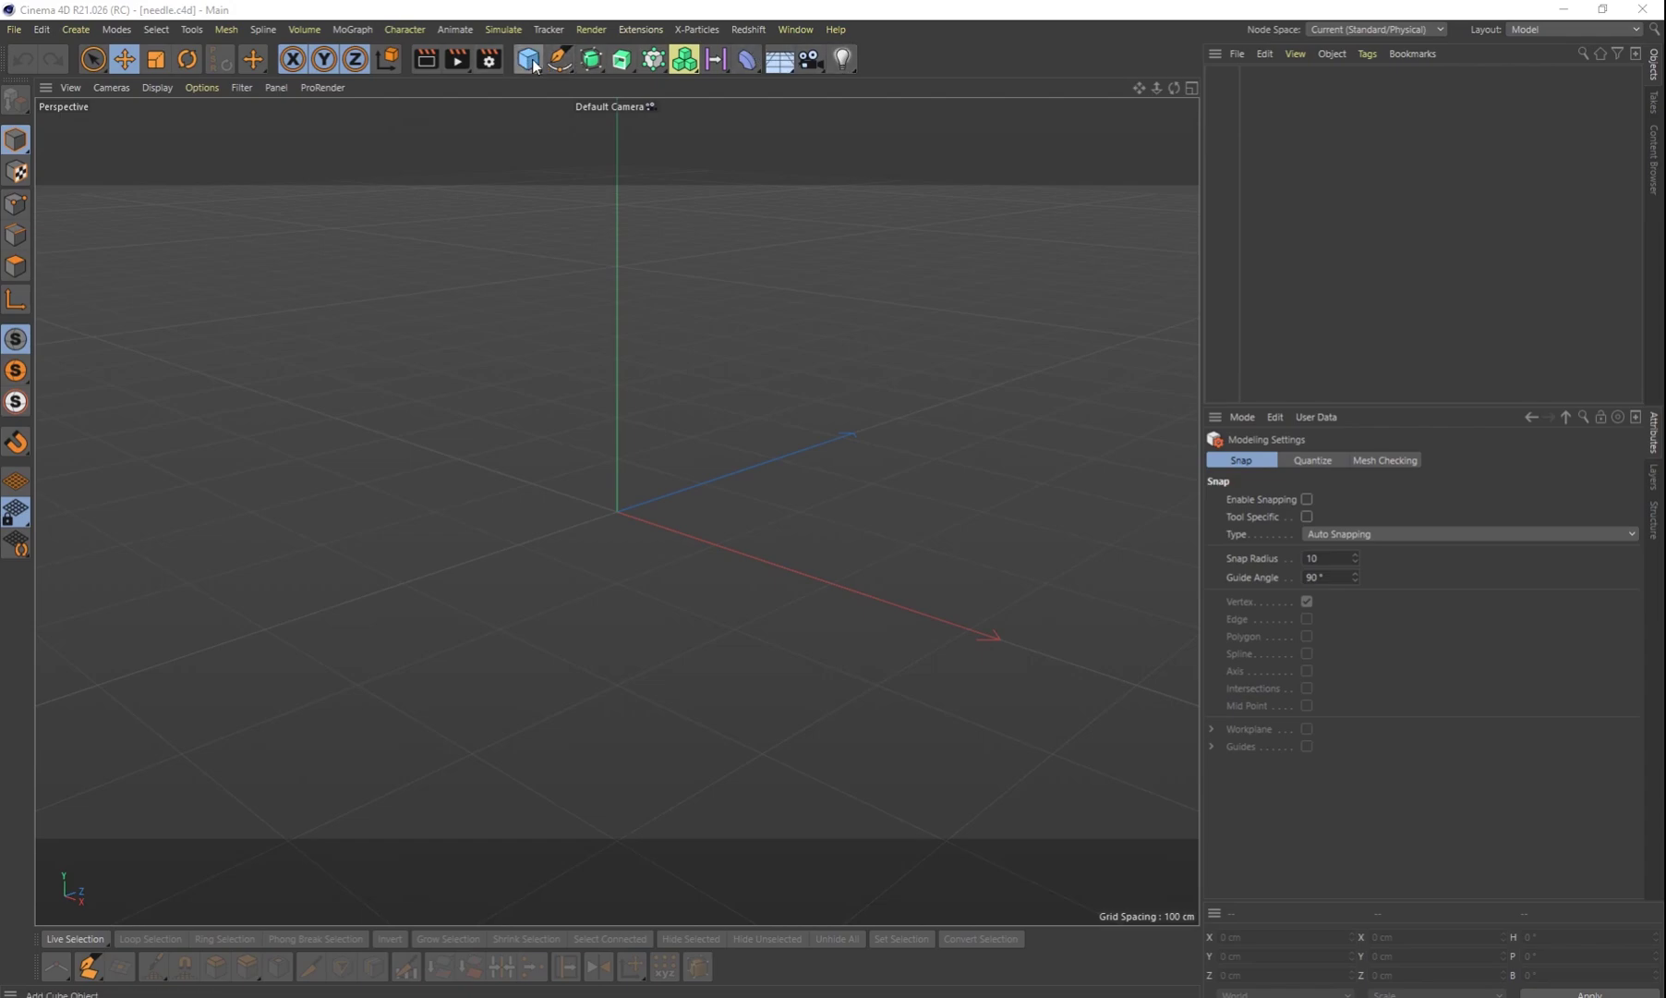
Step: Add a cylinder primitive to the scene and show the viewport in Gouraud Shading (Lines)
left_click(530, 63)
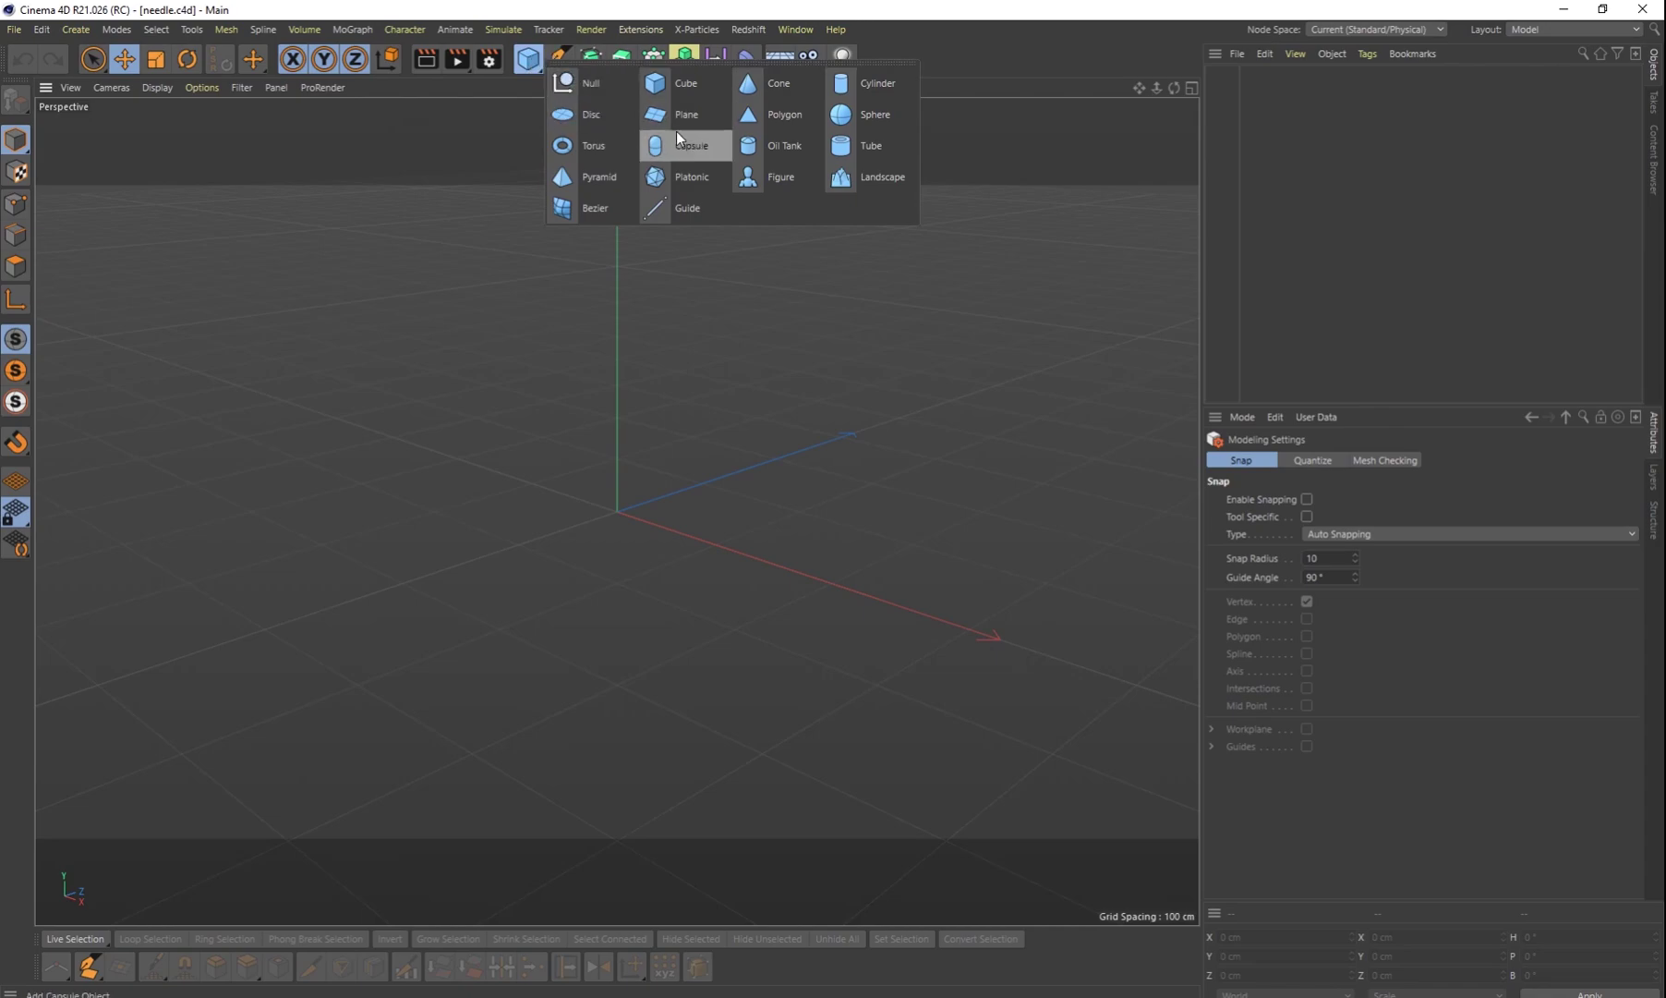
left_click(873, 85)
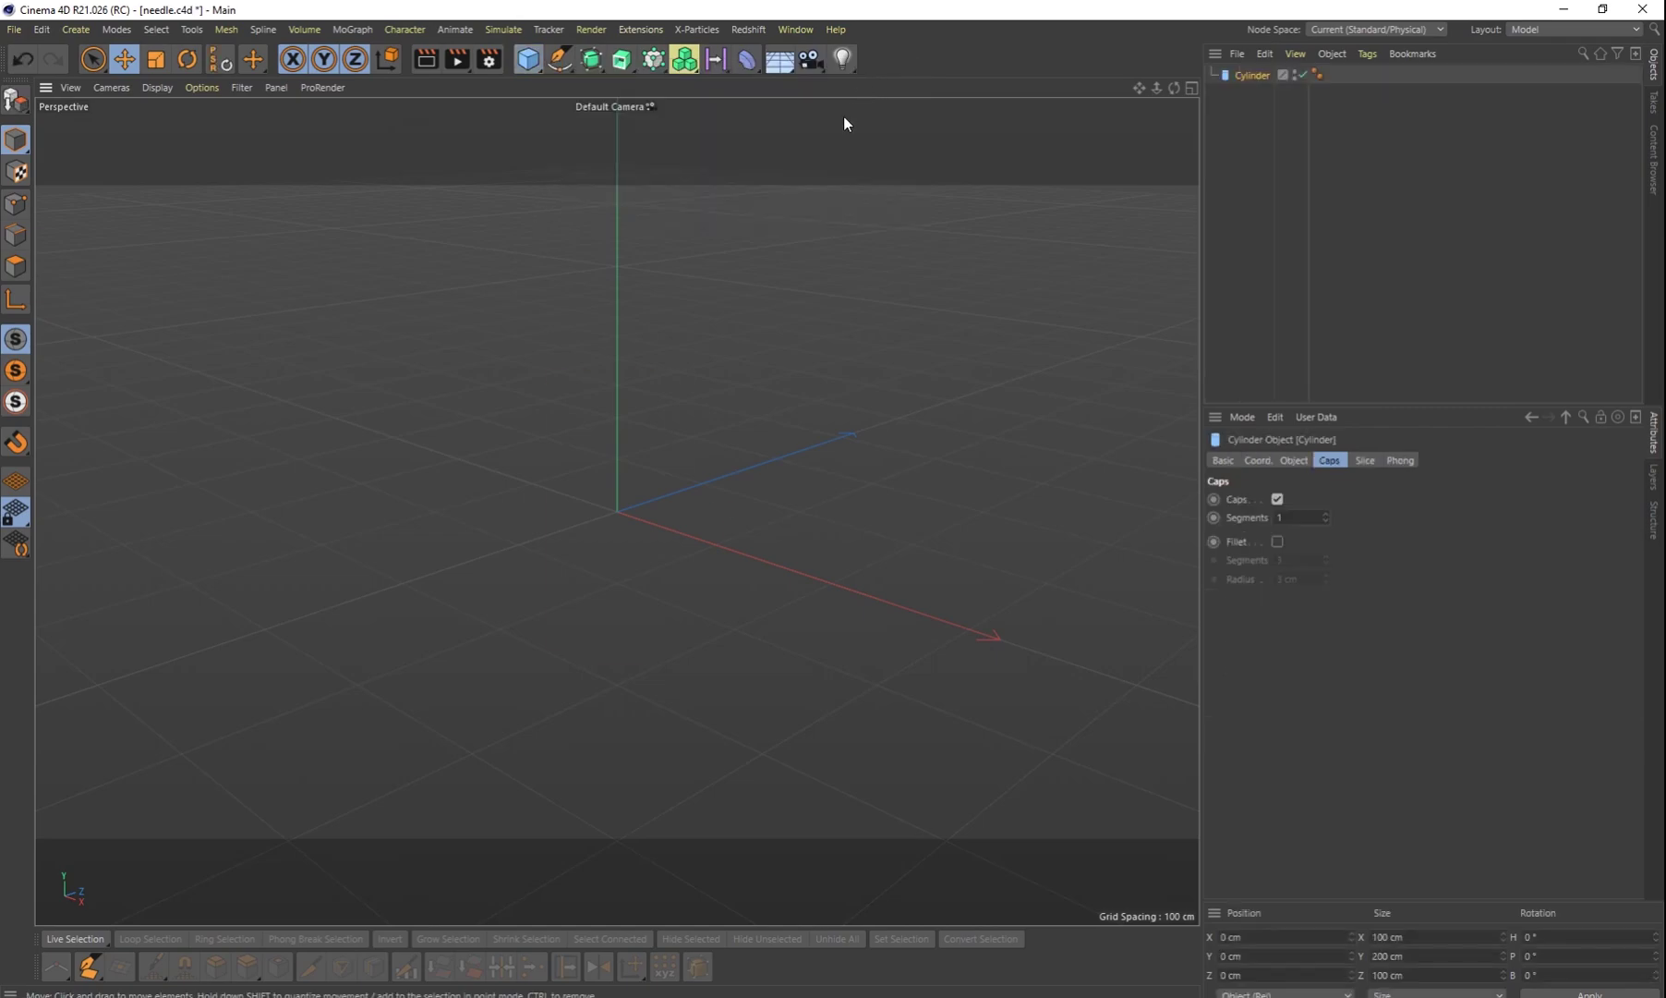
left_click(158, 87)
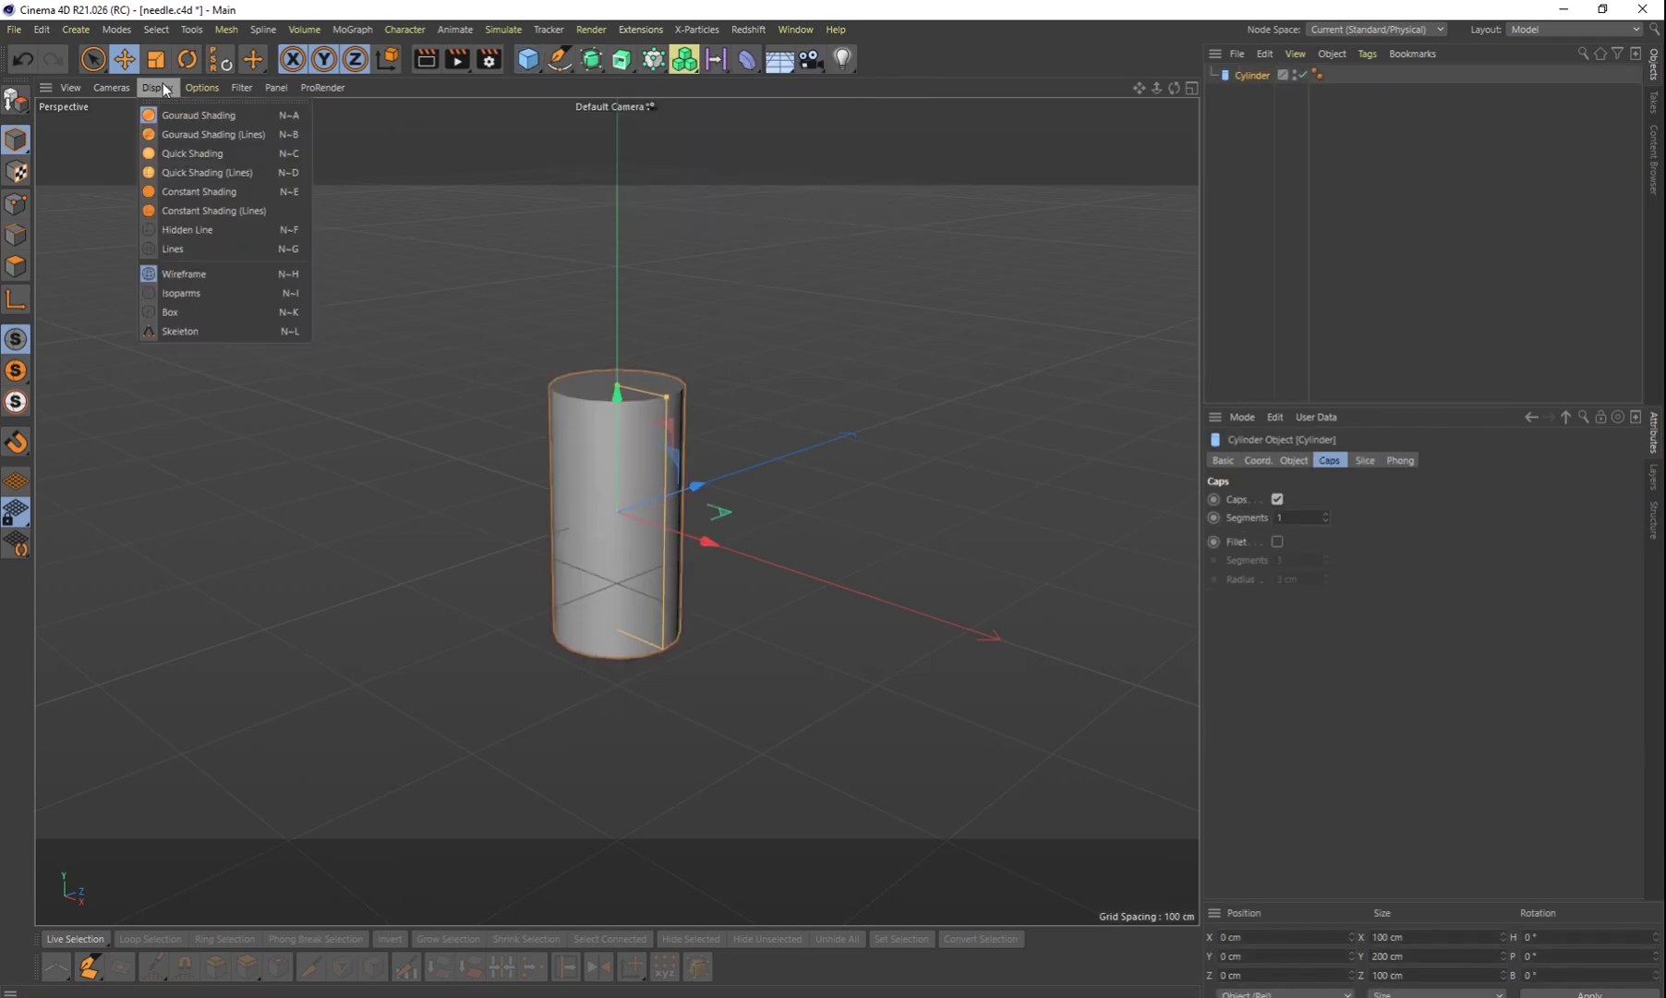
left_click(191, 134)
scroll(619, 488, "up", 3)
scroll(627, 484, "up", 2)
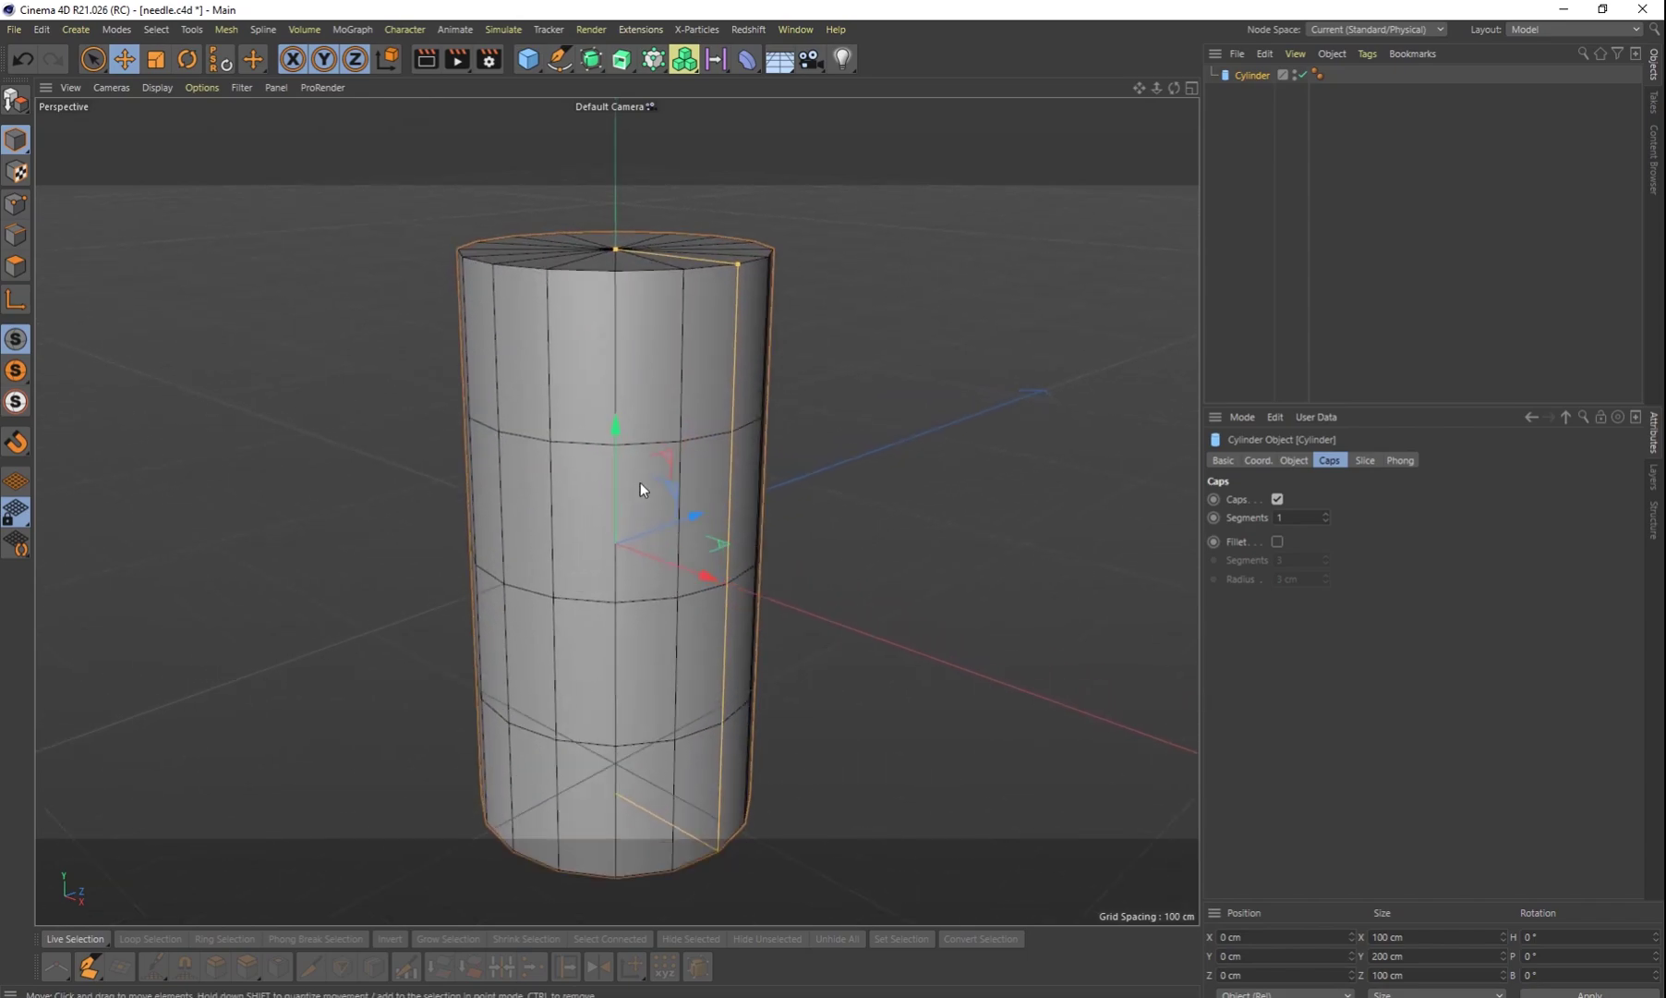
scroll(641, 482, "down", 3)
left_click_drag(707, 525, 706, 561, "alt")
Step: Set the cylinder's rotation segments to 32 and its height segments to 16
left_click(1294, 460)
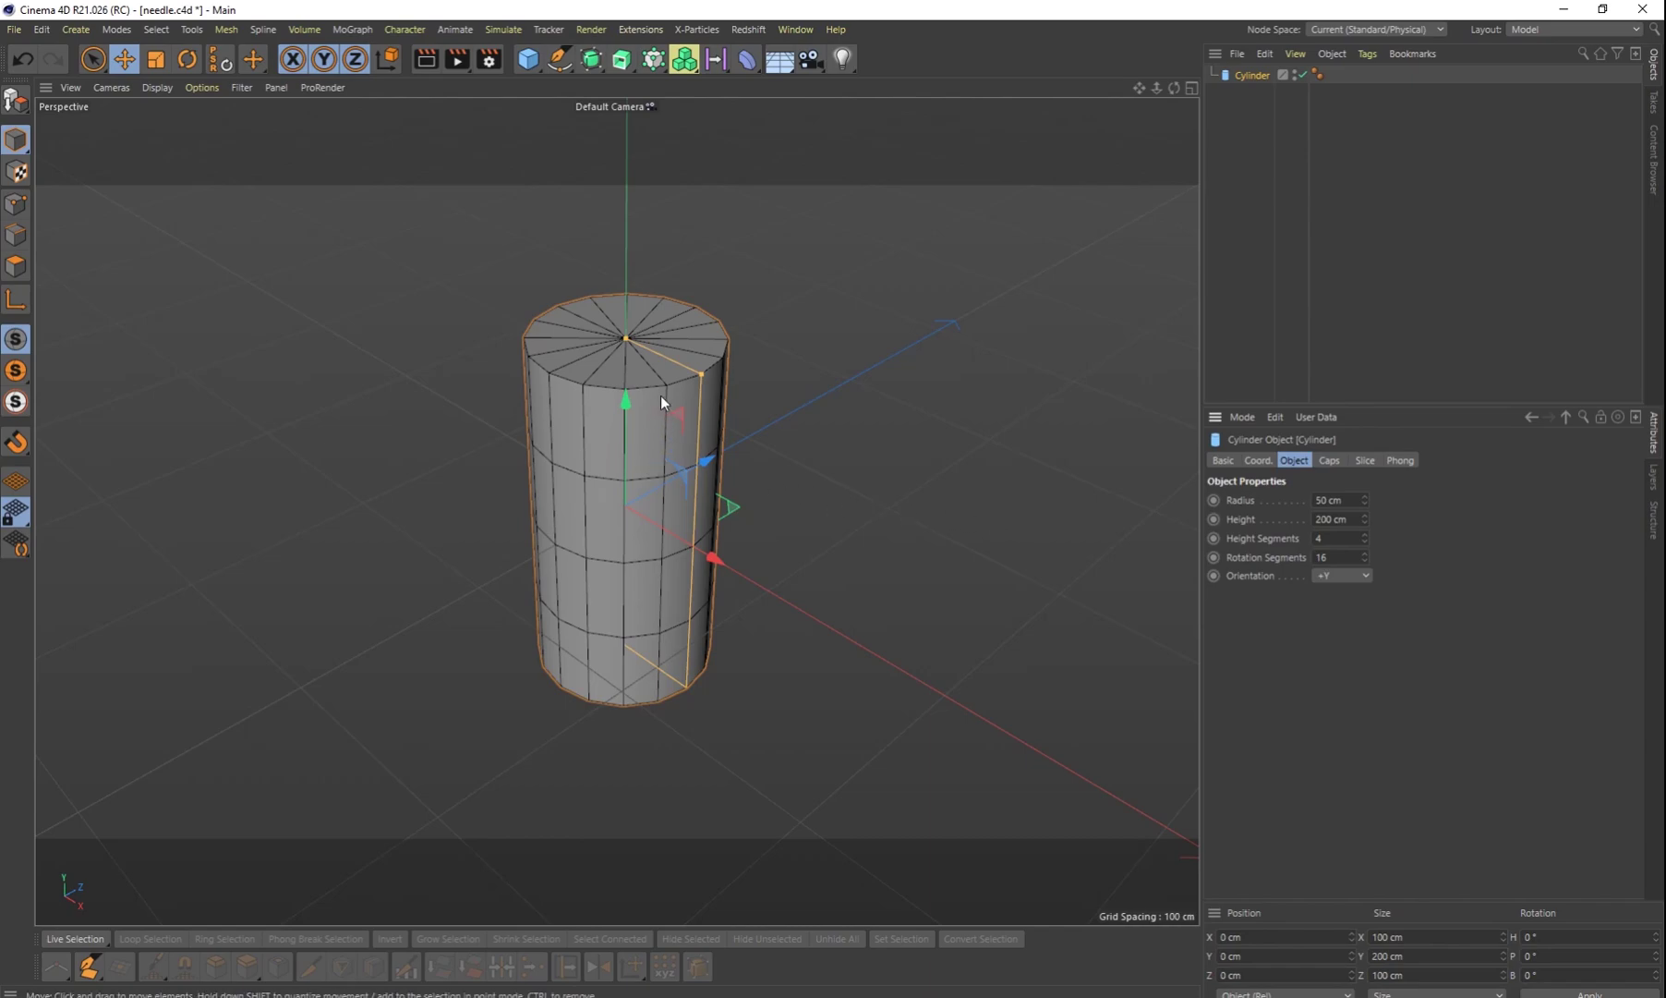
left_click(1345, 560)
type("32")
key("Return")
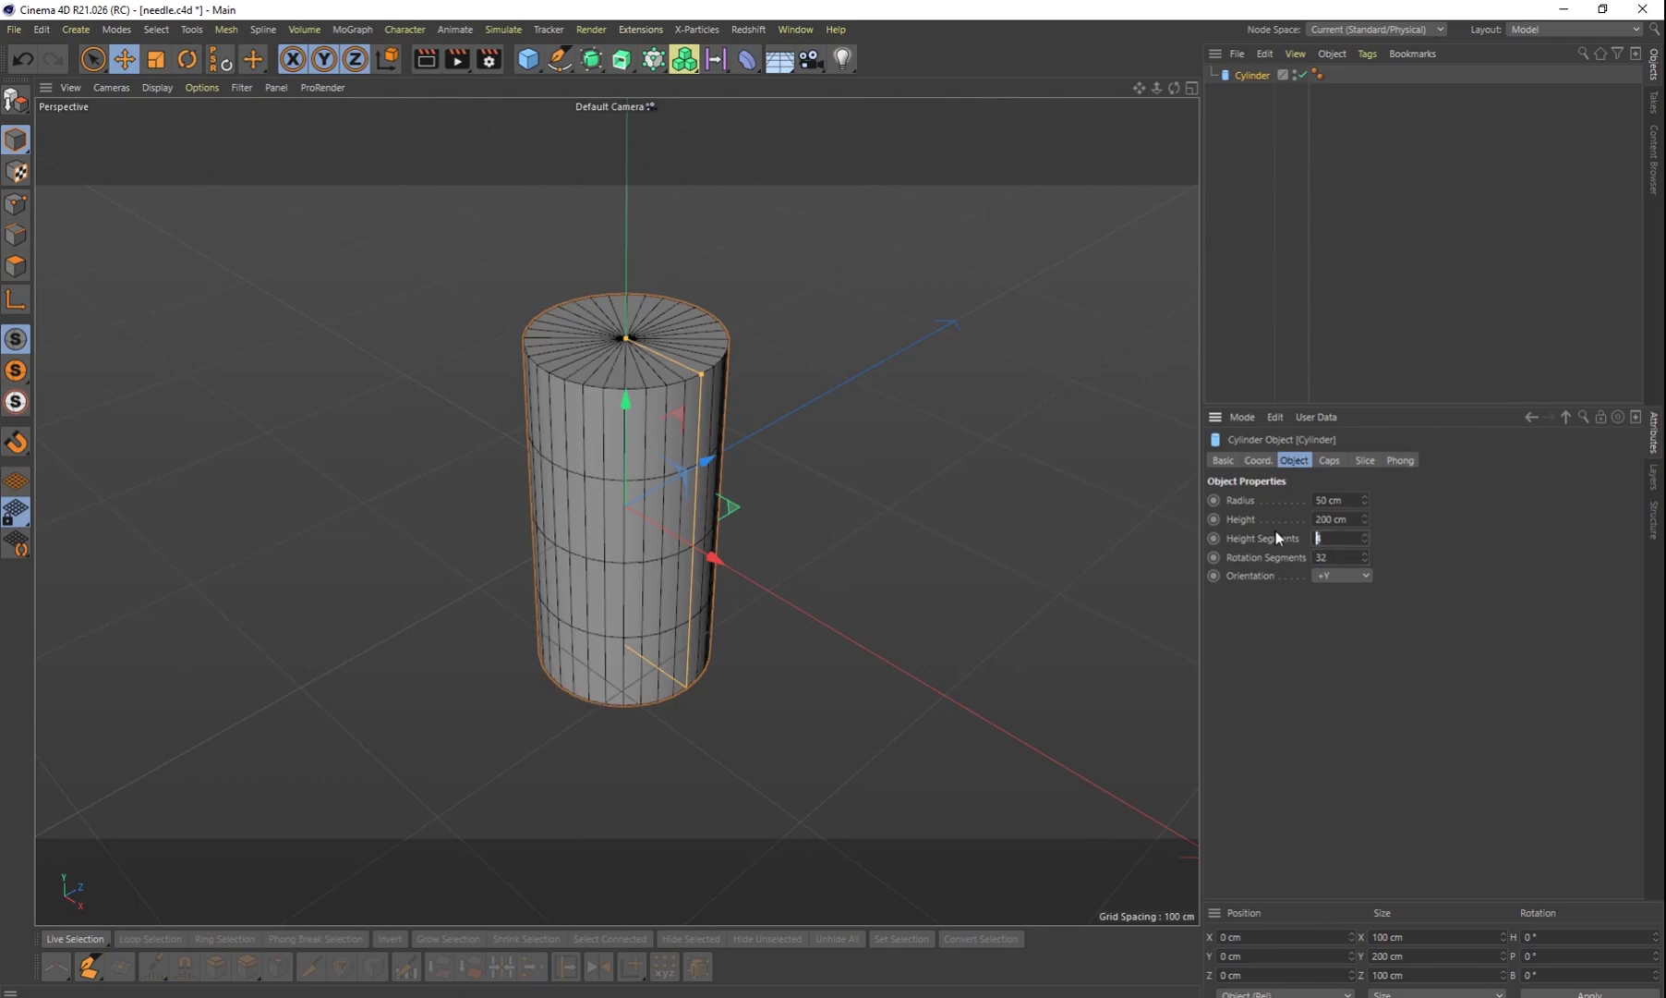
key("Return")
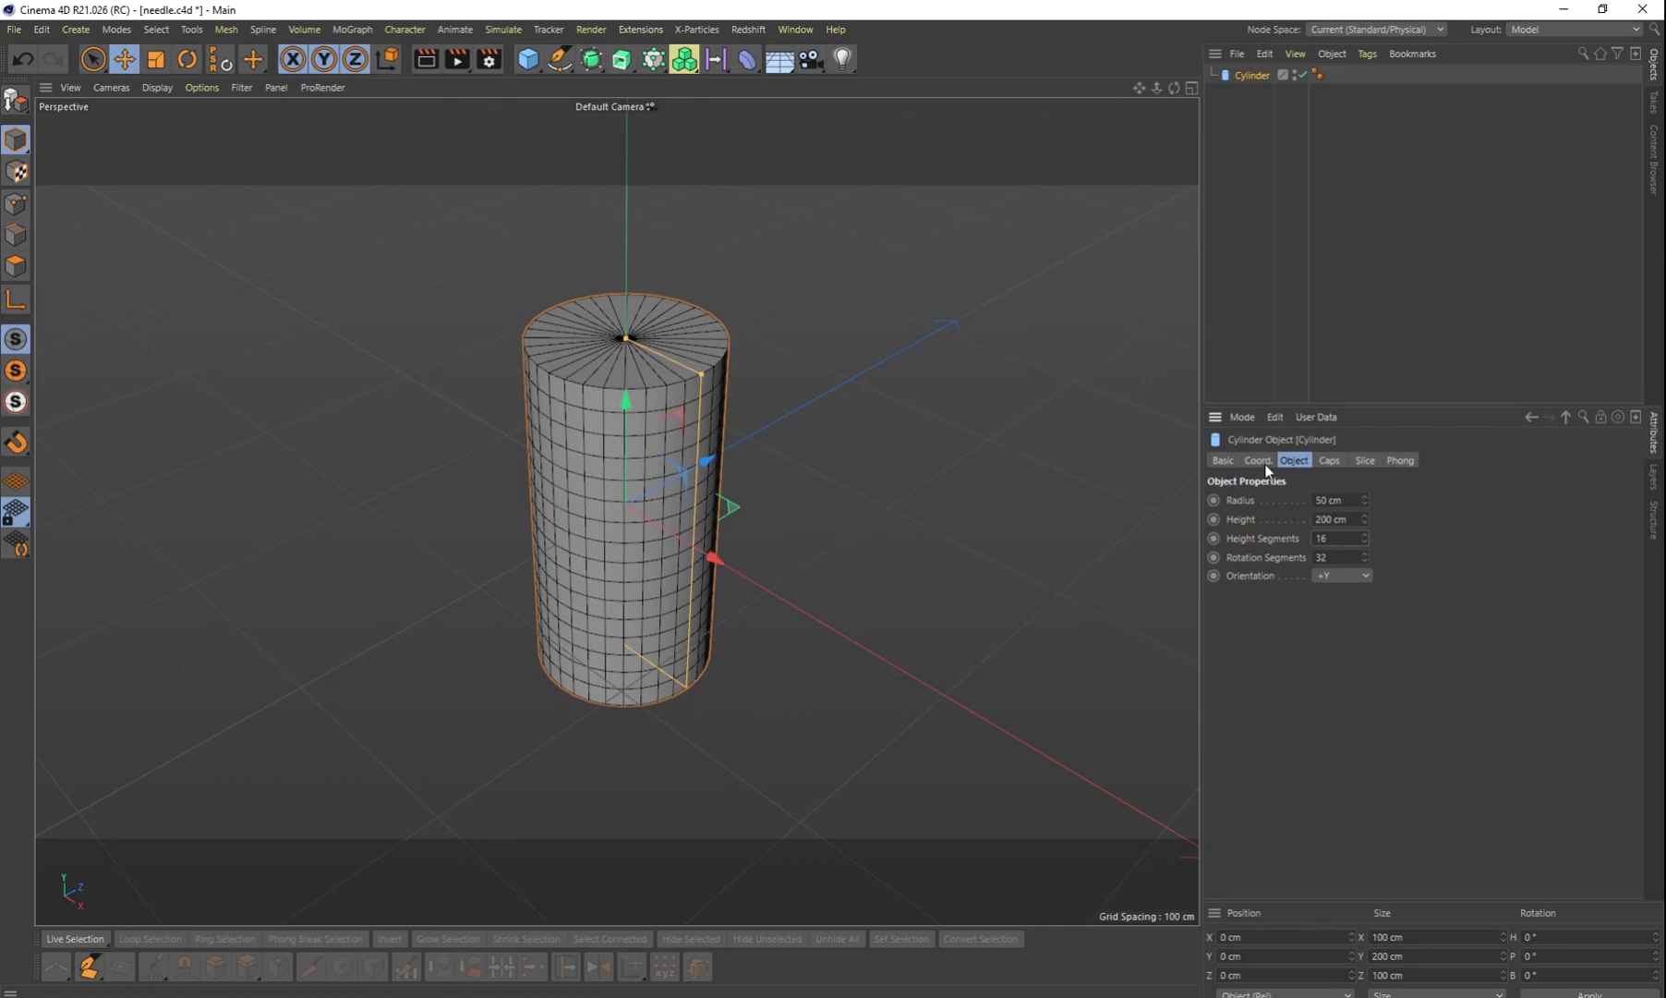
Step: Enable the fillet on the cylinder's caps
left_click(1329, 460)
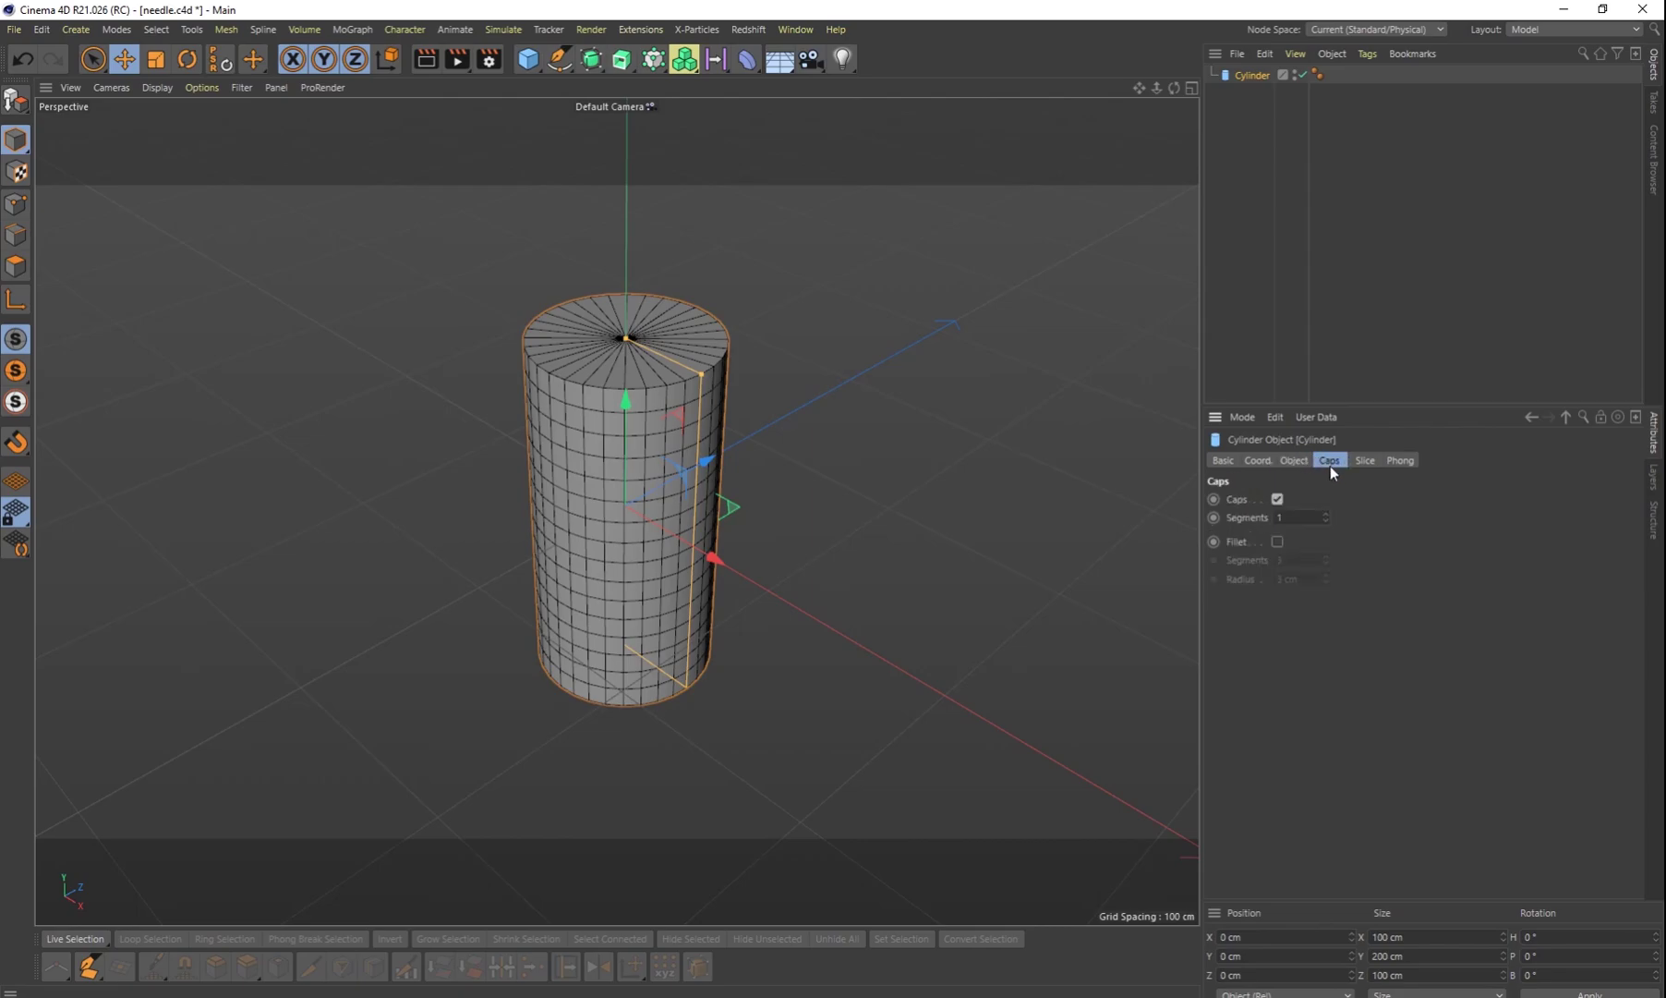
left_click(1278, 541)
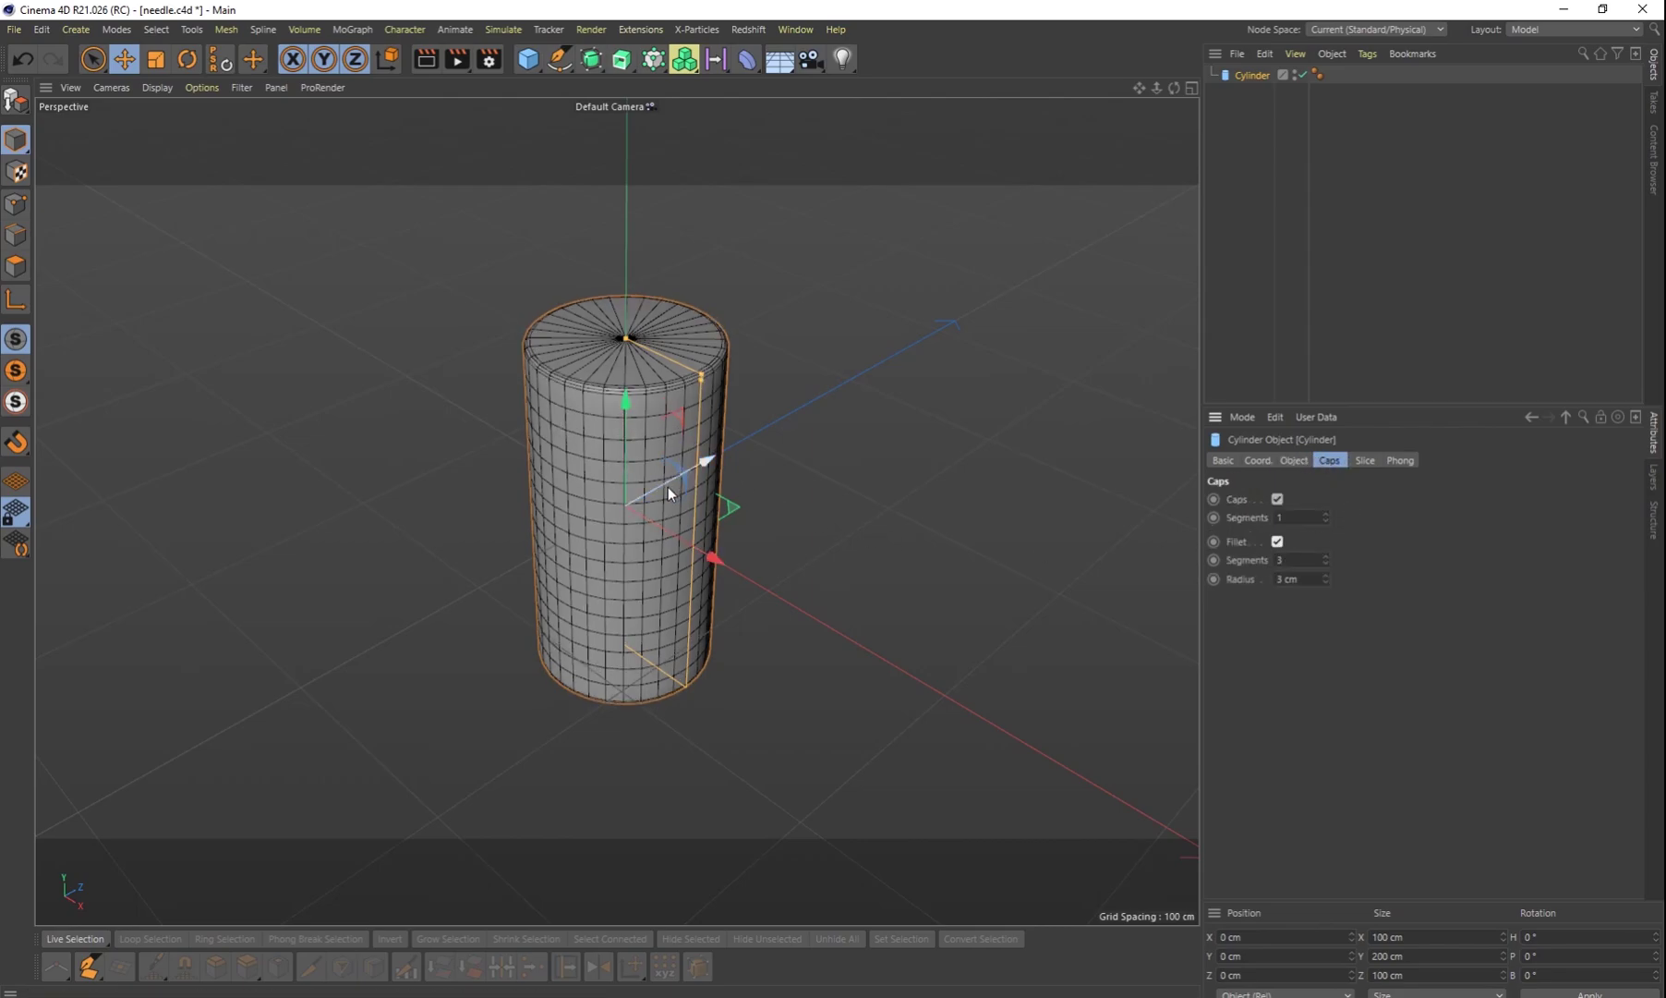
scroll(668, 487, "up", 3)
scroll(1090, 559, "down", 1)
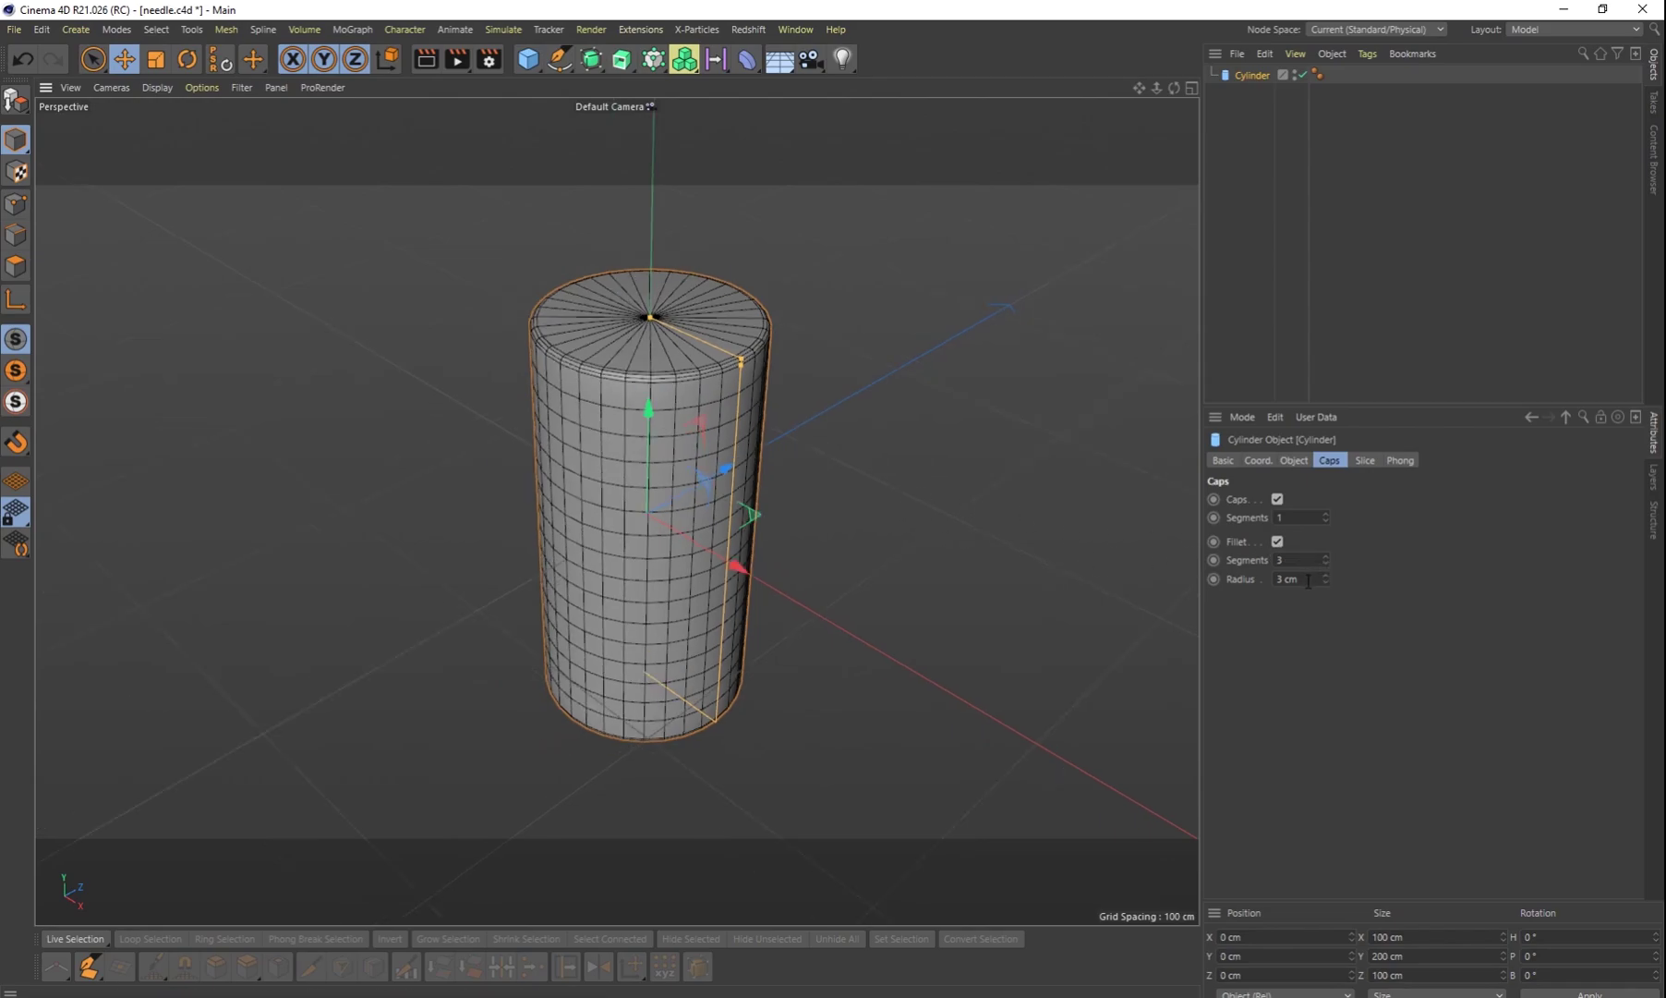
left_click_drag(790, 568, 853, 557, "alt")
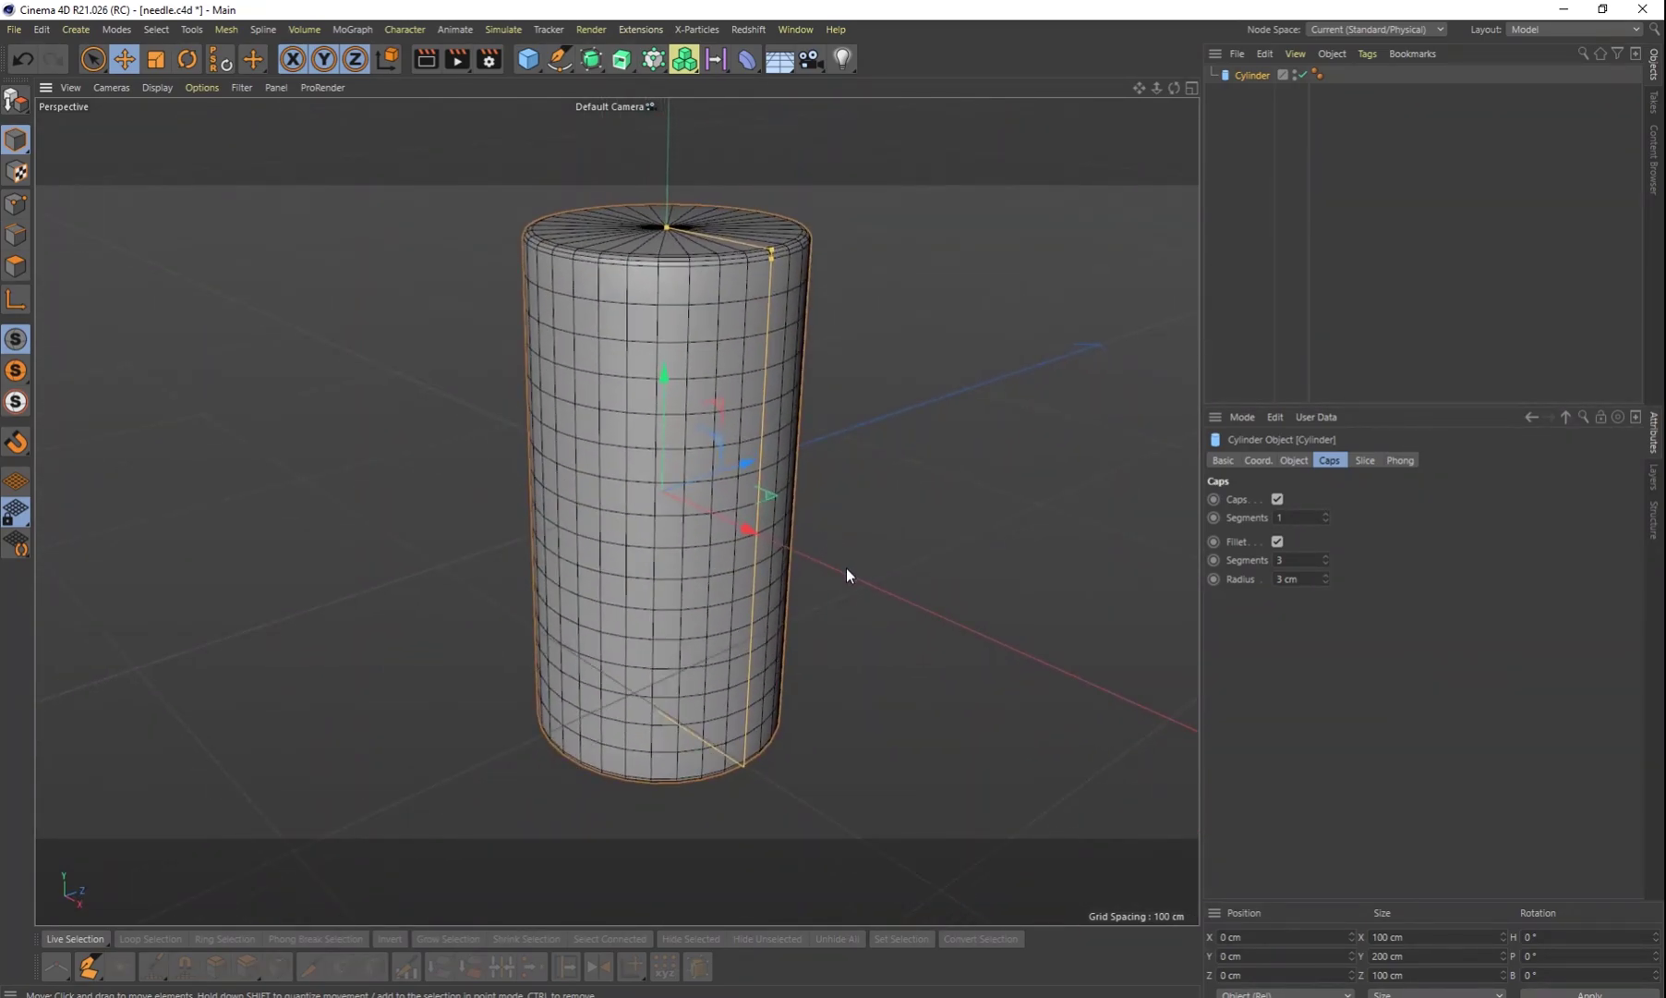
scroll(846, 572, "up", 2)
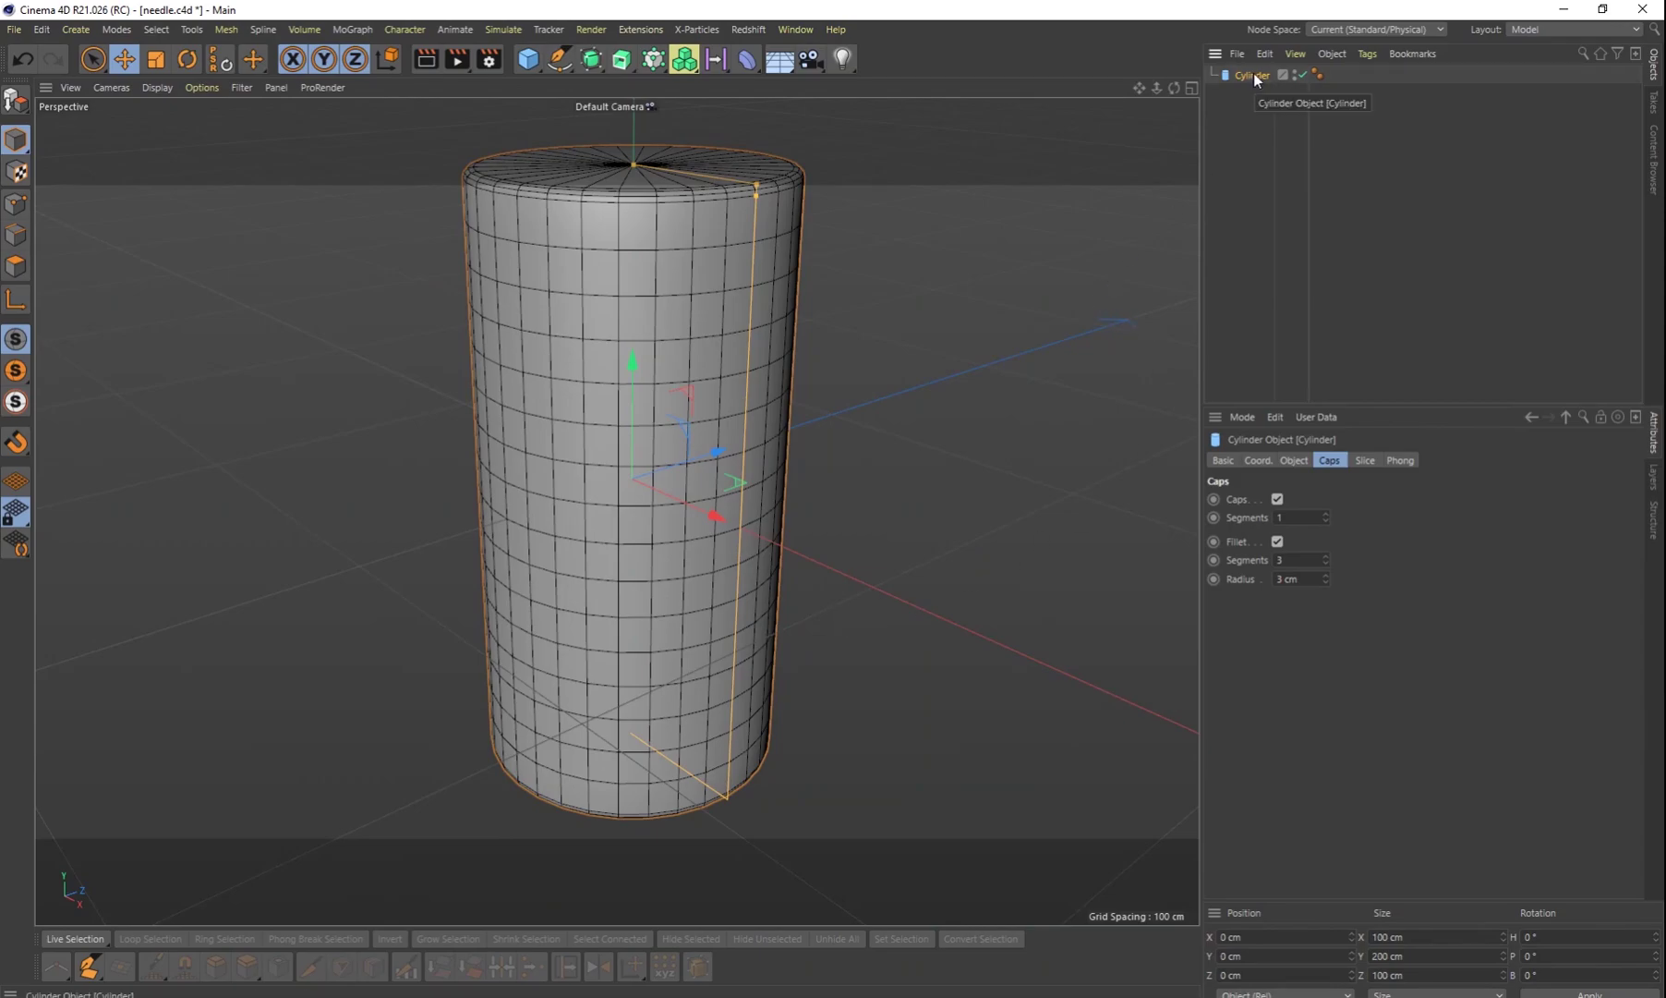
Step: Make the cylinder editable and select all polygons of its bottom cap with Live Selection
key("c")
left_click_drag(854, 643, 872, 570, "alt")
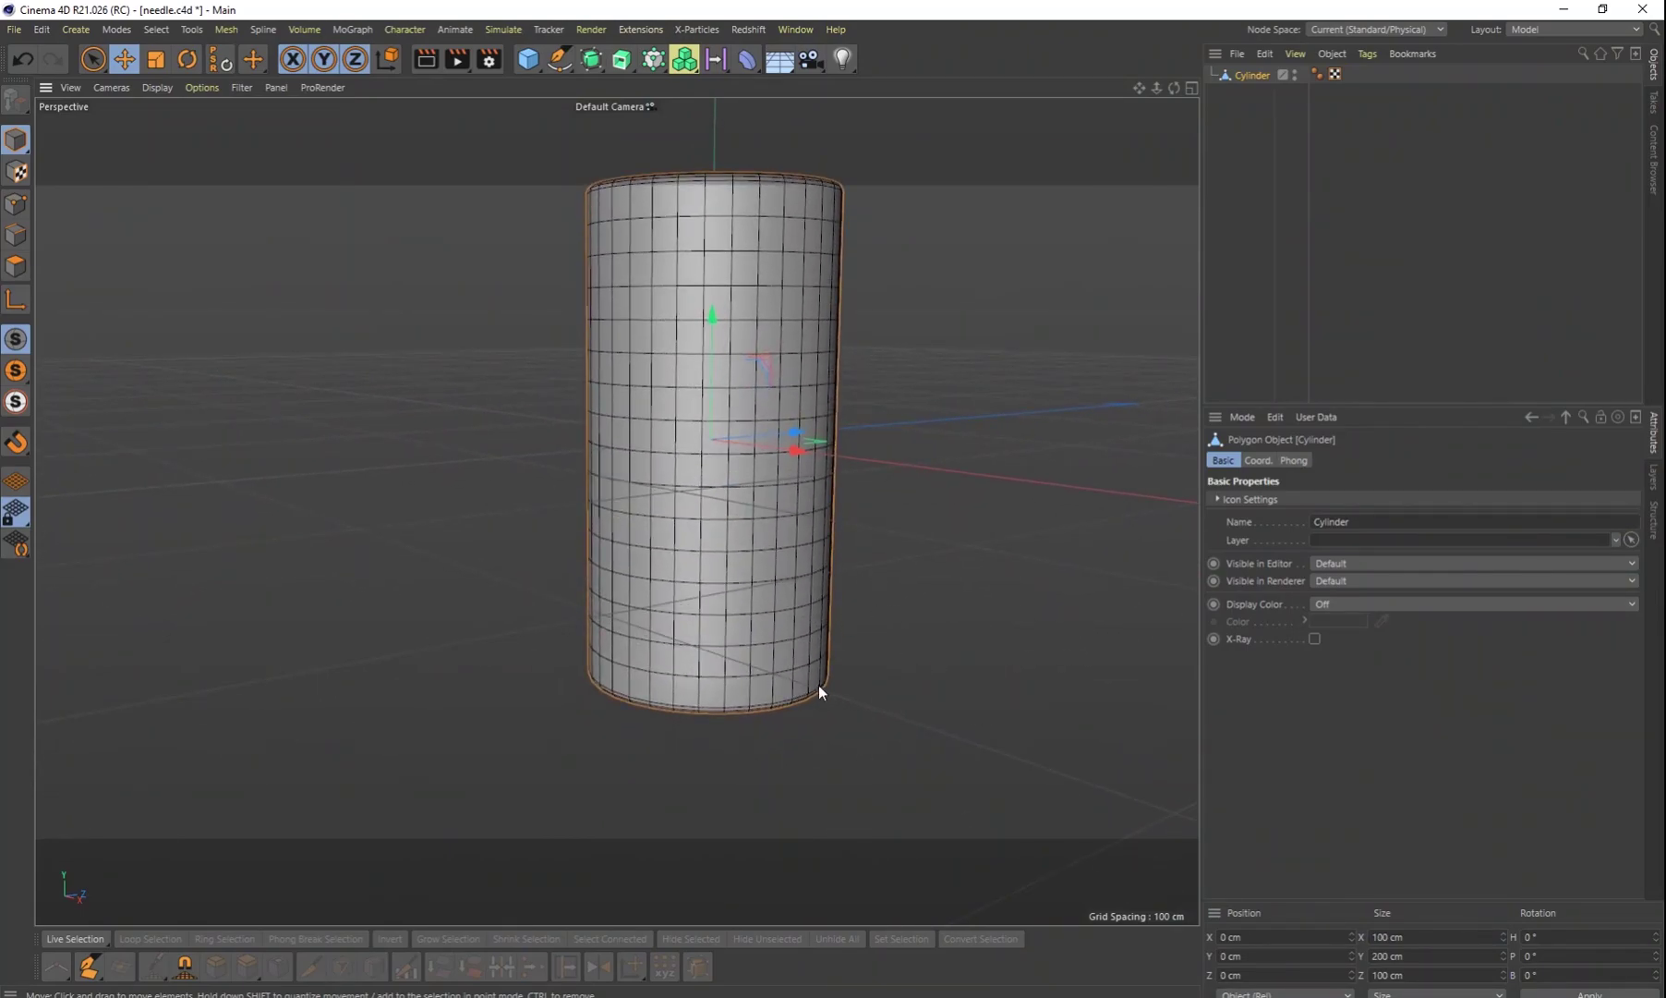
left_click_drag(879, 709, 821, 503, "alt")
scroll(826, 612, "up", 6)
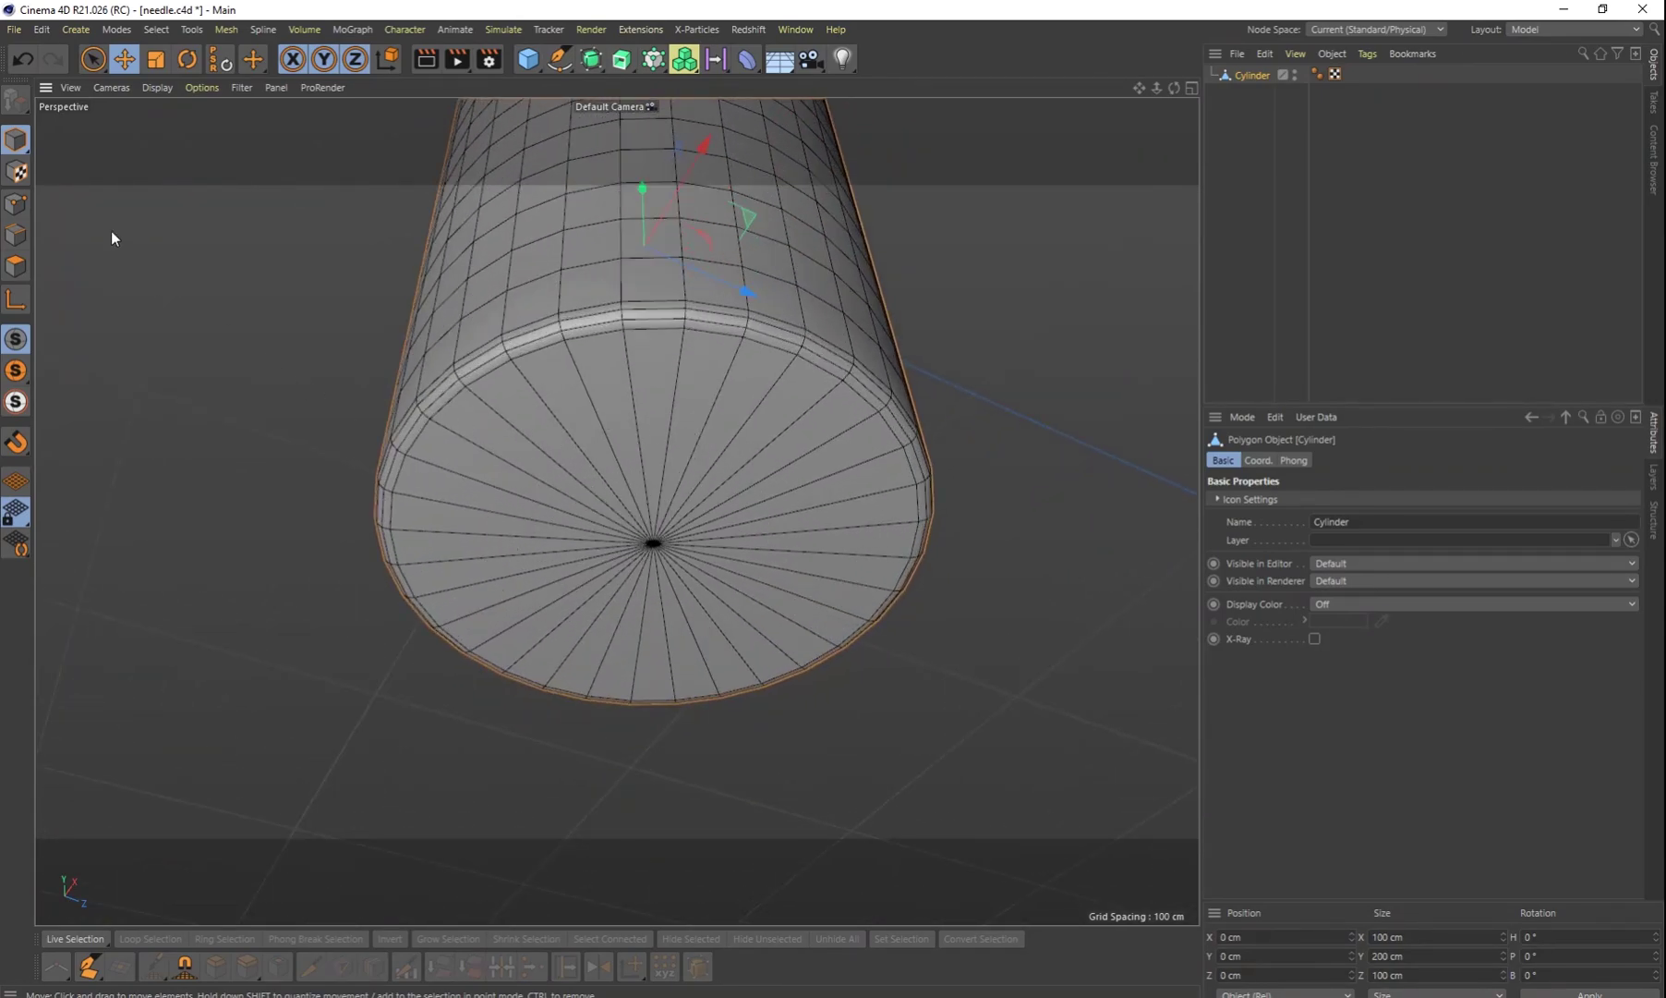
left_click_drag(94, 71, 164, 79)
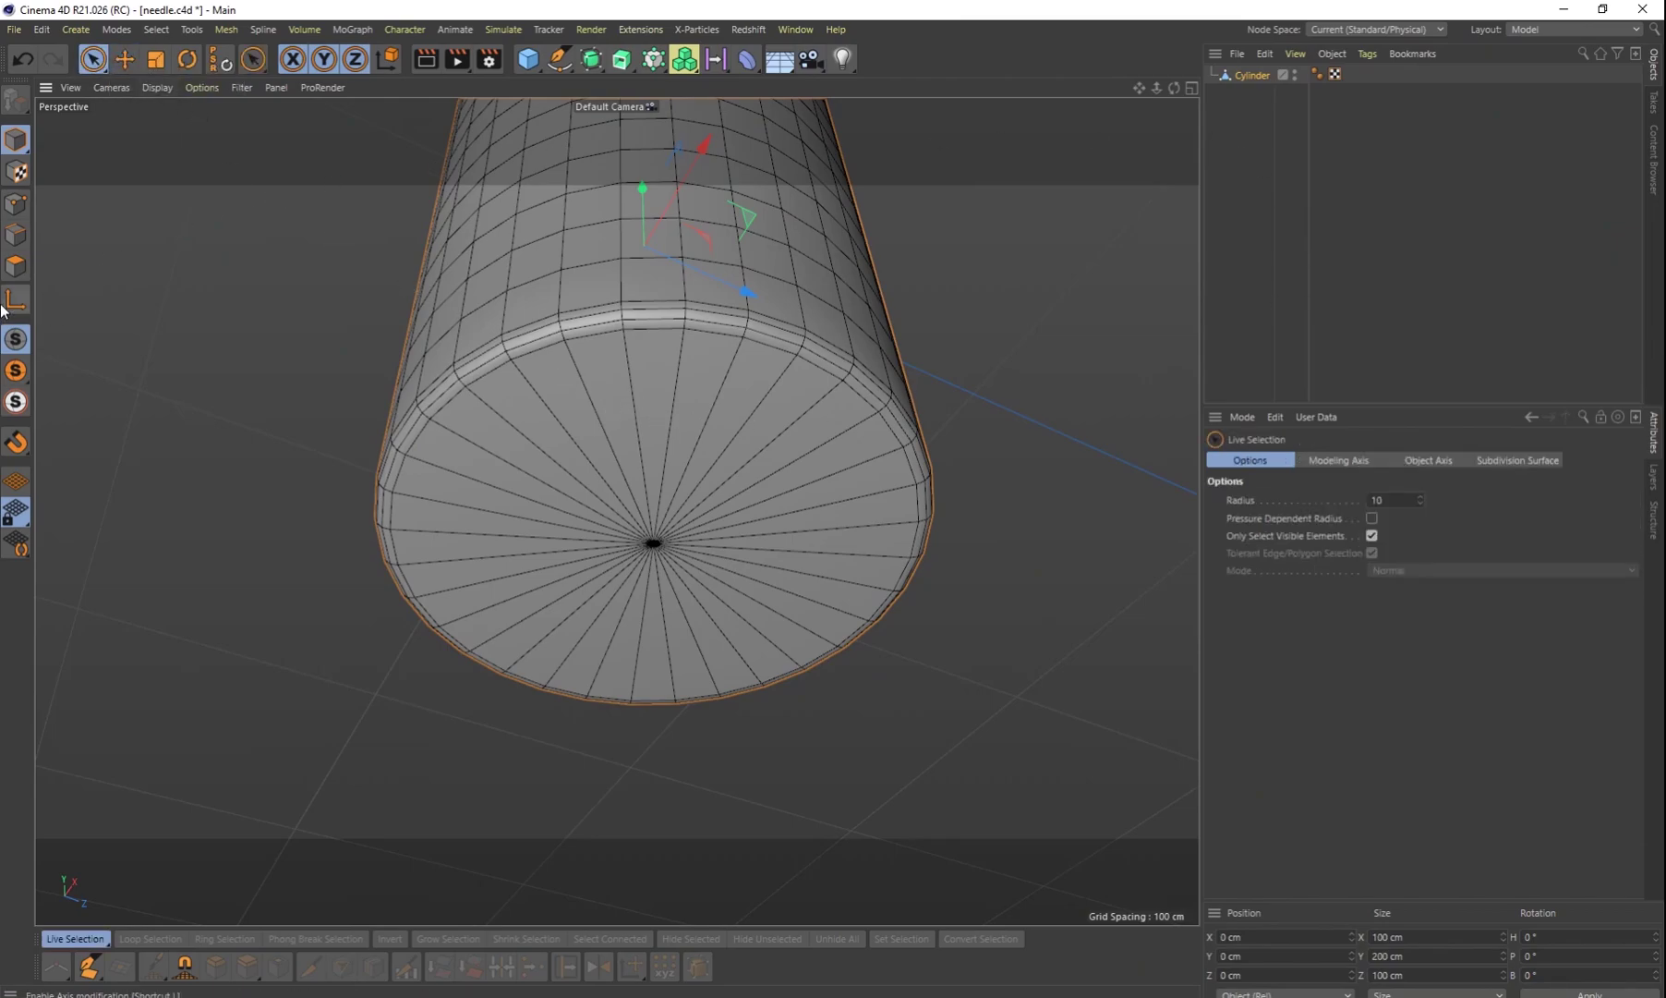
left_click(15, 267)
mouse_move(654, 423)
left_mouse_down()
mouse_move(766, 543)
mouse_move(716, 602)
mouse_move(577, 606)
mouse_move(529, 479)
mouse_move(606, 420)
mouse_move(797, 479)
mouse_move(775, 517)
mouse_move(782, 584)
mouse_move(826, 540)
left_mouse_up()
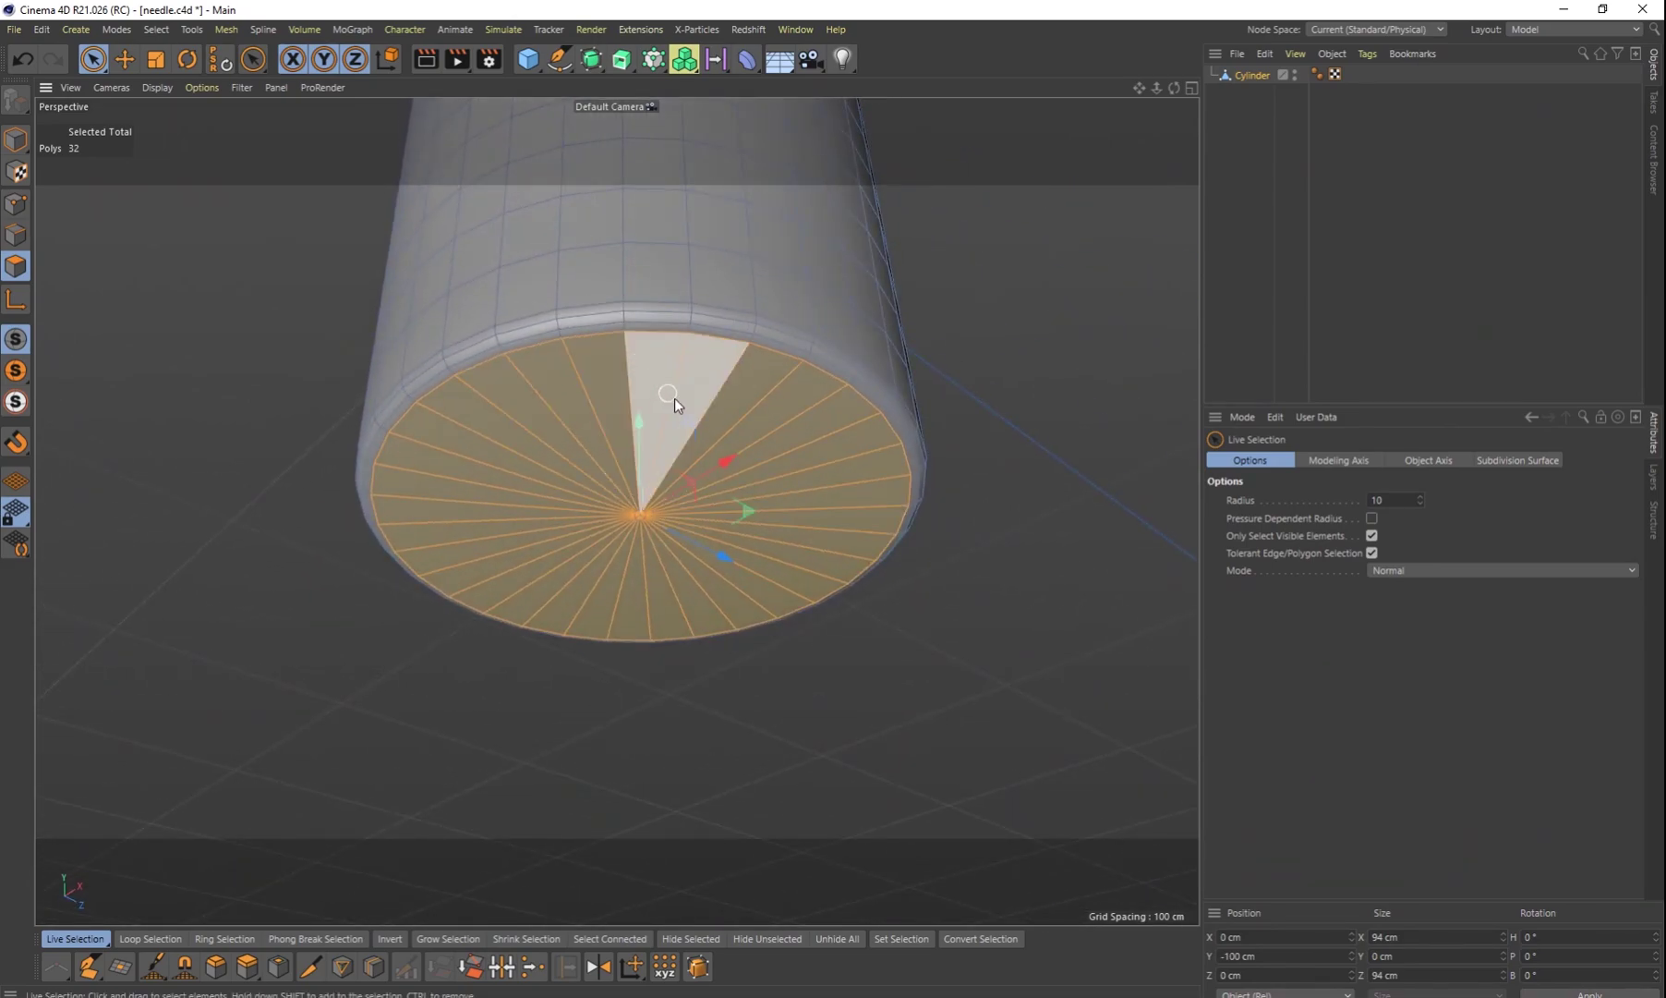
Step: Add the three polygon loops of the bottom fillet to the cap selection with Loop Selection
key("u")
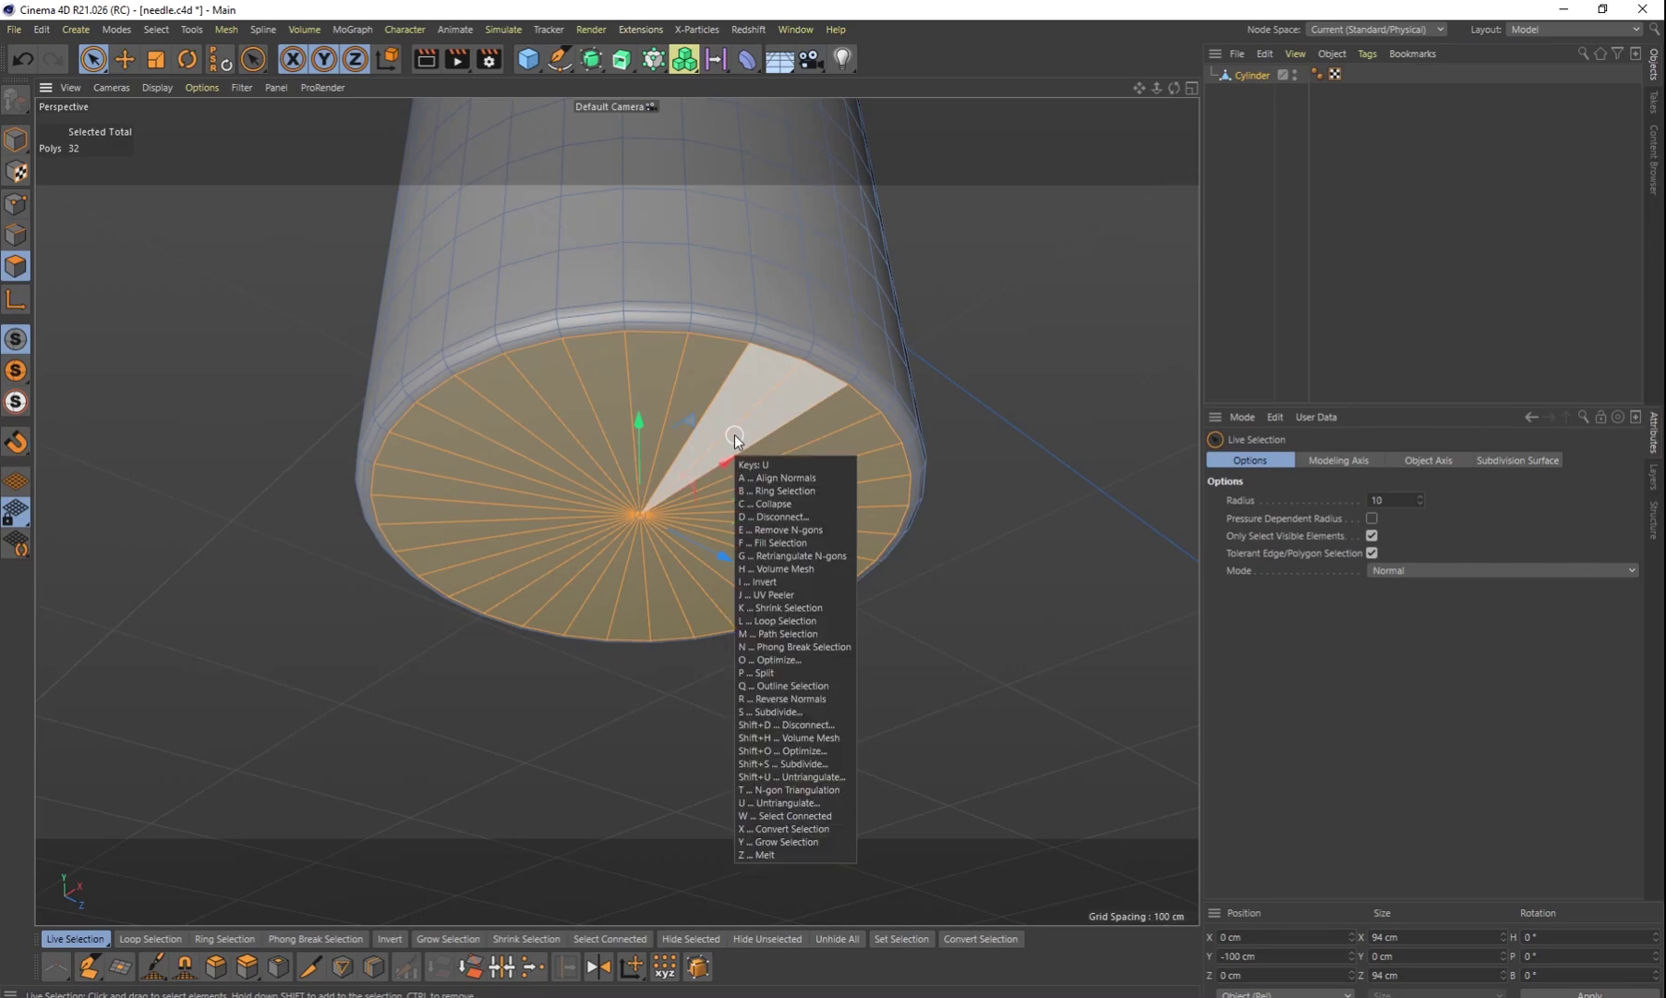
key("l")
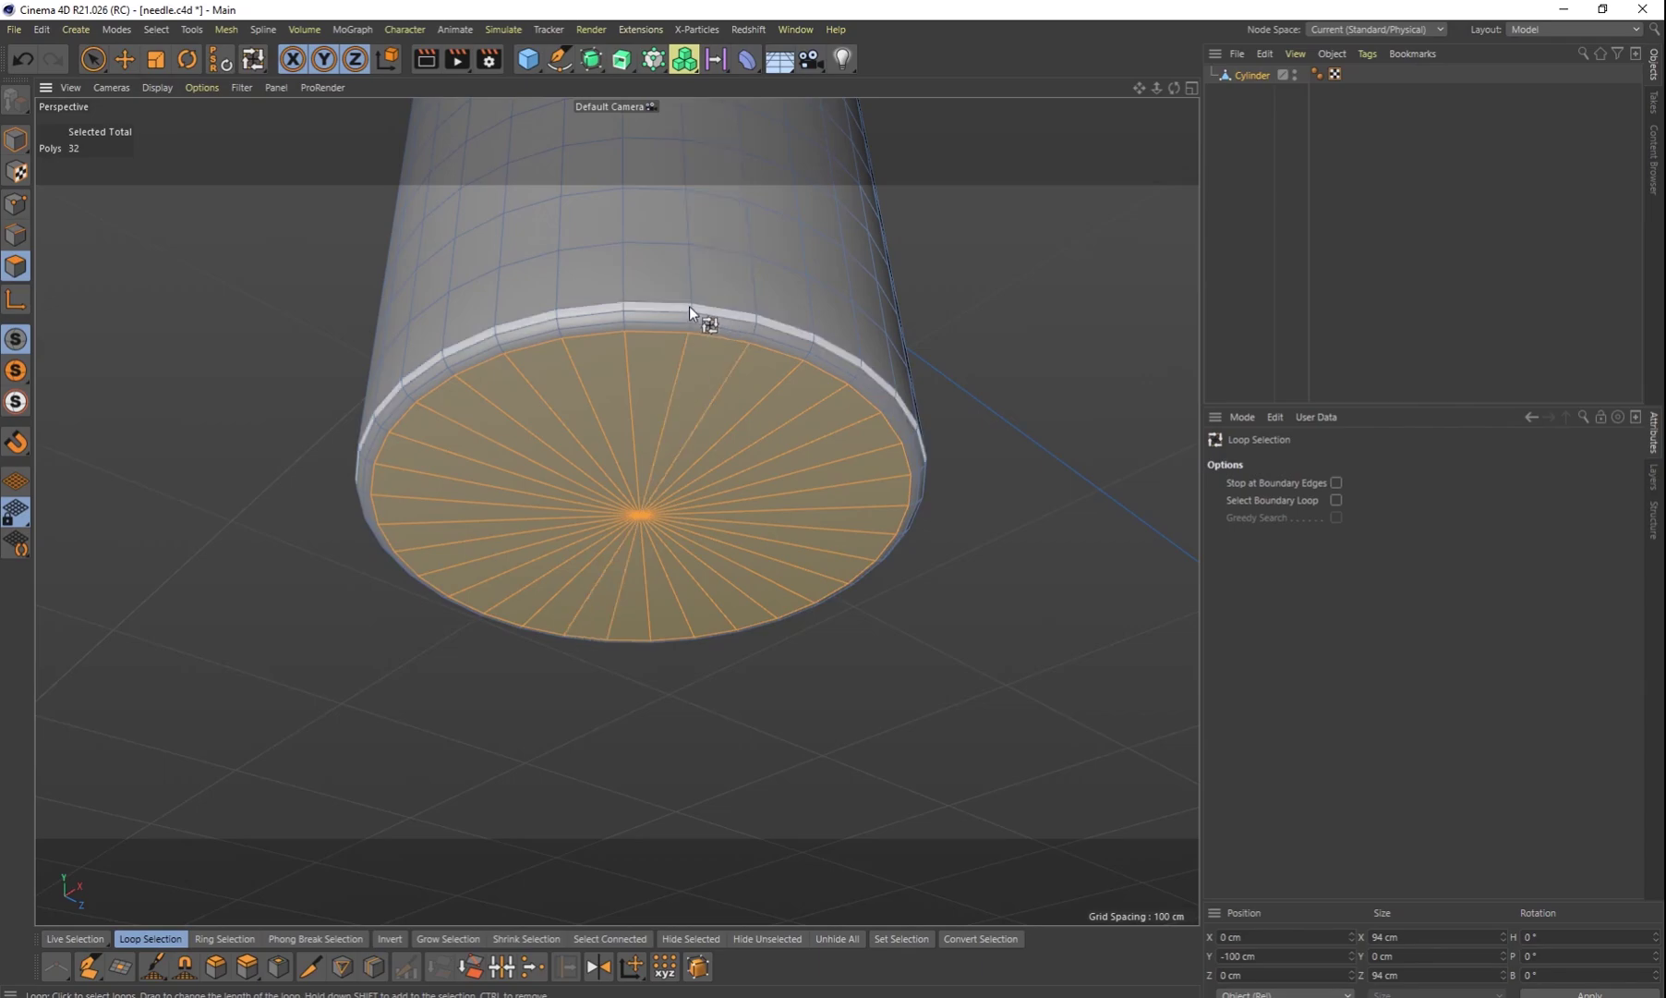
left_click(693, 308, "shift")
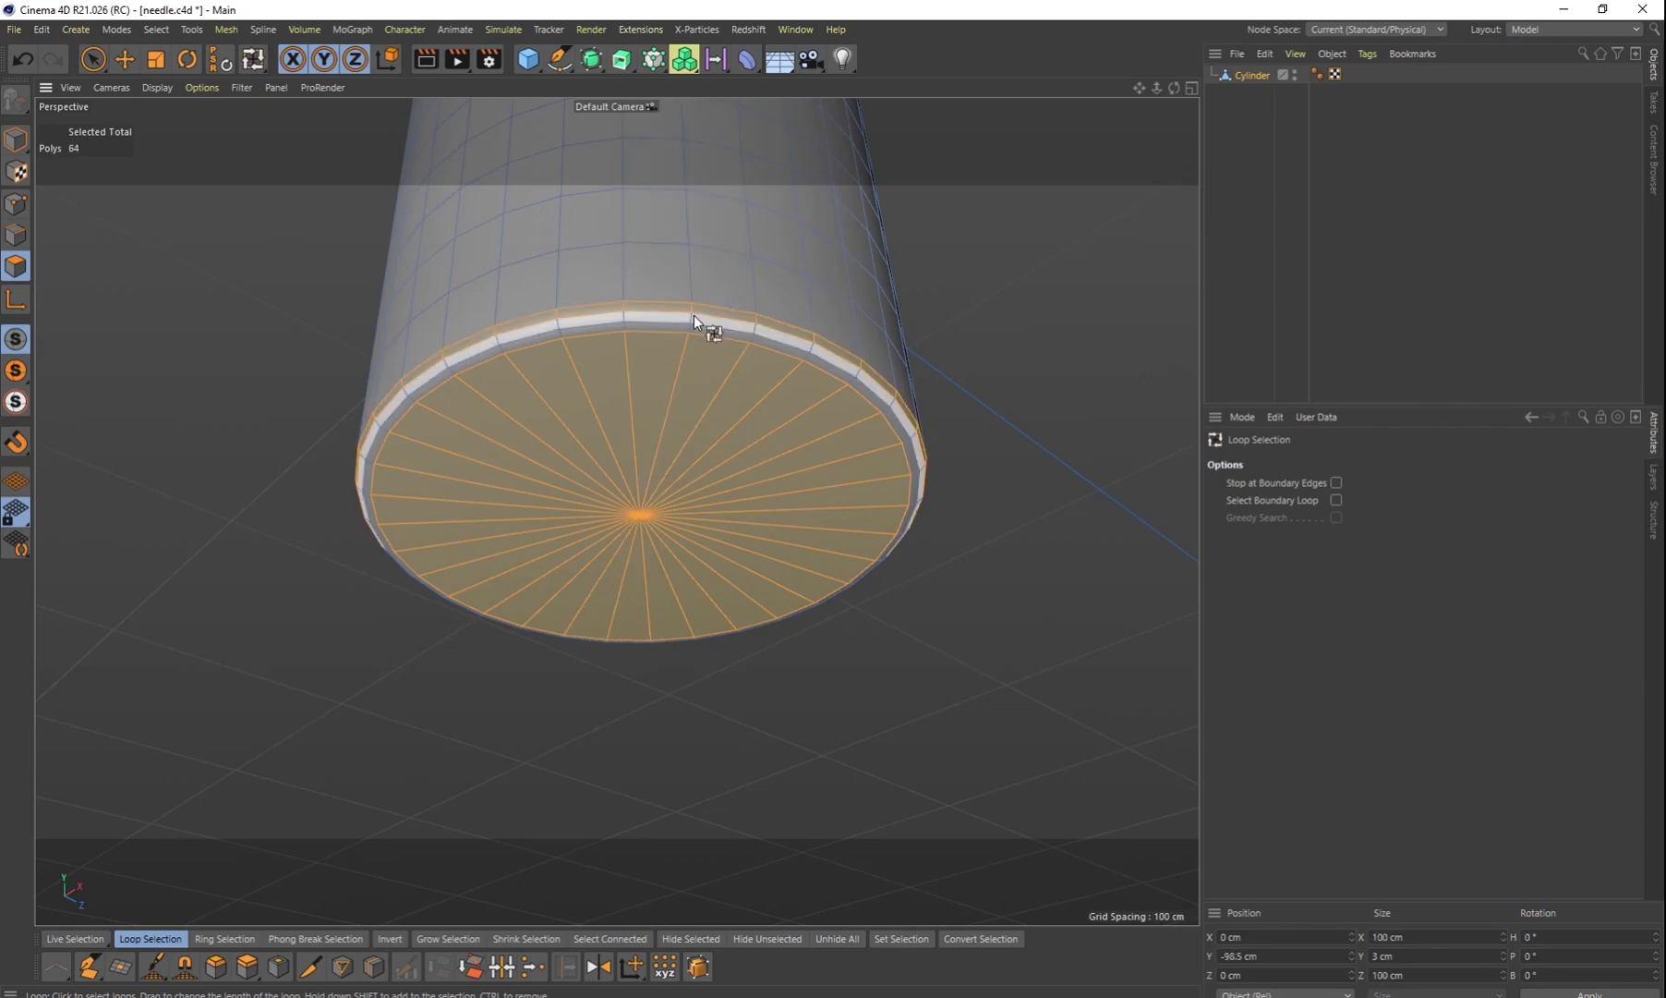
left_click(694, 316, "shift")
left_click(691, 327, "shift")
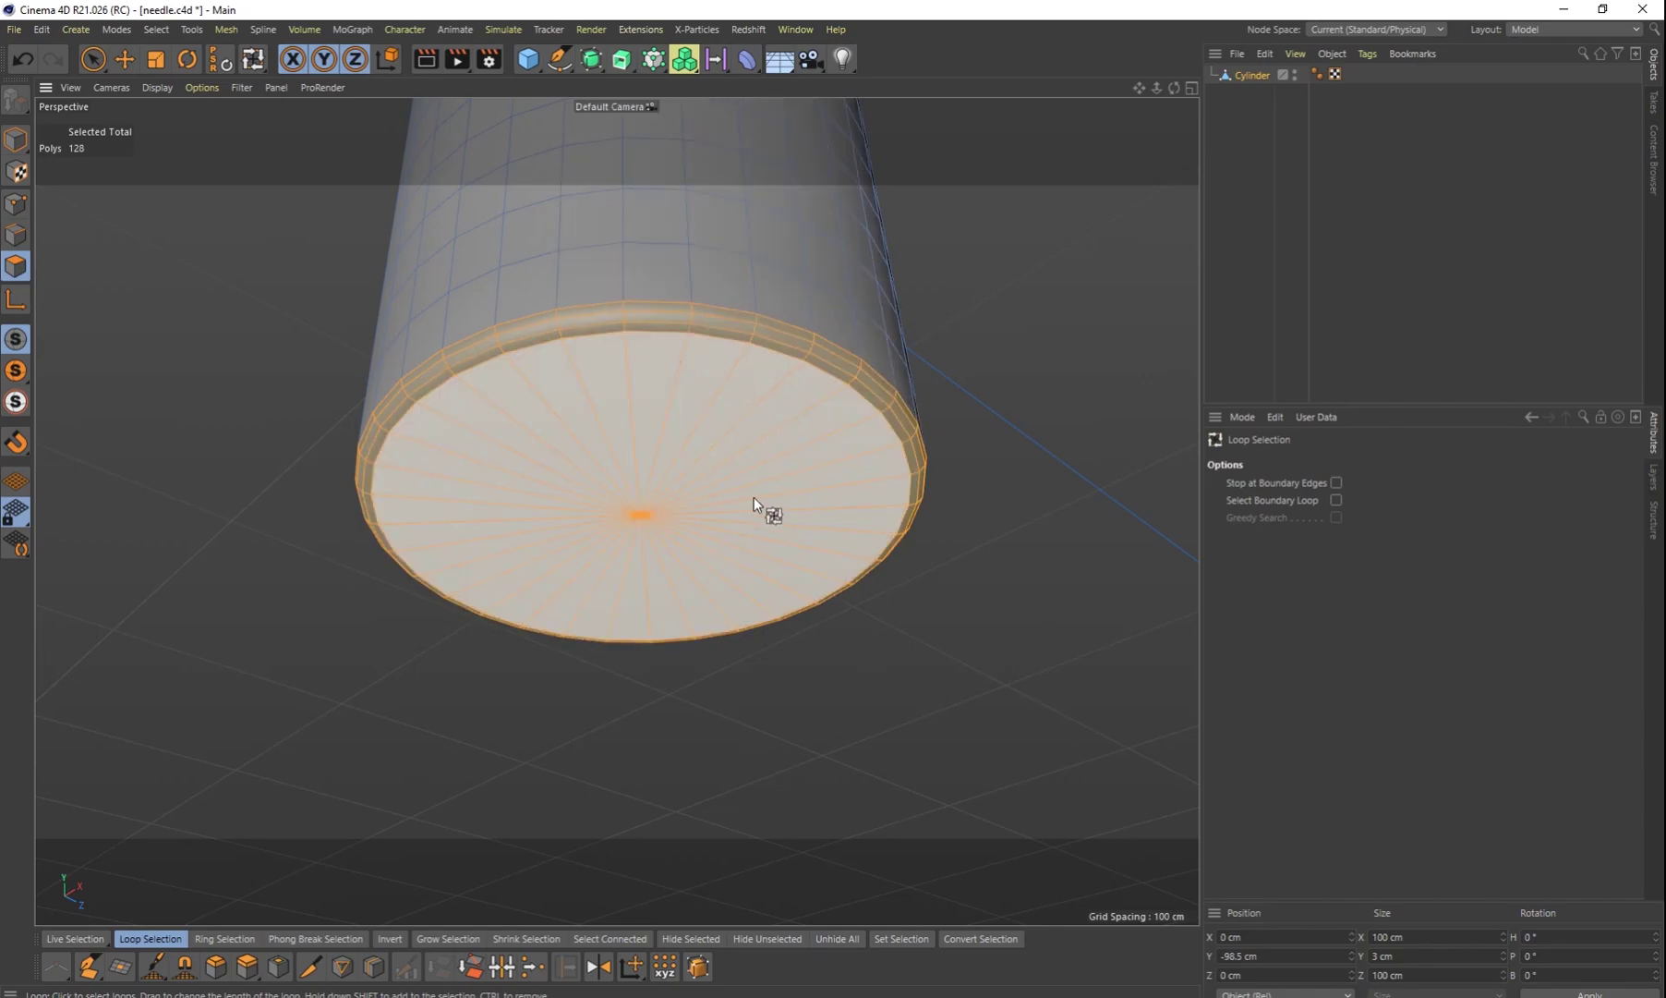
Step: Extrude the selected bottom end about 61 cm downward and scale it to about 57.6 cm wide to form a taper
left_click_drag(420, 472, 691, 497, "alt")
scroll(681, 637, "down", 3)
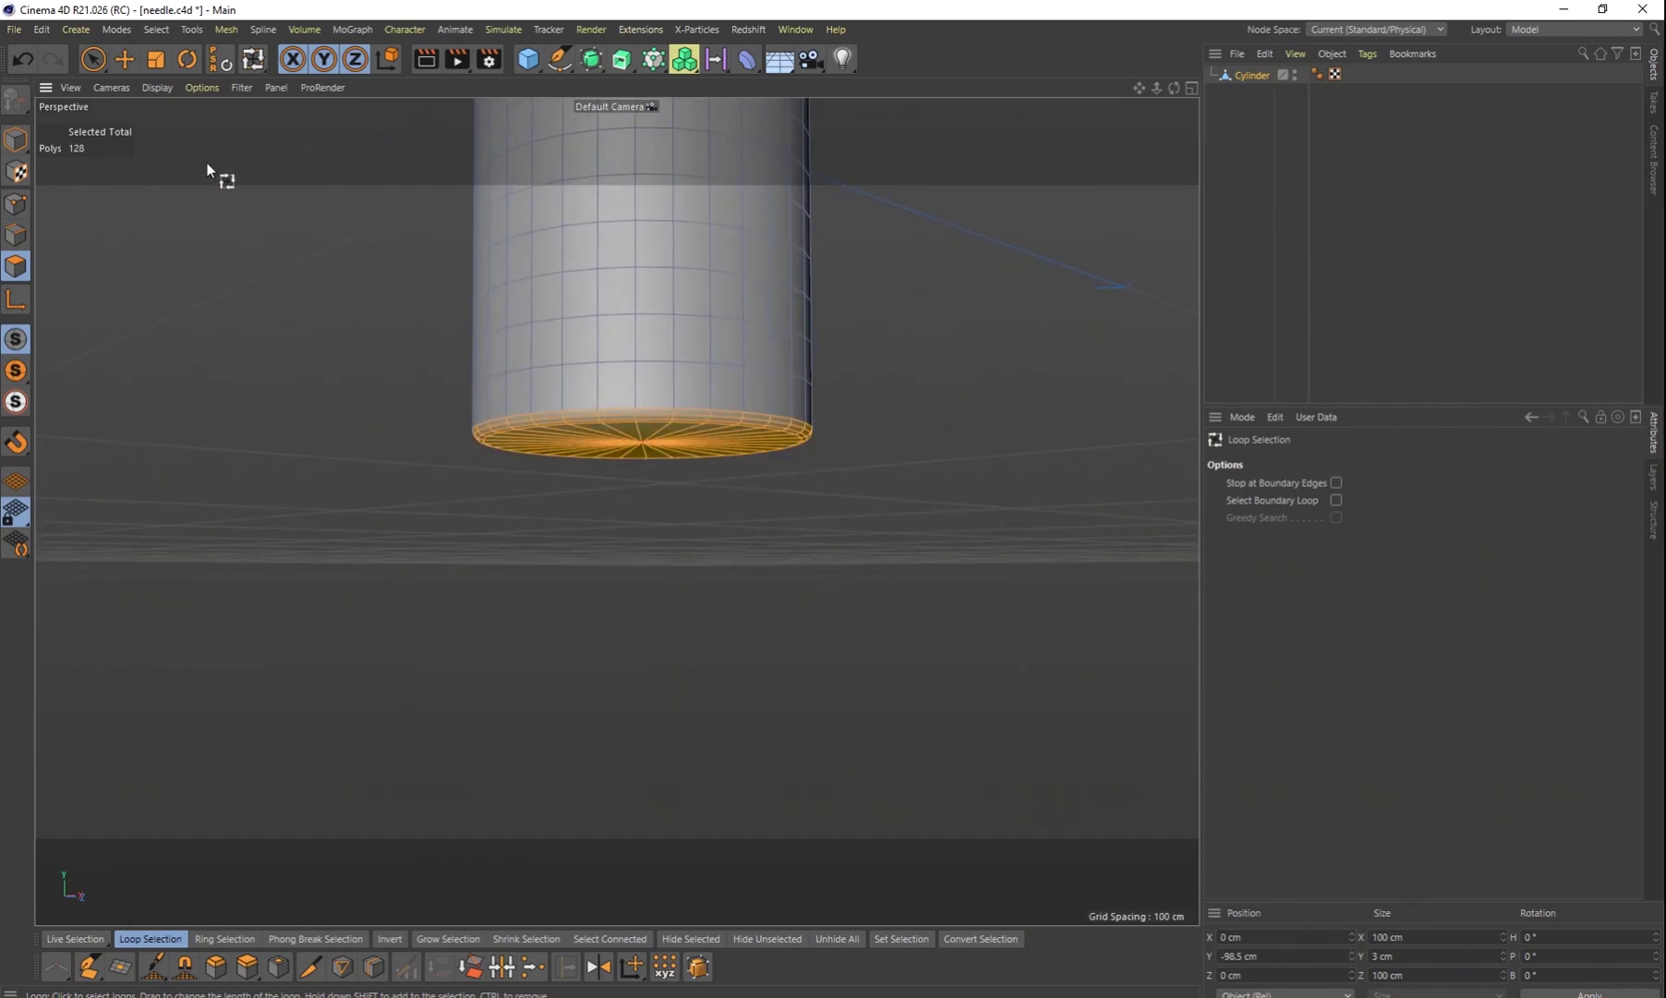
left_click(128, 58)
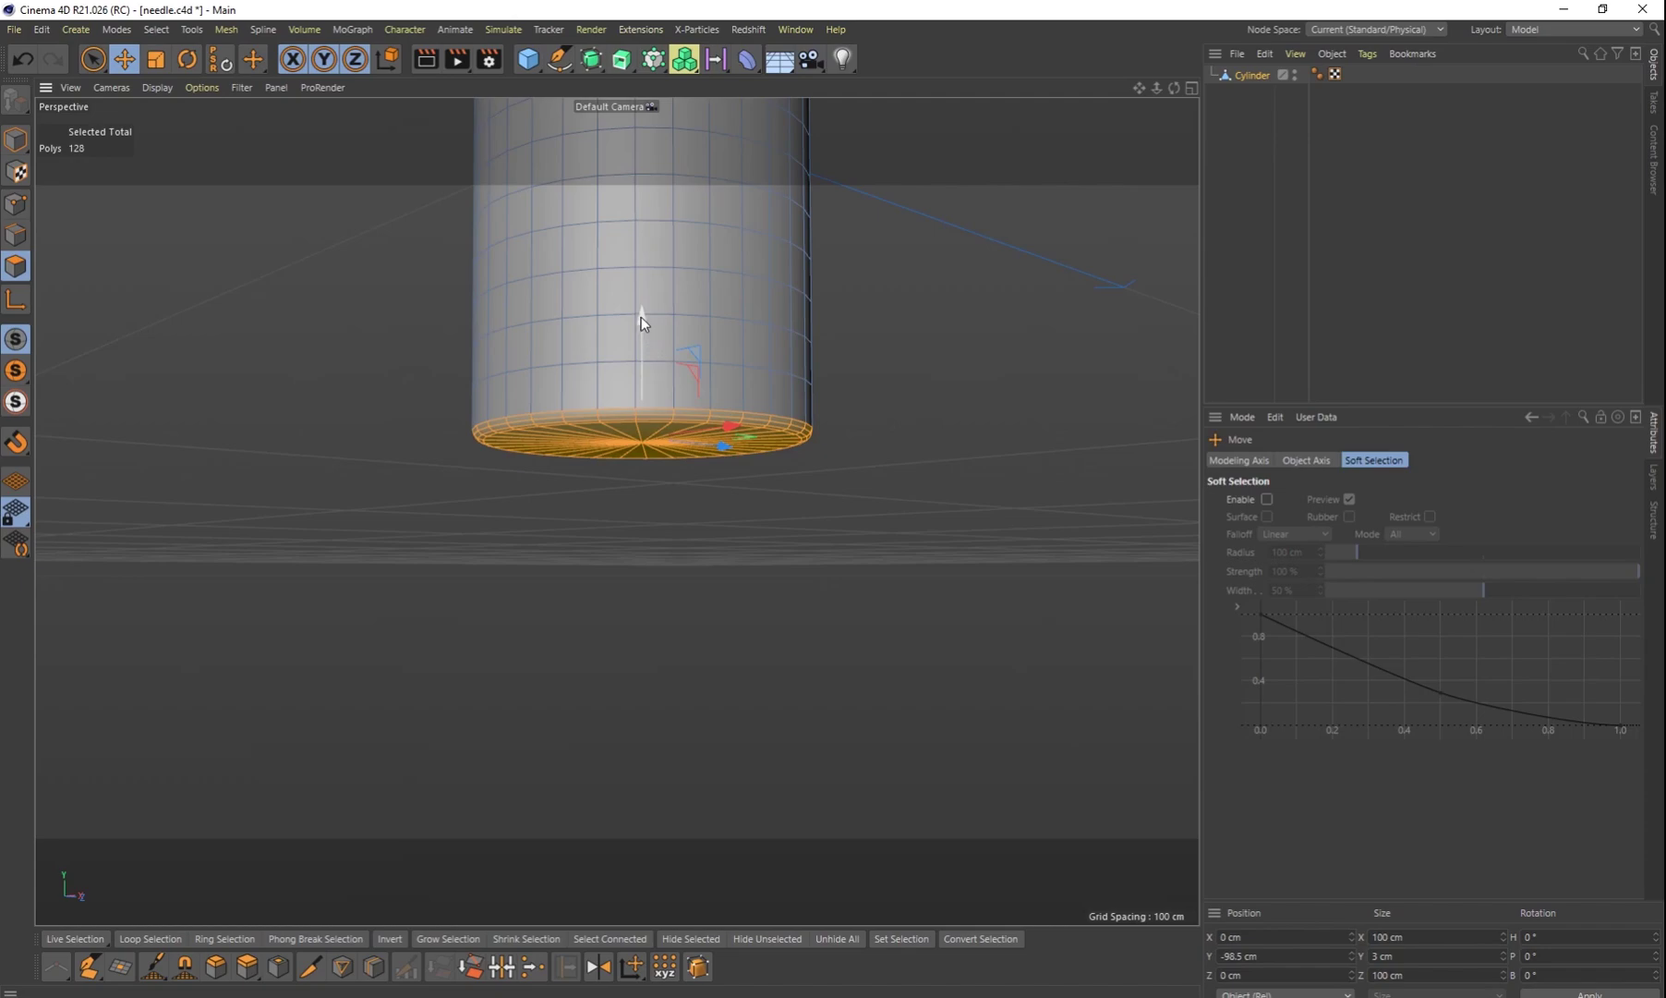
left_click_drag(642, 323, 629, 523)
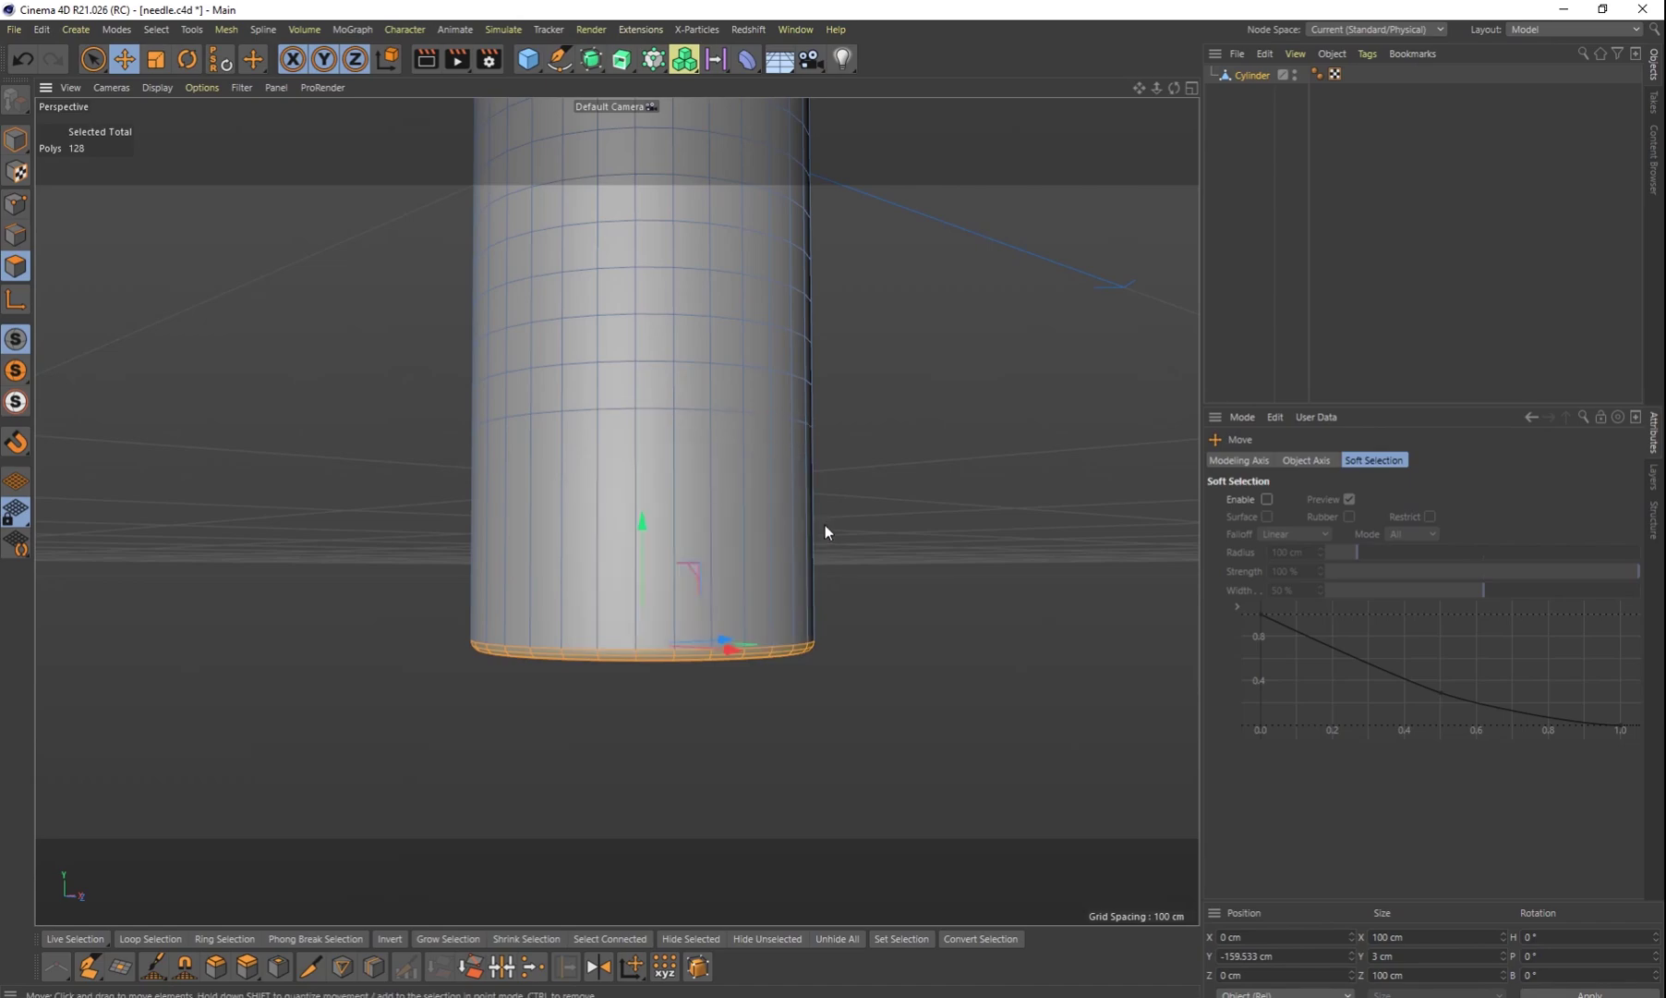
key("t")
left_click_drag(921, 497, 633, 562)
Step: Extrude the narrowed bottom end straight down about 96 cm to form a neck below the taper
middle_click_drag(843, 623, 862, 392, "alt")
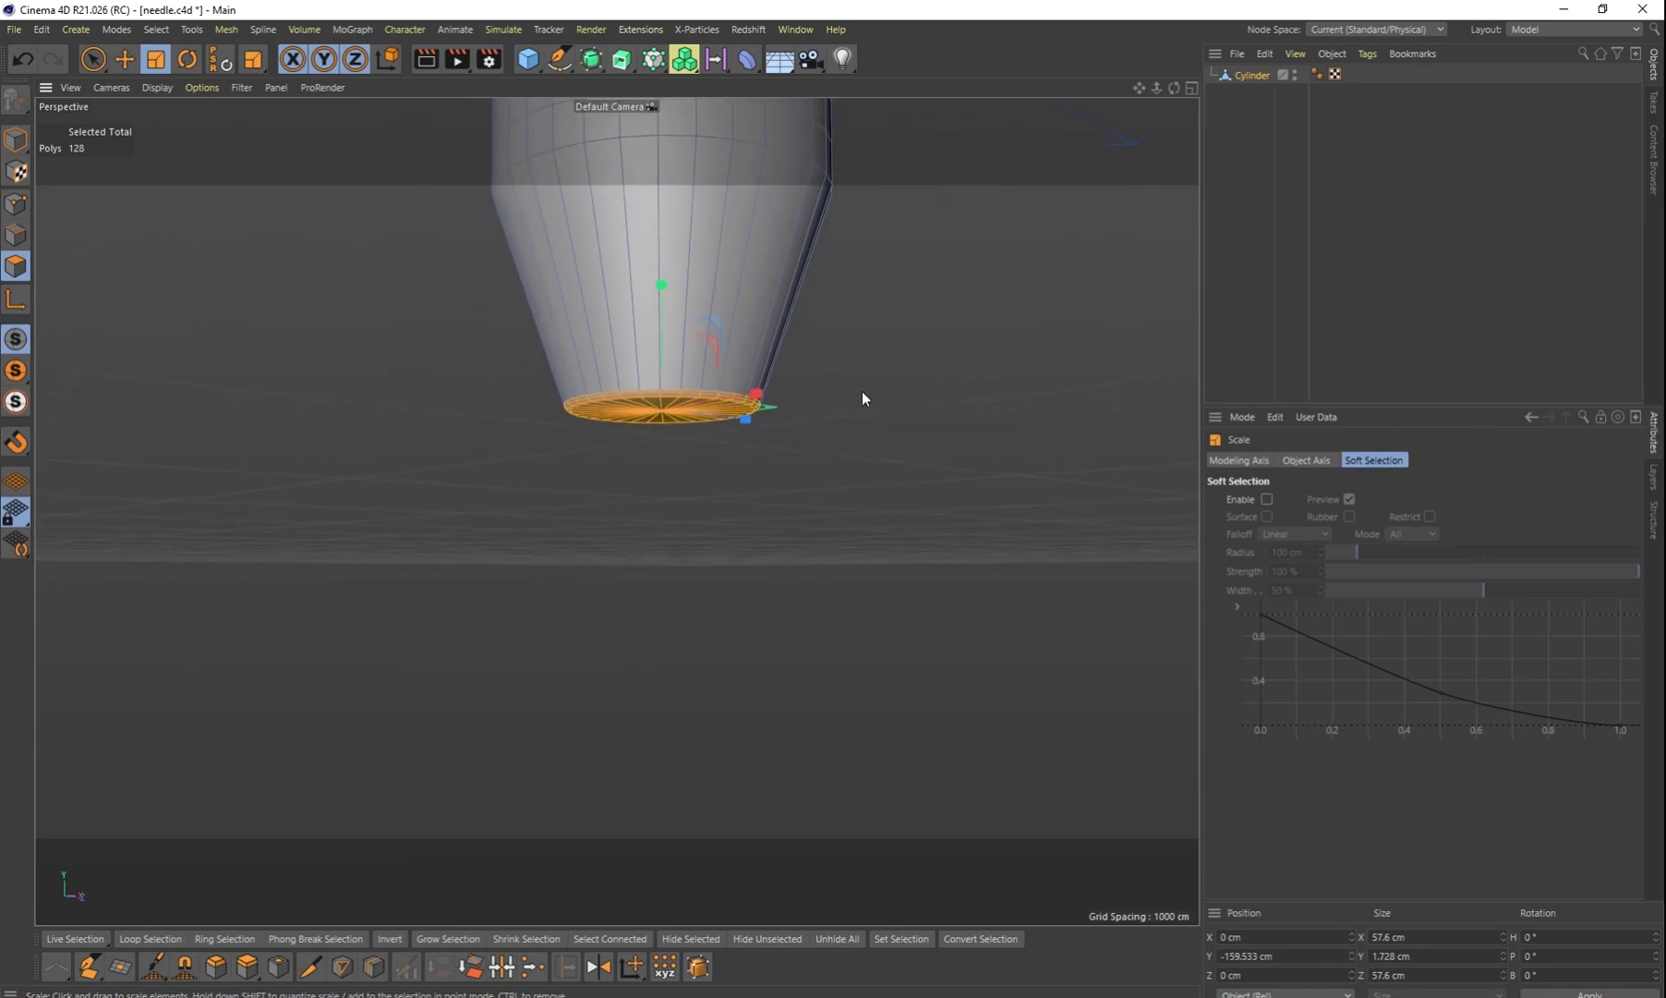
key("e")
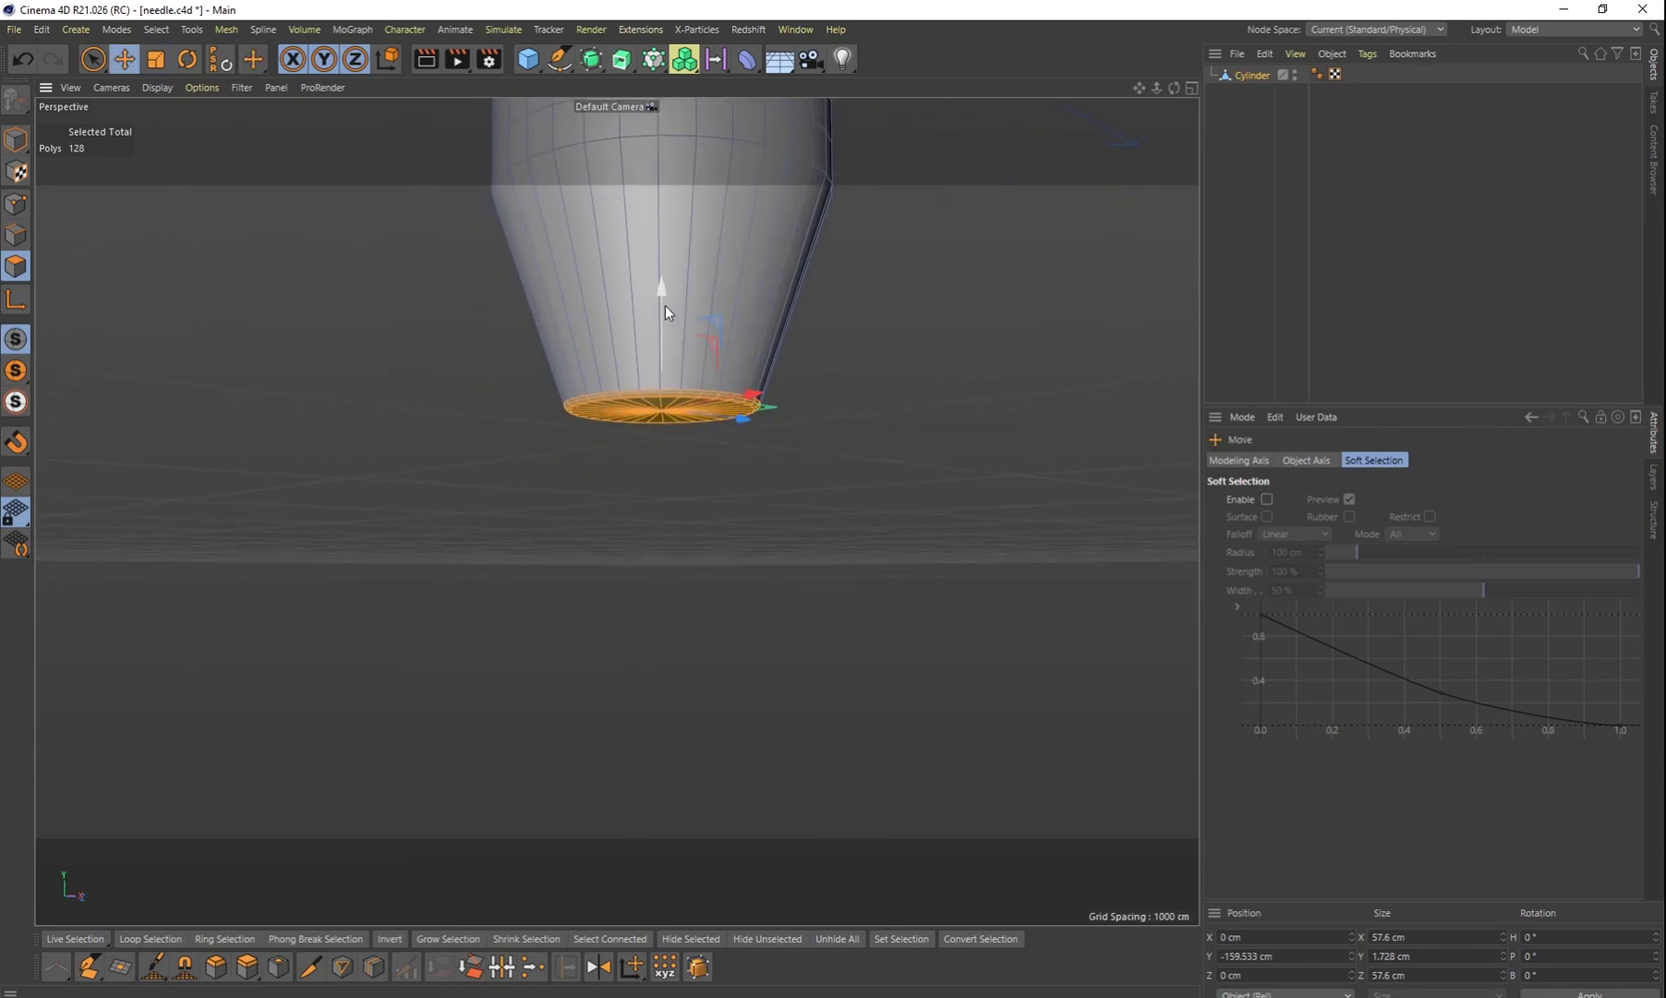
left_click_drag(667, 290, 674, 613)
middle_click_drag(813, 580, 799, 444, "alt")
scroll(799, 442, "down", 3)
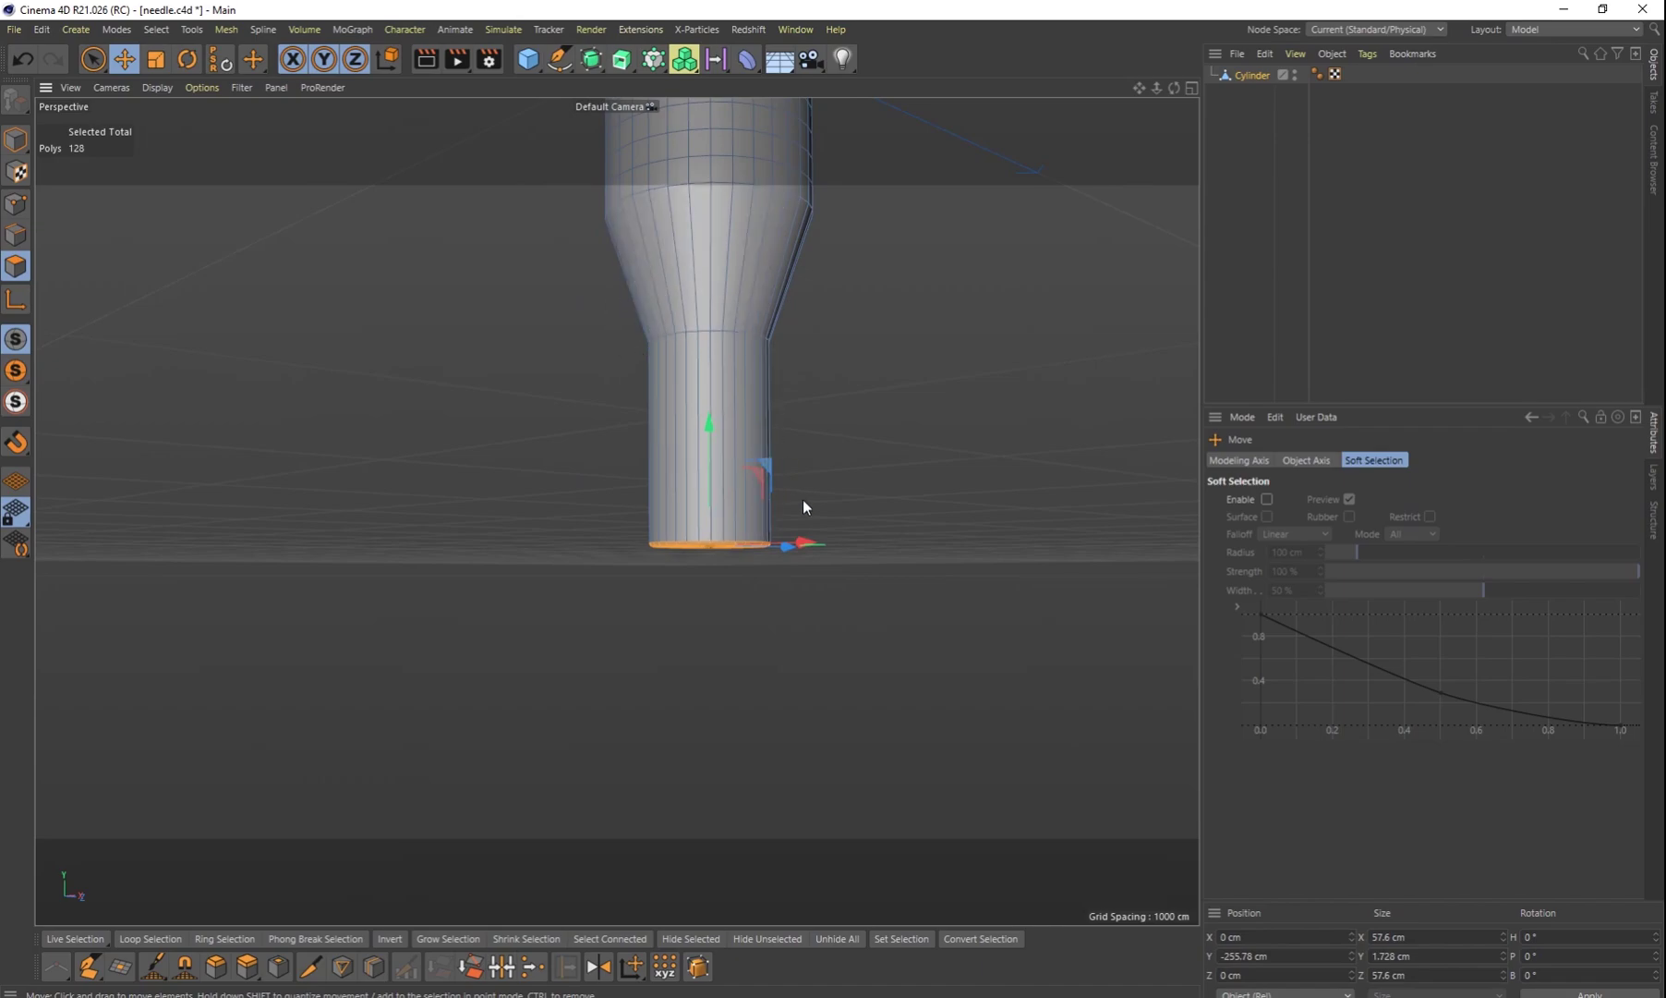
Step: Extrude the neck's end further down to about Y -464 cm and scale it to about 17 cm wide for a second taper
scroll(825, 520, "up", 3)
scroll(826, 501, "down", 4)
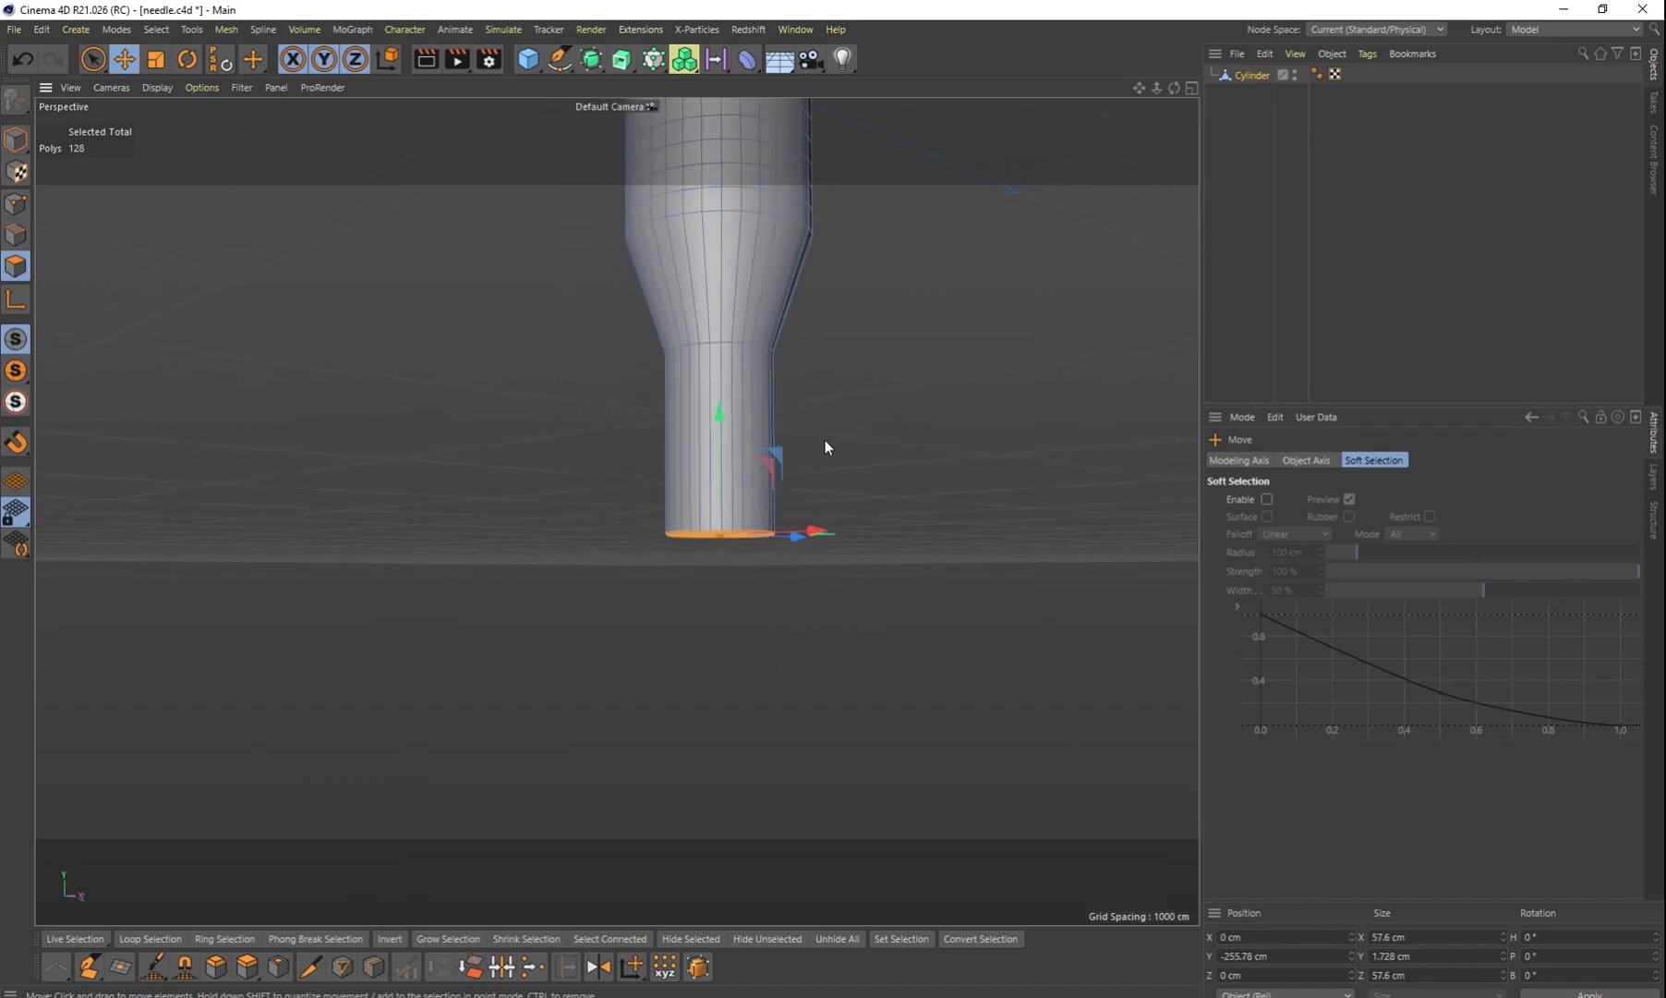
left_click_drag(825, 439, 819, 543, "alt")
left_click_drag(901, 658, 884, 618, "alt")
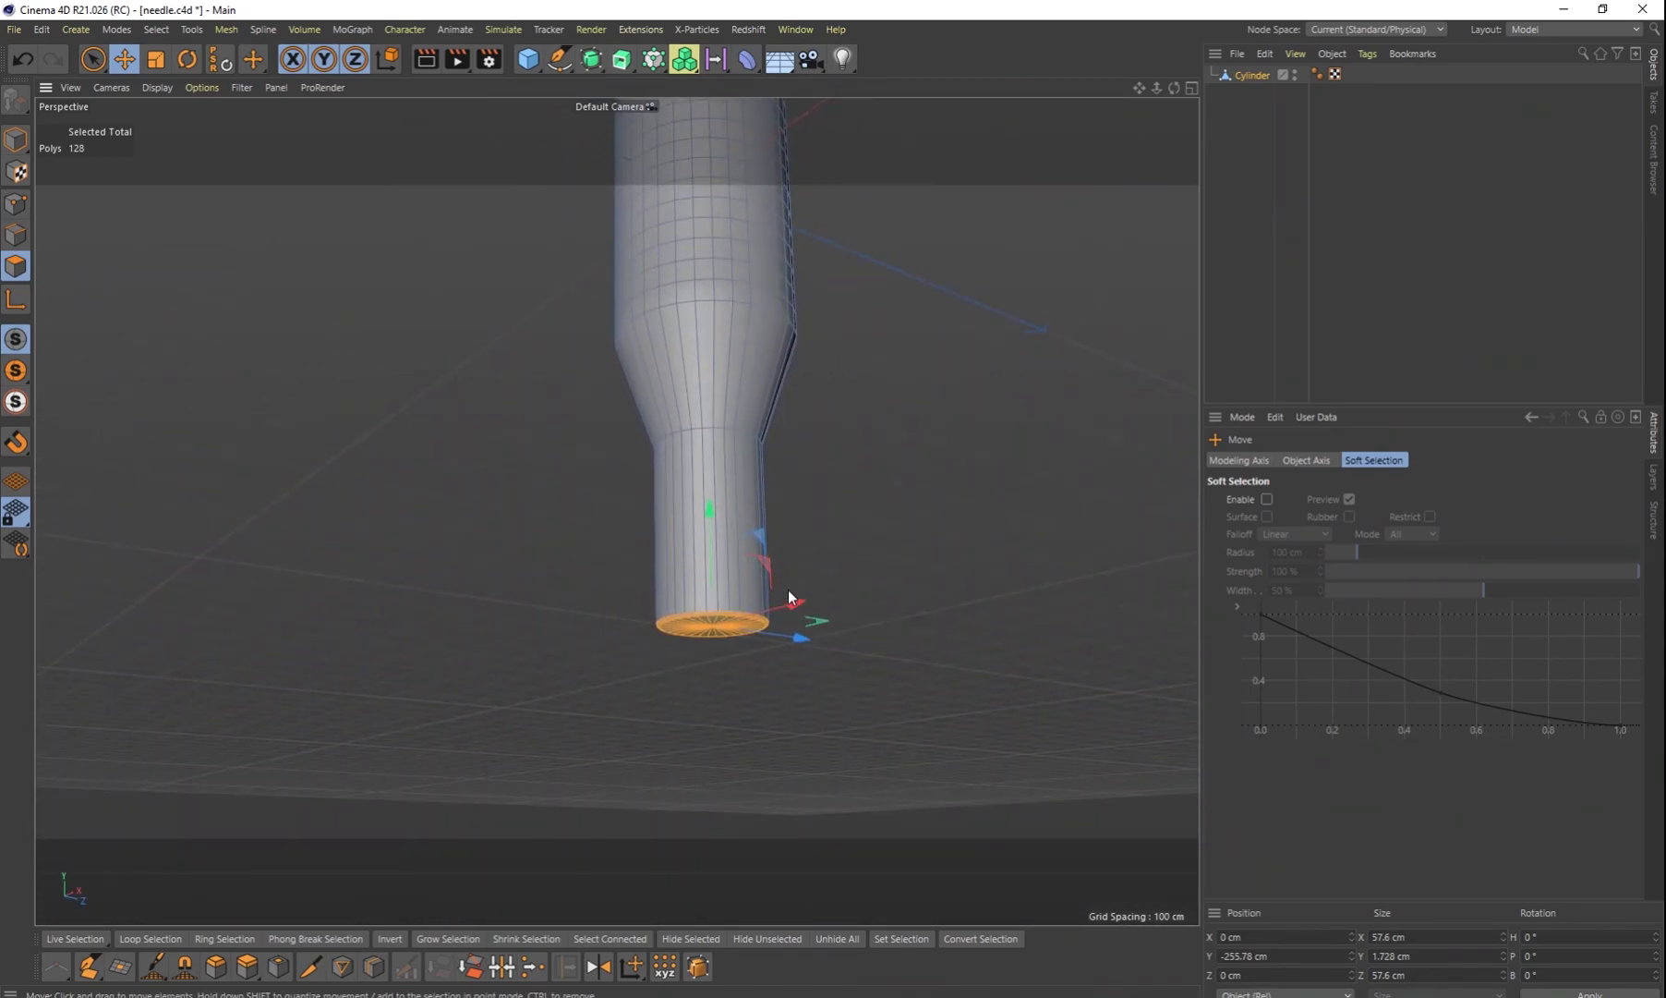
mouse_move(751, 663)
left_mouse_down("alt")
mouse_move(743, 636)
mouse_move(738, 666)
left_mouse_up("alt")
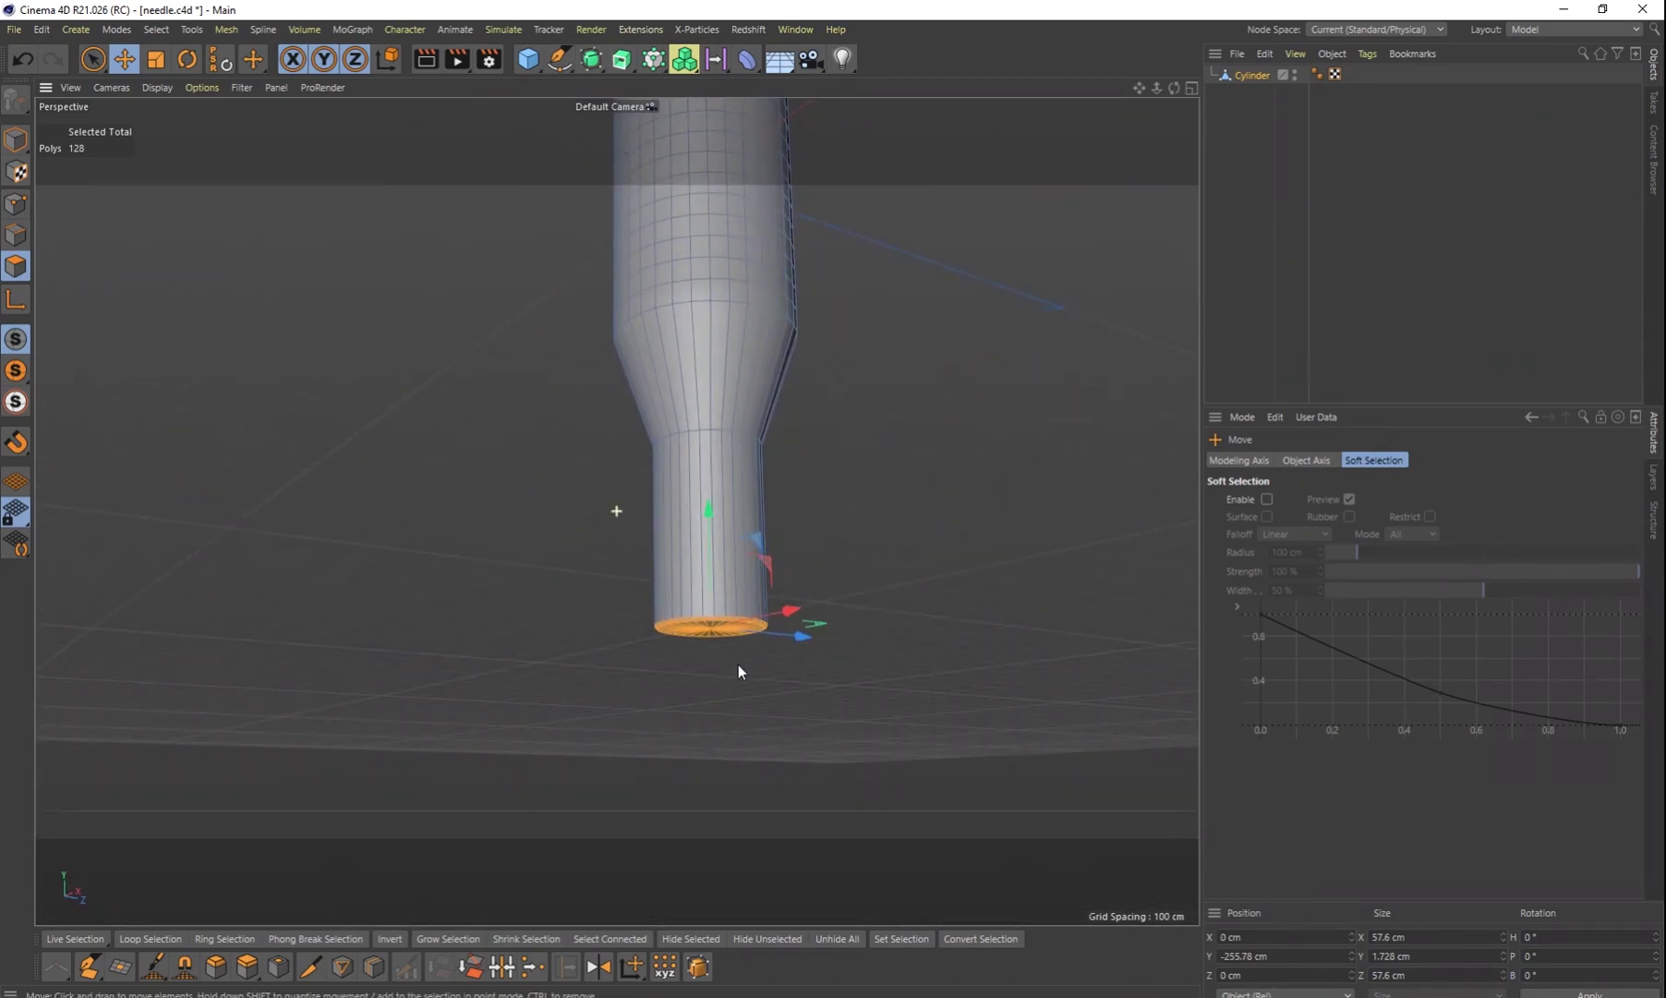
left_click_drag(711, 513, 699, 674)
key("t")
left_click_drag(920, 627, 463, 807)
middle_click_drag(859, 690, 902, 331, "alt")
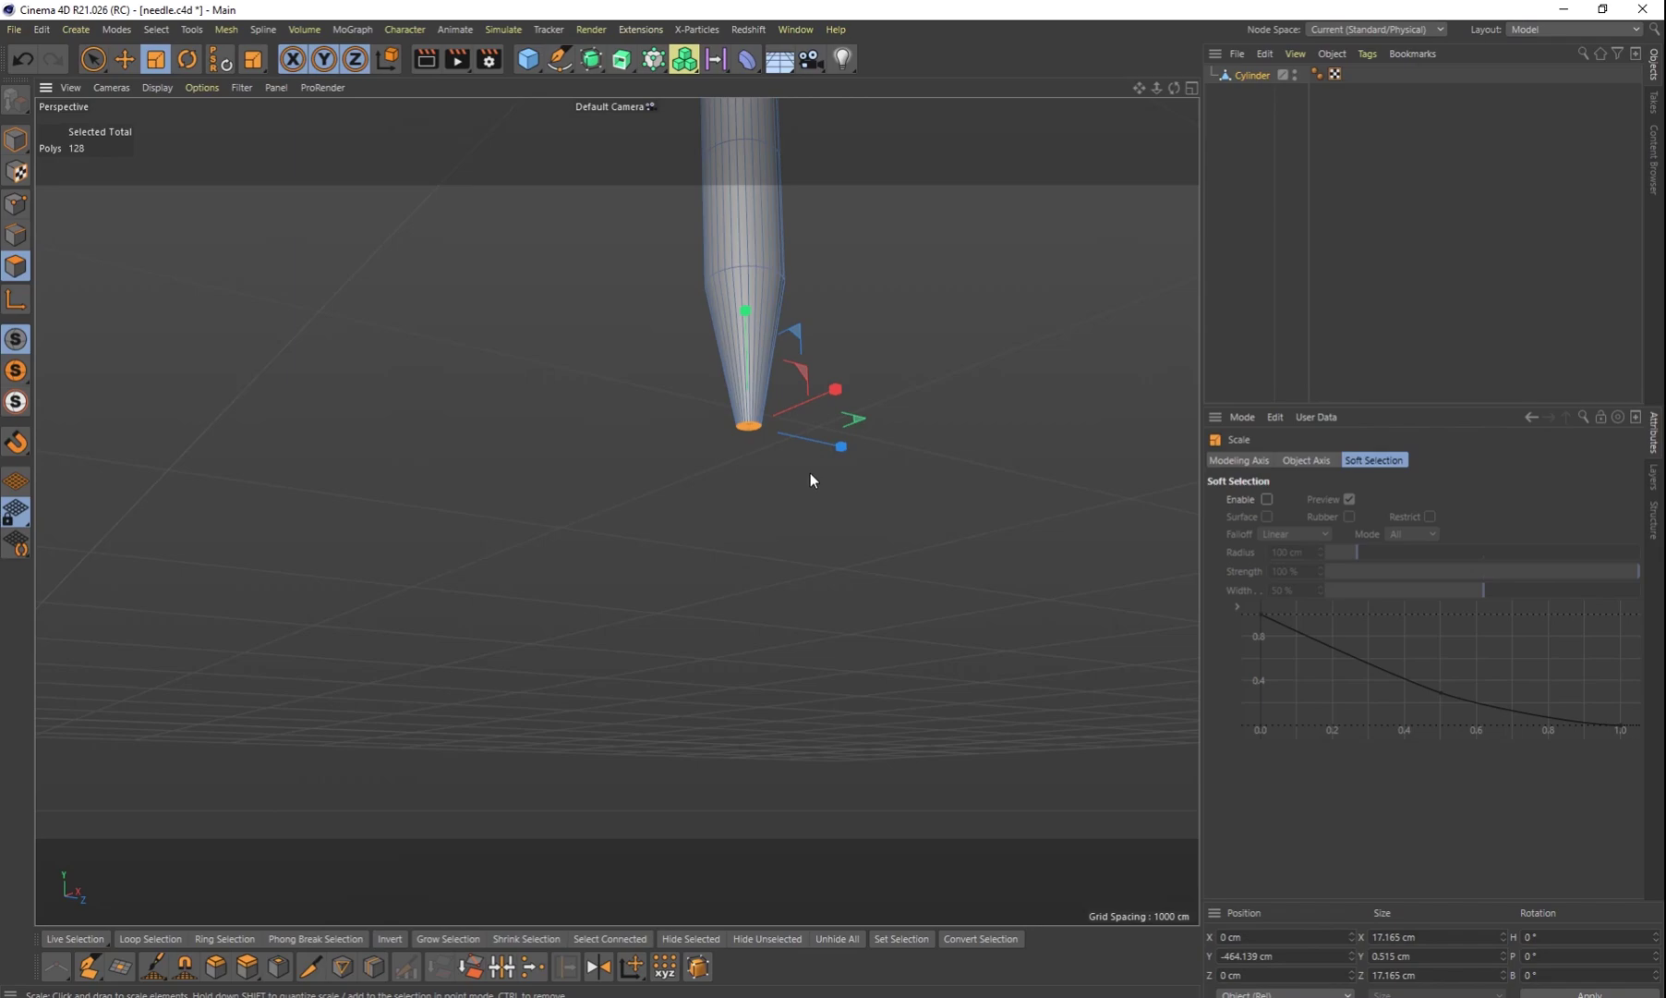
Step: Pull a thin straight shaft down from the second taper until its end sits at about Y -827 cm
key("e")
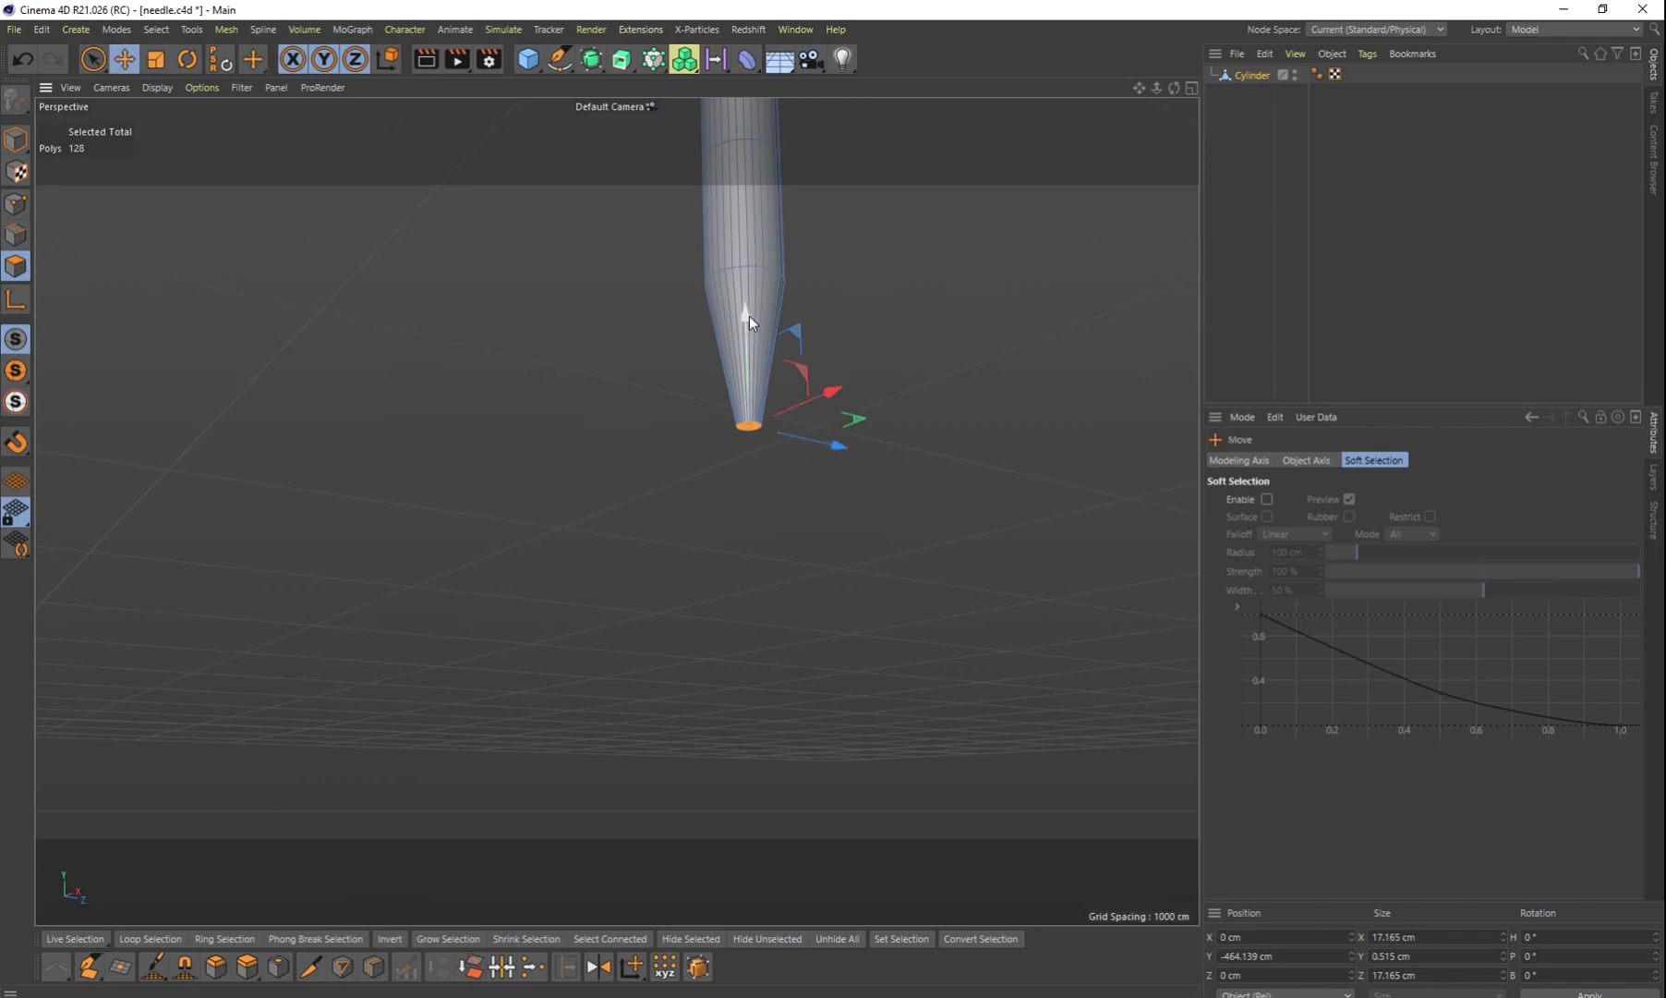
left_click_drag(749, 311, 779, 541)
scroll(779, 542, "down", 3)
middle_click_drag(848, 667, 832, 610, "alt")
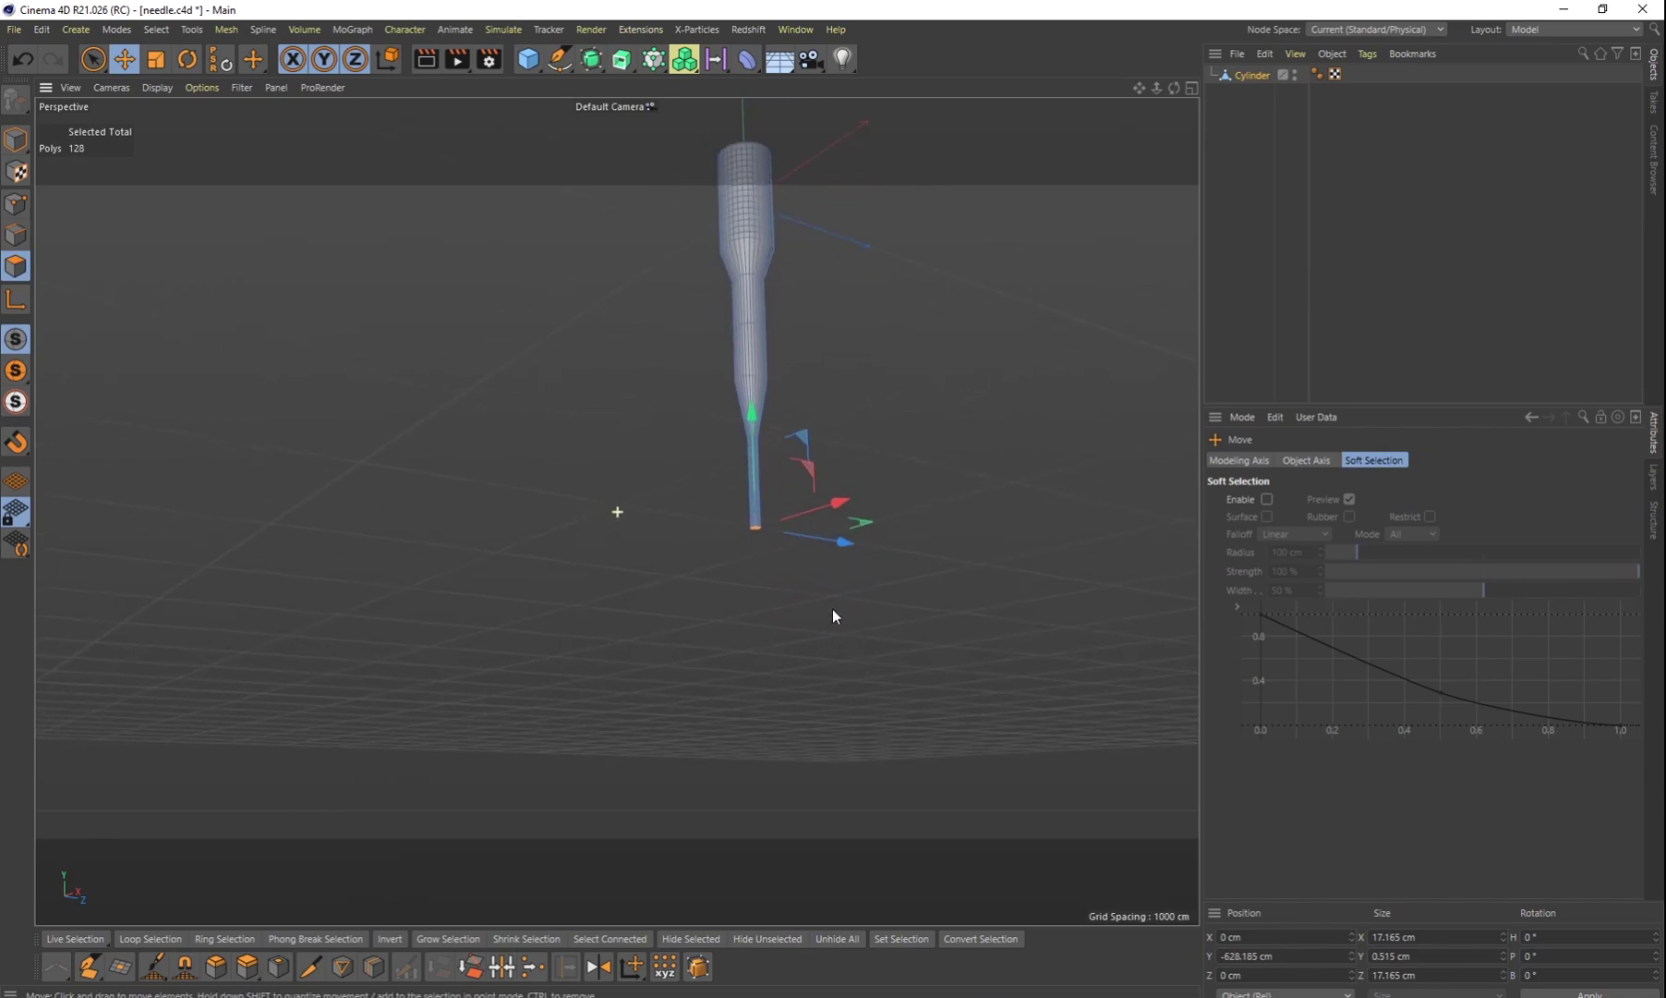
left_click_drag(752, 413, 756, 521)
Step: Inset the end polygons of the thin shaft by scaling them to about 12.5 cm wide
scroll(776, 680, "up", 6)
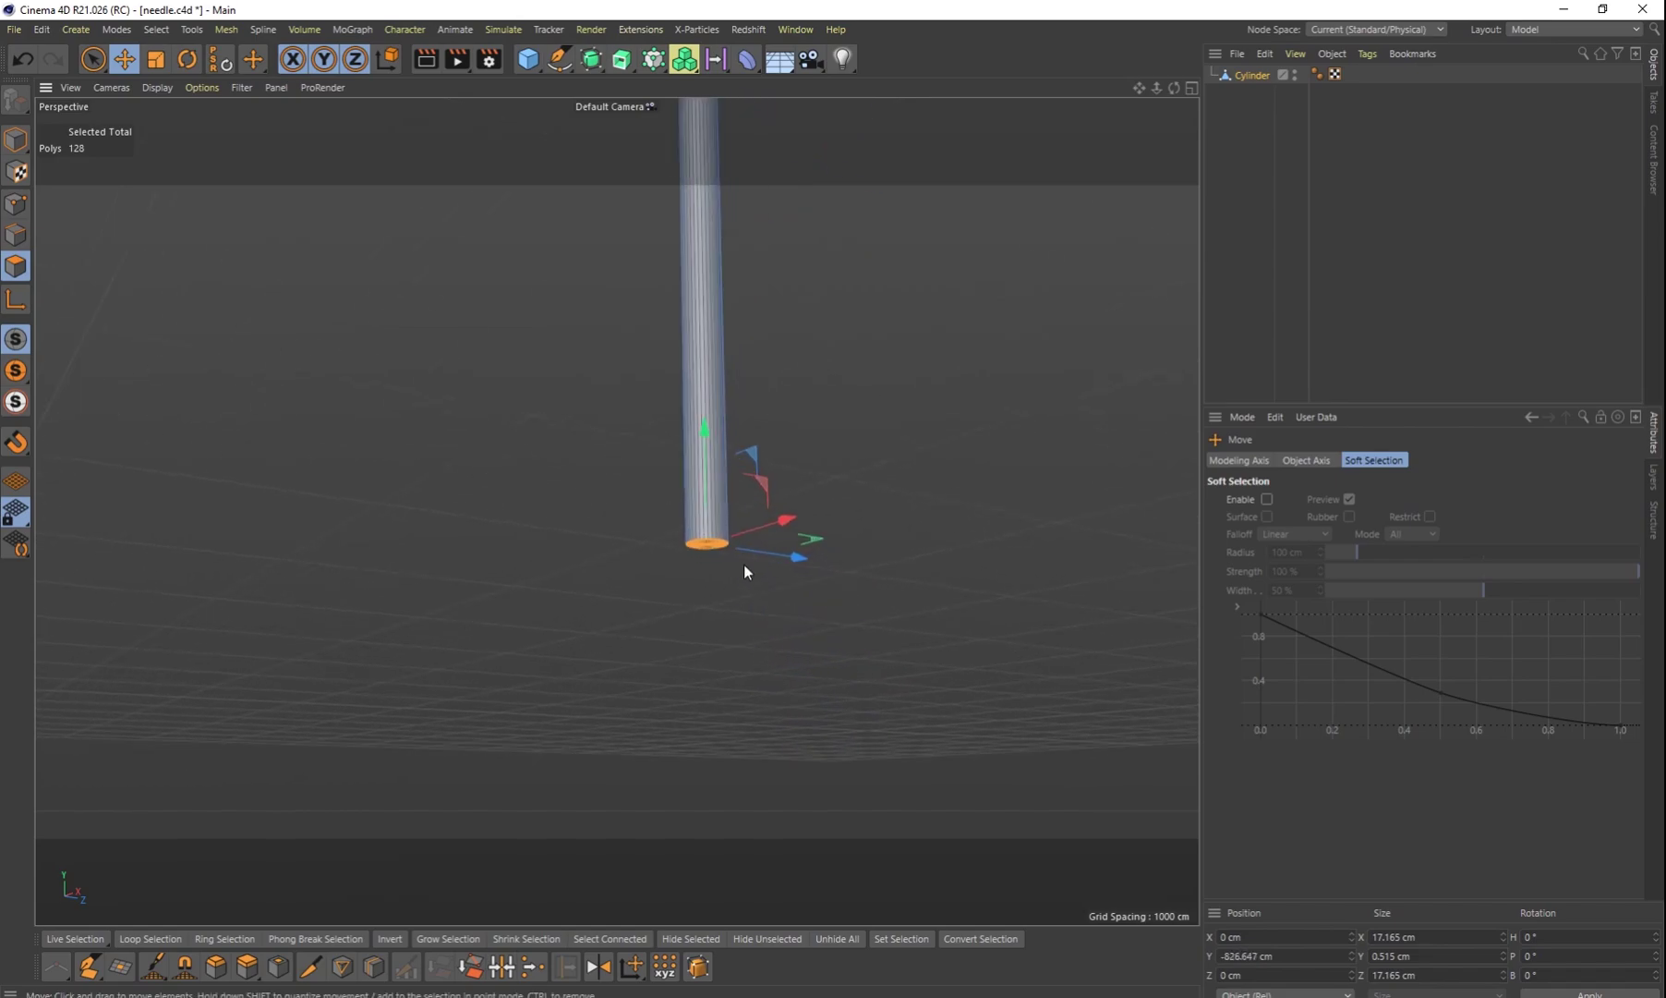
scroll(732, 596, "up", 2)
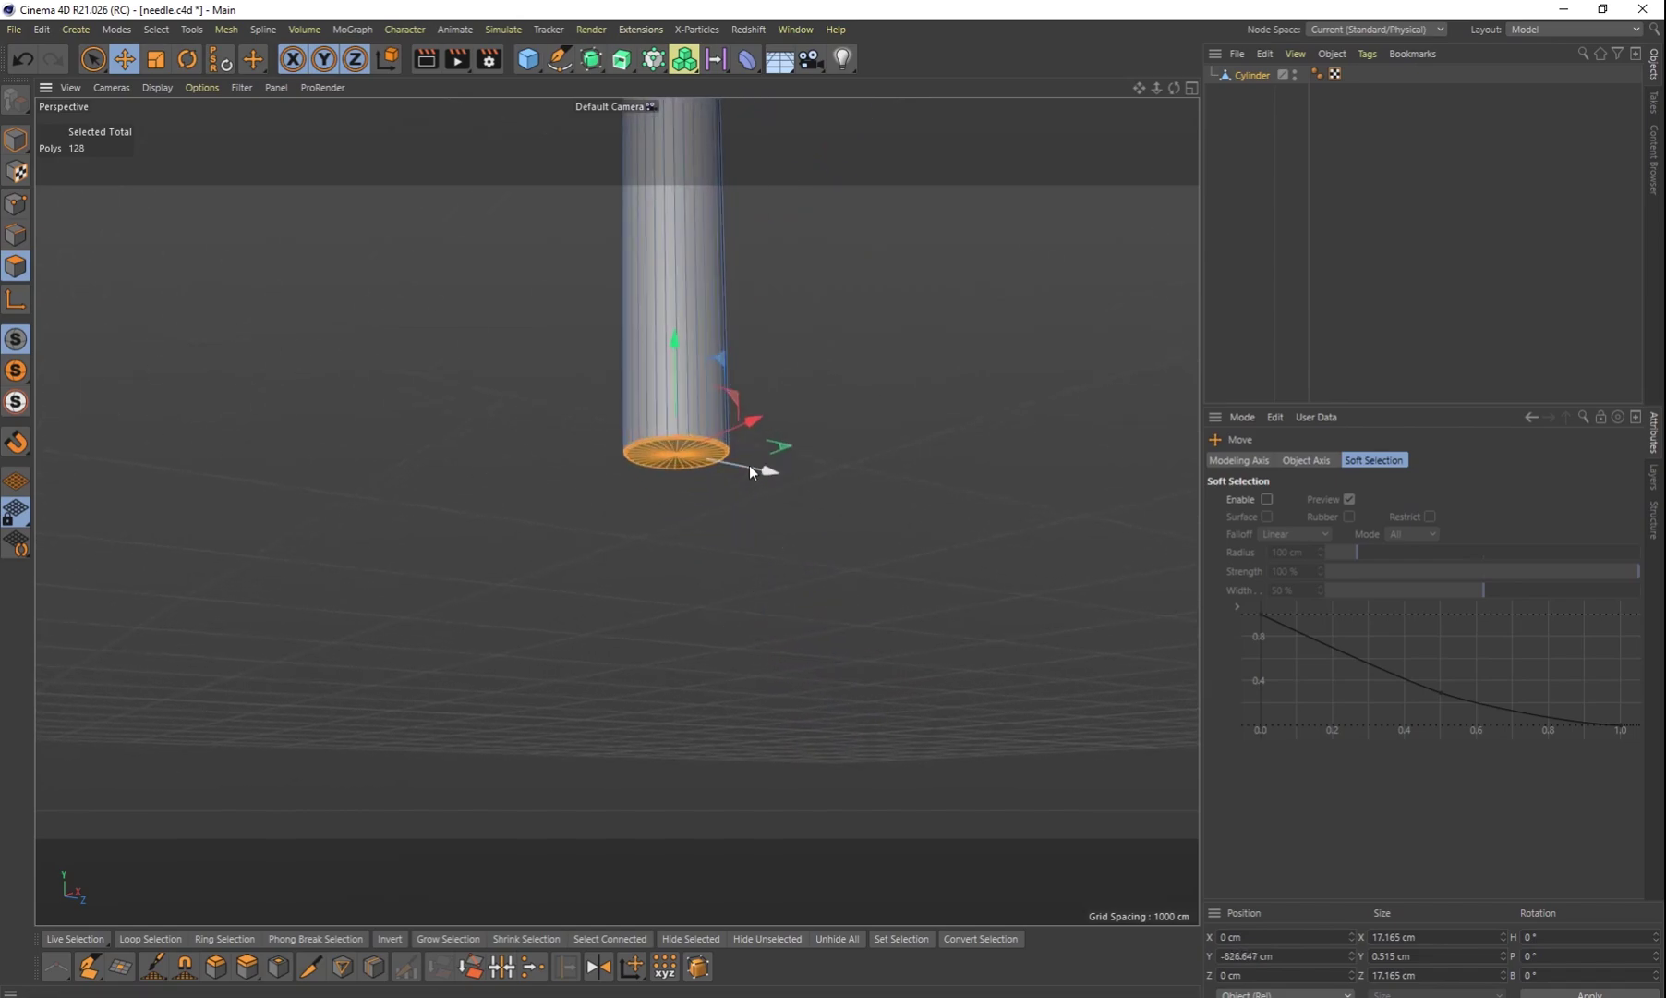
key("t")
left_click_drag(817, 371, 700, 490)
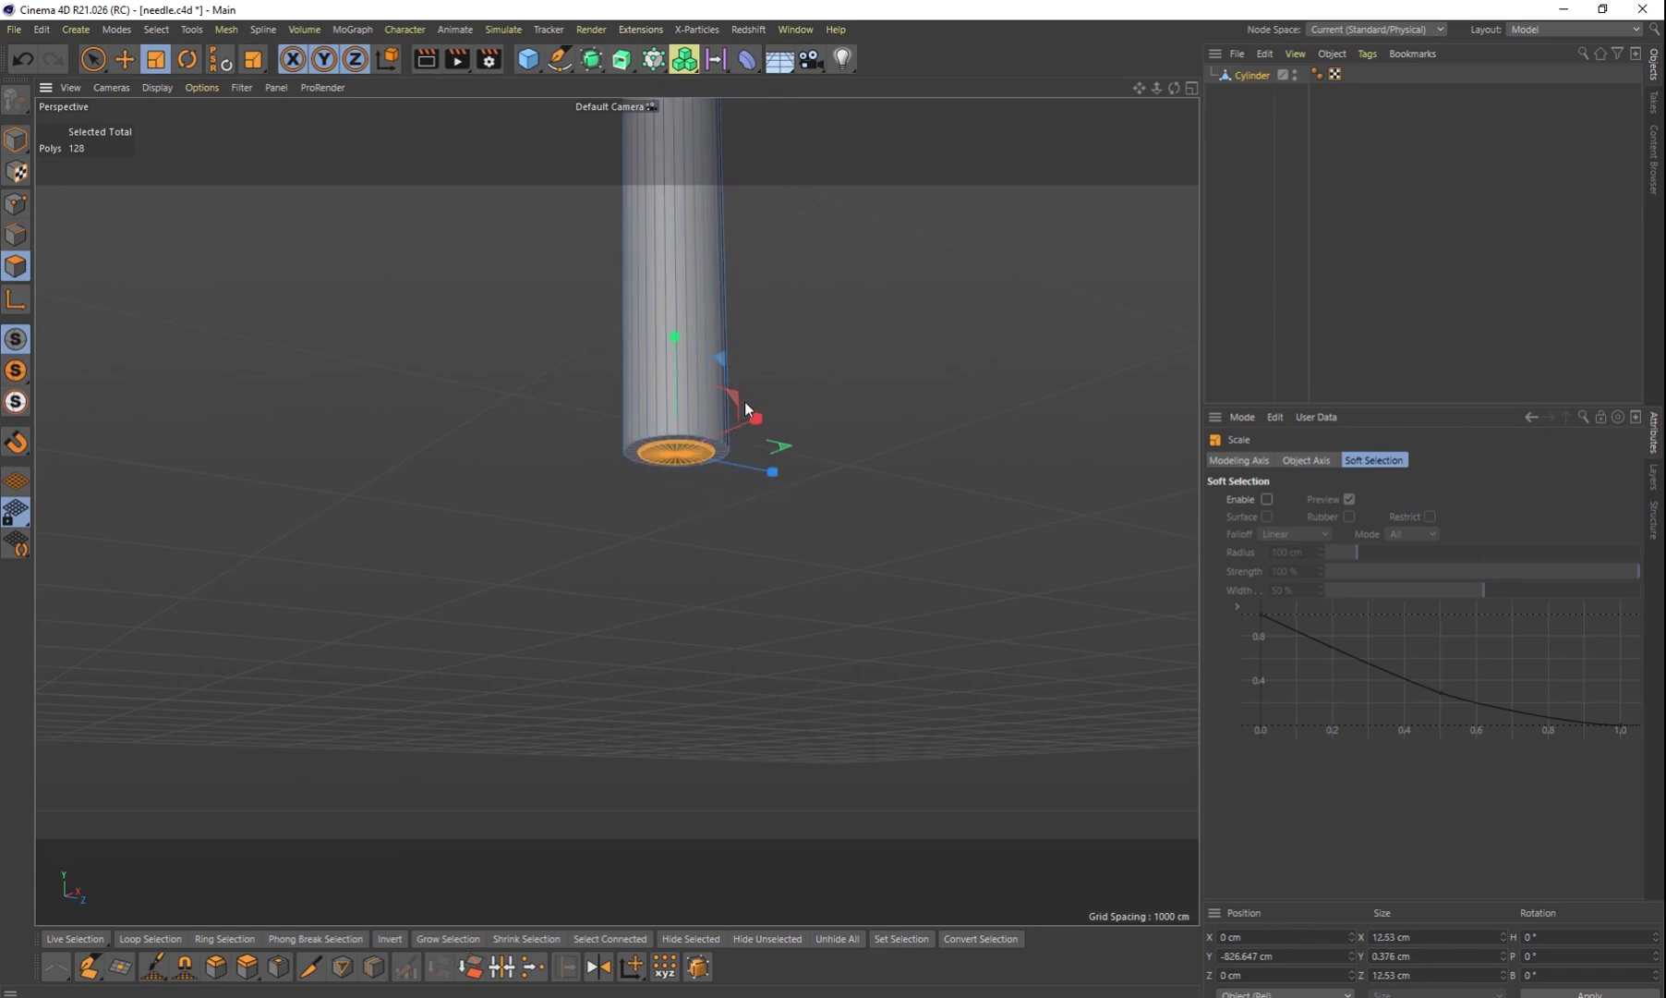
Step: Scale the shaft's end face back to about 17 cm wide and extrude it down to about Y -838 cm
left_click_drag(796, 360, 781, 380)
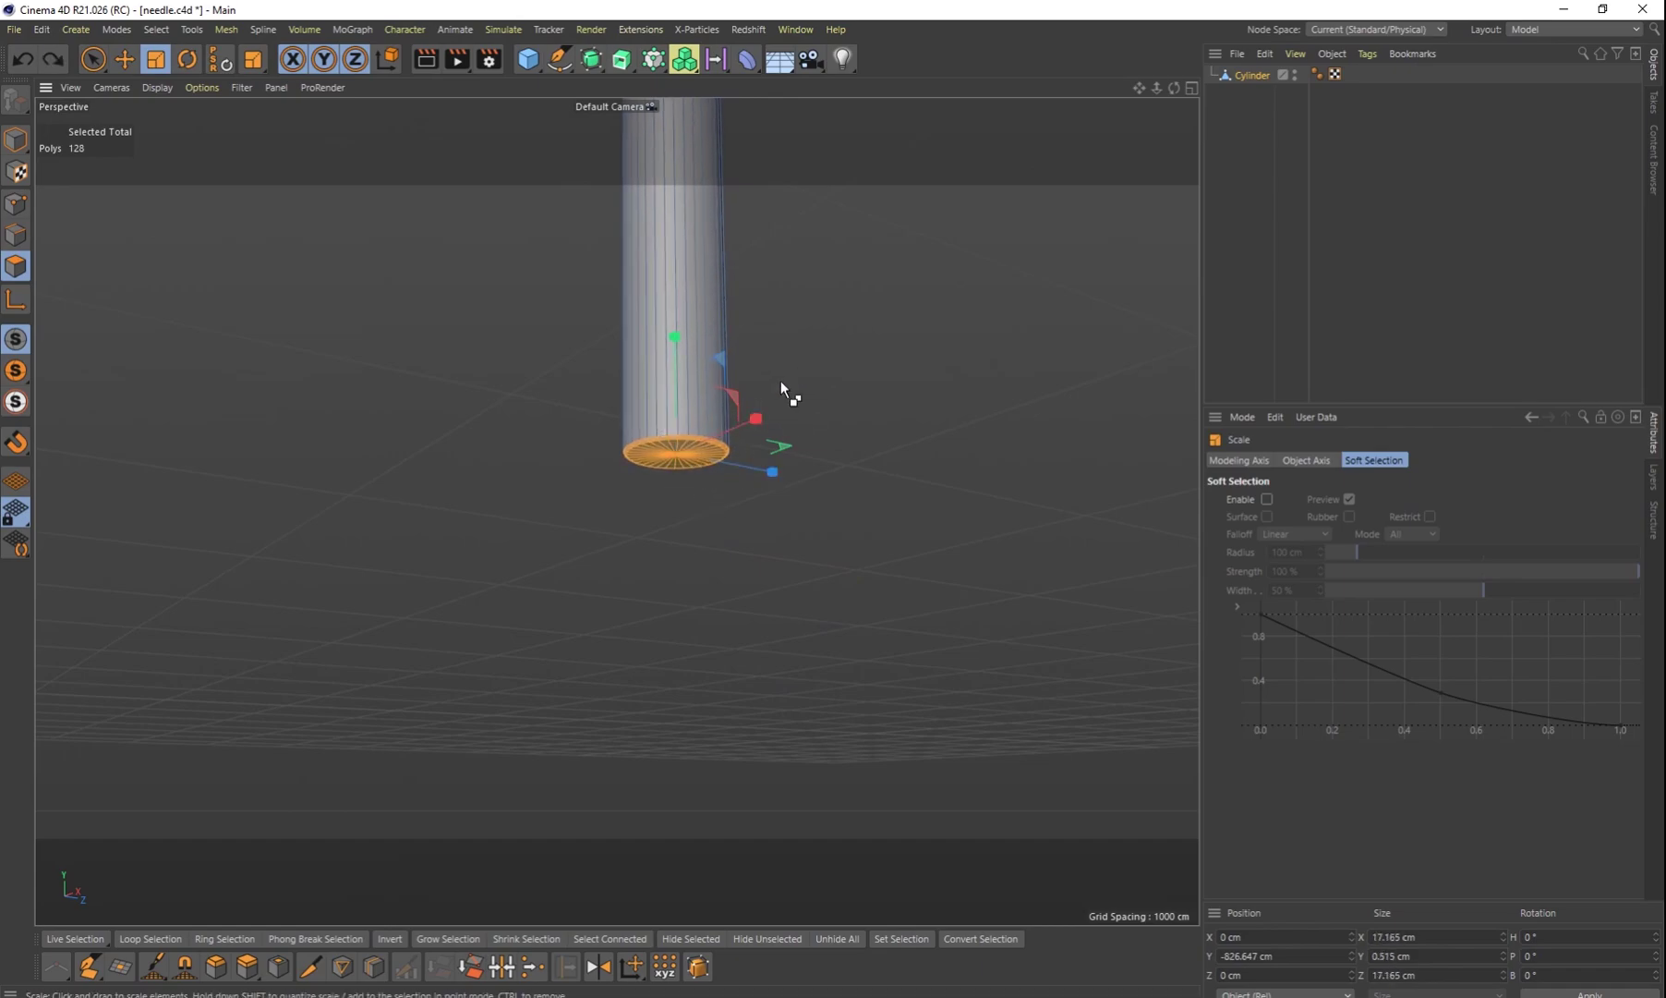
key("e")
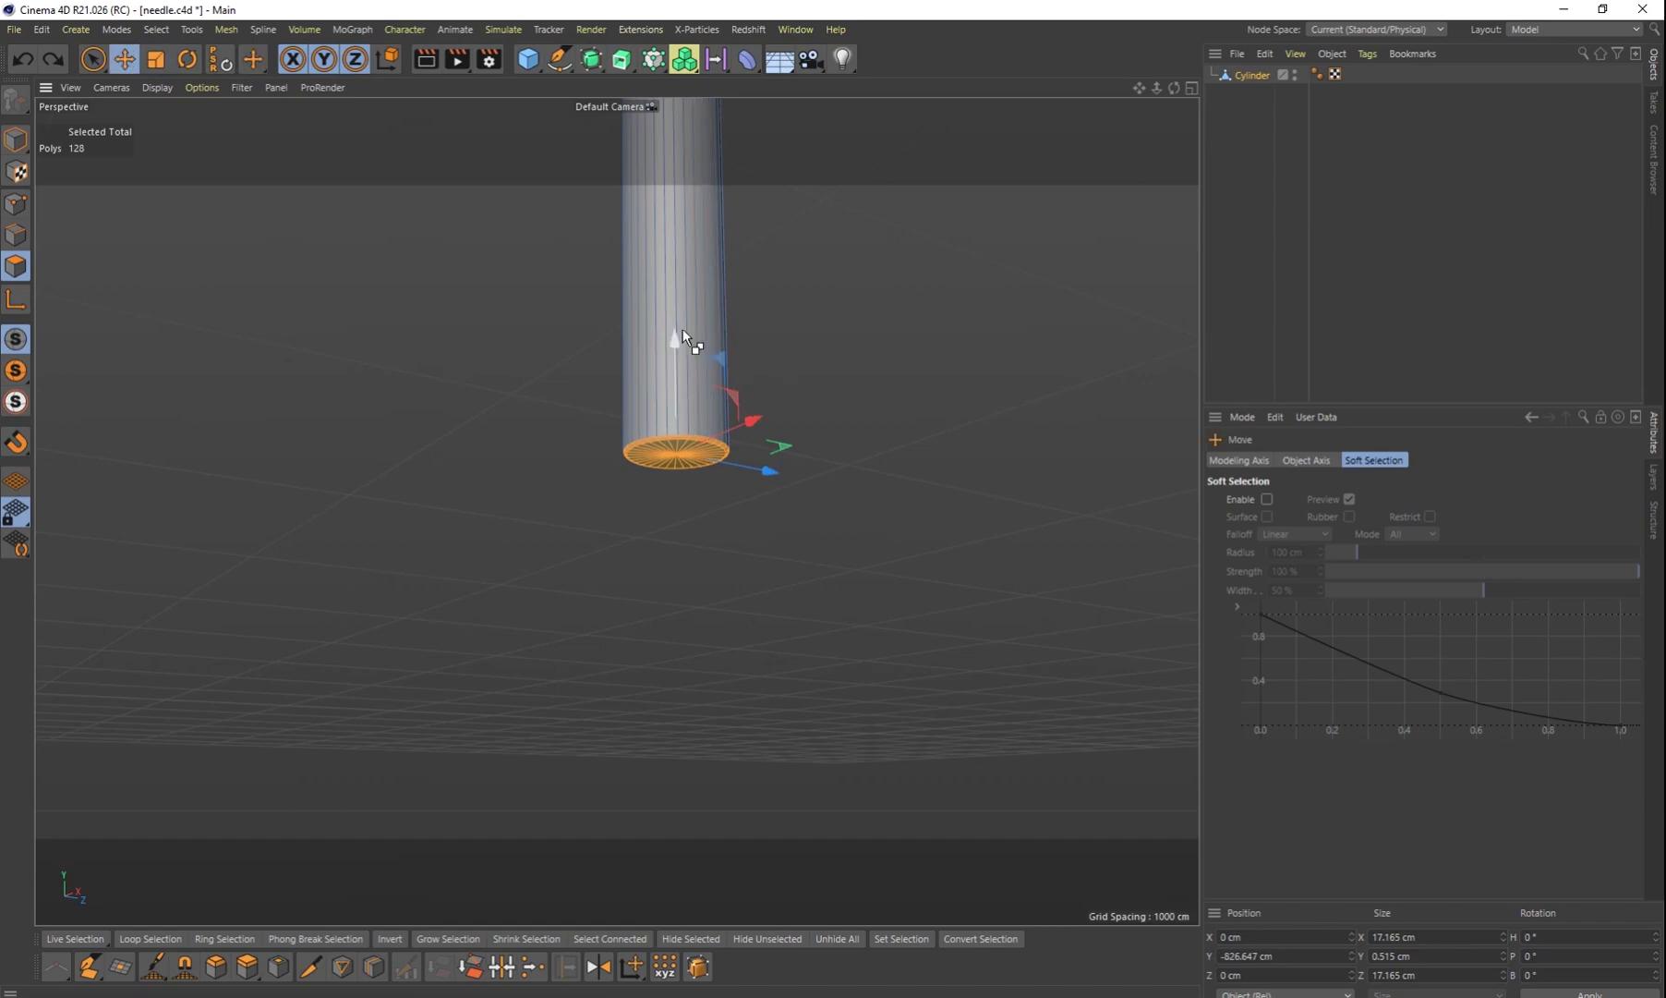
left_click_drag(674, 344, 676, 396)
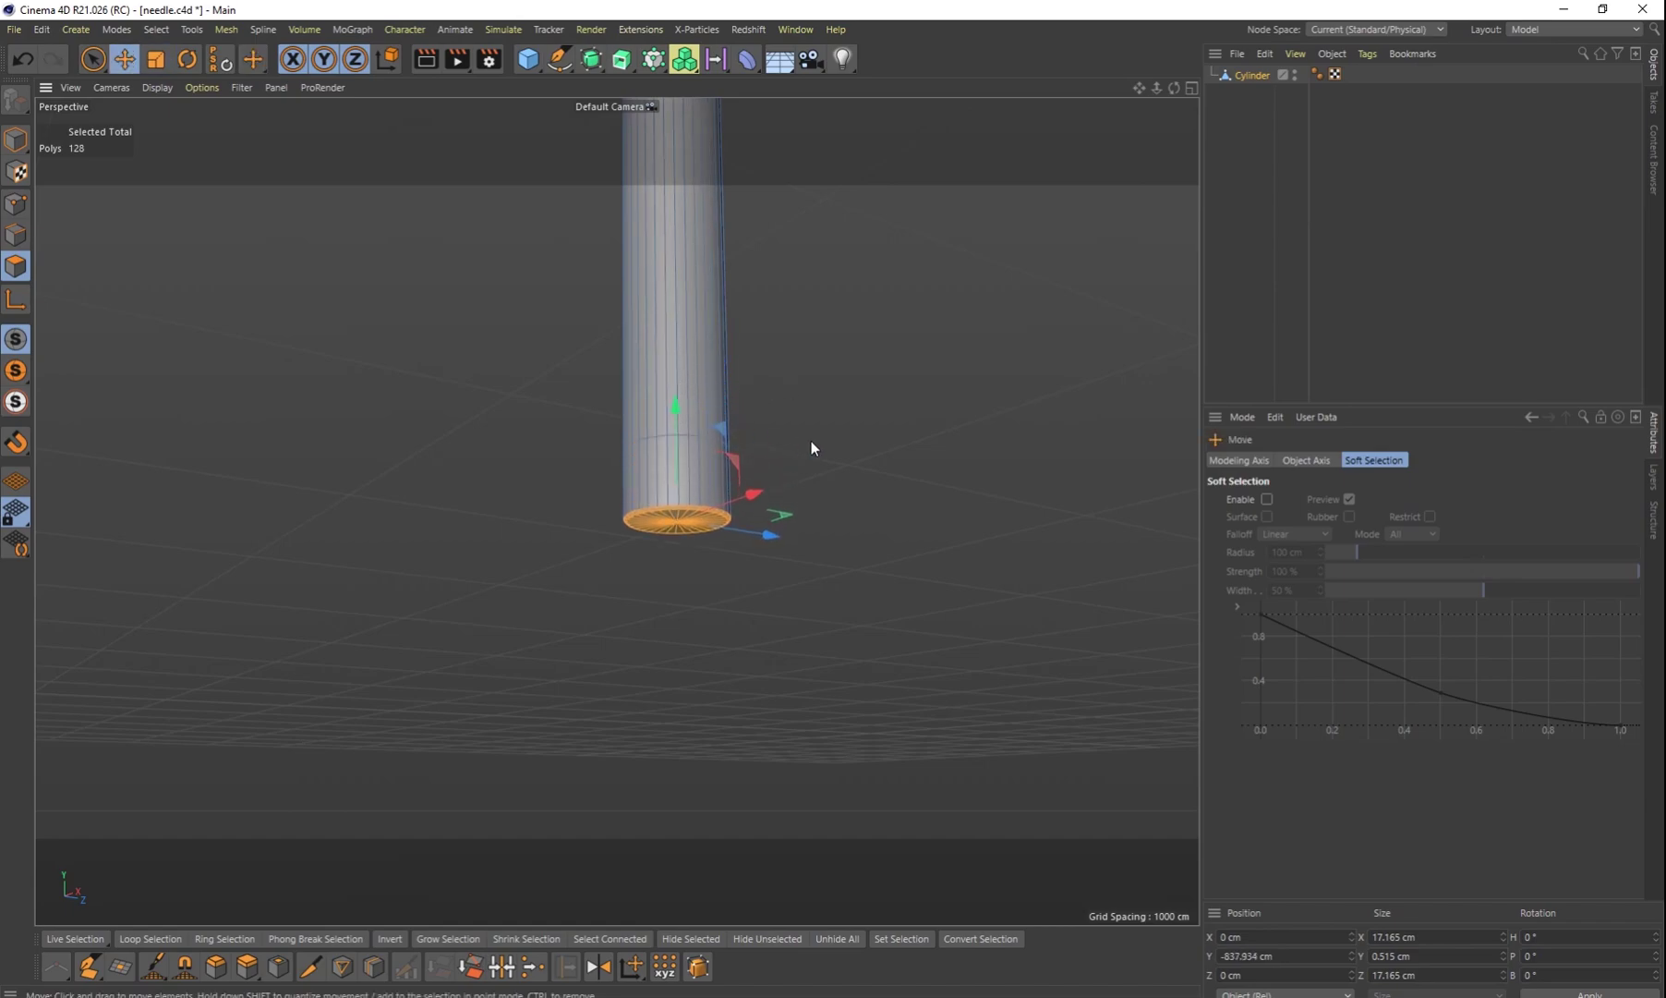
Step: Scale the shaft's end face down to about 0.9 cm wide to form a pointed needle tip
key("t")
left_click_drag(833, 409, 589, 662)
left_click_drag(509, 754, 395, 788)
scroll(792, 510, "down", 3)
left_click_drag(798, 503, 792, 559, "alt")
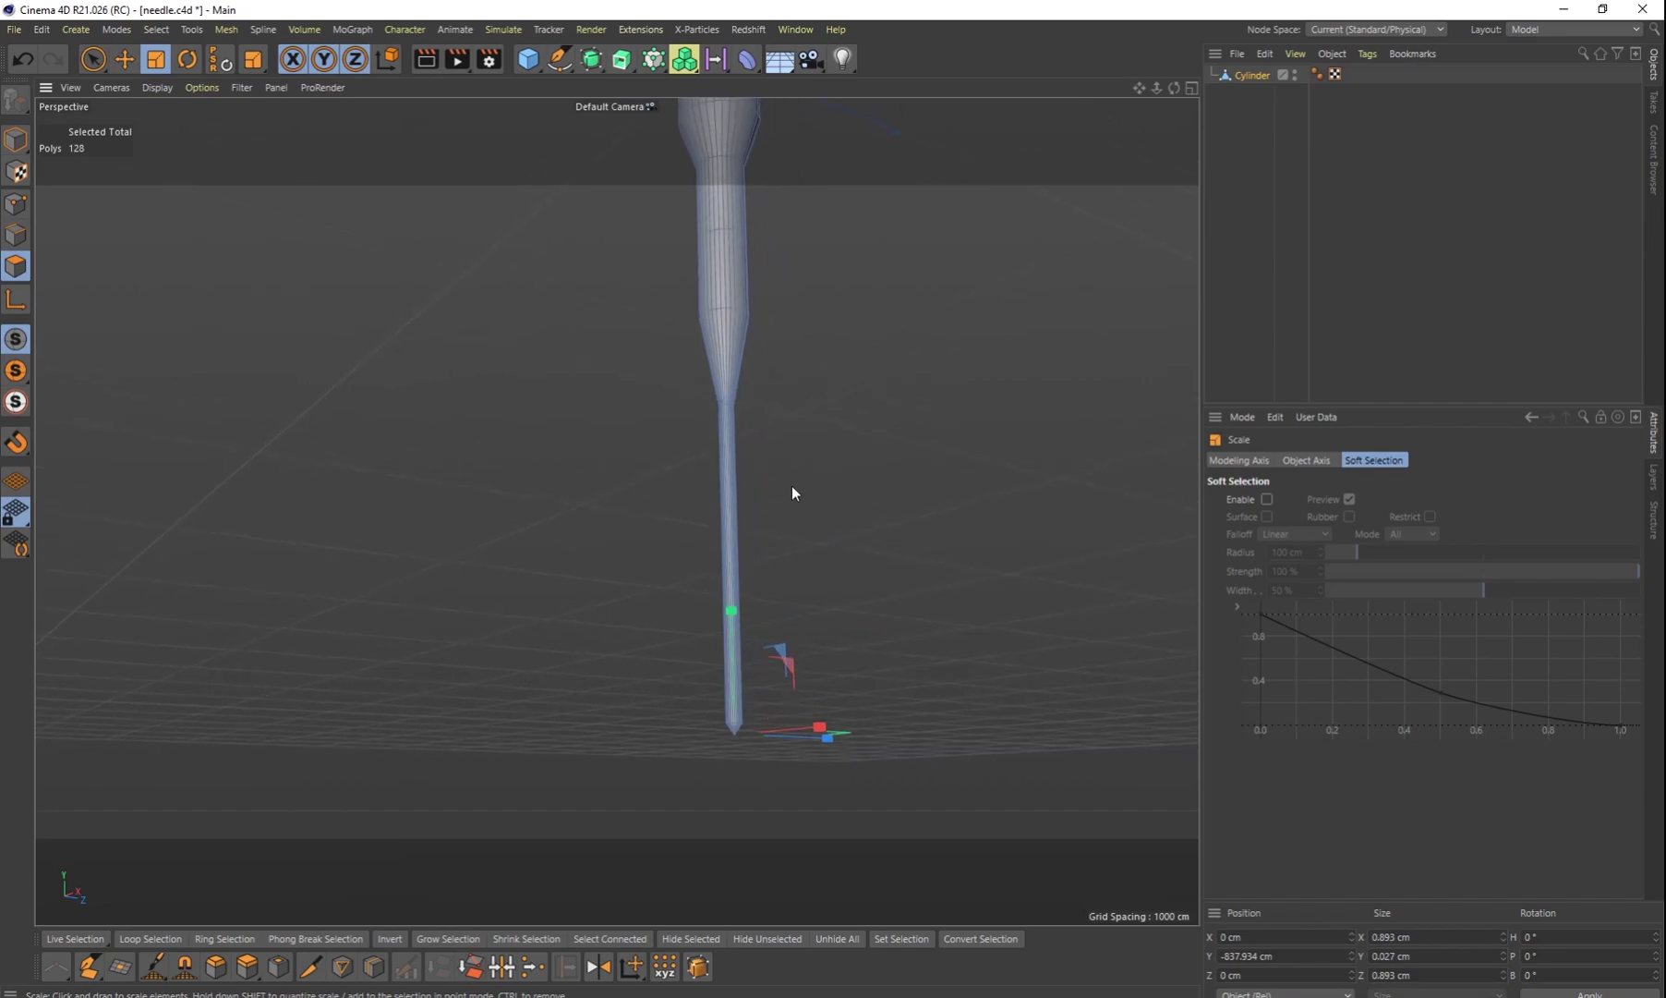
Step: Rectangle-select the top cap and the uppermost side polygons at the wide end of the cylinder
left_click_drag(725, 475, 755, 450, "alt")
left_click_drag(816, 330, 785, 598, "alt")
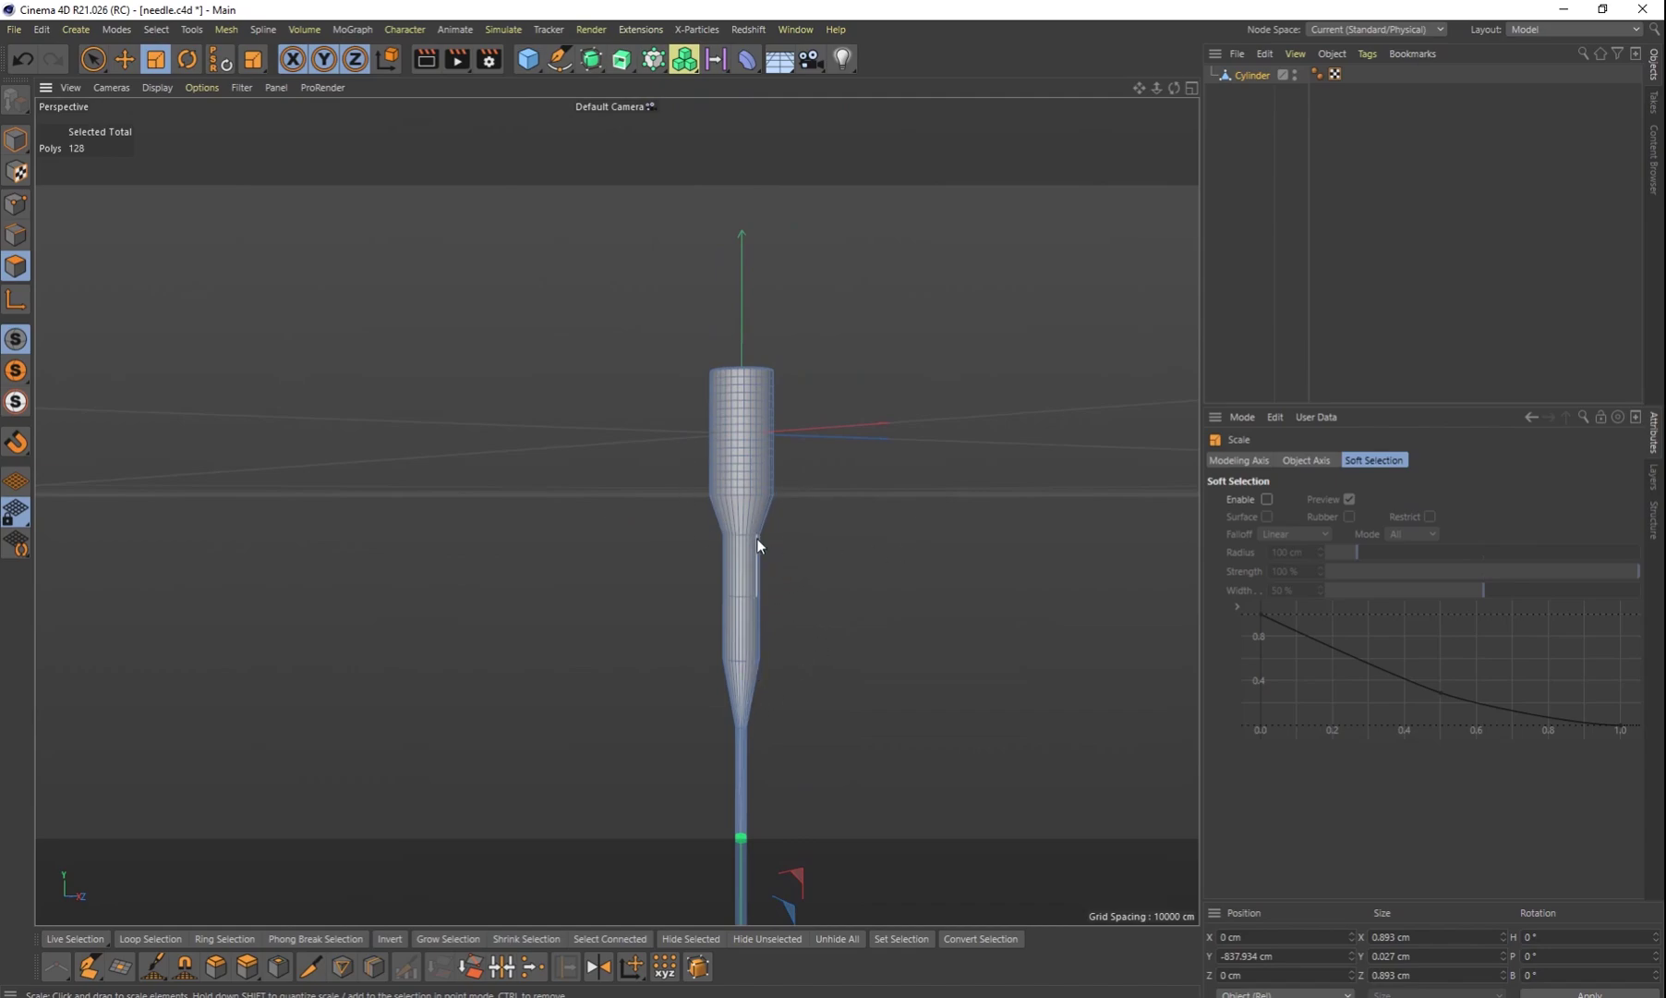
scroll(766, 528, "up", 2)
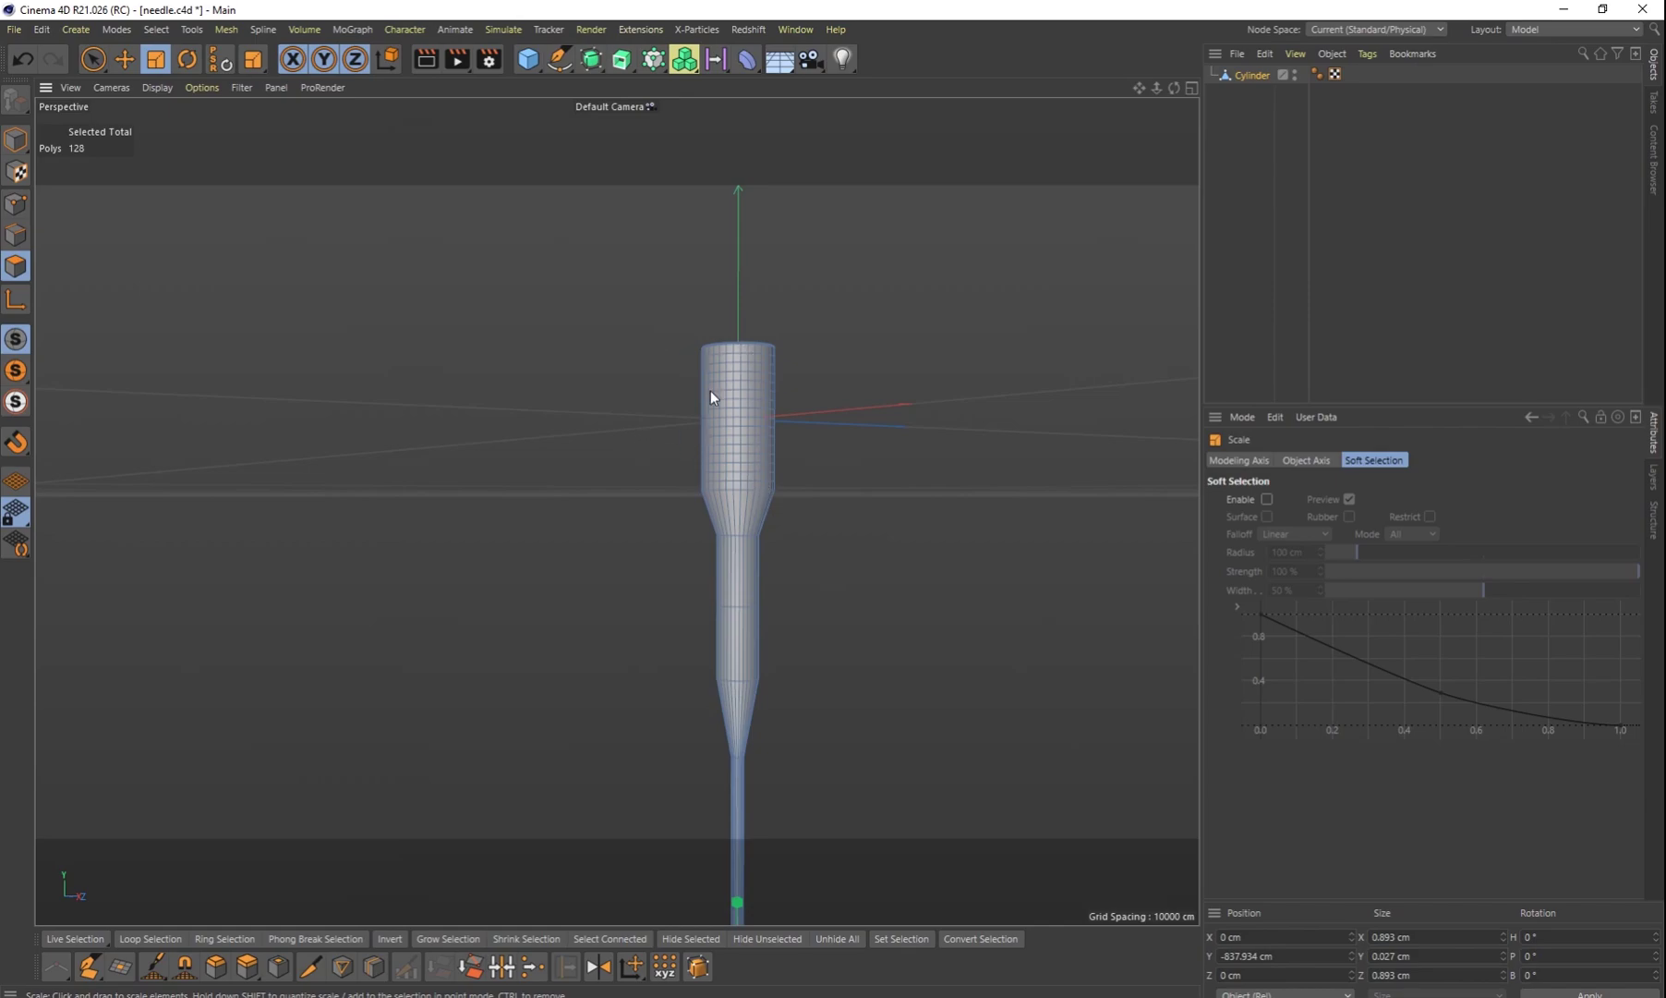
scroll(776, 425, "down", 2)
middle_click_drag(777, 418, 751, 525, "alt")
scroll(734, 531, "up", 1)
scroll(742, 530, "up", 5)
left_click_drag(753, 525, 753, 556, "alt")
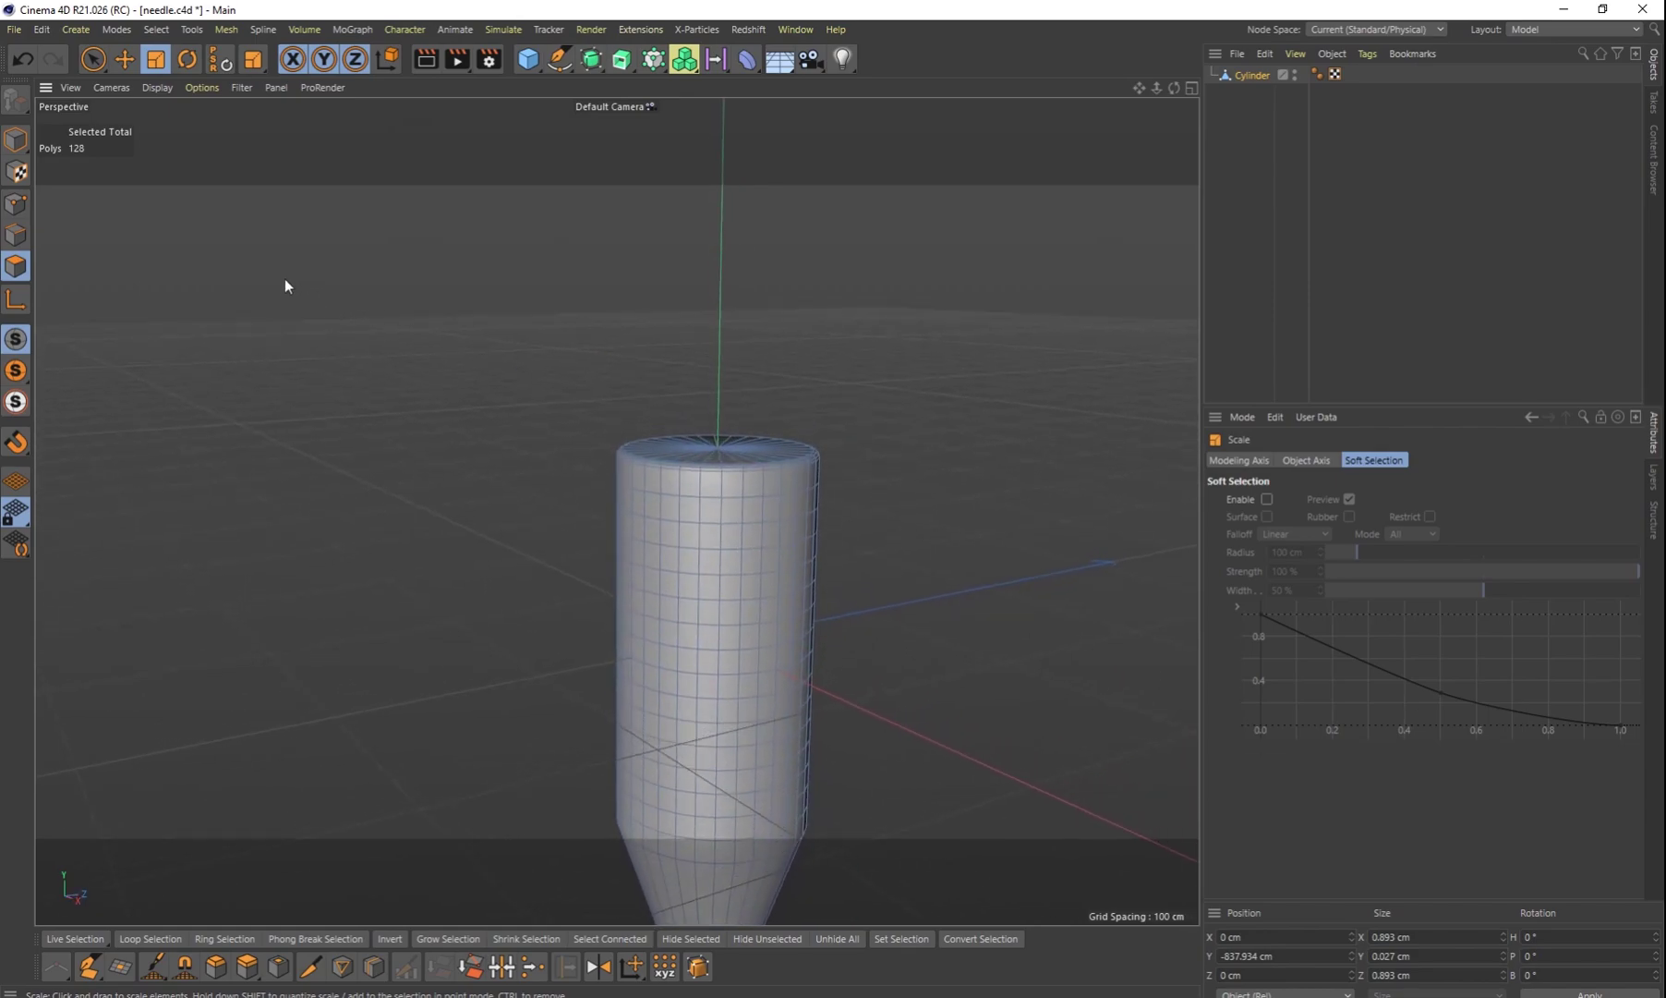
left_click(92, 58)
left_click(153, 107)
left_click_drag(536, 338, 899, 496)
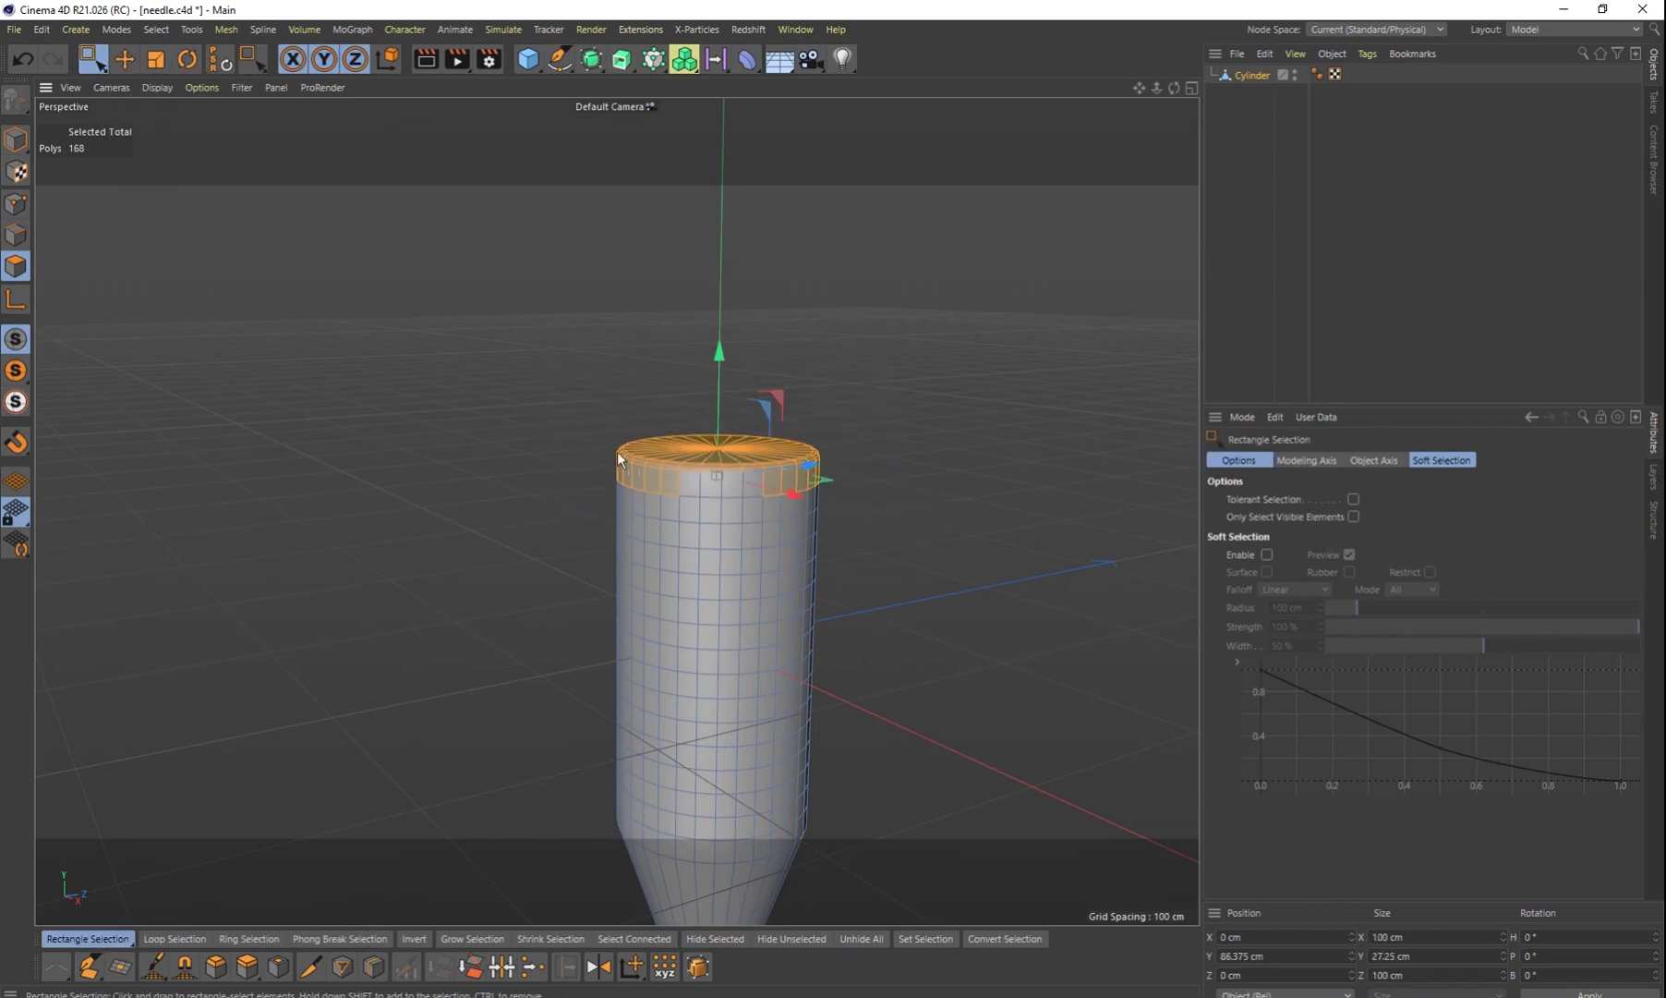
scroll(702, 490, "up", 3)
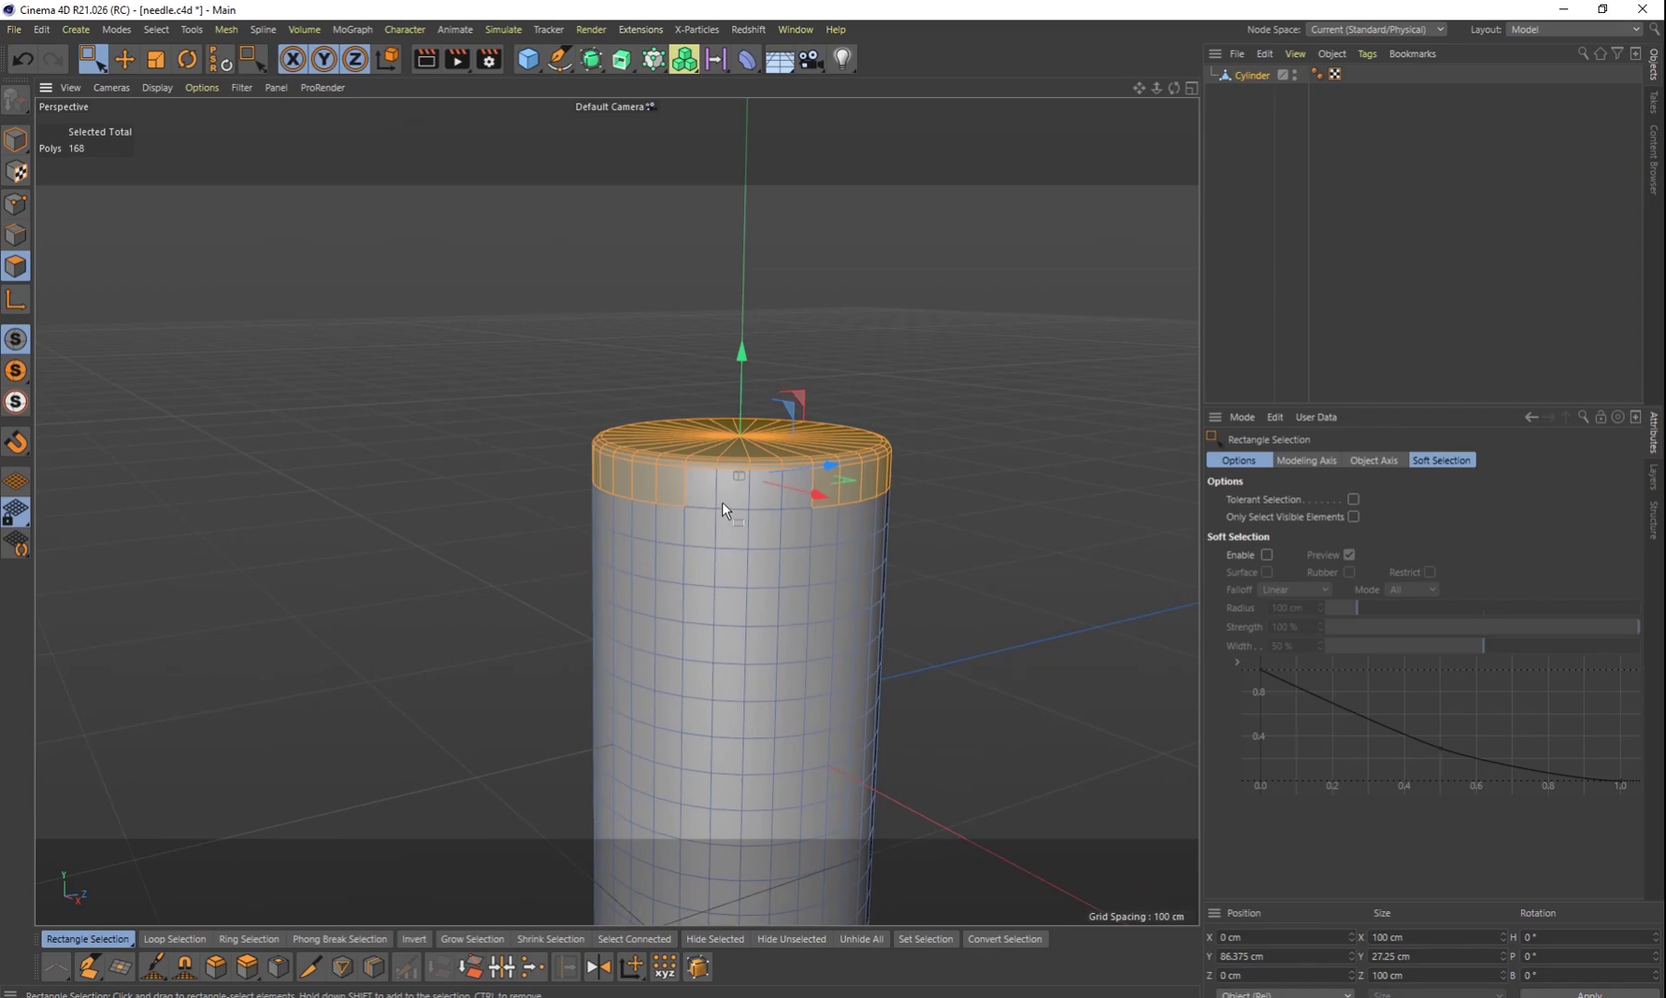
Step: Add the unselected front polygons of the upper side ring to the cap selection with Loop Selection
right_click(722, 502)
left_click(124, 58)
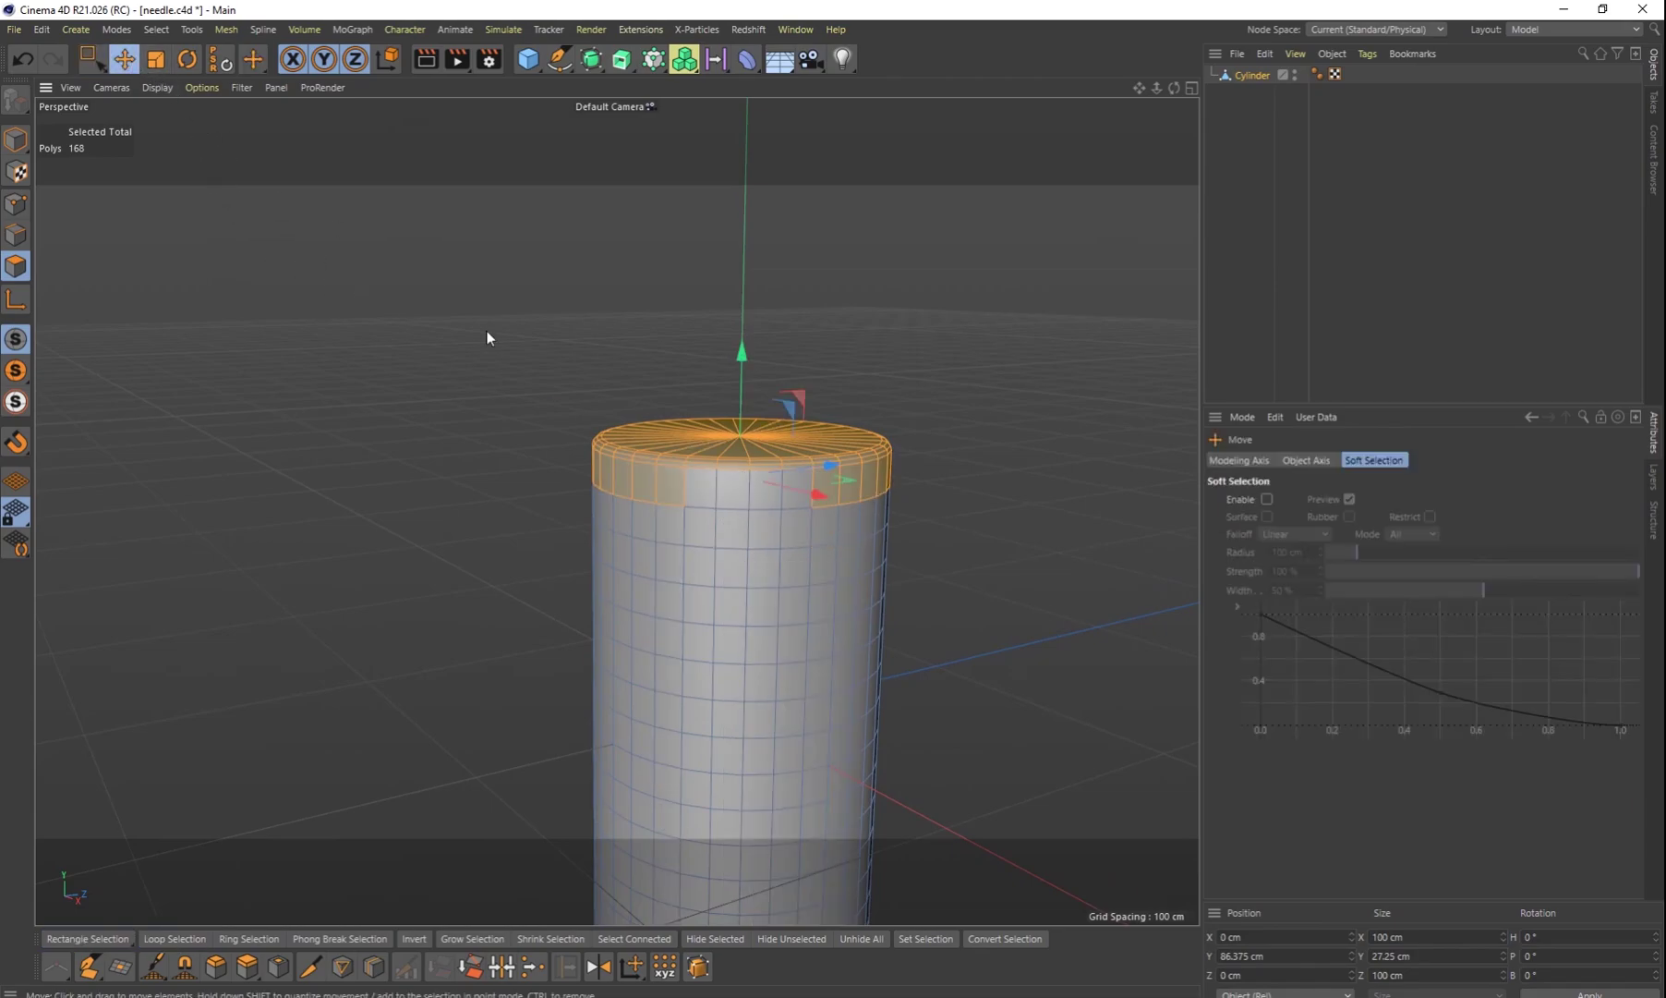
key("u")
key("l")
left_click(716, 487, "shift")
left_click_drag(867, 483, 1056, 388, "alt")
key("t")
key("ctrl+z")
Step: Remove the lower side ring from the selection, keeping only the cap and the topmost rings
left_click_drag(786, 572, 1003, 615, "alt")
scroll(733, 547, "up", 2)
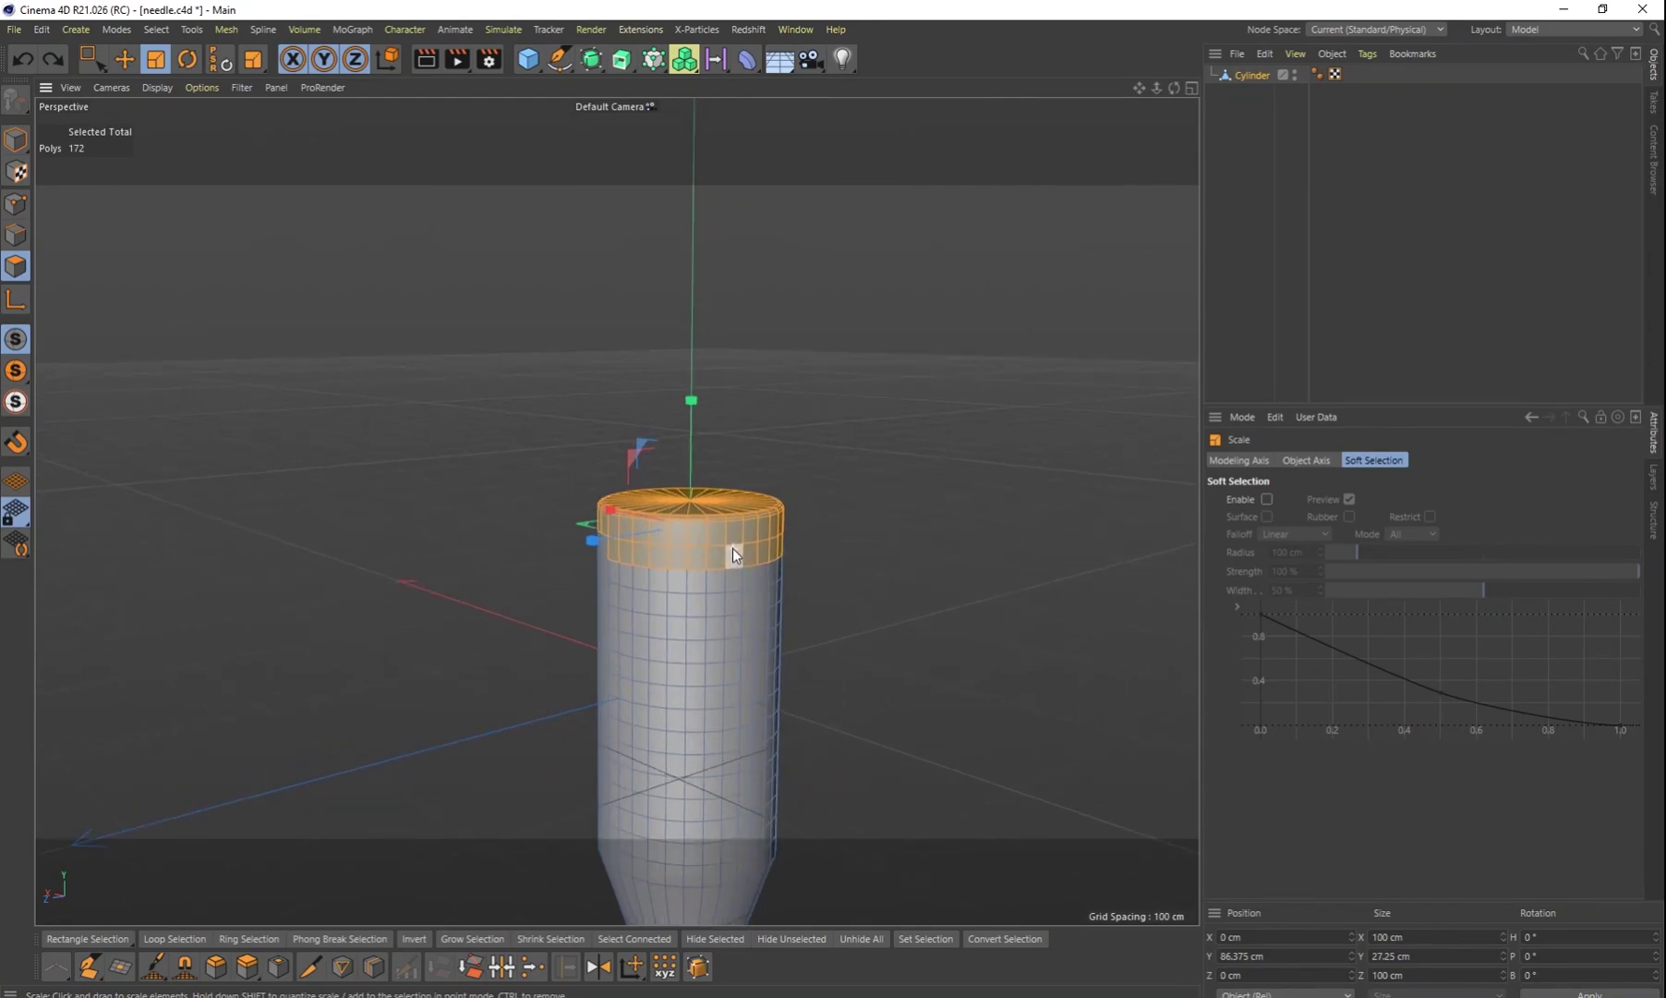
scroll(734, 559, "up", 1)
left_click_drag(732, 628, 679, 618, "alt")
right_click(680, 618)
left_click(679, 618)
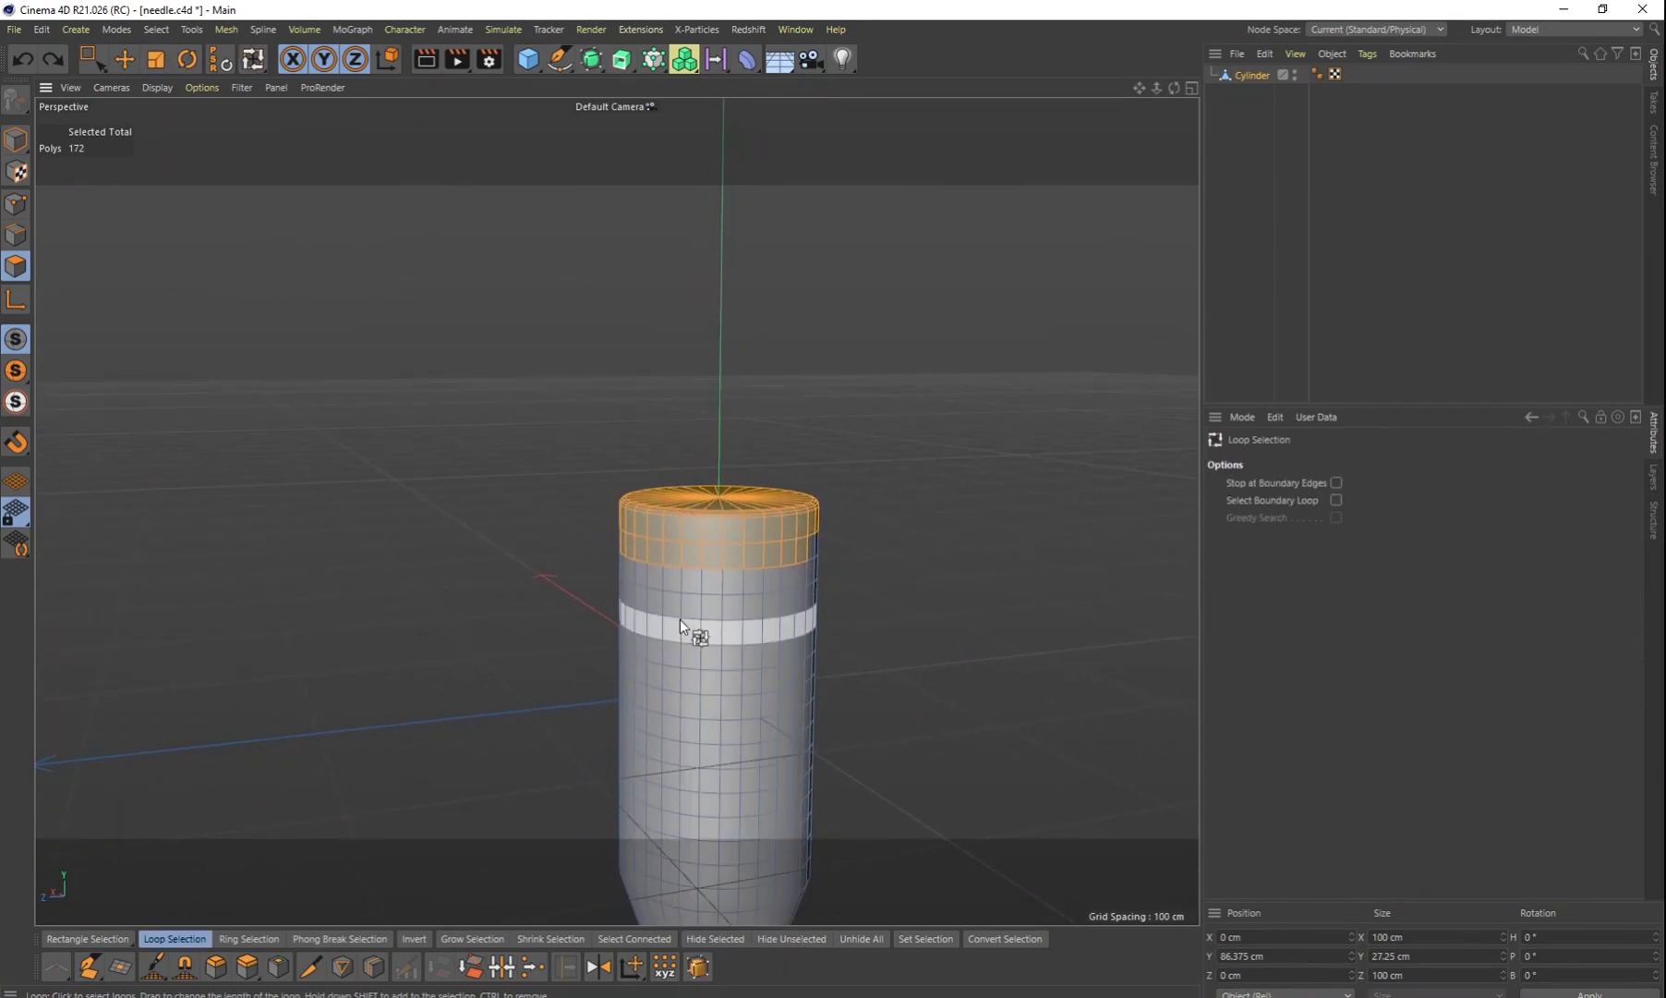
left_click(711, 560, "ctrl")
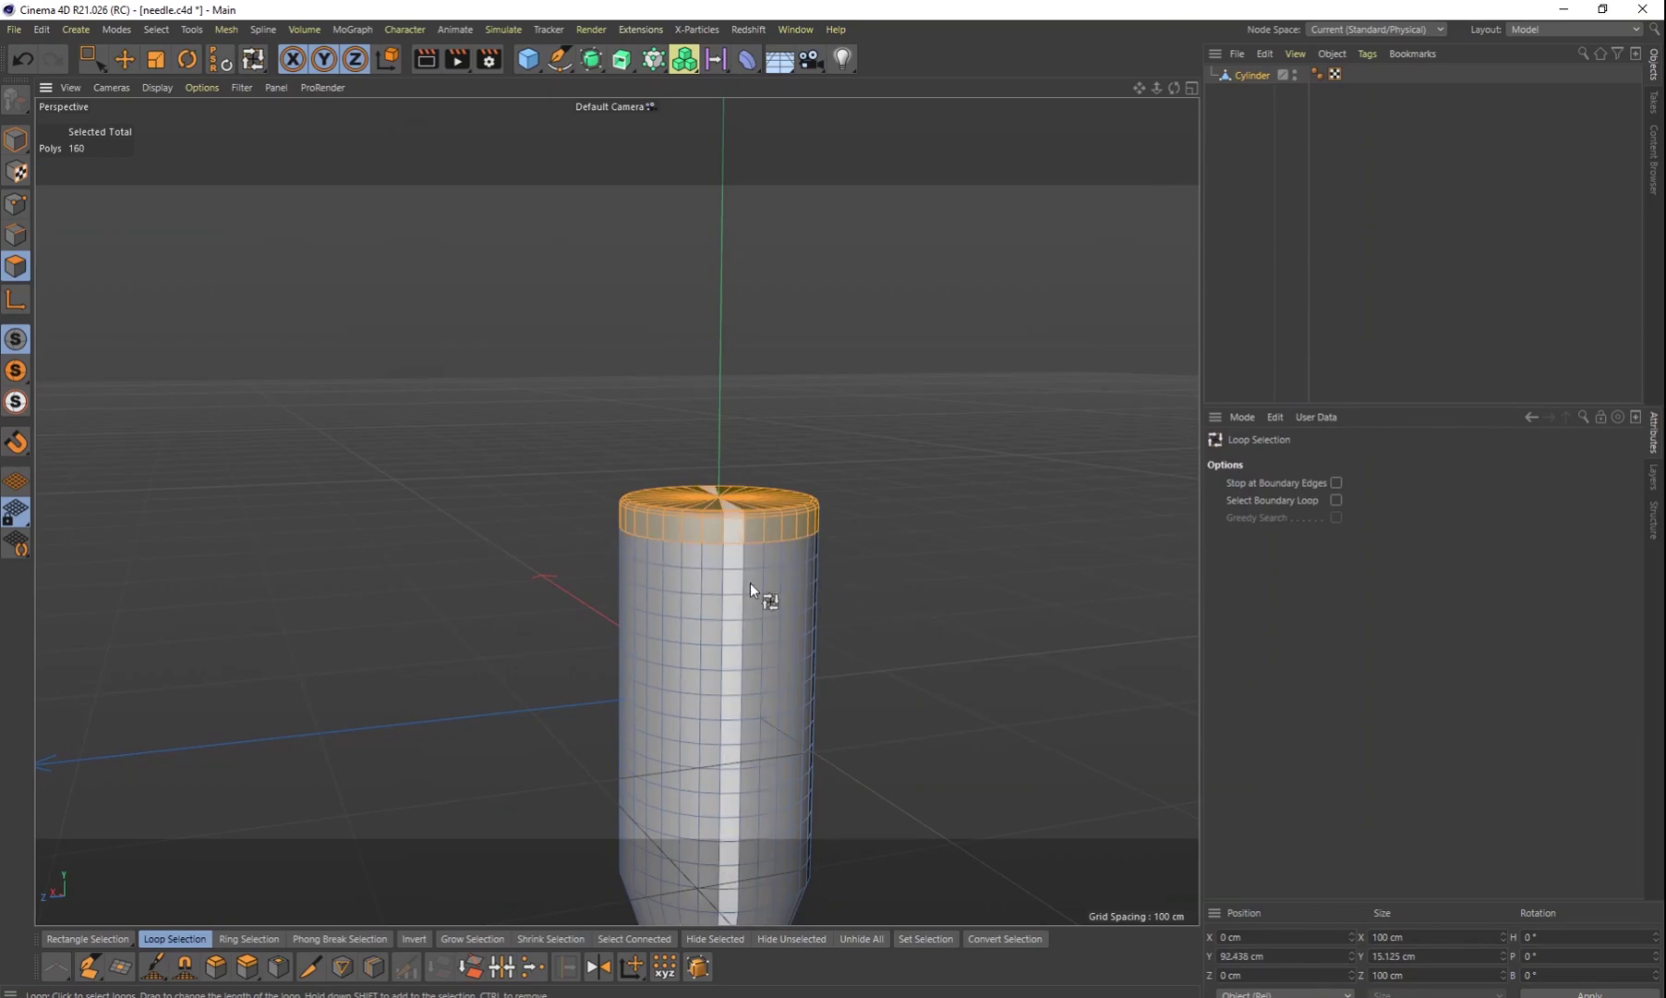
left_click_drag(724, 649, 527, 664, "alt")
left_click_drag(682, 629, 531, 645, "alt")
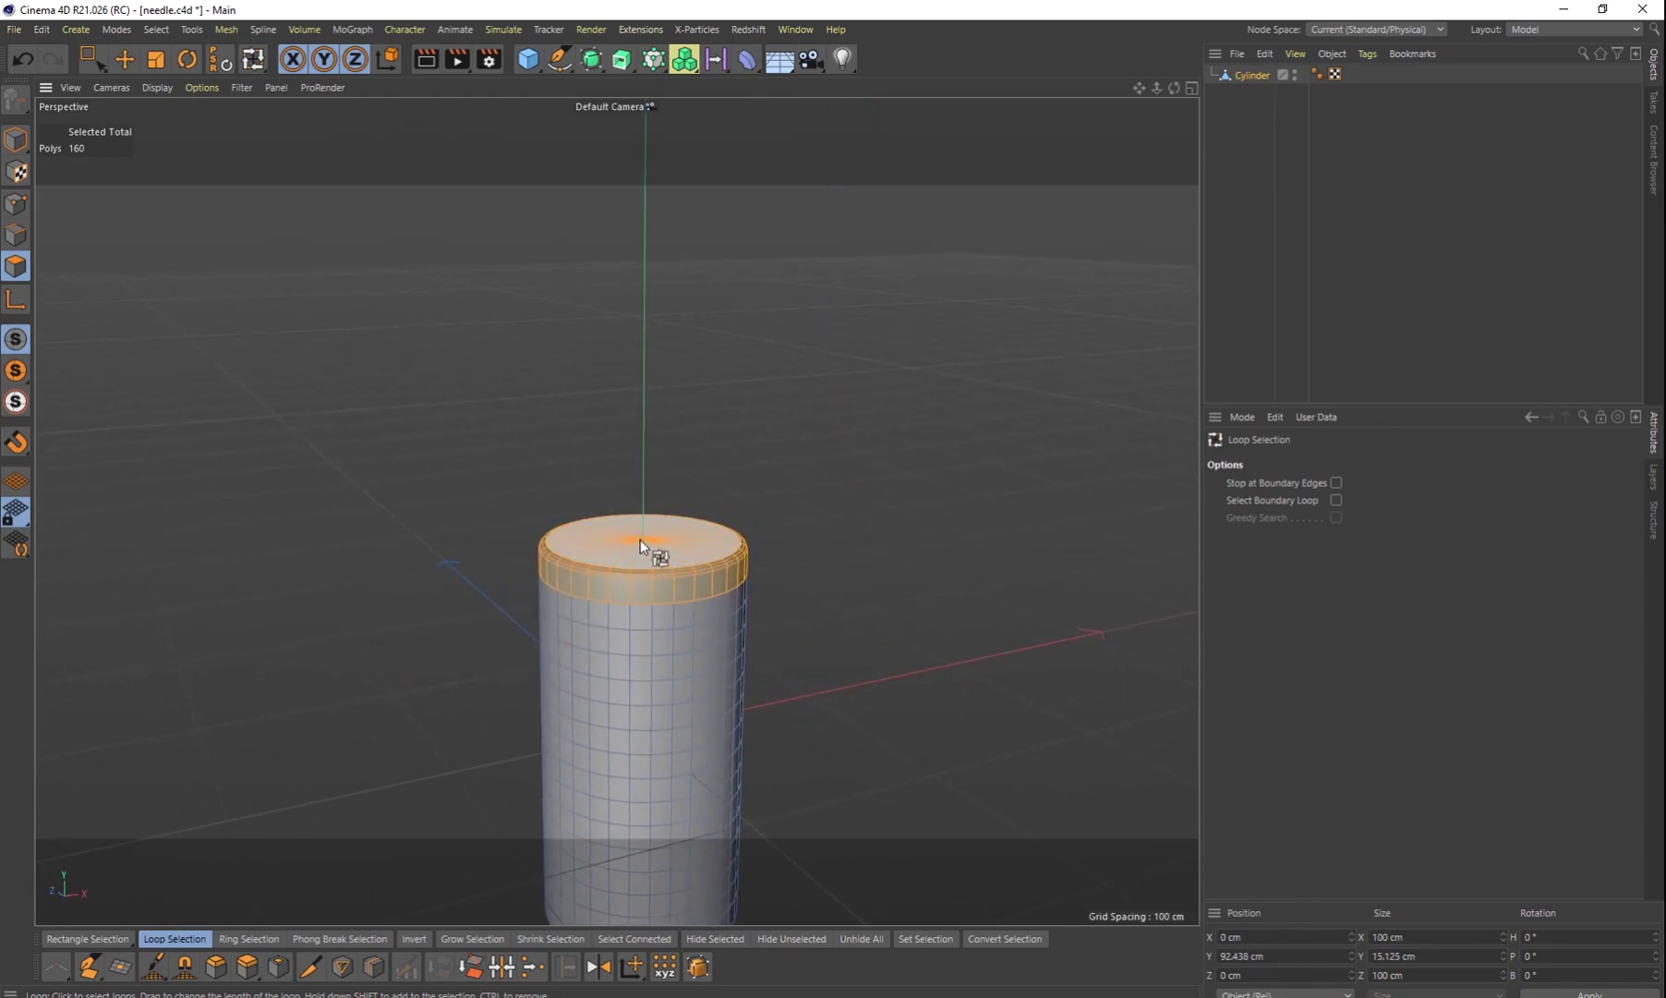
Step: Scale the selected top cap uniformly to about 192 cm wide and 29 cm thick
key("e")
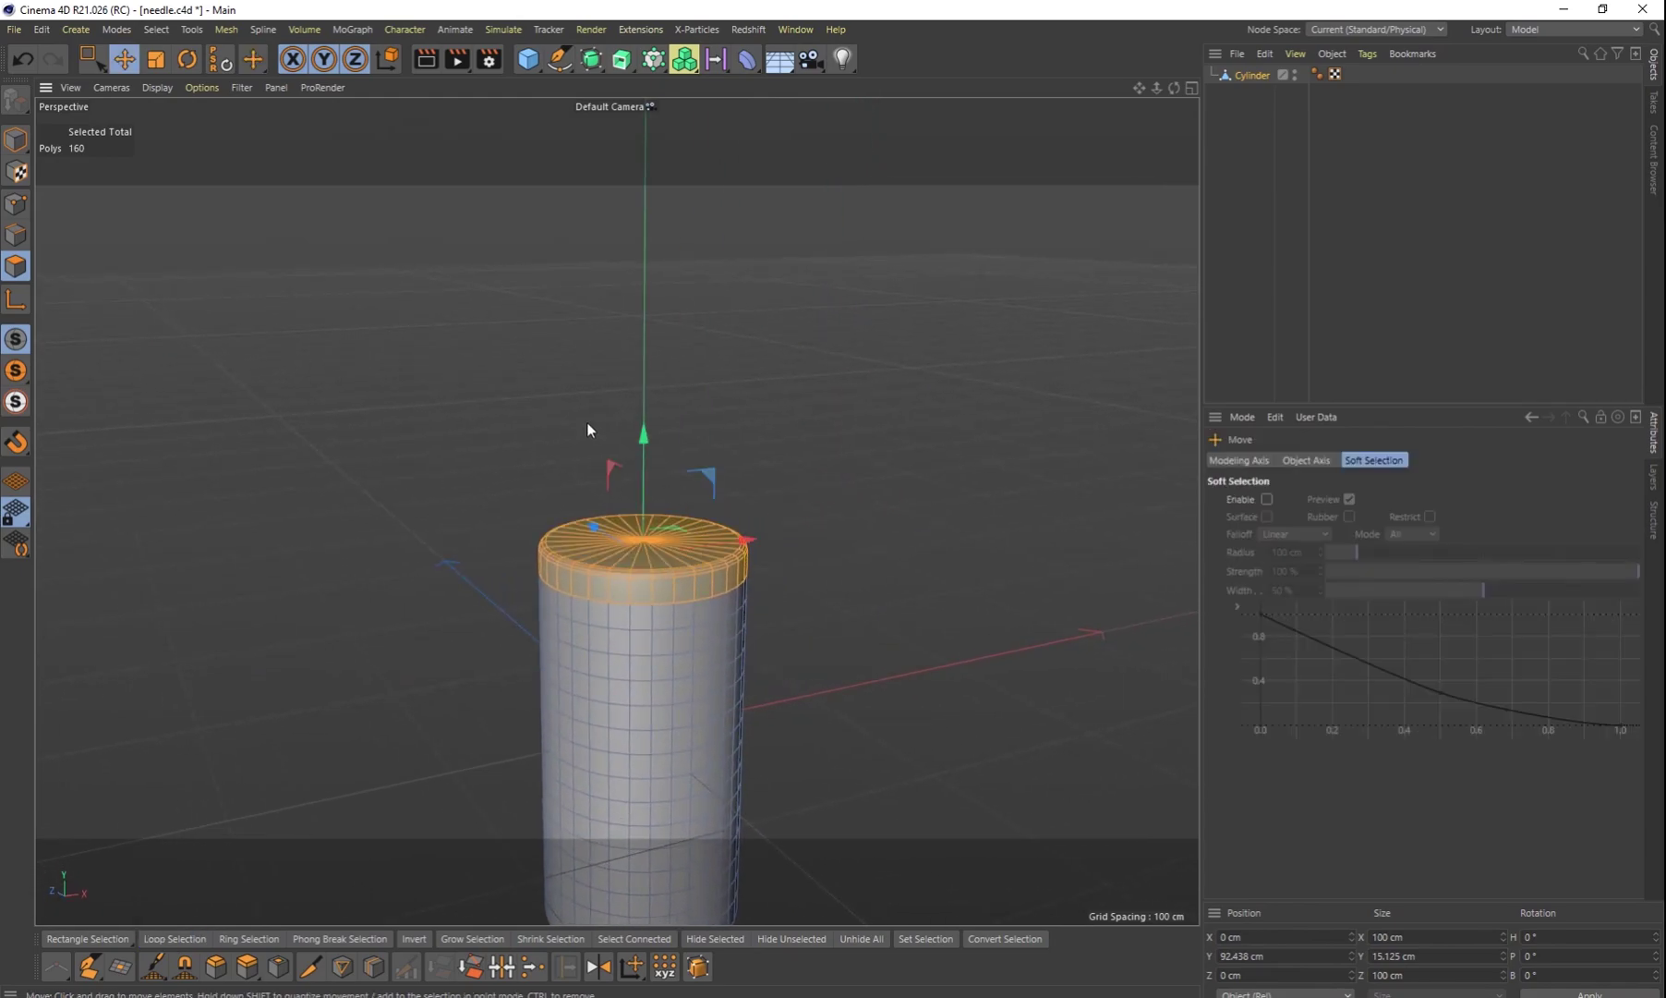
key("t")
left_click_drag(750, 419, 940, 372)
left_click_drag(910, 681, 847, 591, "alt")
key("ctrl+z")
left_click_drag(800, 409, 1092, 307)
left_click_drag(1092, 307, 978, 468, "alt")
left_click_drag(956, 386, 1042, 349)
scroll(992, 370, "down", 4)
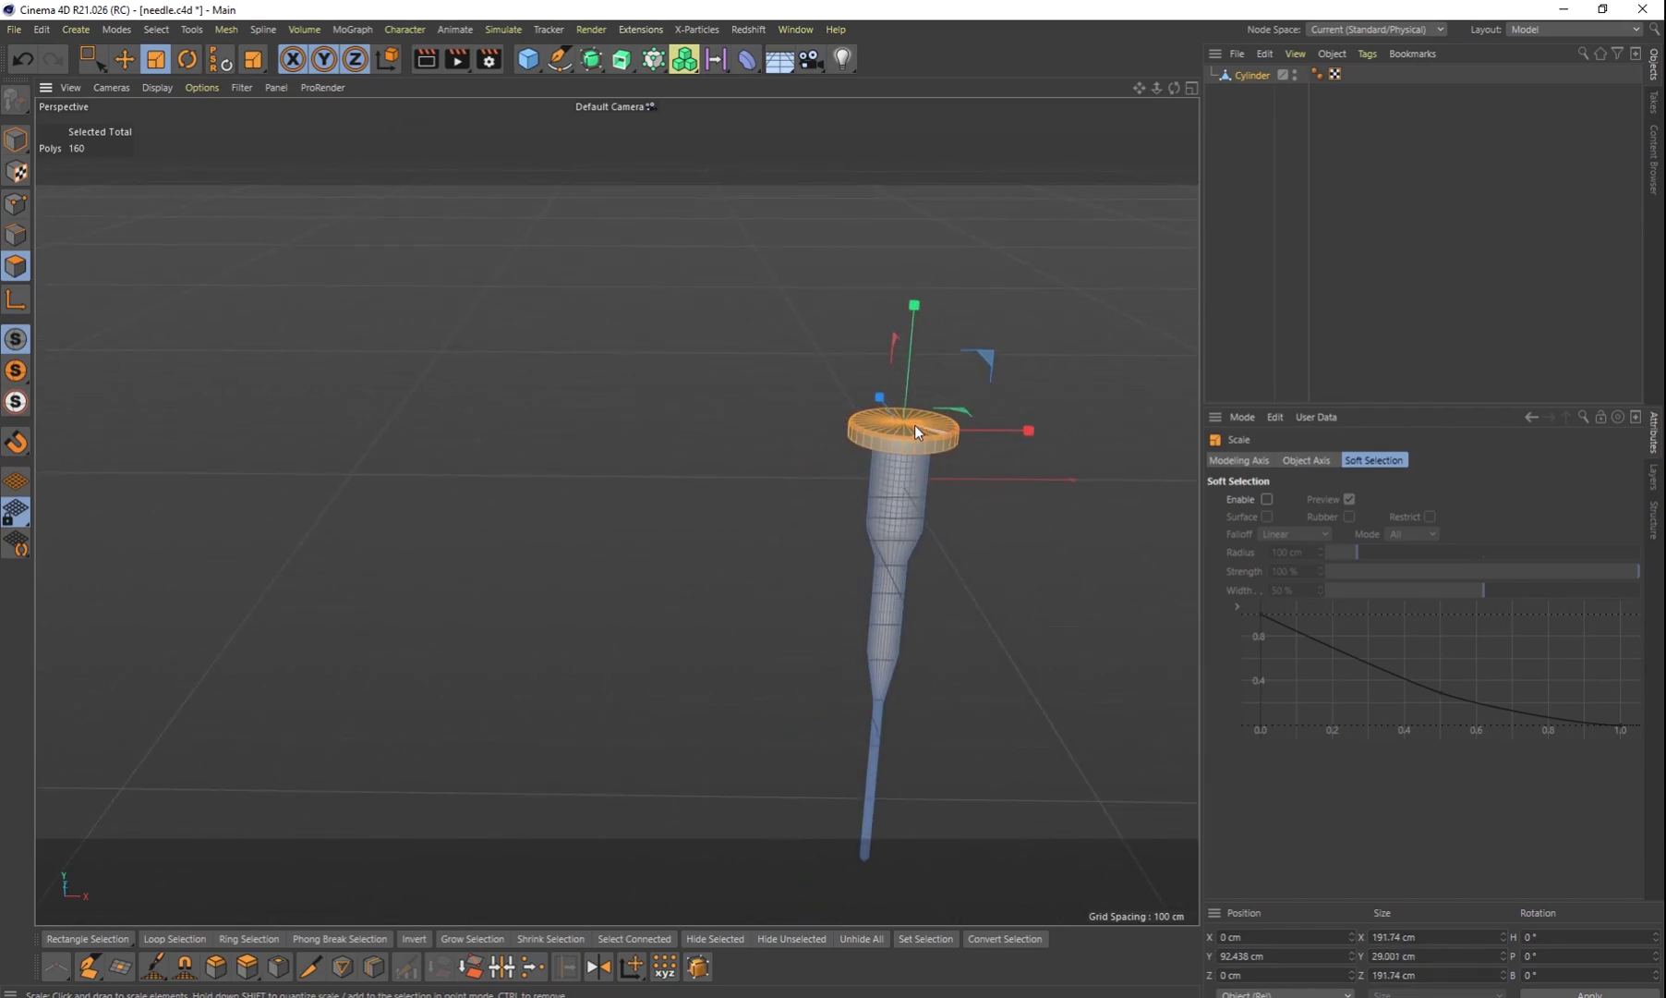
Step: Extrude the widened cap straight up to about Y 1332 cm to form a long syringe barrel
key("e")
left_click_drag(913, 314, 913, 184)
key("ctrl+z")
middle_click_drag(851, 325, 812, 496, "alt")
left_click_drag(886, 375, 890, 187)
scroll(987, 490, "down", 5)
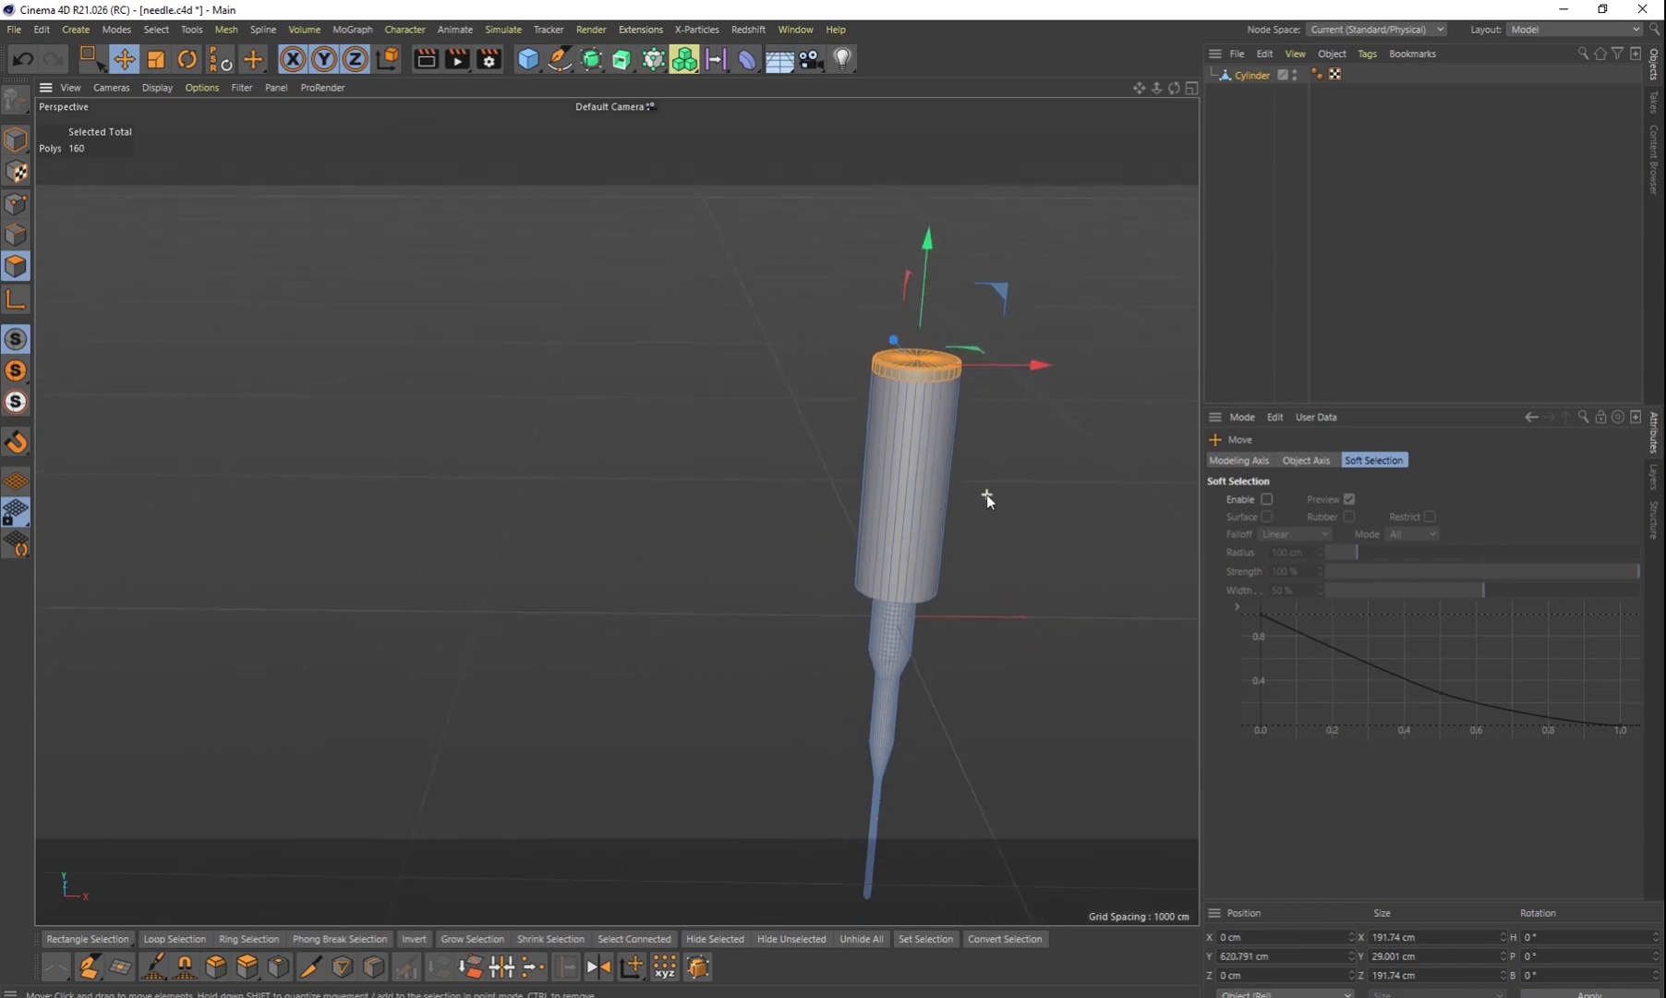
middle_click_drag(967, 550, 899, 580, "alt")
left_click_drag(874, 306, 863, 105)
scroll(869, 545, "up", 2)
left_click_drag(861, 561, 822, 517, "alt")
left_click_drag(785, 286, 783, 236)
left_click_drag(891, 633, 834, 569, "alt")
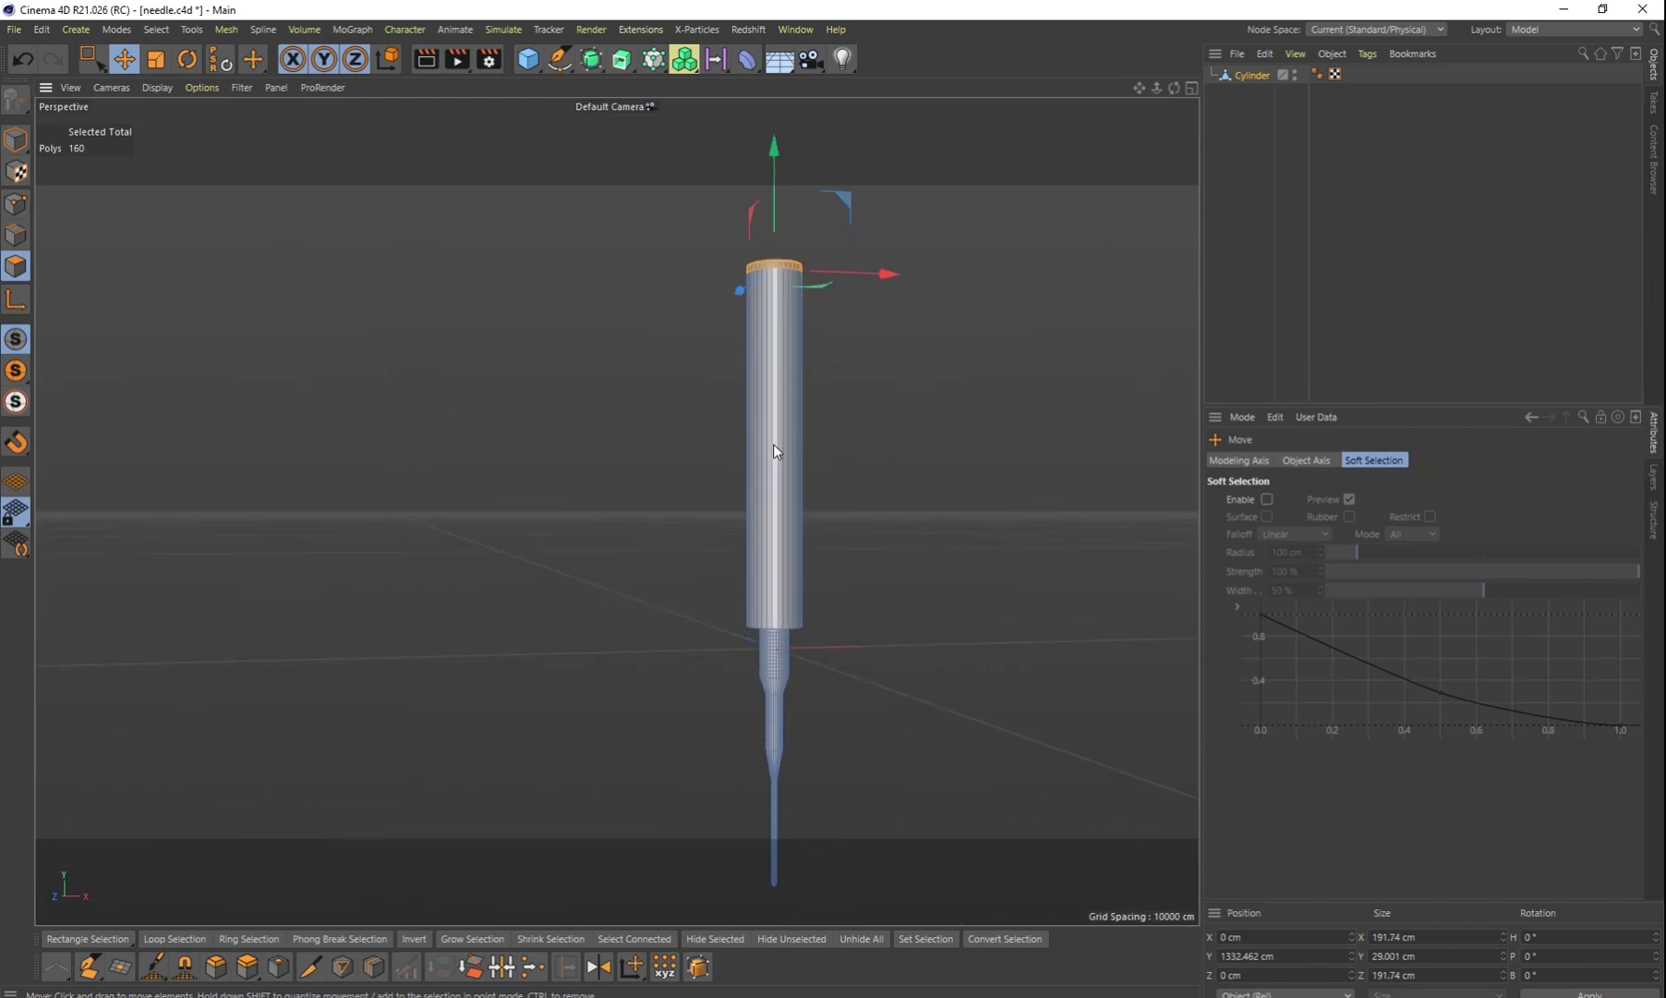
Step: Stretch the barrel's top cap along X to about 587 cm to form an oblong flange
middle_click_drag(829, 321, 855, 631, "alt")
scroll(848, 591, "up", 3)
left_click_drag(814, 652, 809, 691, "alt")
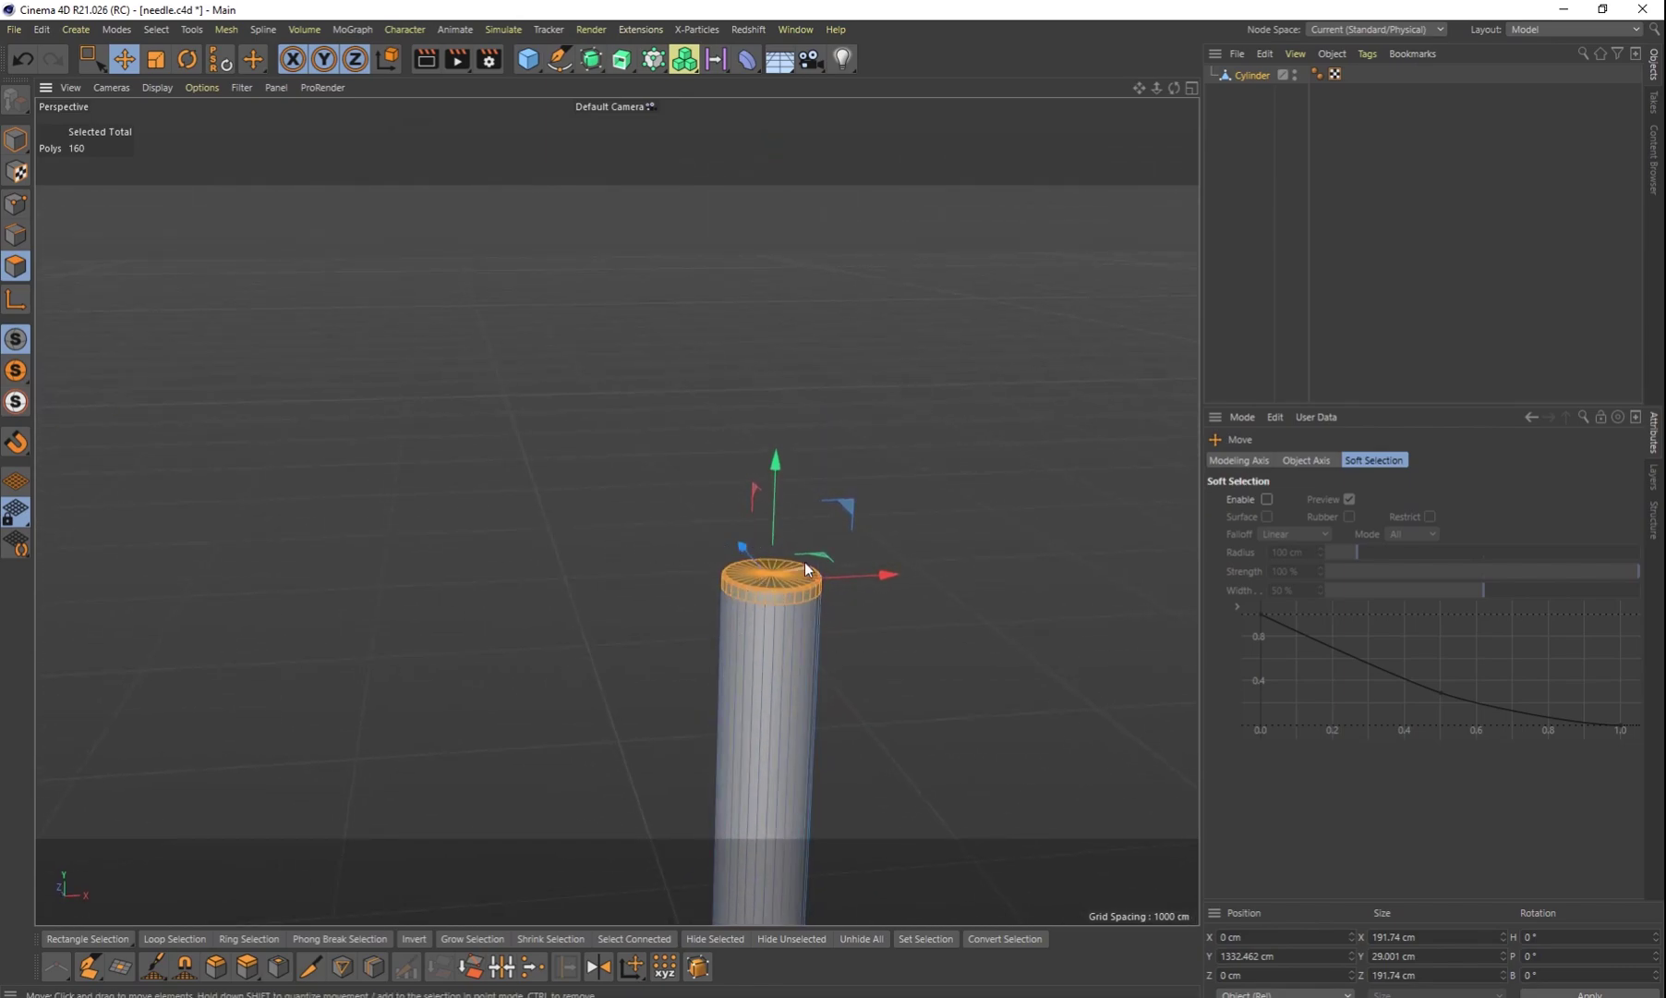
scroll(797, 562, "up", 2)
scroll(797, 565, "up", 3)
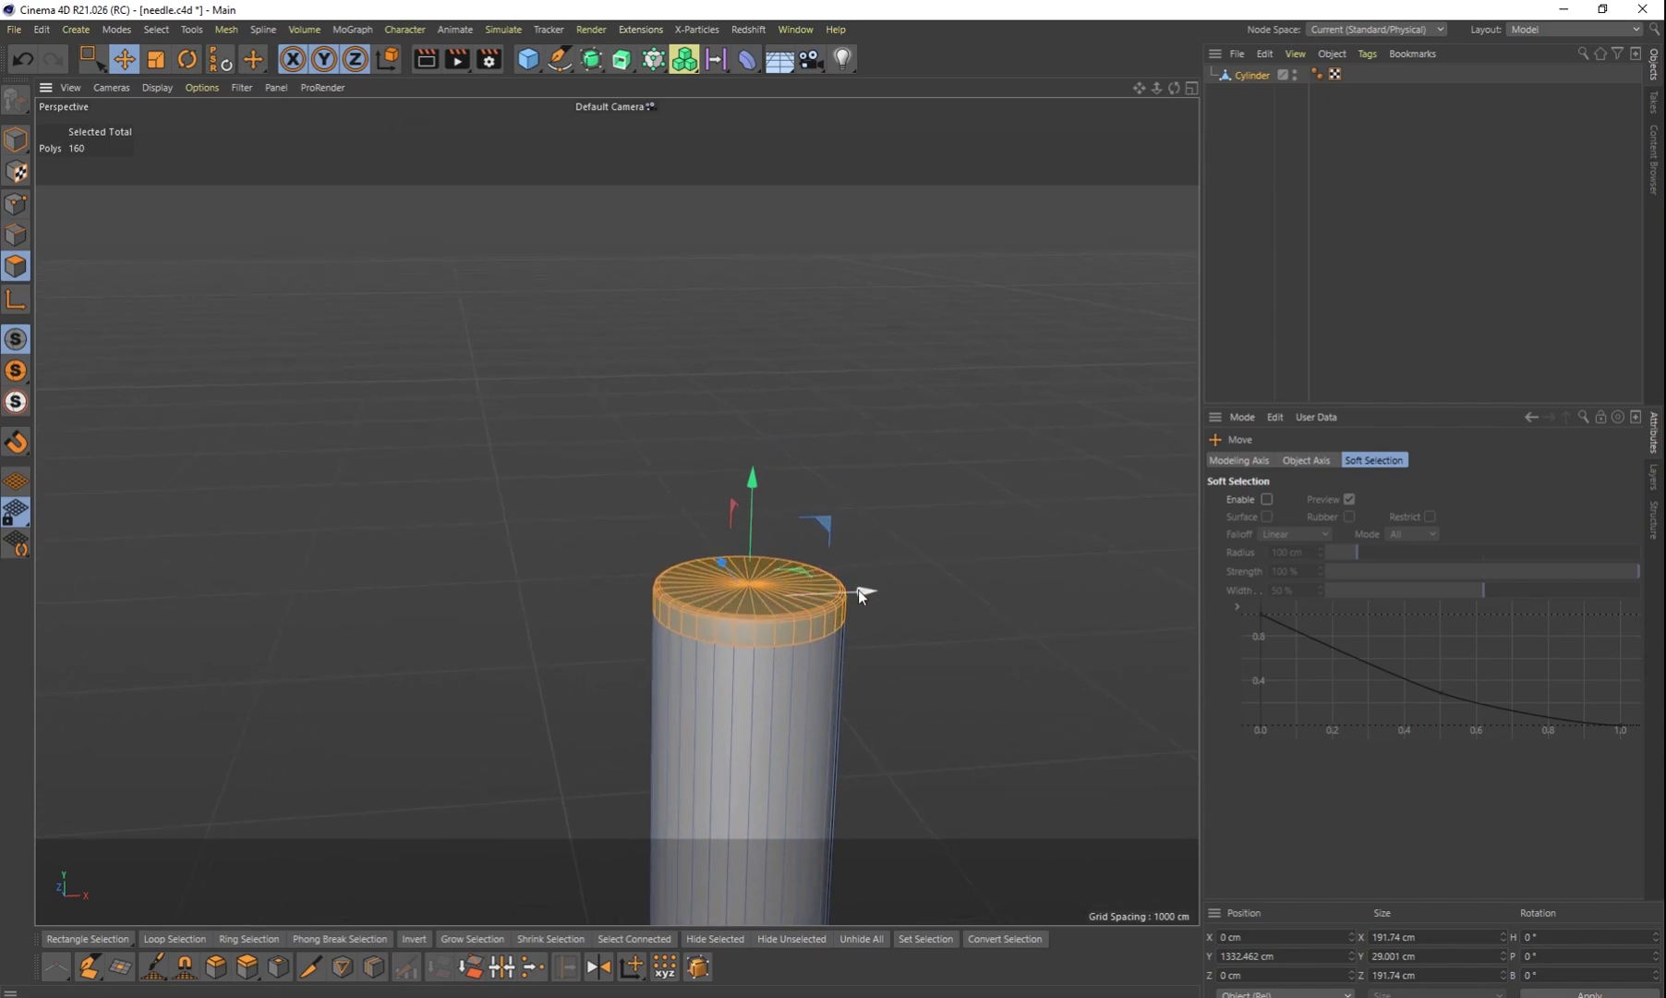
key("t")
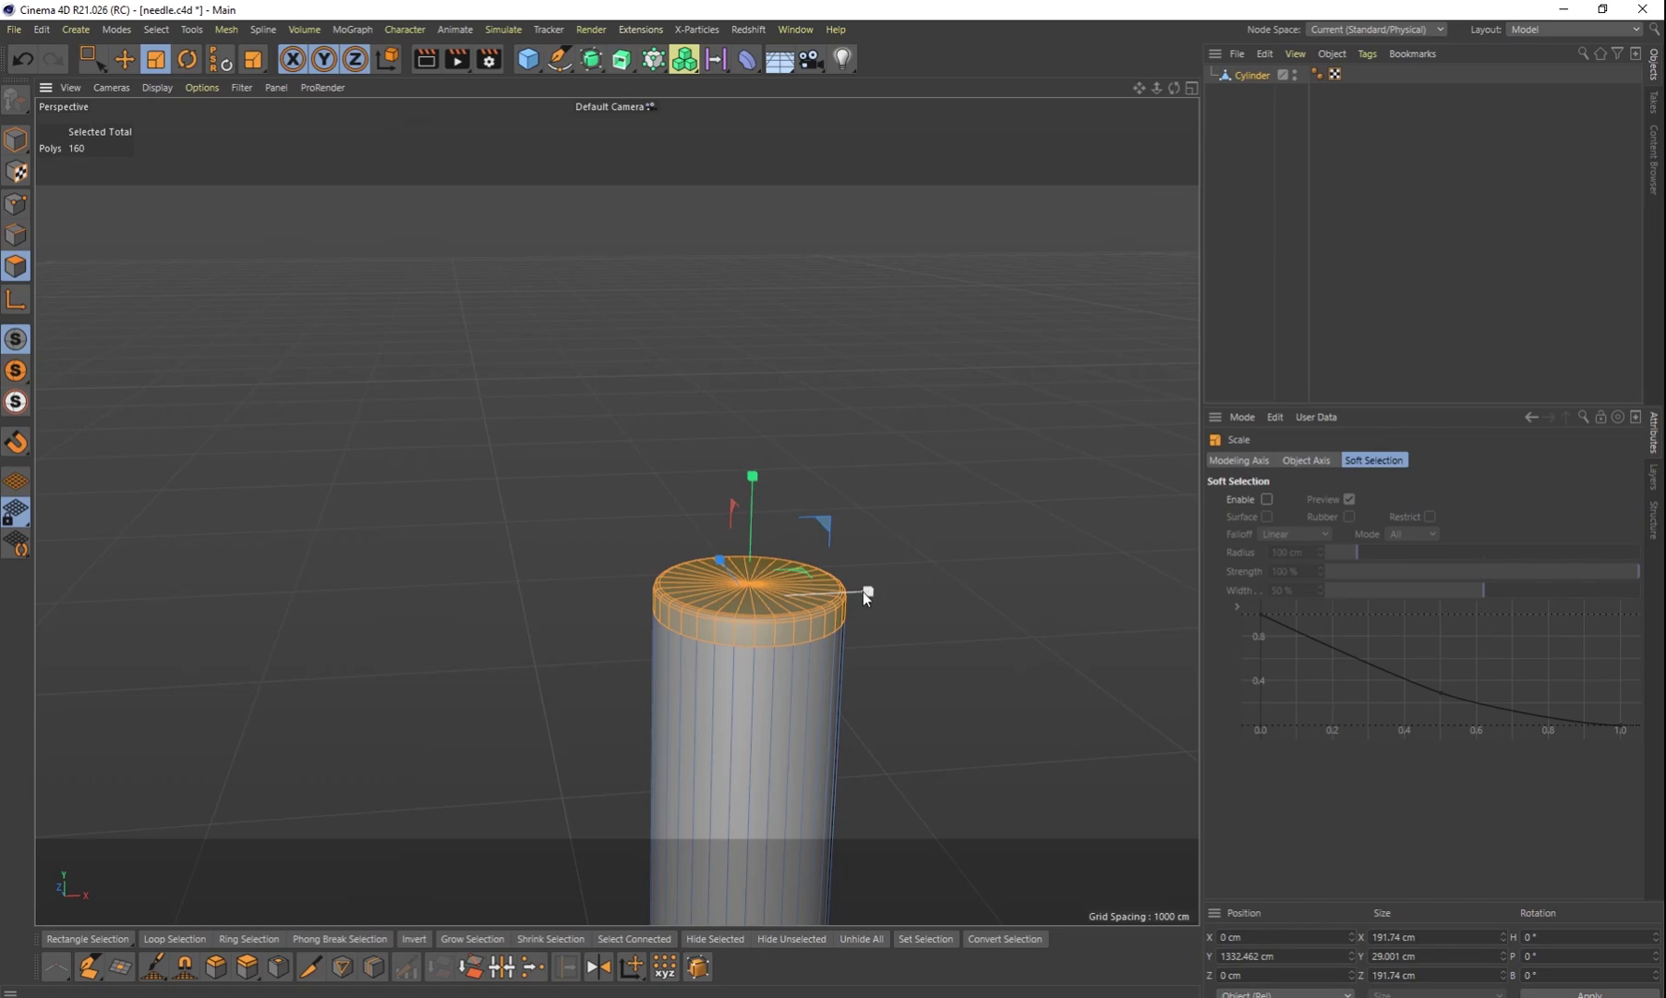
left_click_drag(866, 592, 1114, 584)
key("ctrl+z")
left_click_drag(1059, 672, 964, 734, "alt")
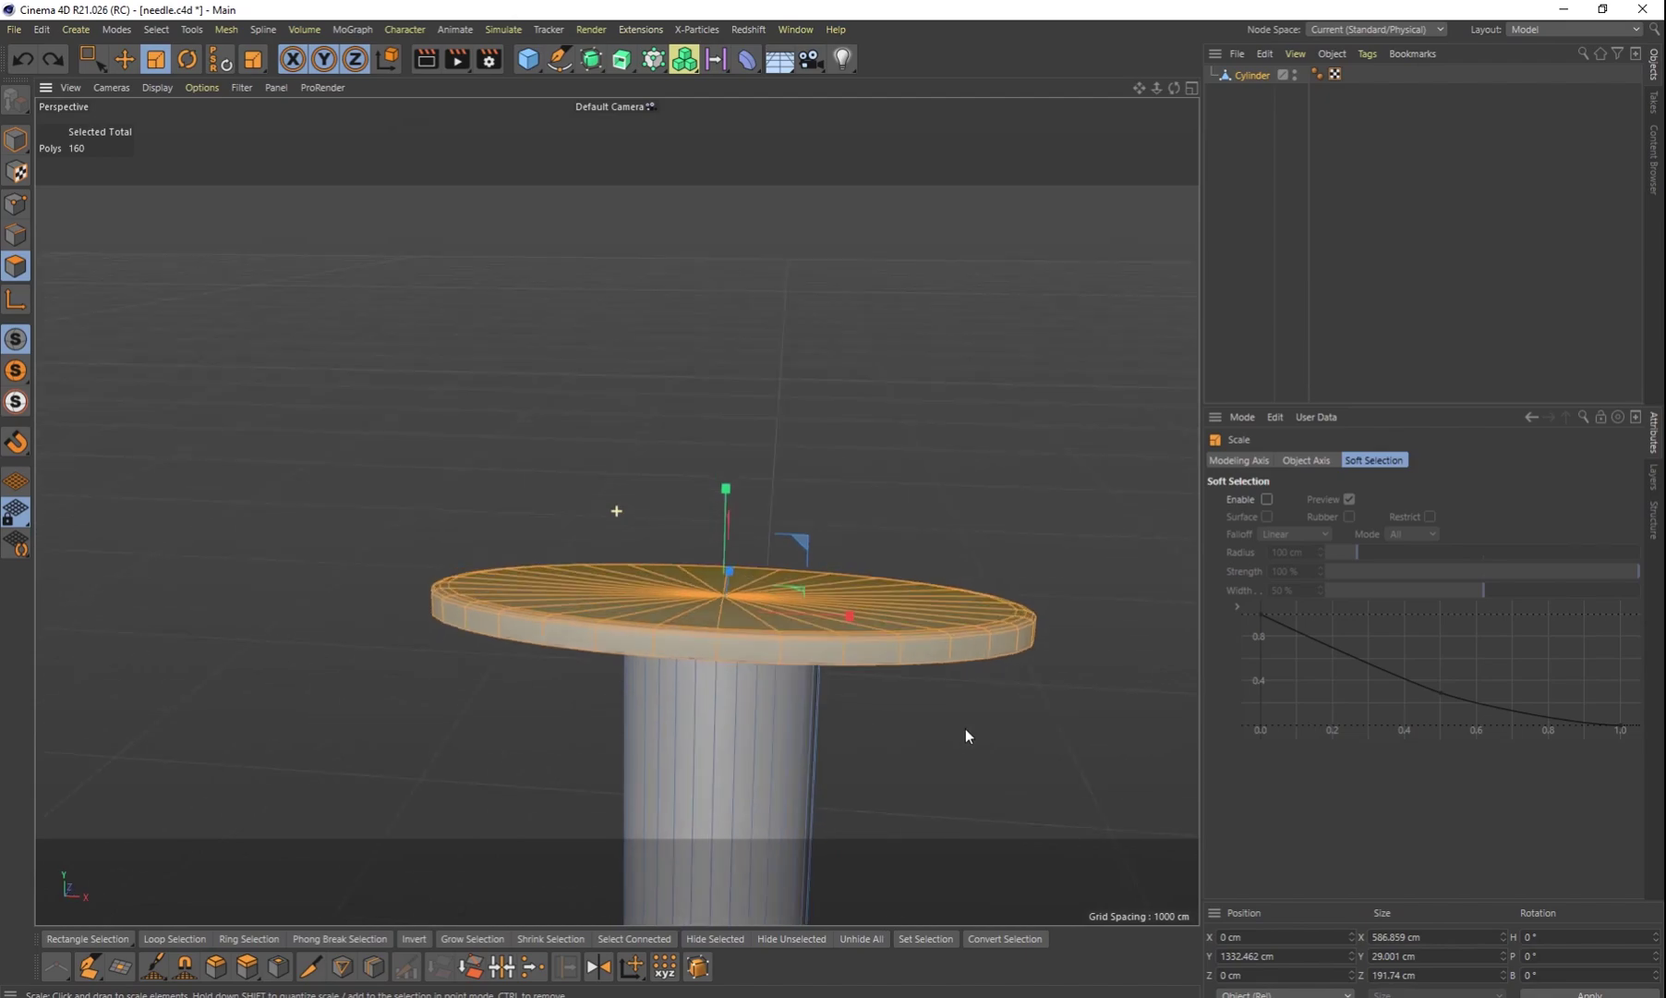
Step: Try widening the flange to about 746 cm along X and extruding it up to about Y 1427 cm
left_click_drag(859, 620, 939, 731)
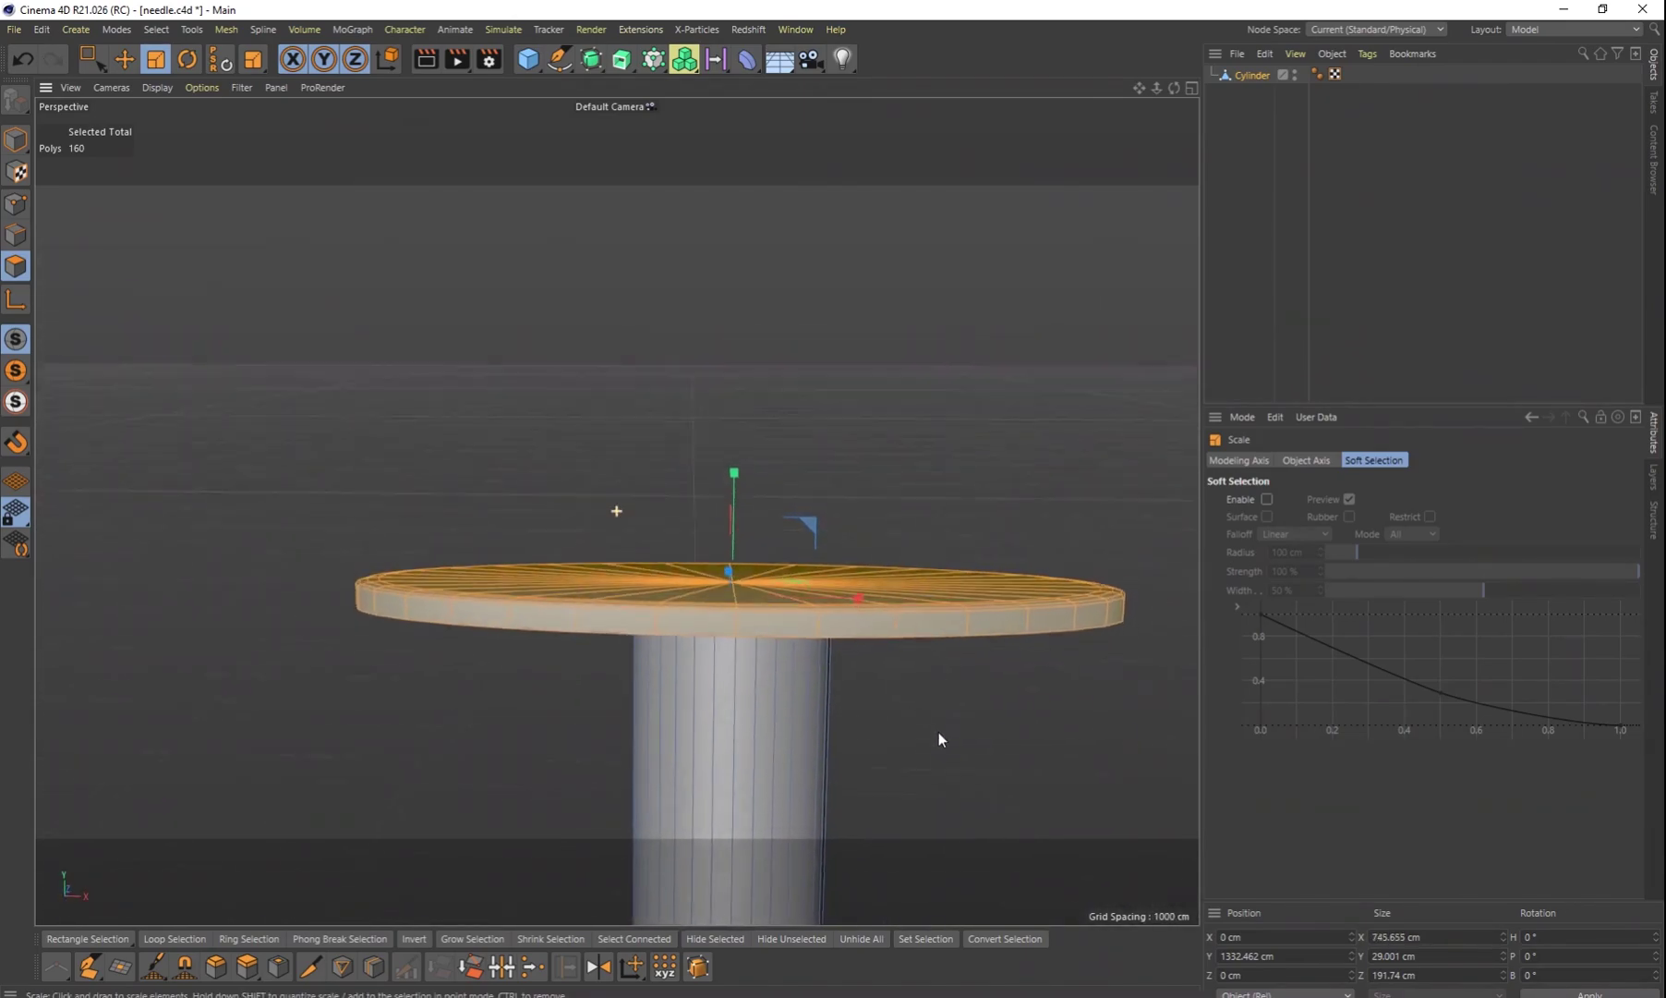
key("e")
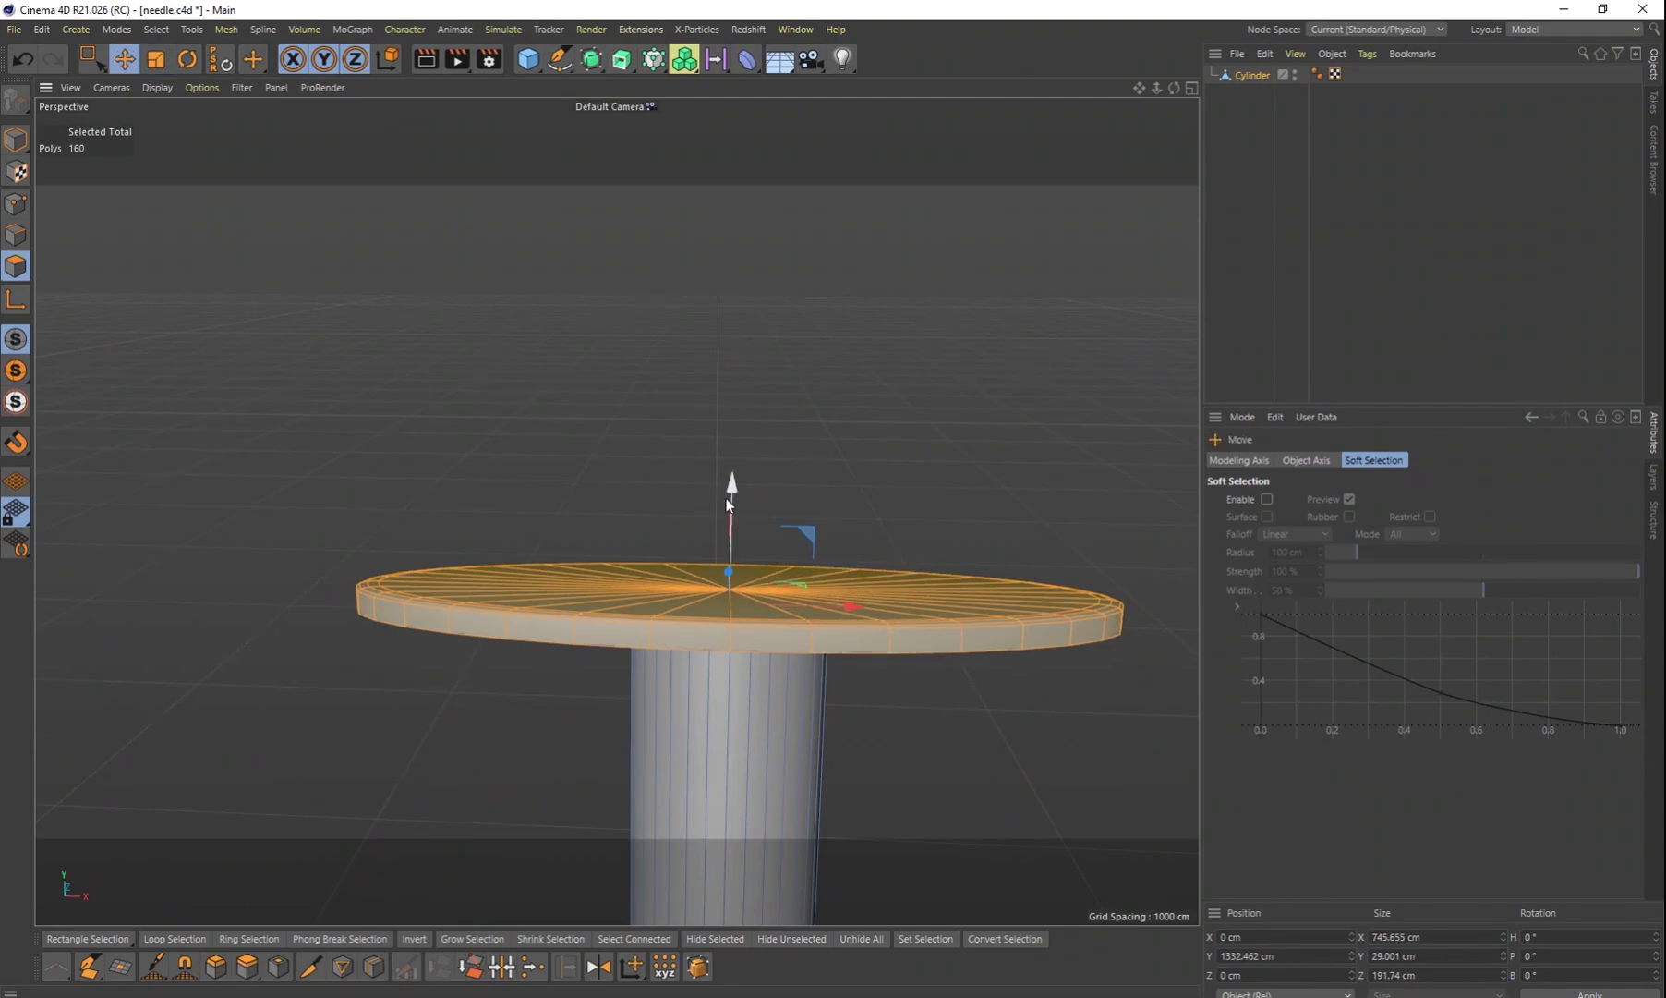
left_click_drag(732, 492, 726, 380)
scroll(863, 579, "down", 5)
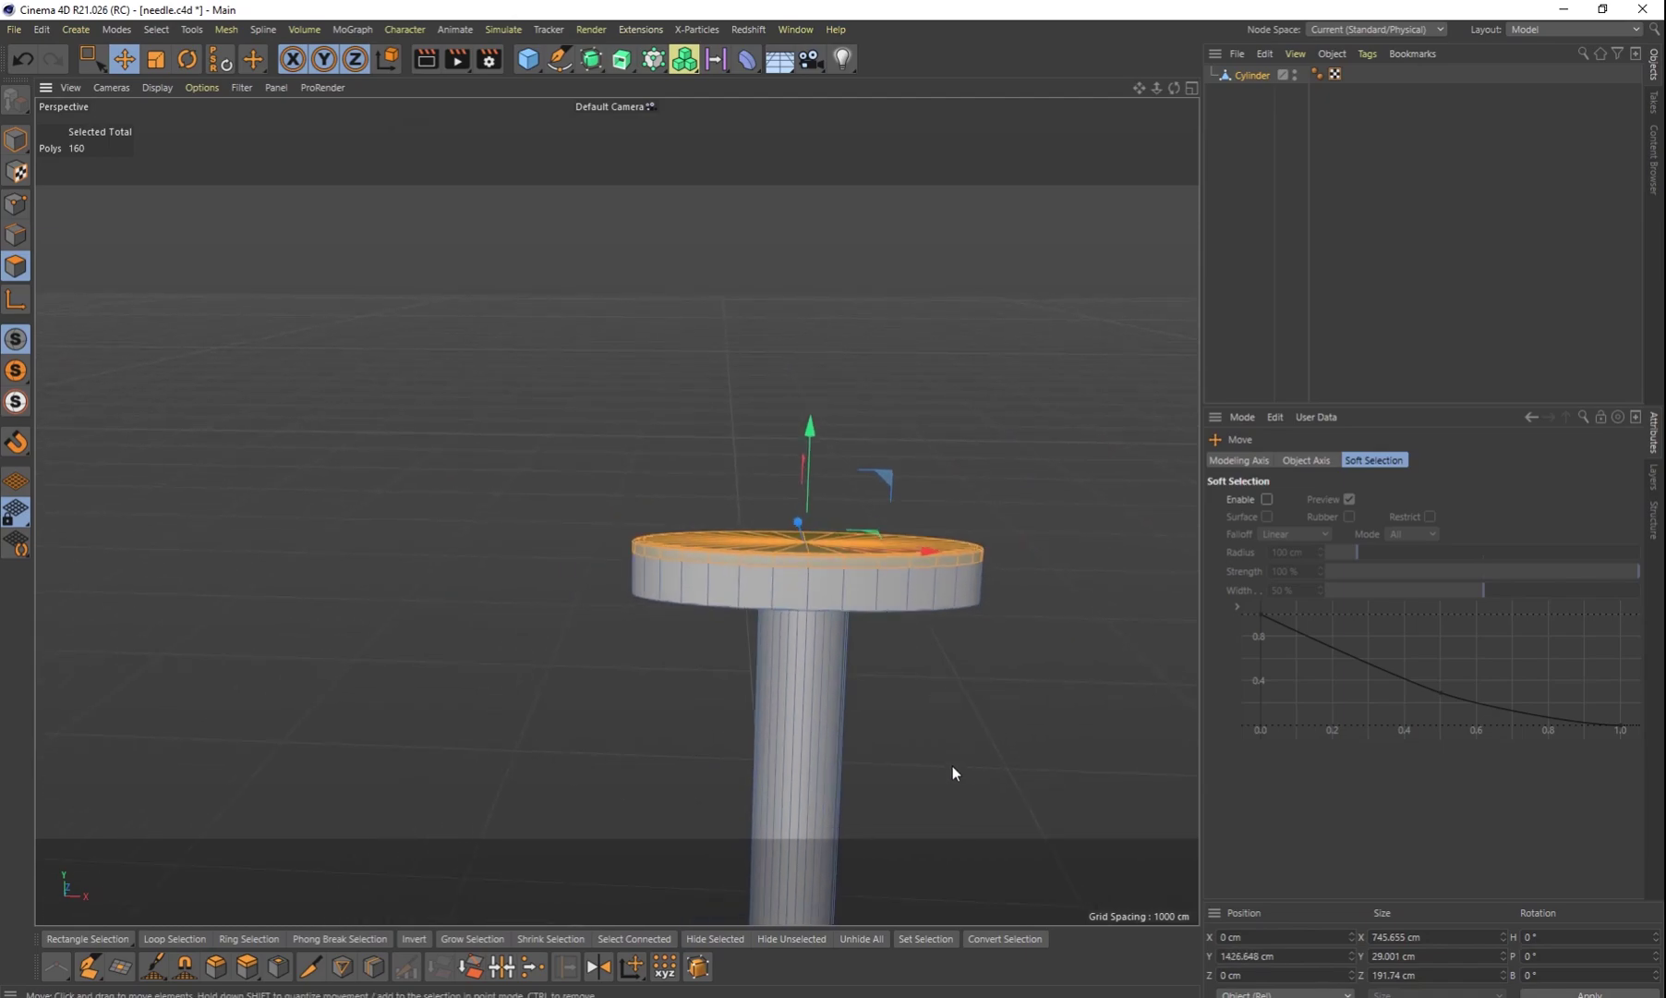
middle_click_drag(954, 761, 923, 484, "alt")
scroll(923, 518, "down", 3)
mouse_move(903, 591)
left_mouse_down("alt")
mouse_move(942, 567)
mouse_move(944, 655)
mouse_move(905, 566)
left_mouse_up("alt")
key("ctrl+z")
key("ctrl+z")
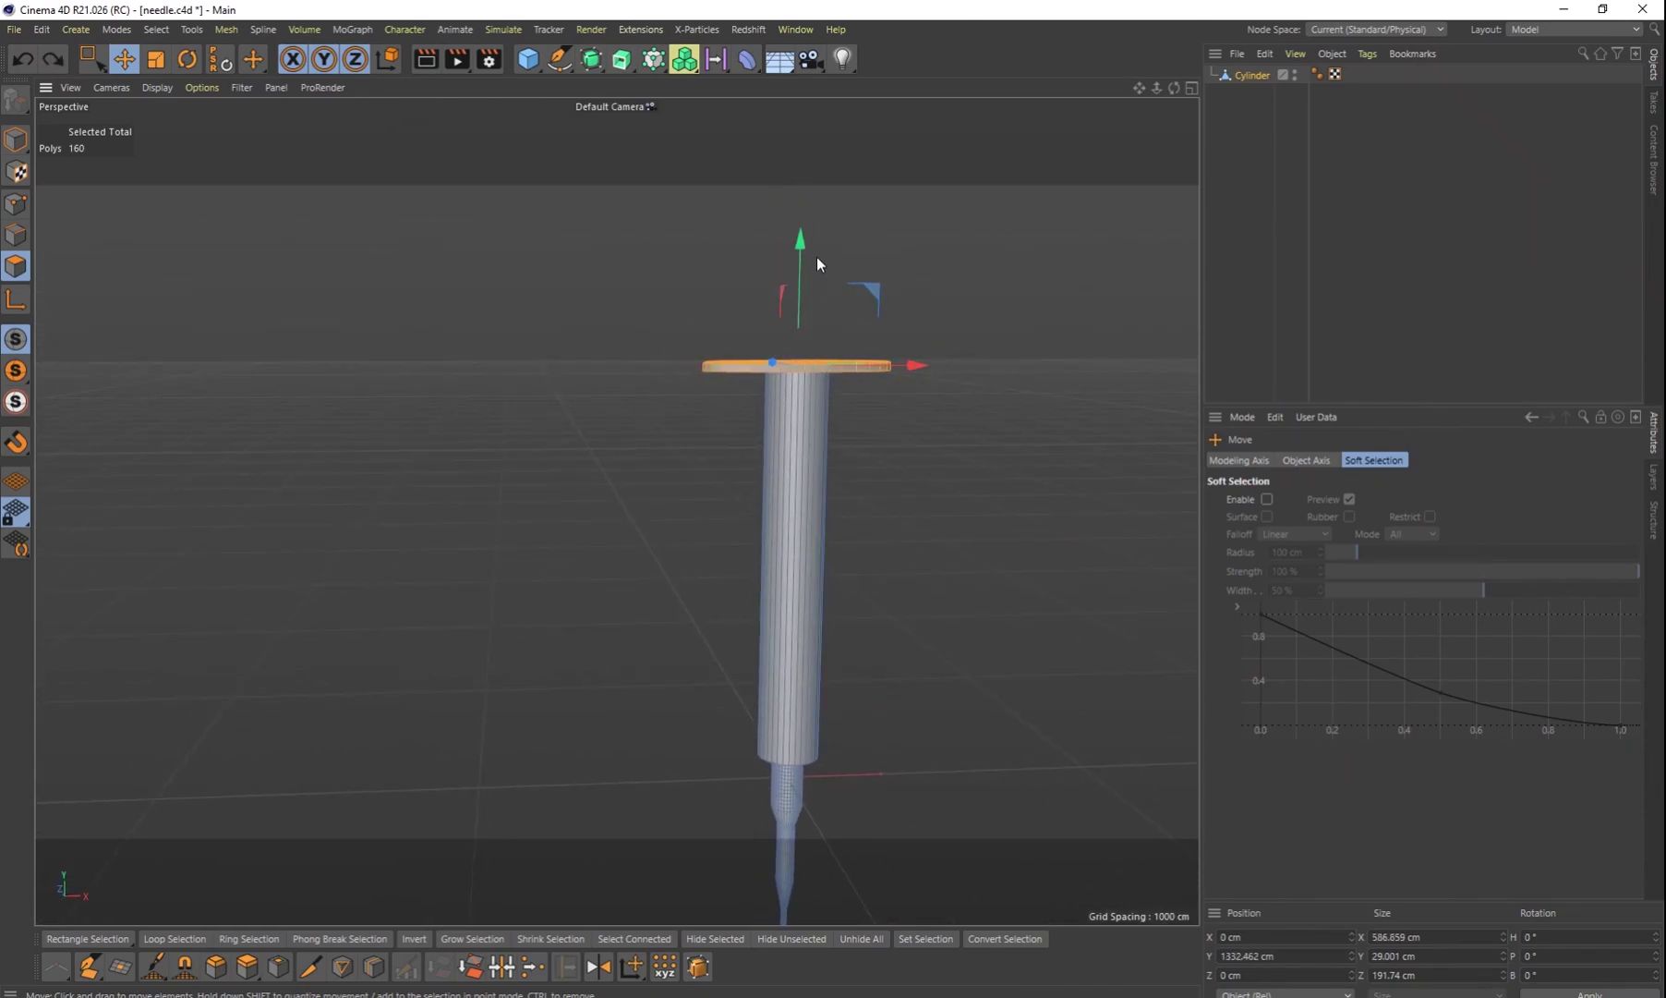
Step: Extrude the oblong flange upward until its top face sits at about Y 1440 cm
mouse_move(801, 238)
left_mouse_down()
mouse_move(800, 174)
mouse_move(803, 212)
left_mouse_up()
left_click_drag(869, 407, 770, 490, "alt")
scroll(845, 415, "up", 3)
Step: Select all 32 triangular polygons of the flange's top face with Live Selection
left_click(733, 403)
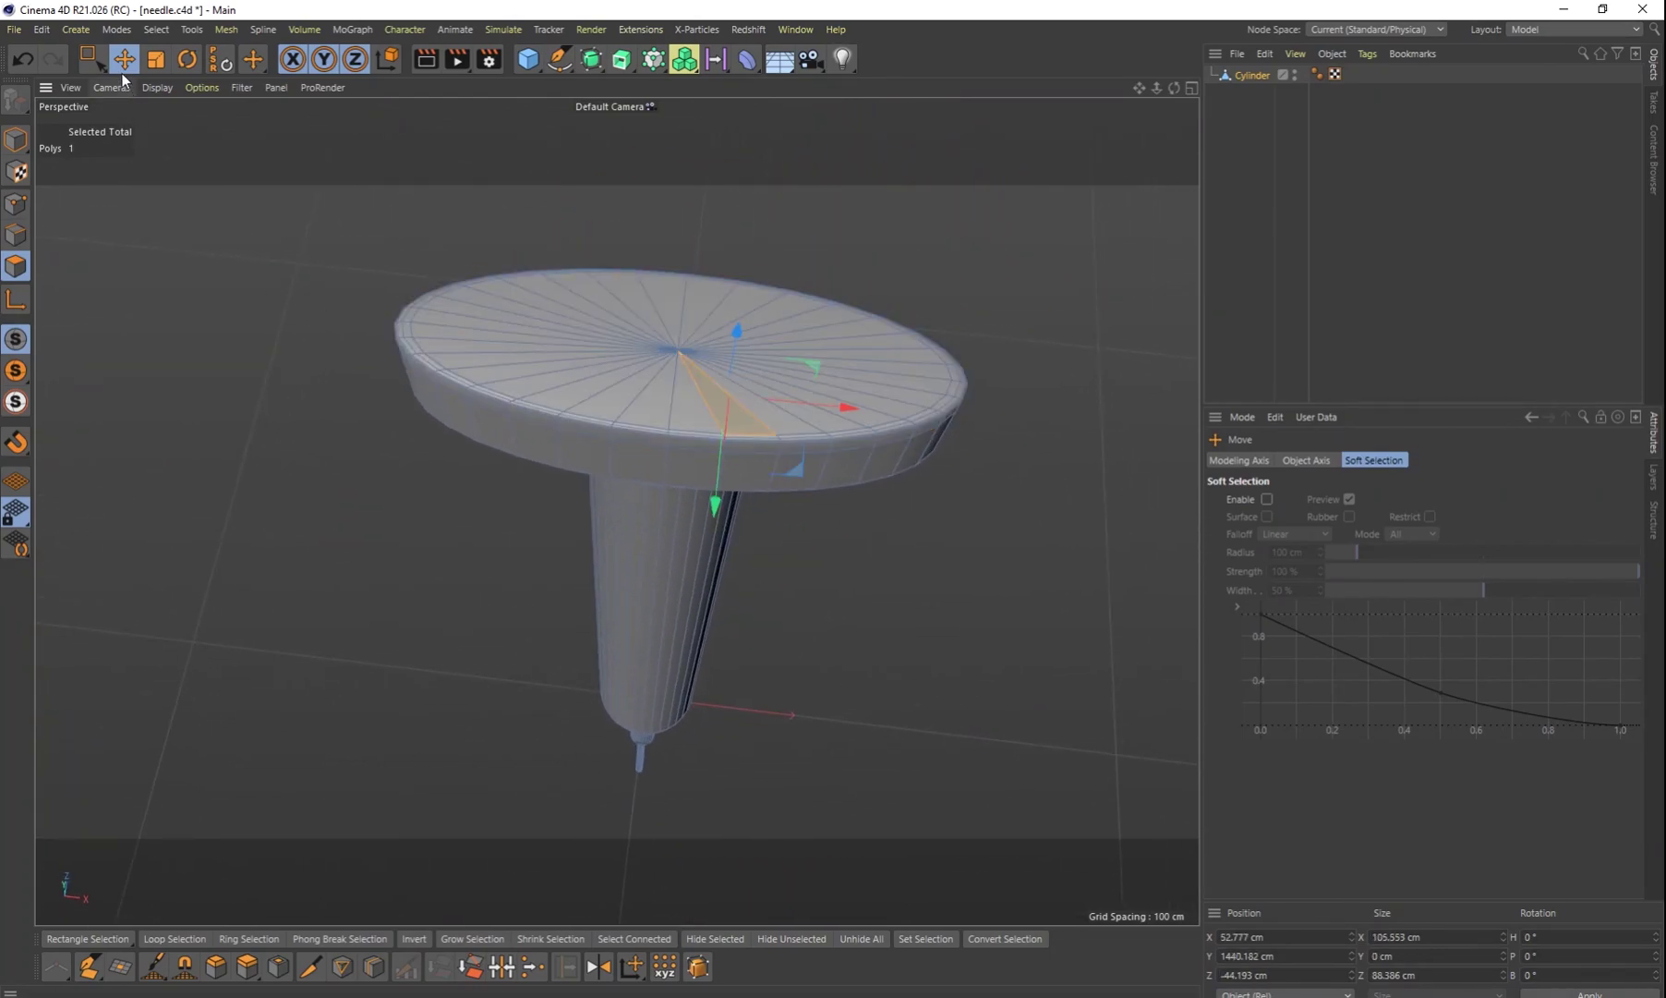
left_click(100, 58)
left_click(153, 116)
mouse_move(508, 314)
left_mouse_down()
mouse_move(726, 381)
mouse_move(735, 335)
mouse_move(615, 323)
left_mouse_up()
mouse_move(767, 388)
left_mouse_down("alt")
mouse_move(781, 368)
mouse_move(738, 349)
mouse_move(775, 347)
left_mouse_up("alt")
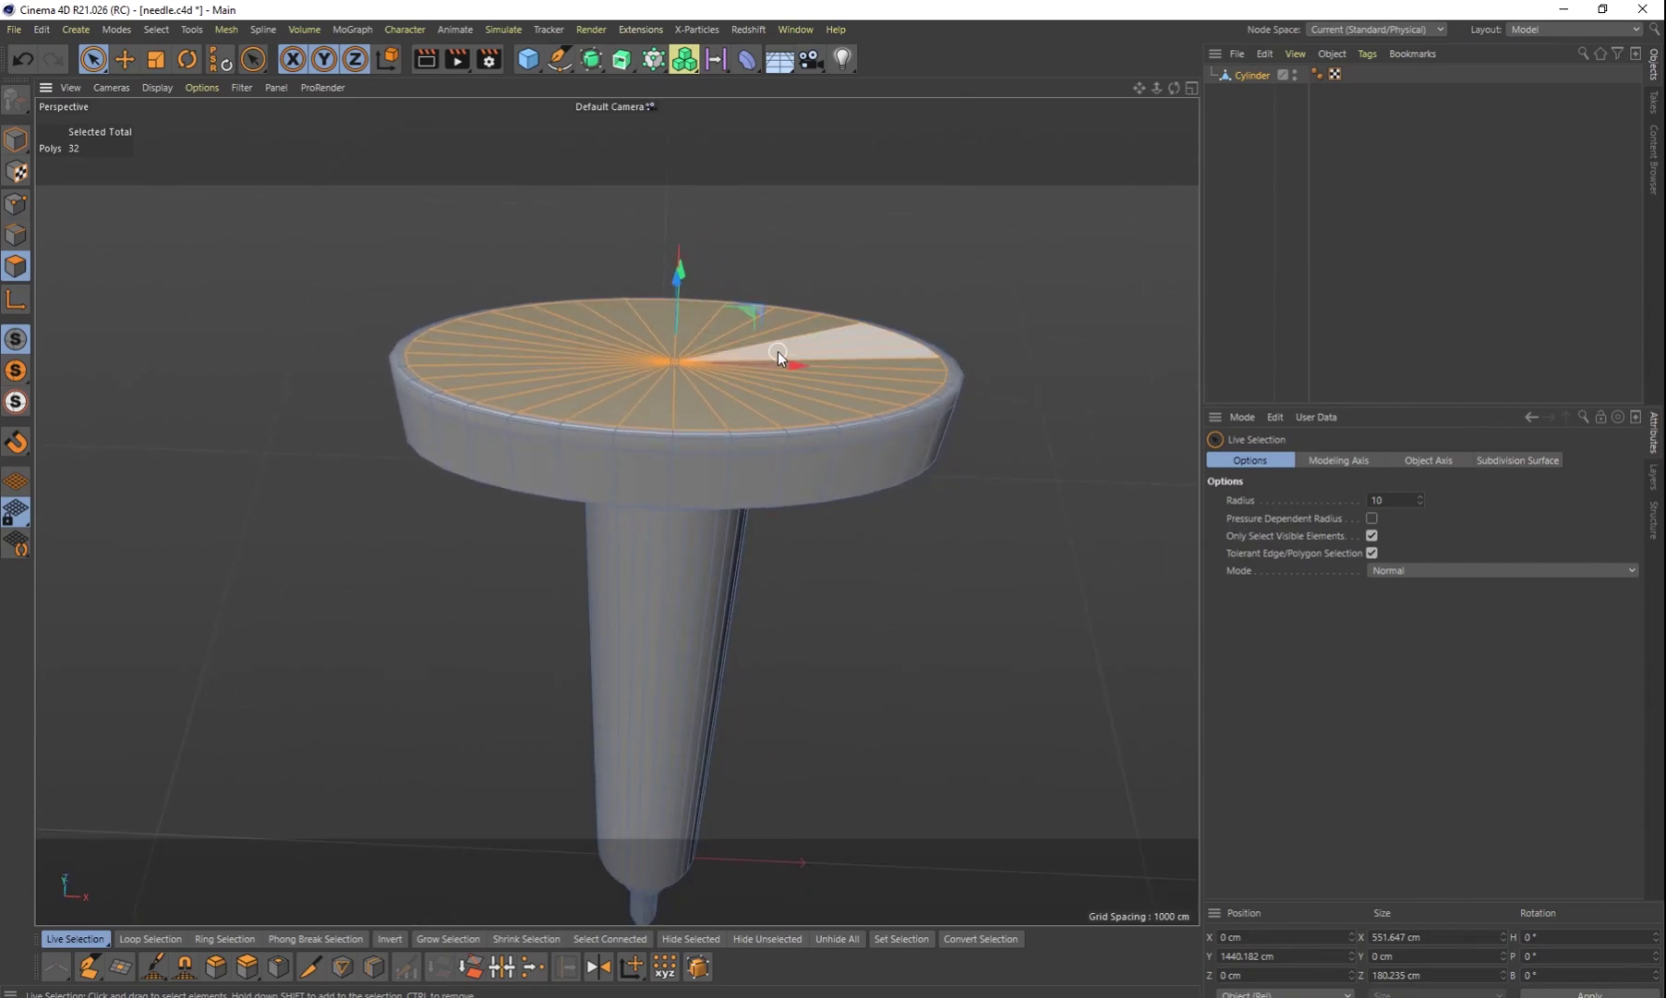
Step: Inset the flange's top face with Extrude Inner and scale it to an oval about 204 by 139 cm
key("i")
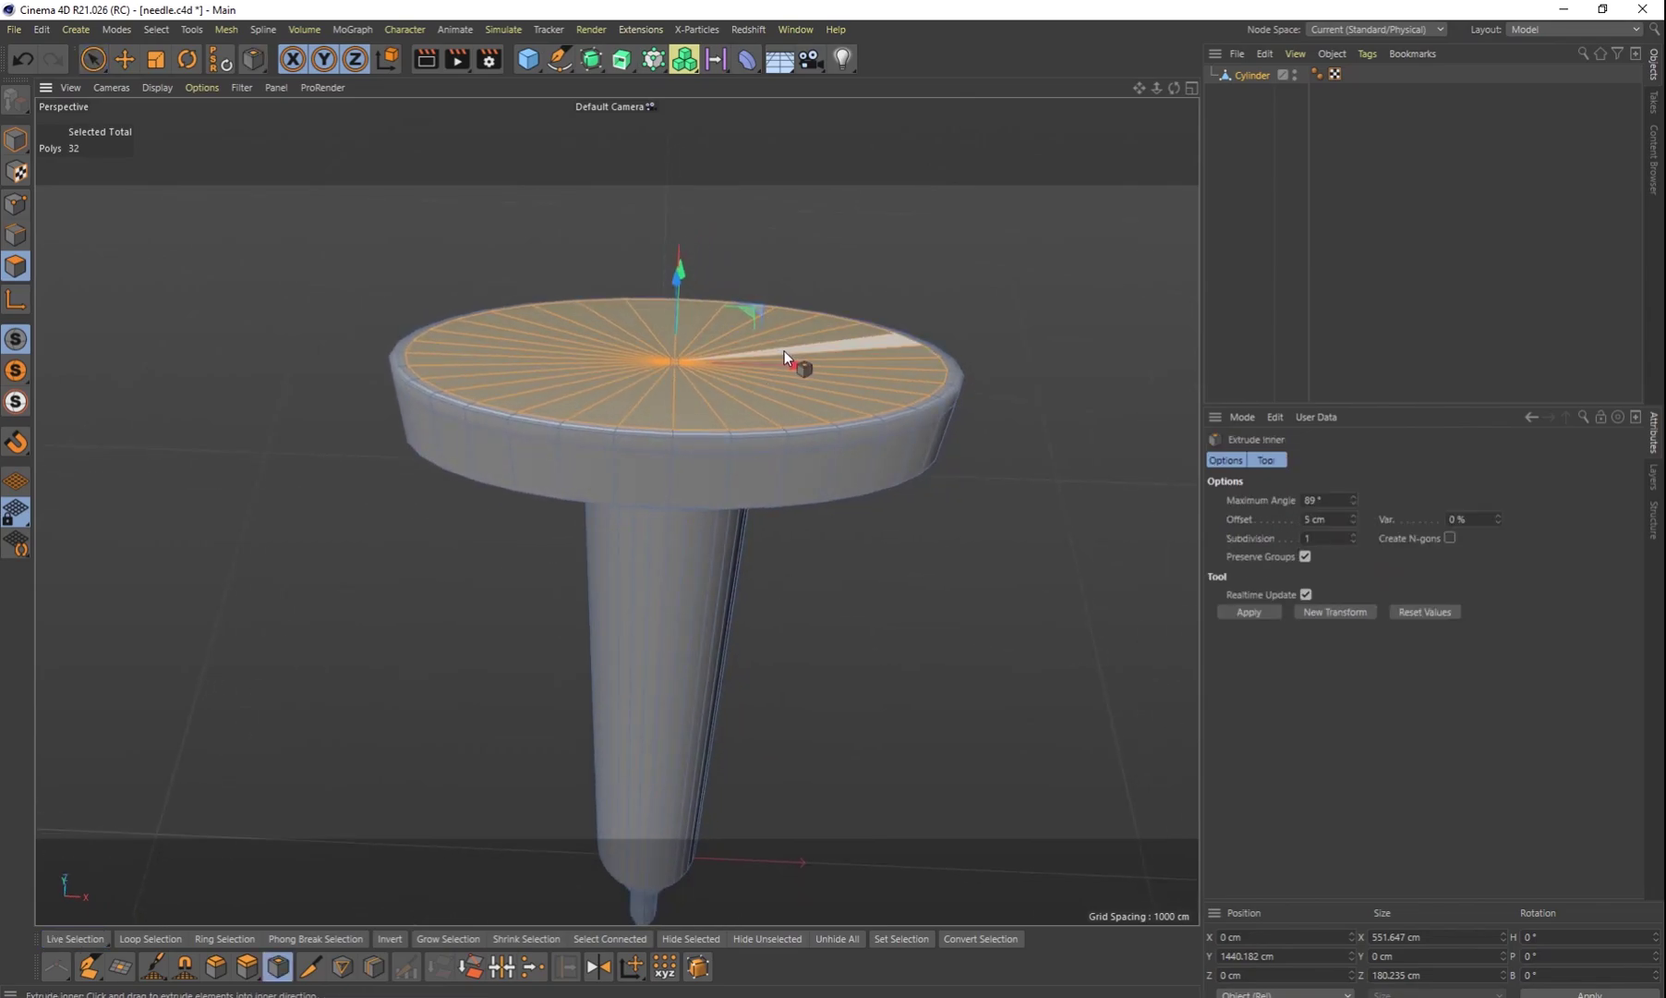
left_click_drag(913, 295, 805, 350)
left_click_drag(868, 248, 902, 246)
key("t")
left_click_drag(830, 343, 815, 263)
Step: Extrude the inset oval face straight up to about Y 1556 cm to form a boss above the flange
key("e")
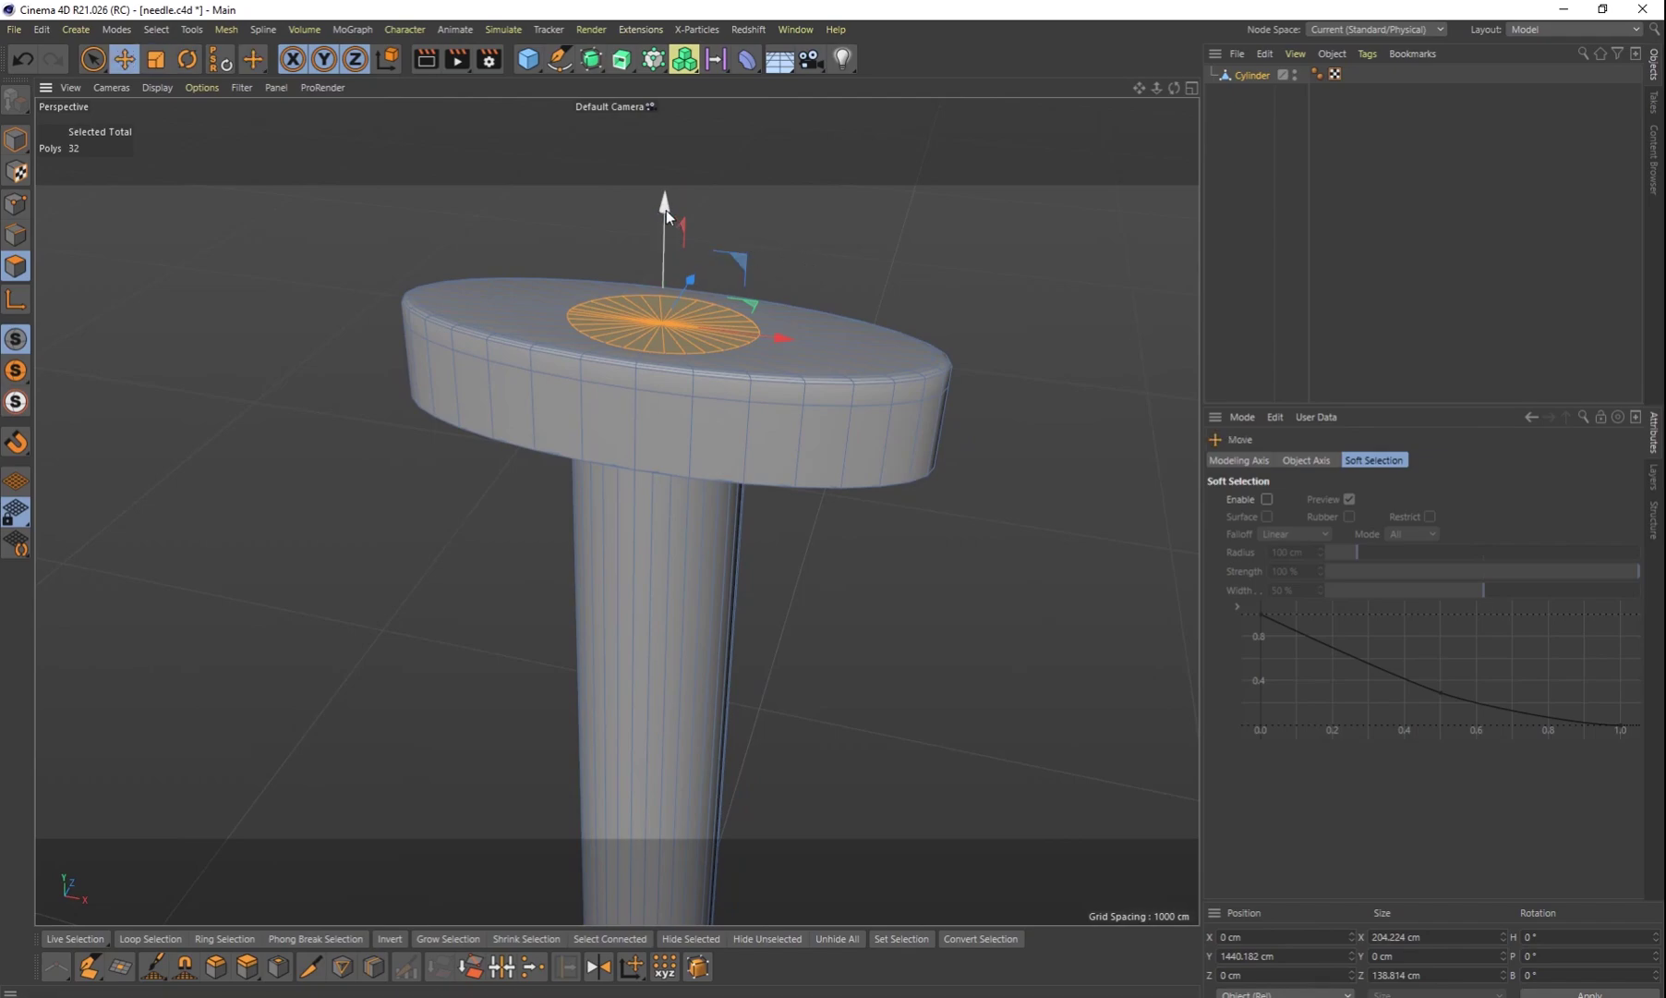
left_click_drag(665, 206, 658, 91, "ctrl")
left_click_drag(825, 487, 550, 494, "alt")
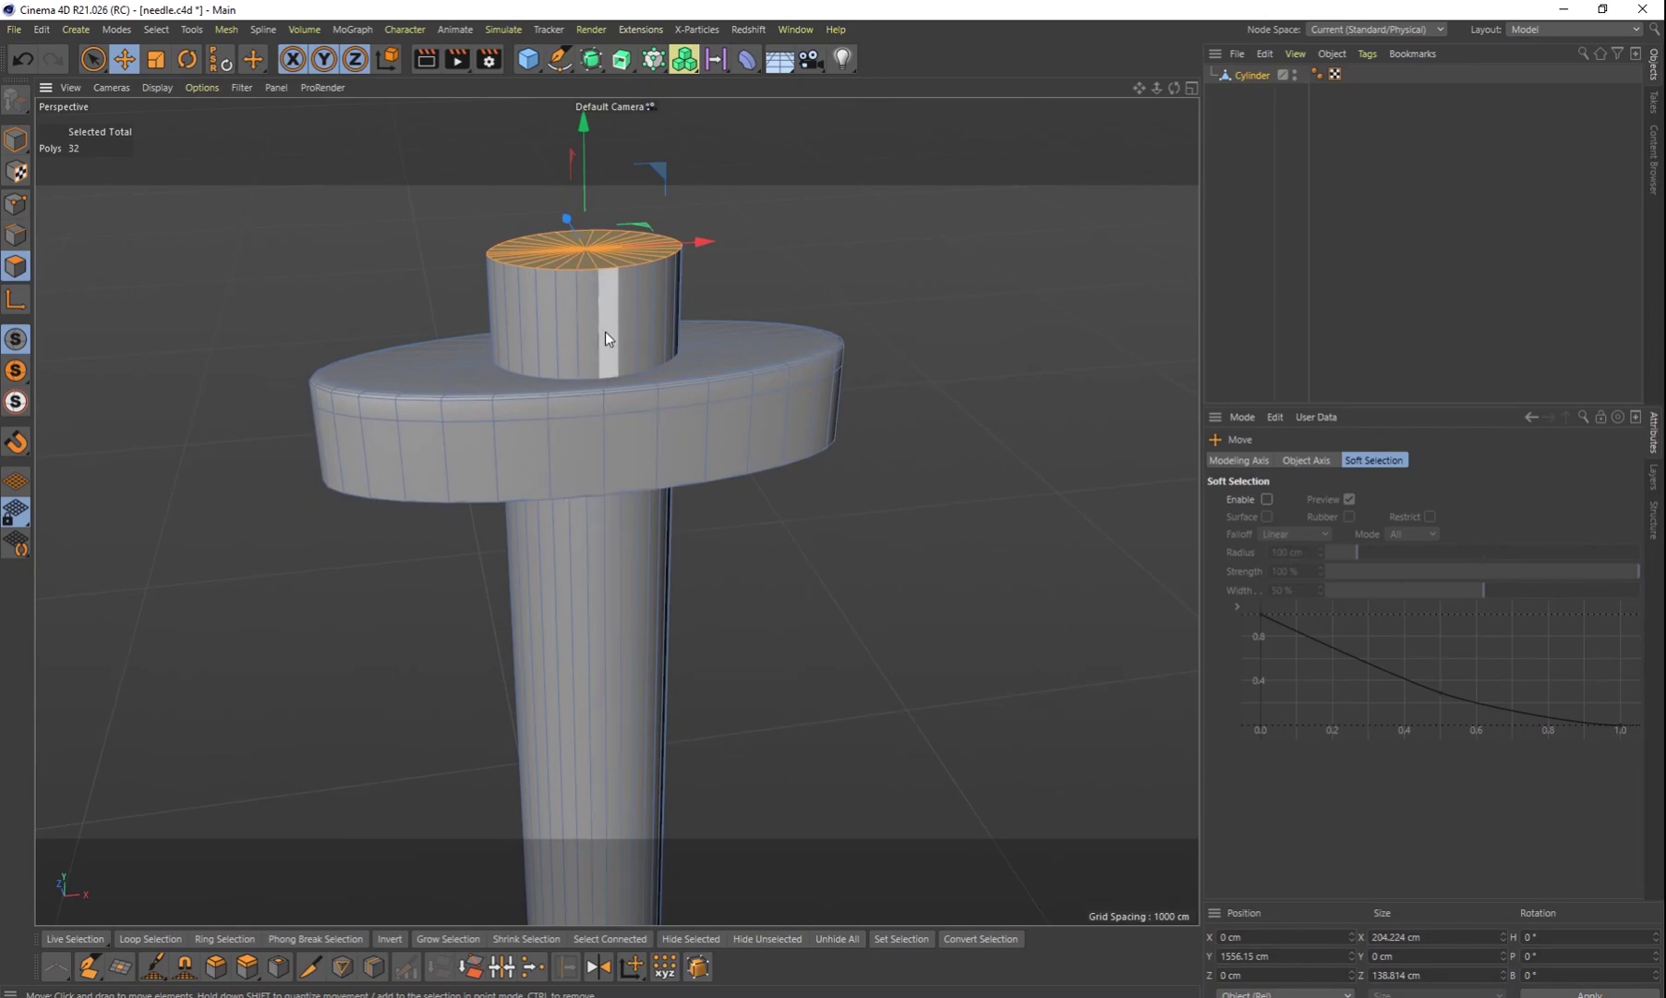
mouse_move(598, 588)
left_mouse_down("alt")
mouse_move(660, 506)
mouse_move(647, 574)
mouse_move(610, 614)
left_mouse_up("alt")
left_click_drag(607, 499, 635, 473, "alt")
scroll(607, 369, "up", 3)
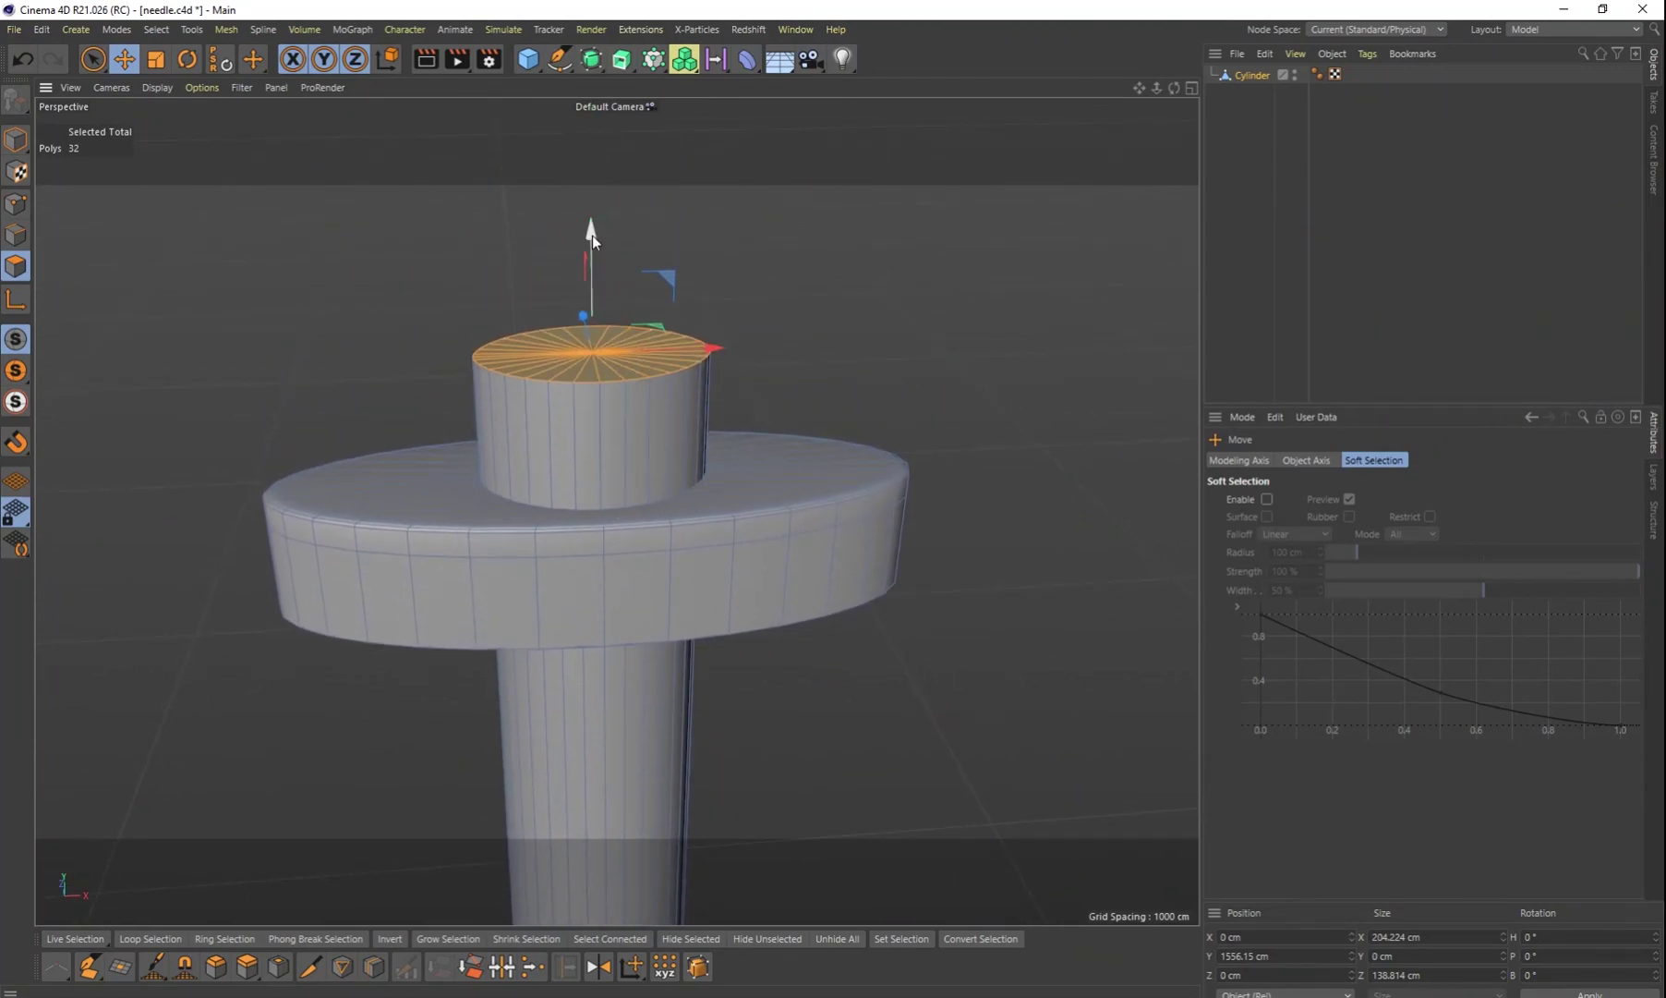
Step: Extrude the boss's top face about 21 cm further up for a thin upper segment
left_click_drag(592, 232, 592, 209)
mouse_move(631, 353)
left_mouse_down("alt")
mouse_move(644, 444)
mouse_move(614, 493)
mouse_move(634, 366)
left_mouse_up("alt")
scroll(635, 366, "up", 4)
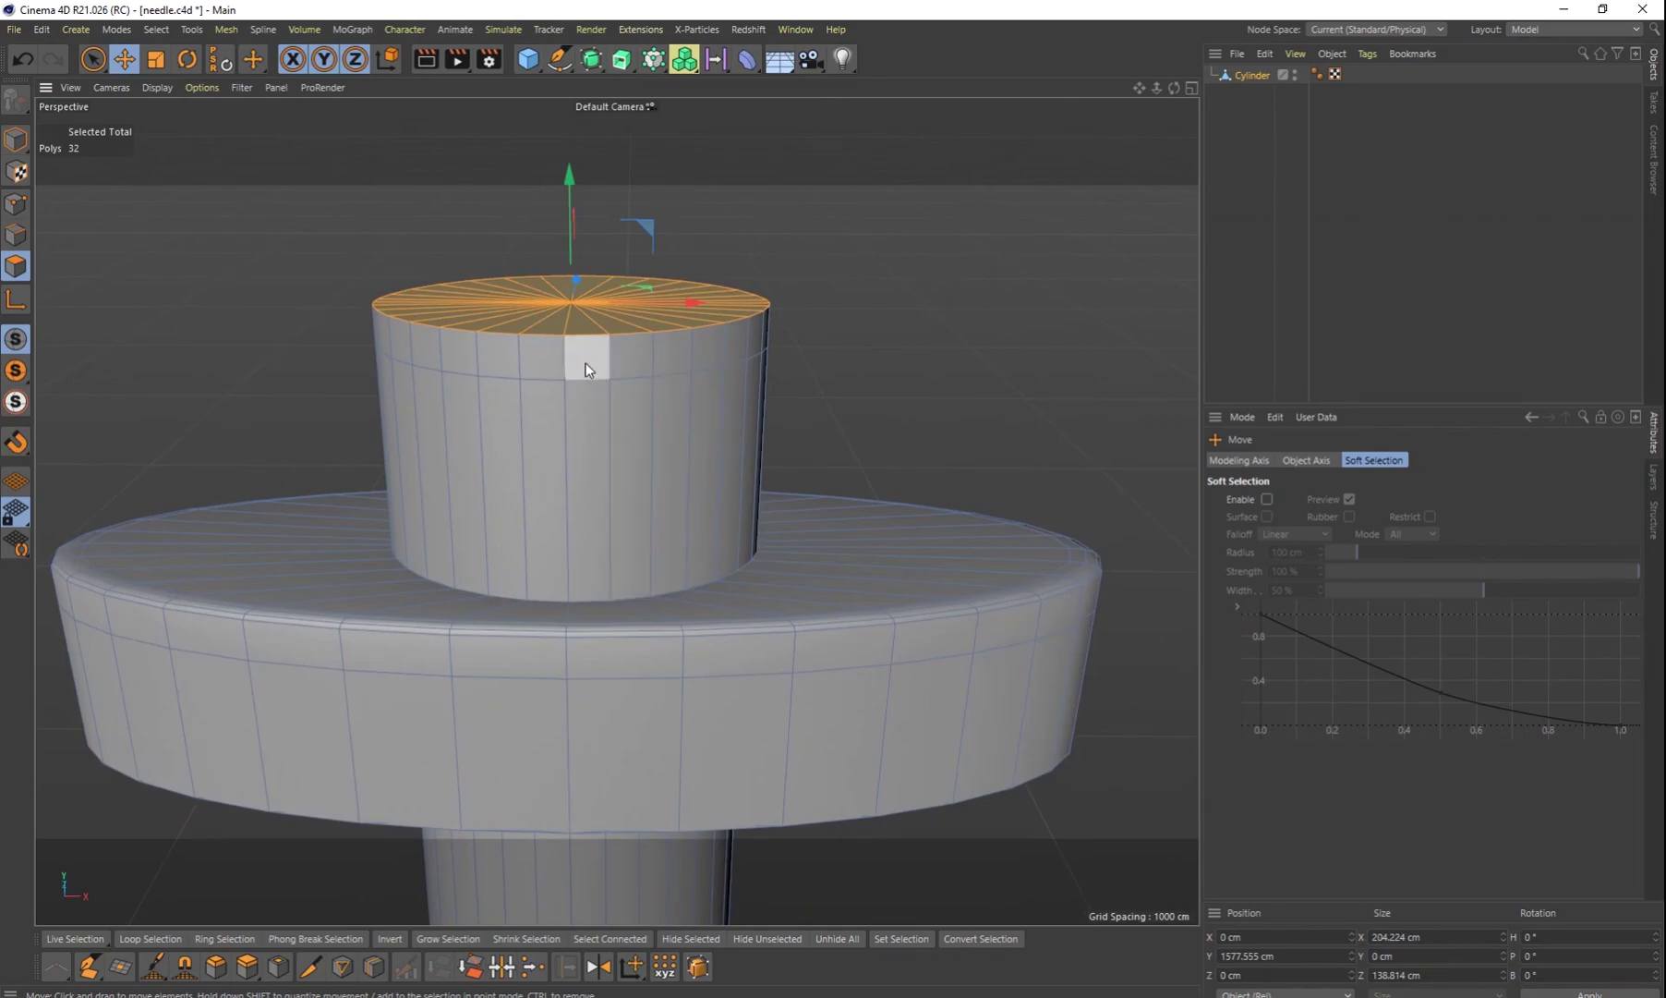
Step: Add the side loop of the plunger's thin upper segment to the selected top face and widen both to about 272 cm along X
key("u")
key("l")
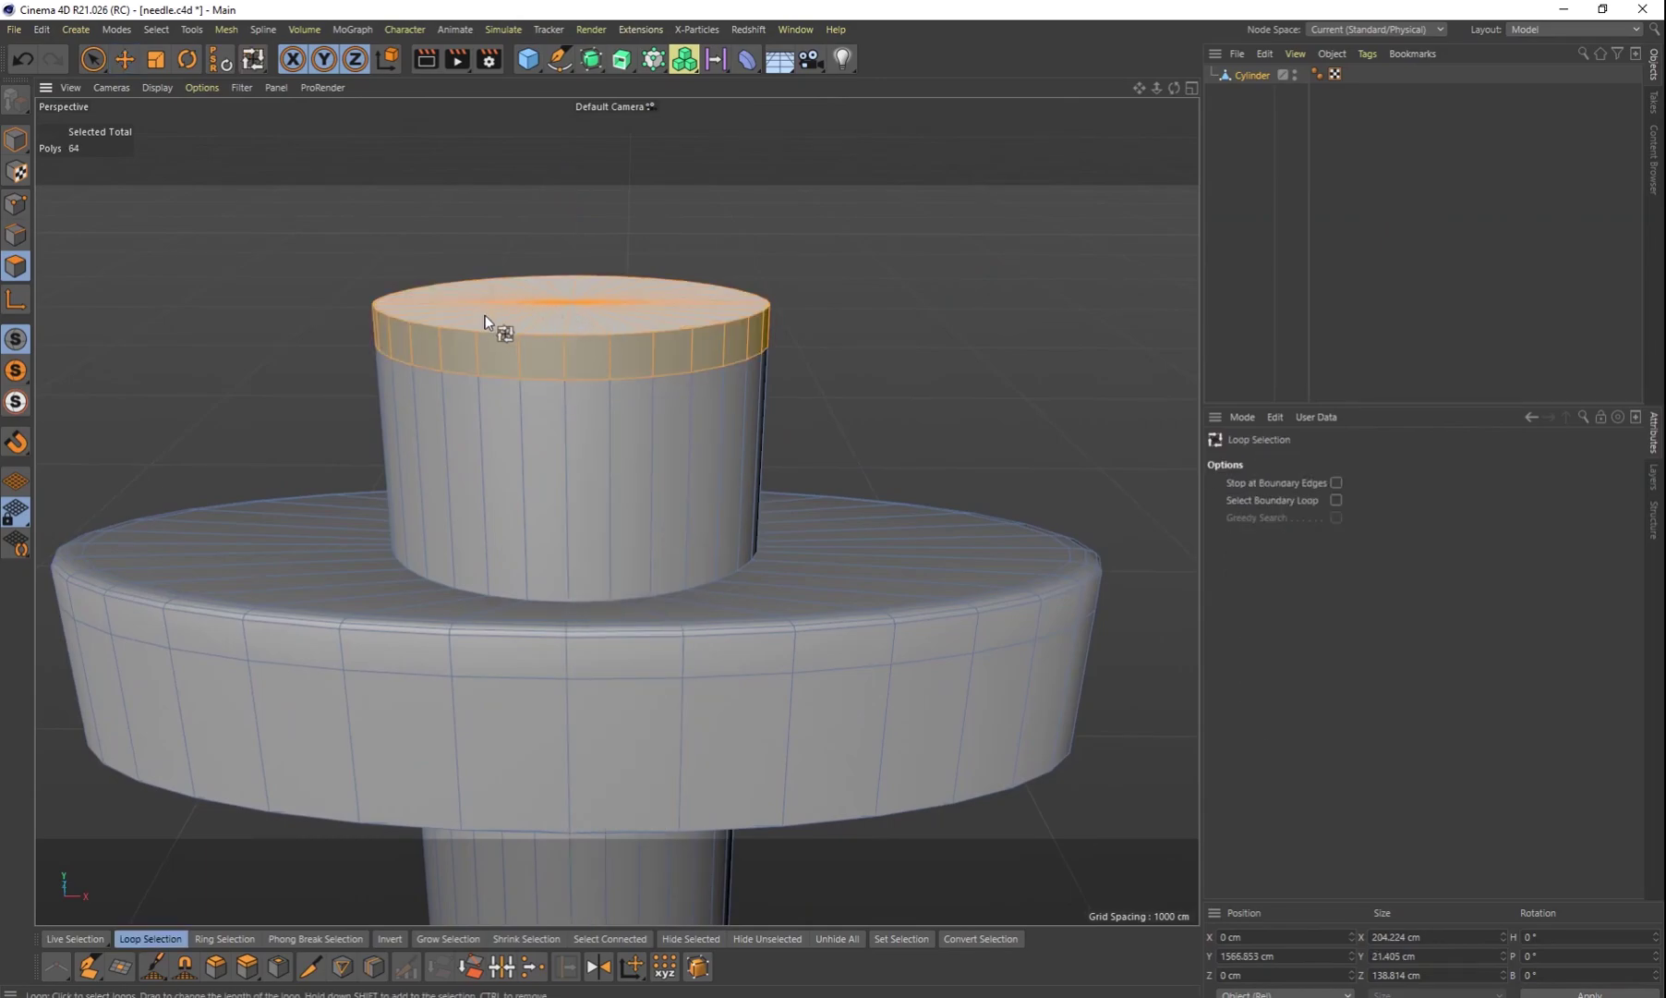
left_click(616, 351, "shift")
key("t")
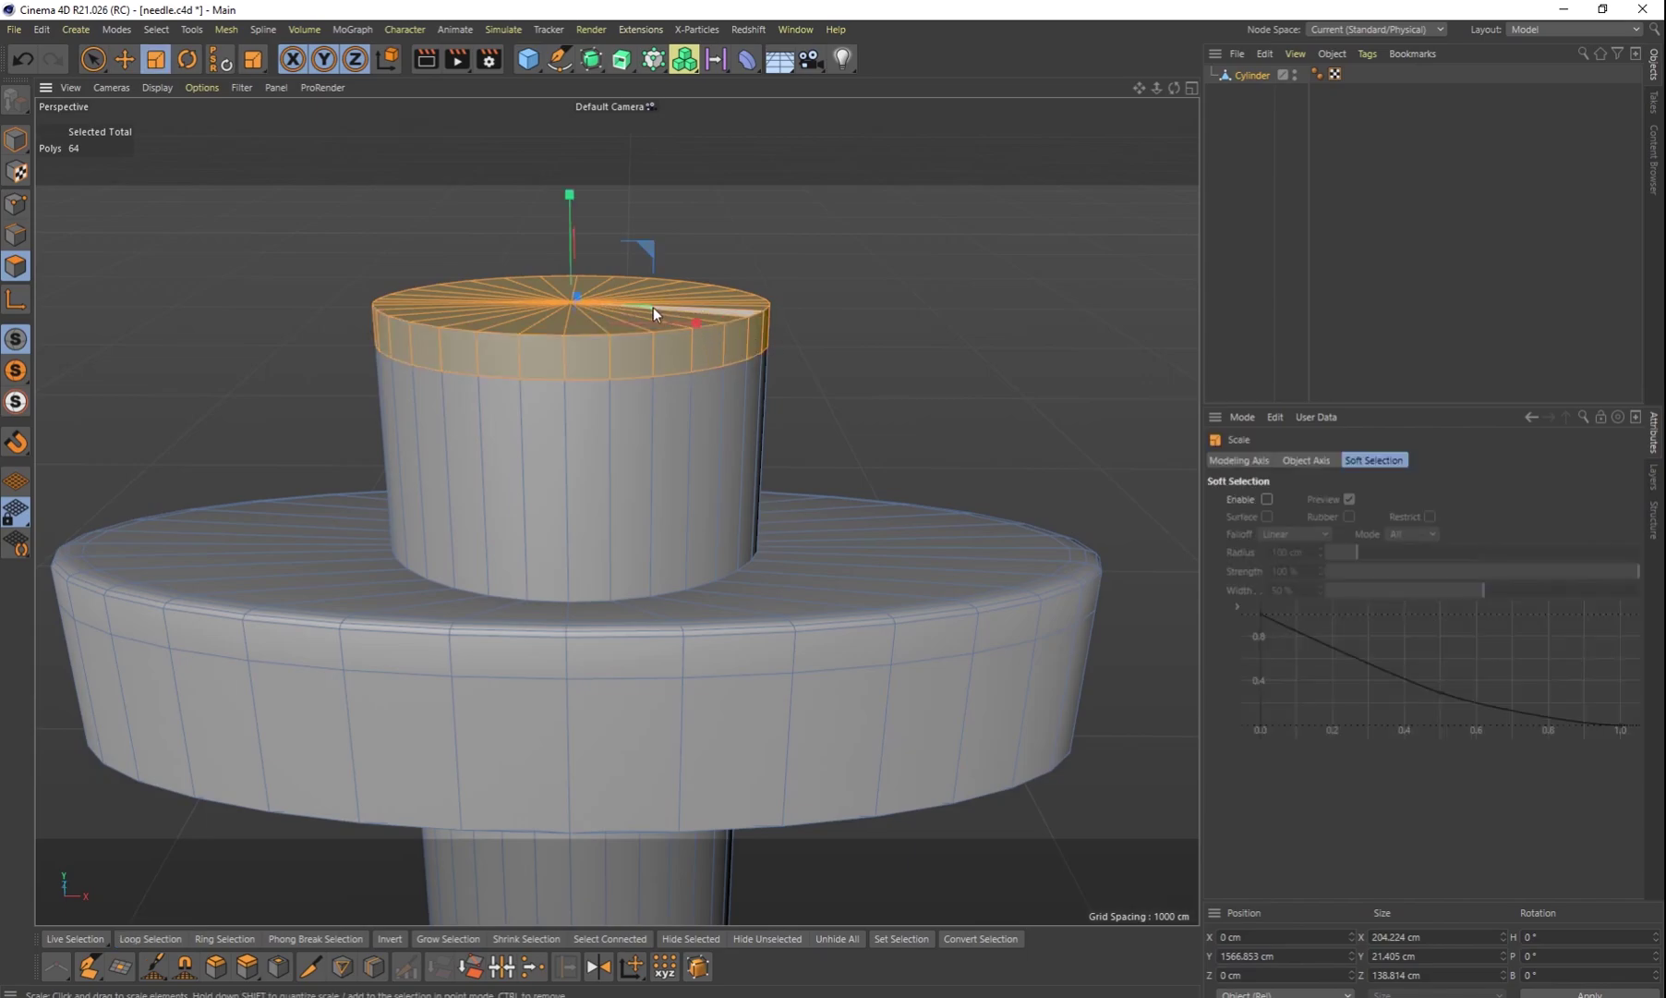
left_click_drag(695, 323, 742, 324)
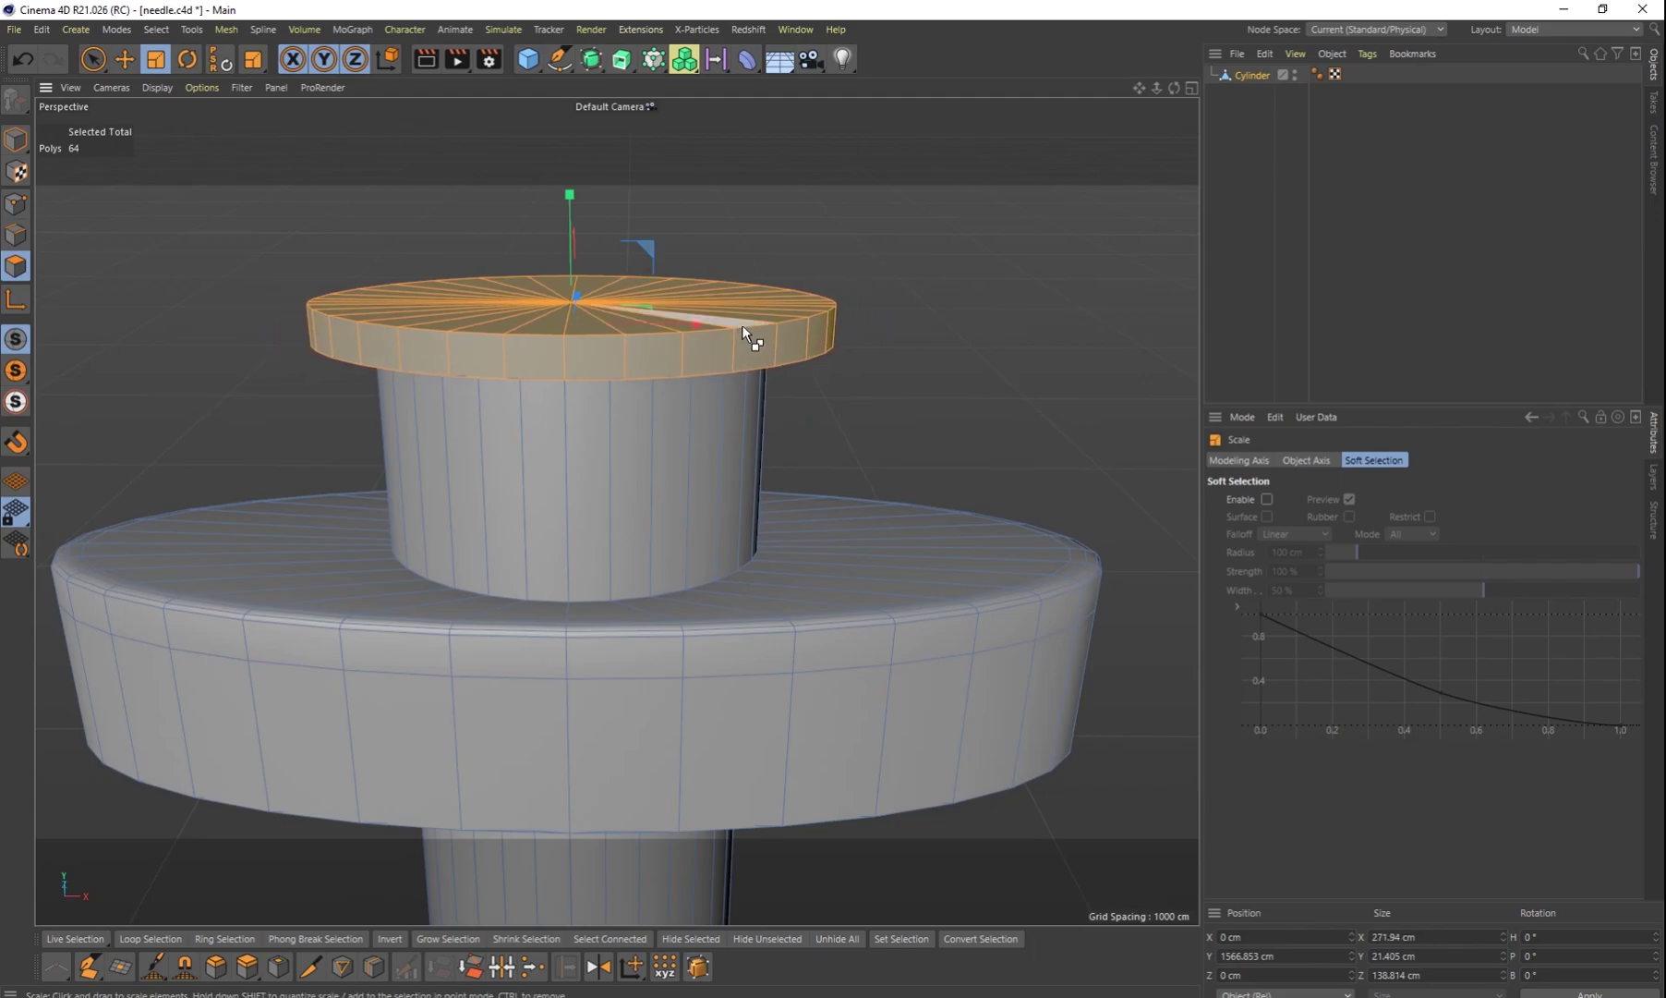
key("e")
left_click_drag(569, 195, 569, 165)
mouse_move(663, 440)
left_mouse_down("alt")
mouse_move(724, 388)
mouse_move(889, 491)
mouse_move(937, 482)
mouse_move(823, 439)
mouse_move(766, 515)
mouse_move(682, 450)
left_mouse_up("alt")
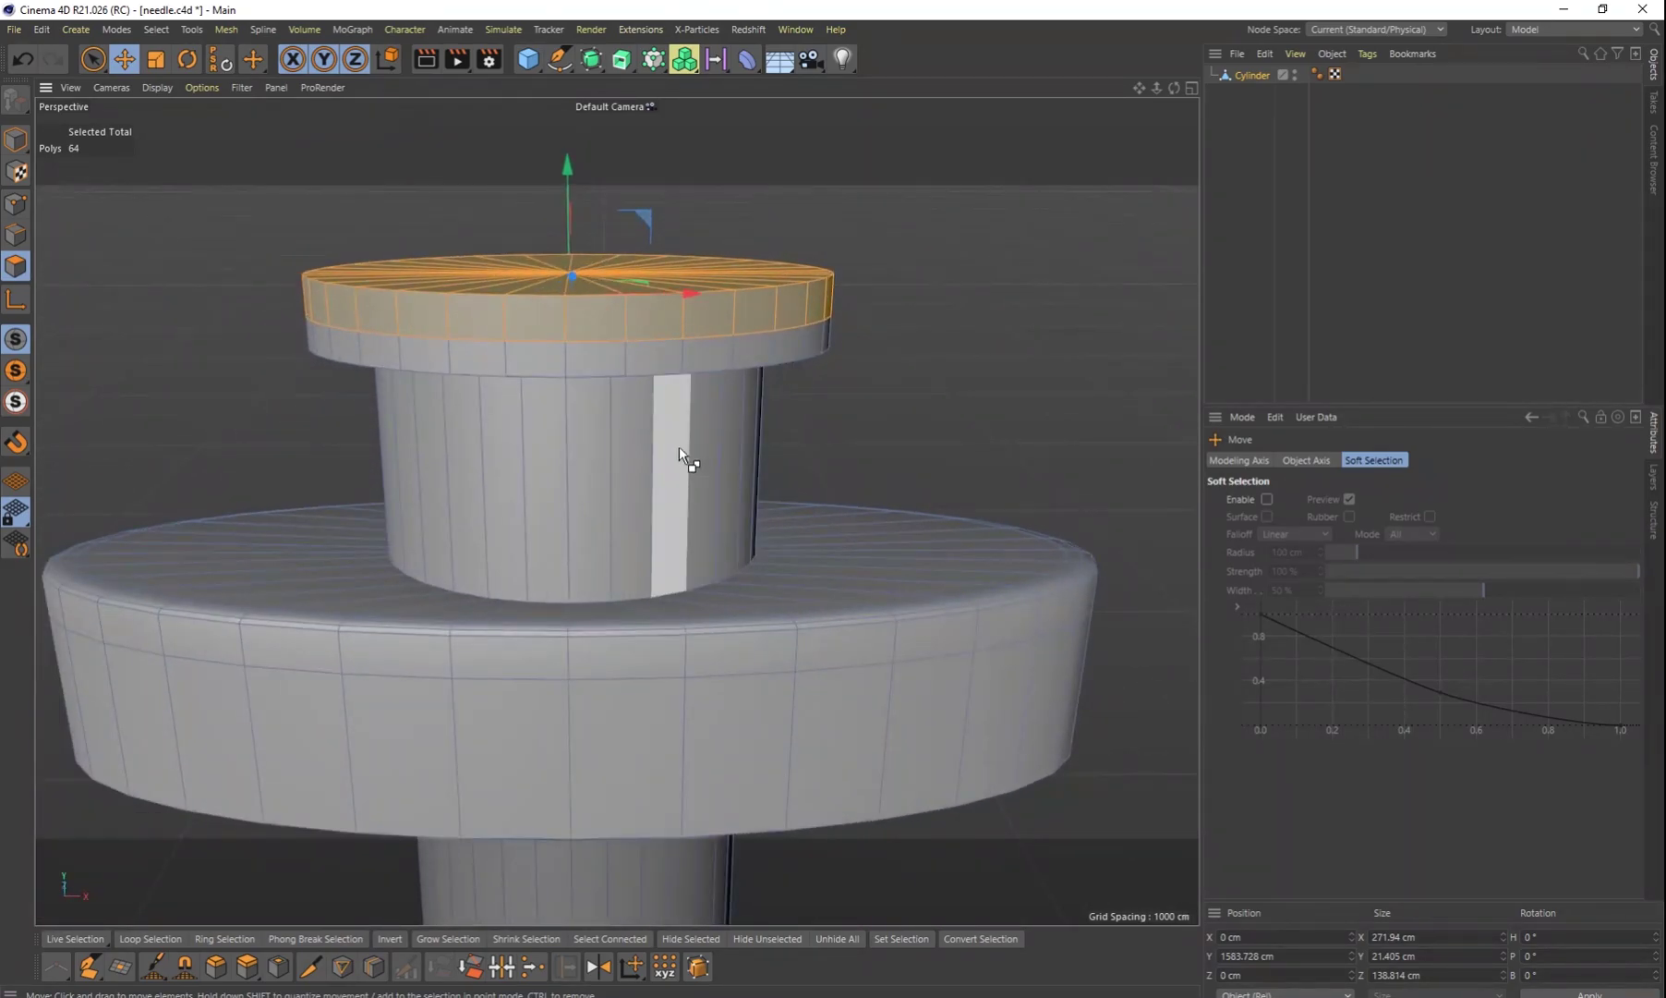
key("ctrl+z")
Step: Scale the selected plunger cap to about 177 cm along Z and clear the polygon selection
left_click_drag(575, 302, 601, 405, "alt")
key("t")
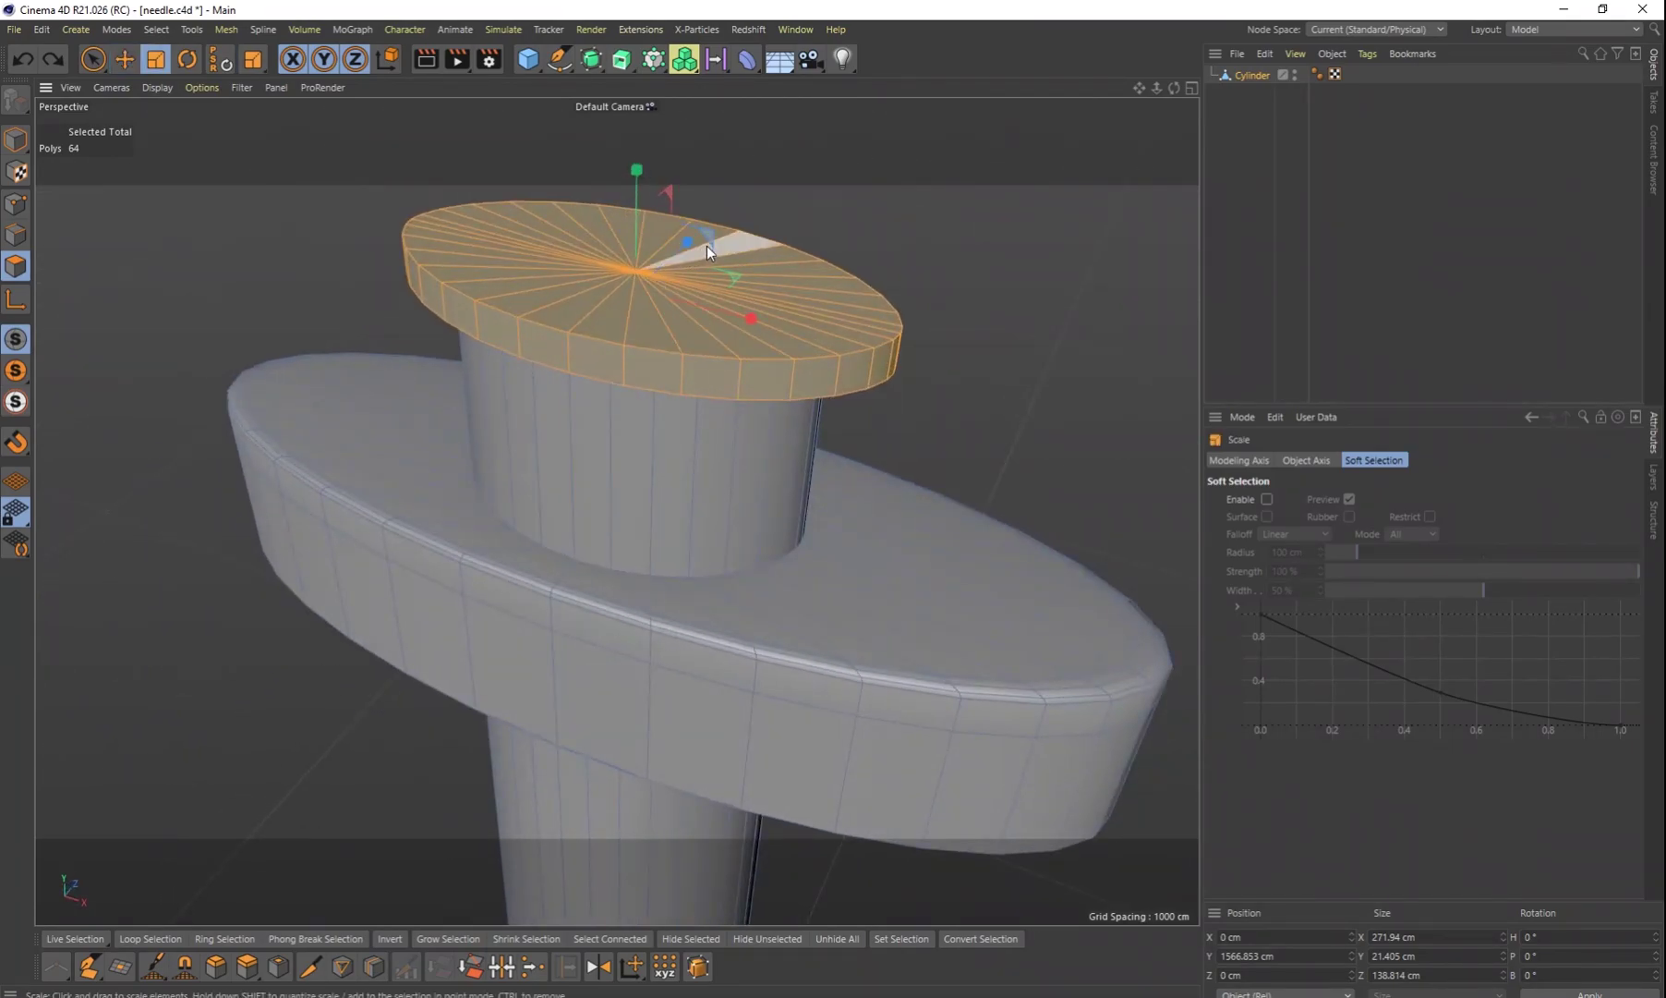
left_click_drag(690, 239, 703, 225)
left_click_drag(695, 523, 753, 468, "alt")
mouse_move(753, 468)
right_mouse_down("alt")
mouse_move(783, 519)
mouse_move(900, 495)
mouse_move(918, 604)
mouse_move(969, 610)
mouse_move(948, 718)
mouse_move(841, 506)
mouse_move(852, 545)
right_mouse_up("alt")
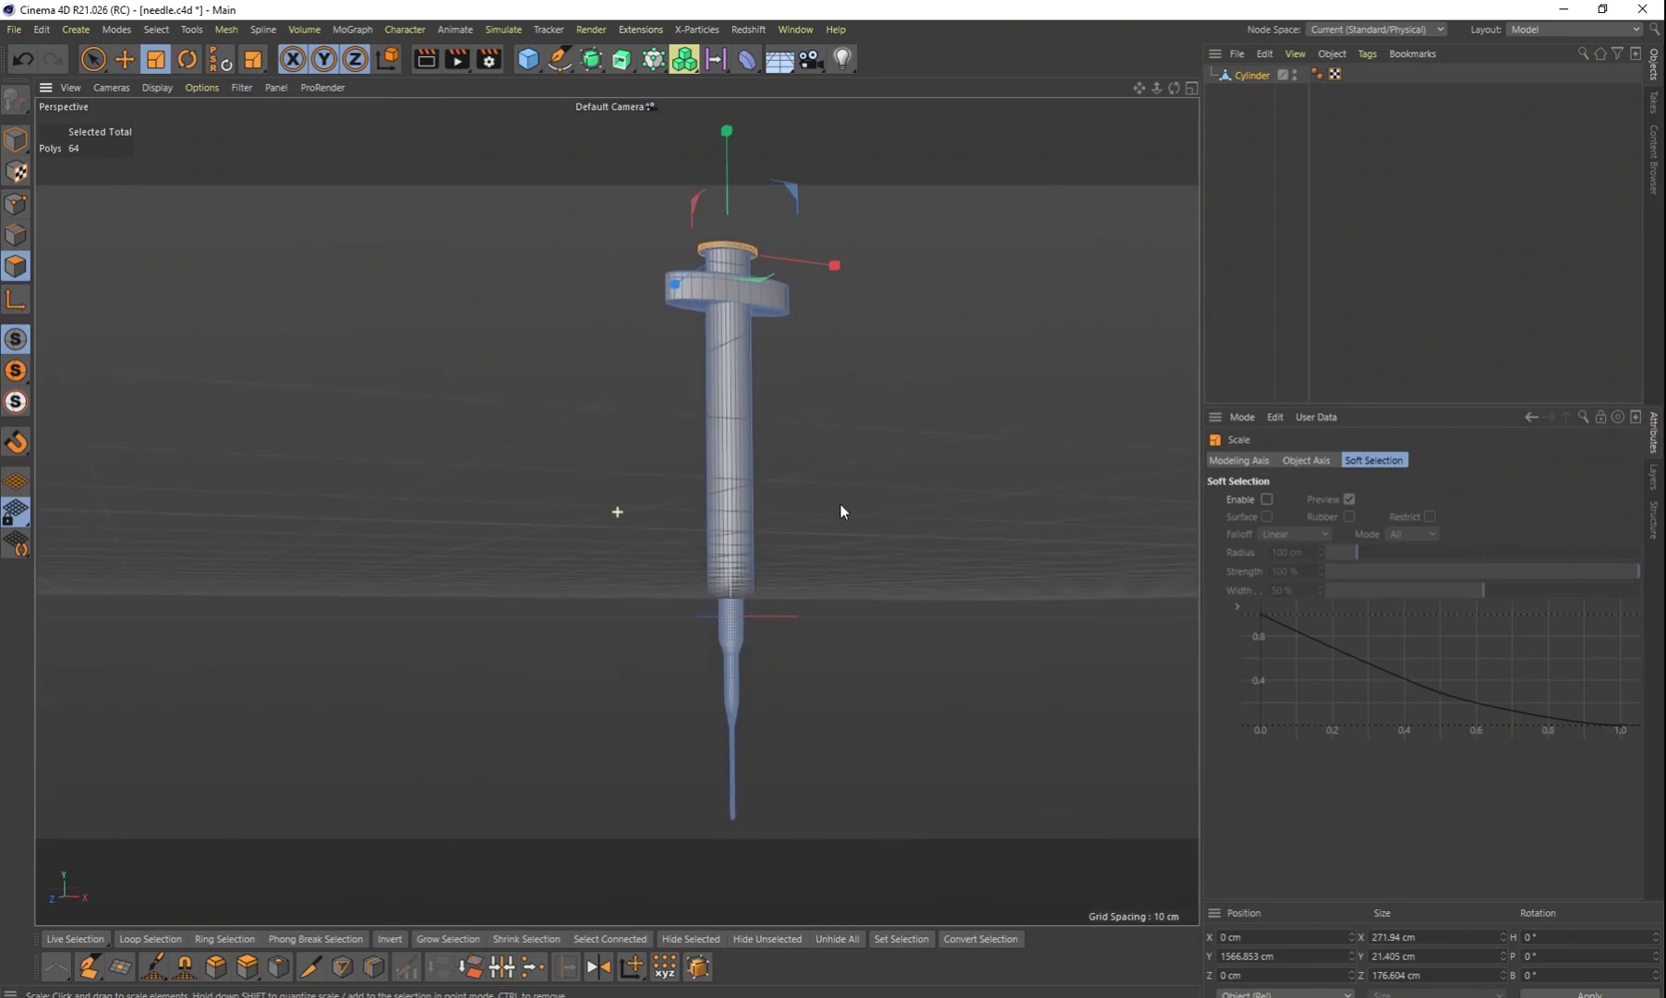
mouse_move(903, 488)
left_mouse_down("alt")
mouse_move(878, 580)
mouse_move(721, 522)
mouse_move(1006, 596)
mouse_move(1057, 630)
mouse_move(868, 530)
mouse_move(856, 496)
mouse_move(937, 582)
mouse_move(923, 601)
mouse_move(894, 562)
mouse_move(897, 576)
left_mouse_up("alt")
left_click(874, 527)
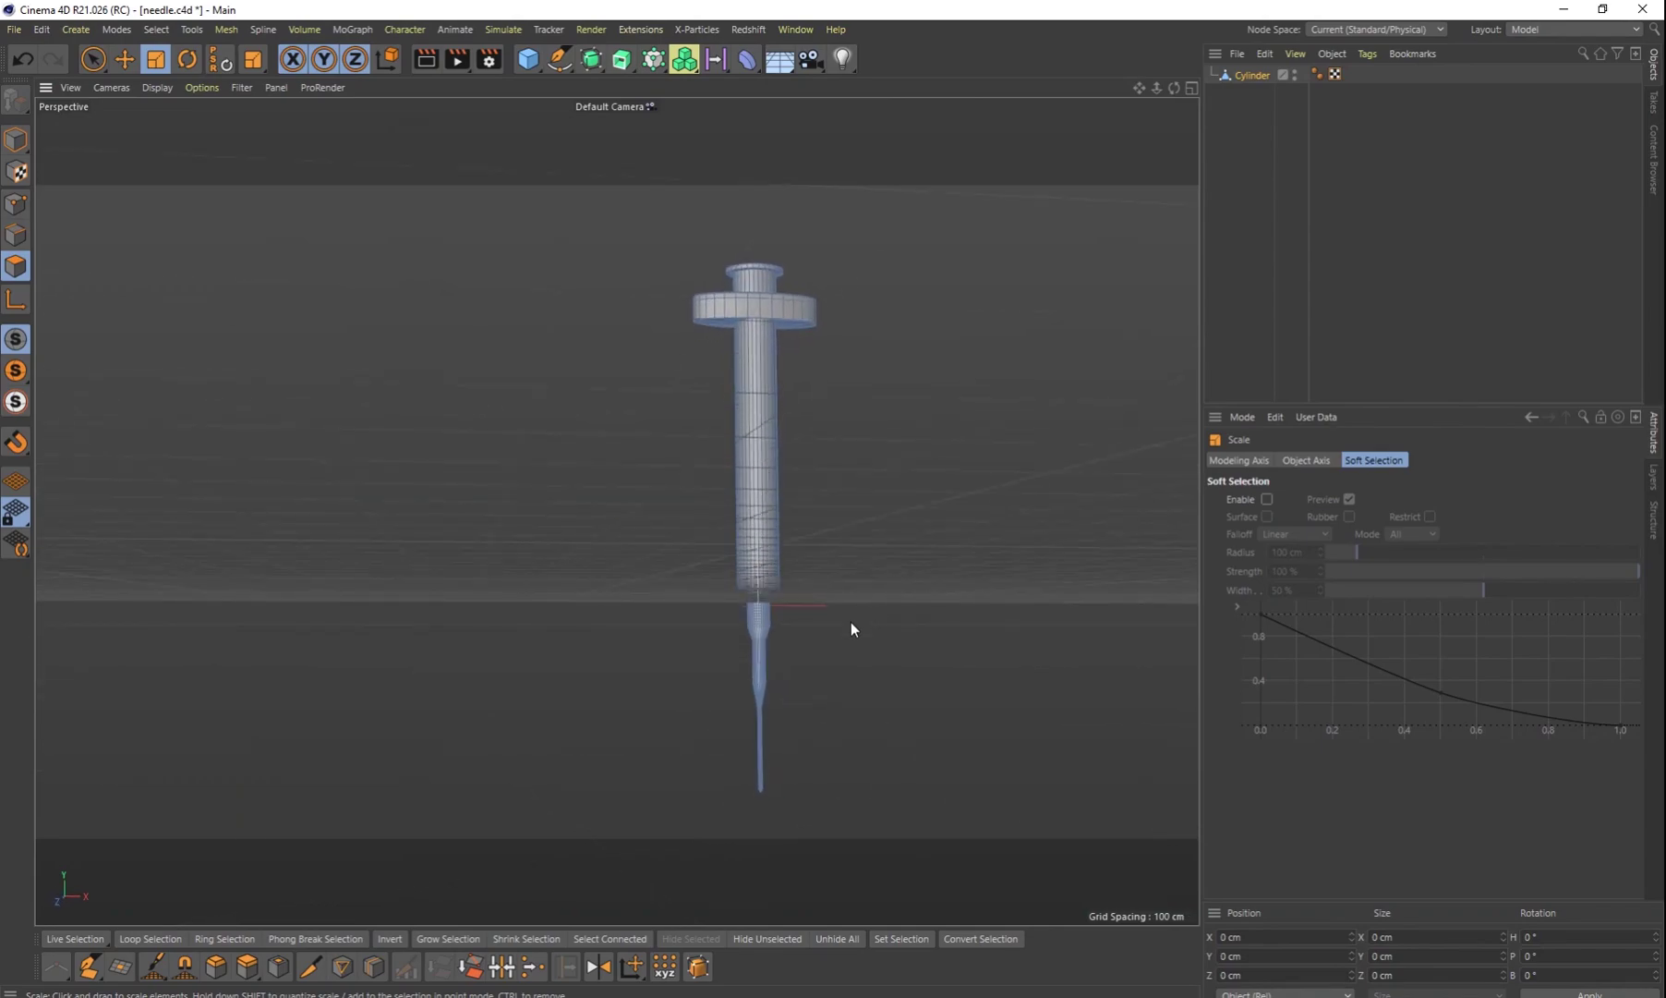
Step: Add two loop cuts close to the joint between the lower taper and the thin needle, one just above and one just below
scroll(784, 640, "up", 10)
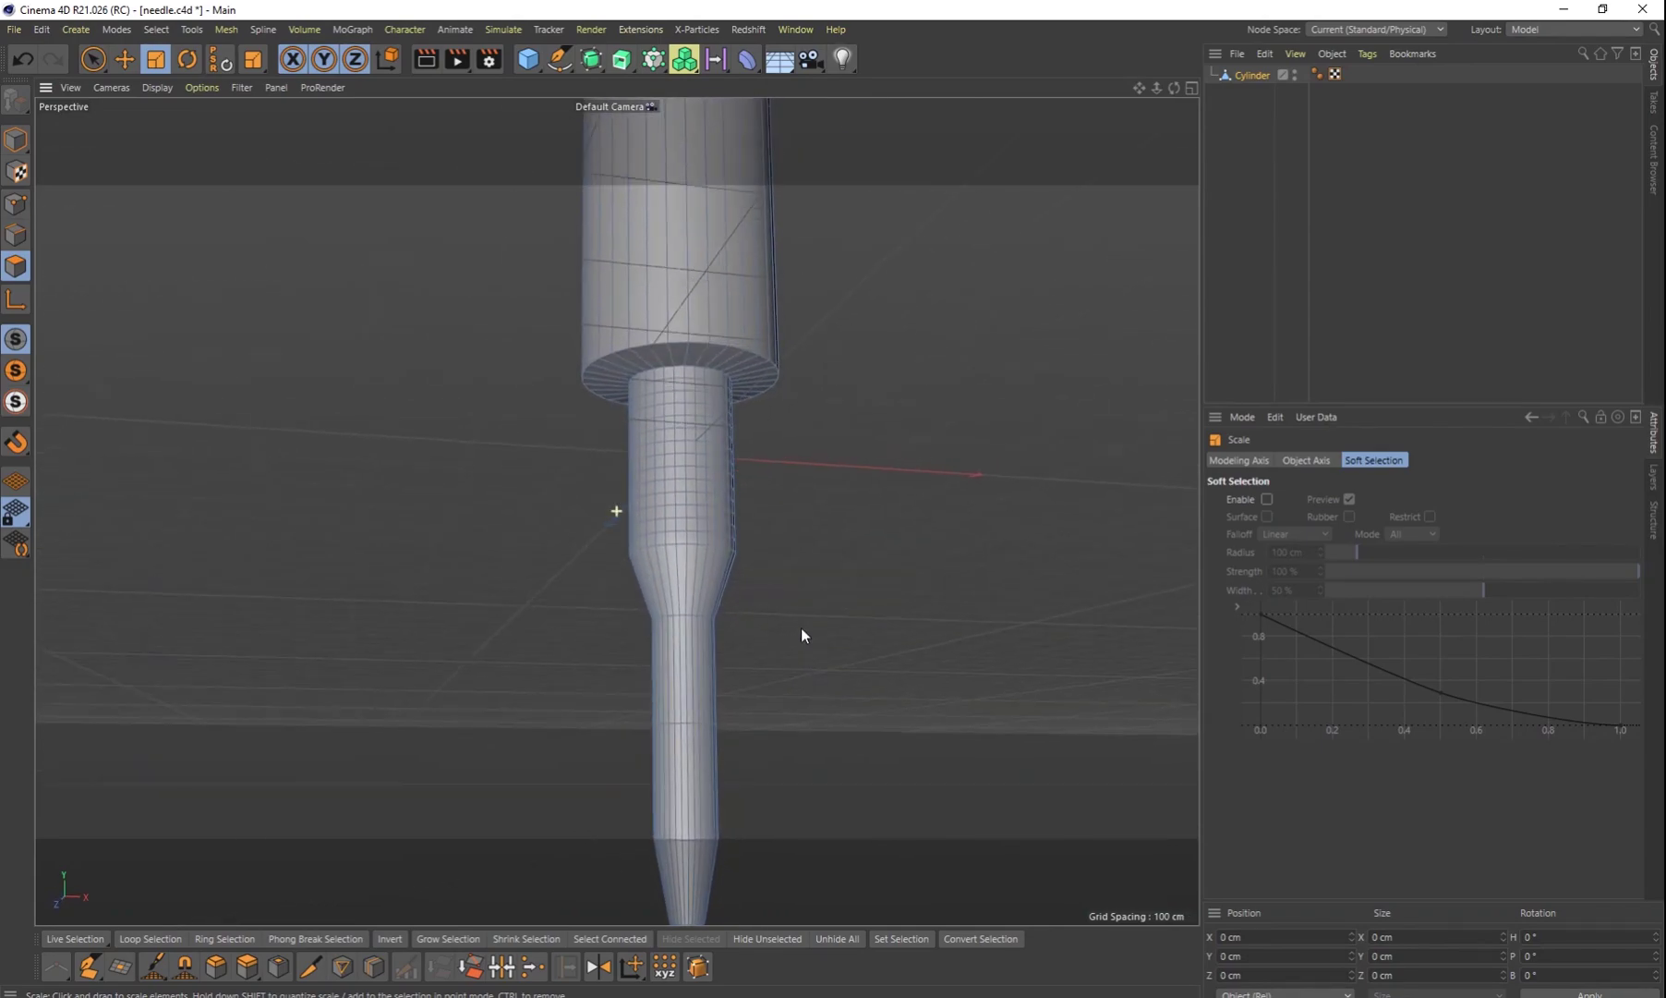
scroll(801, 628, "up", 5)
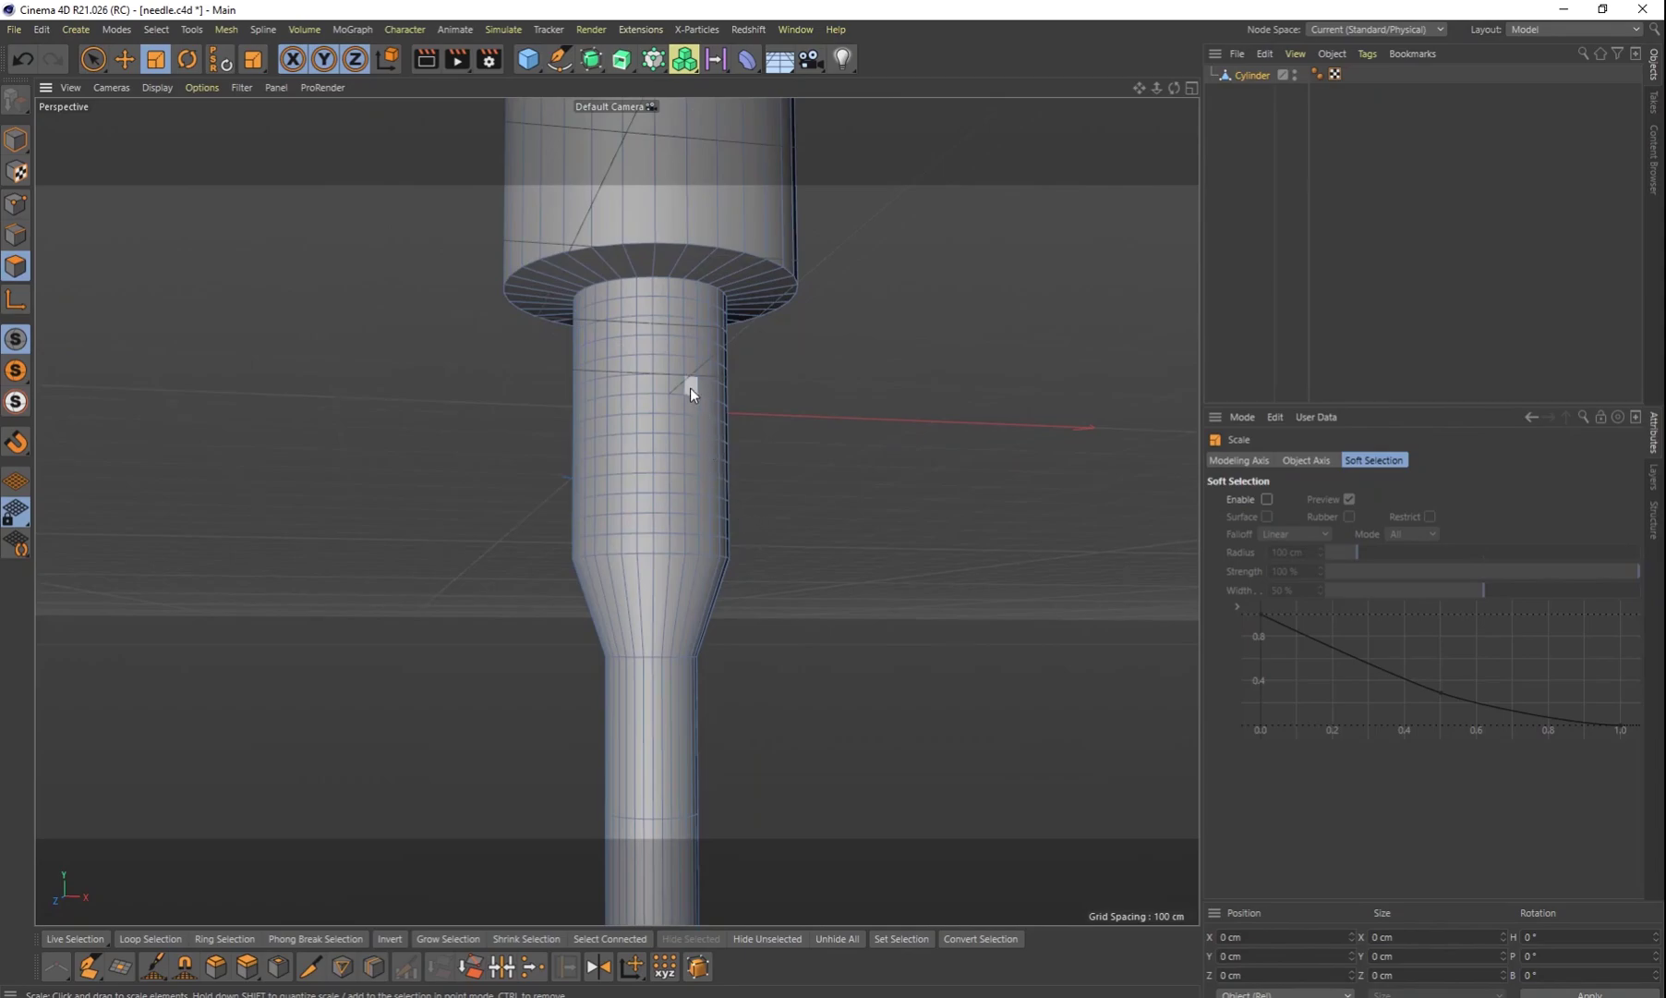
mouse_move(769, 415)
middle_mouse_down("alt")
mouse_move(769, 441)
mouse_move(763, 414)
middle_mouse_up("alt")
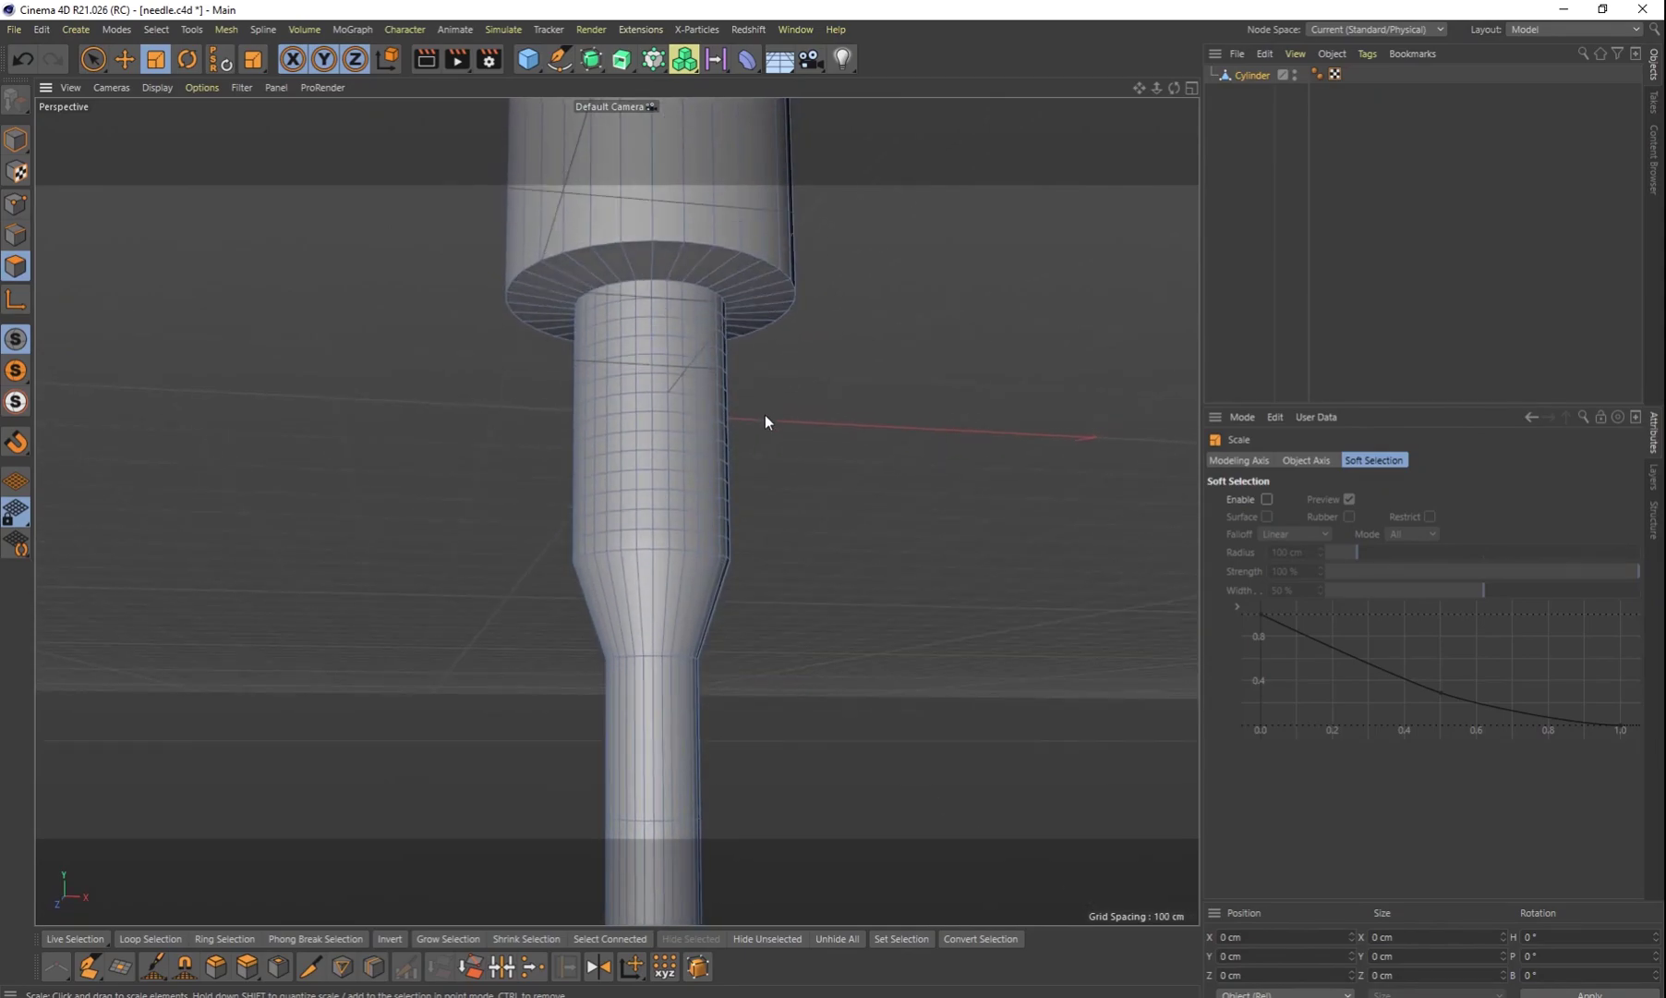
middle_click_drag(837, 632, 830, 334, "alt")
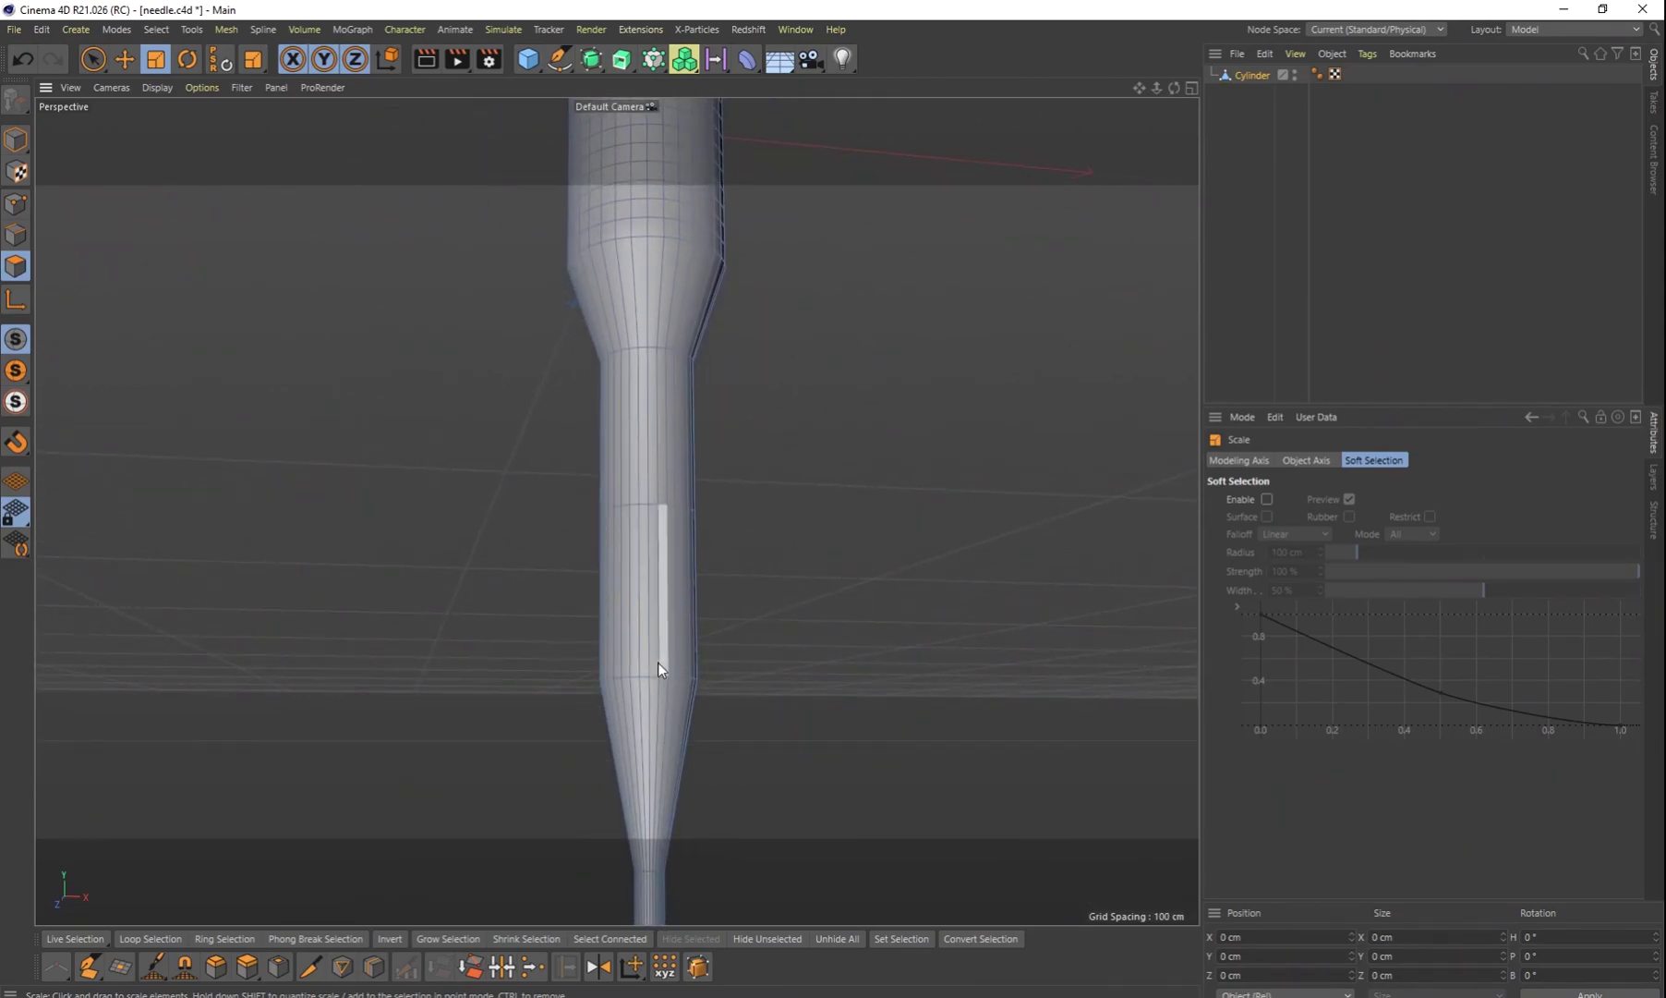
scroll(753, 674, "down", 3)
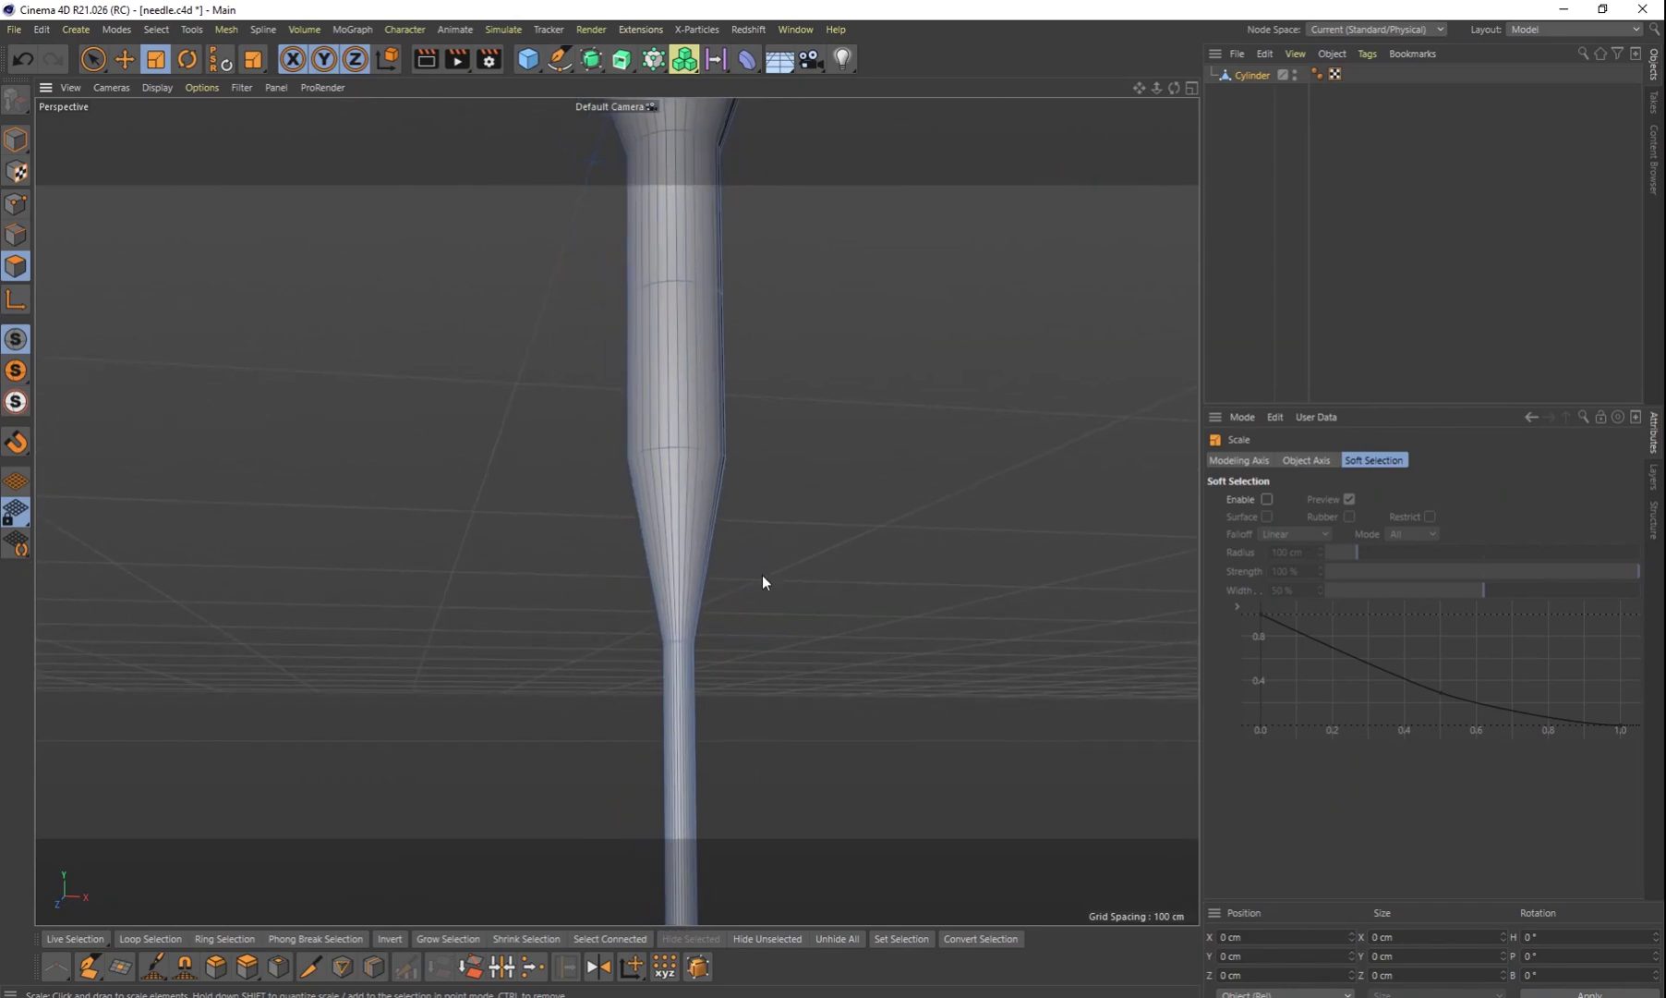
scroll(683, 637, "up", 5)
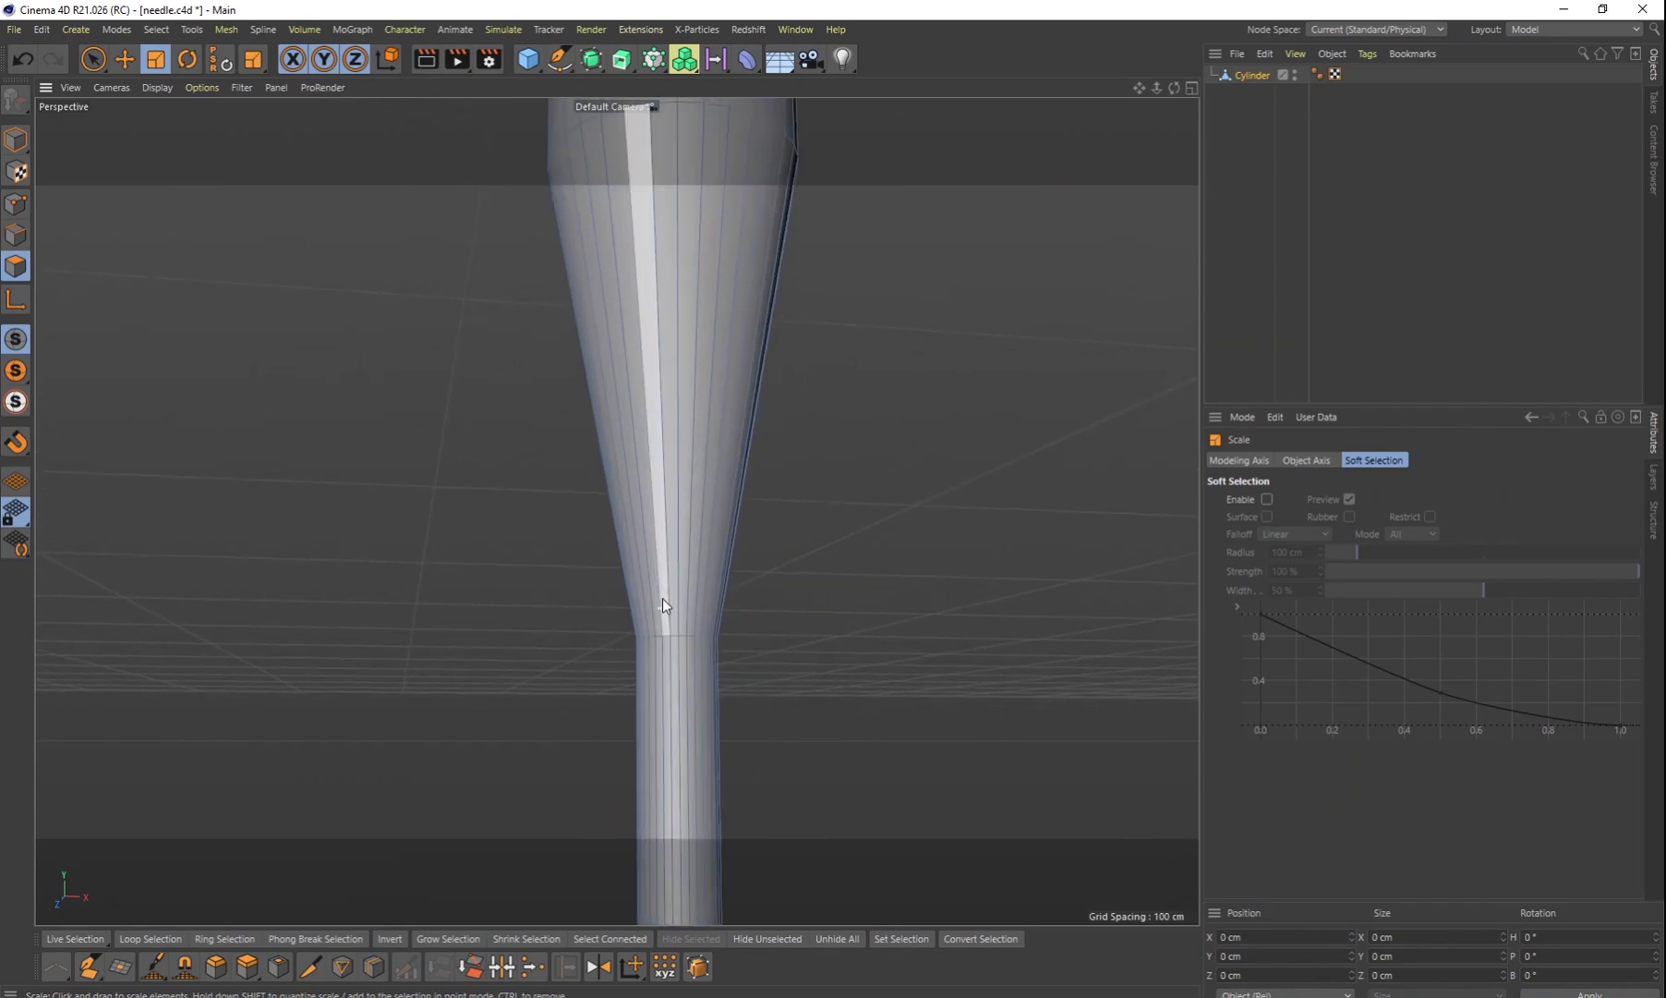
scroll(684, 612, "up", 2)
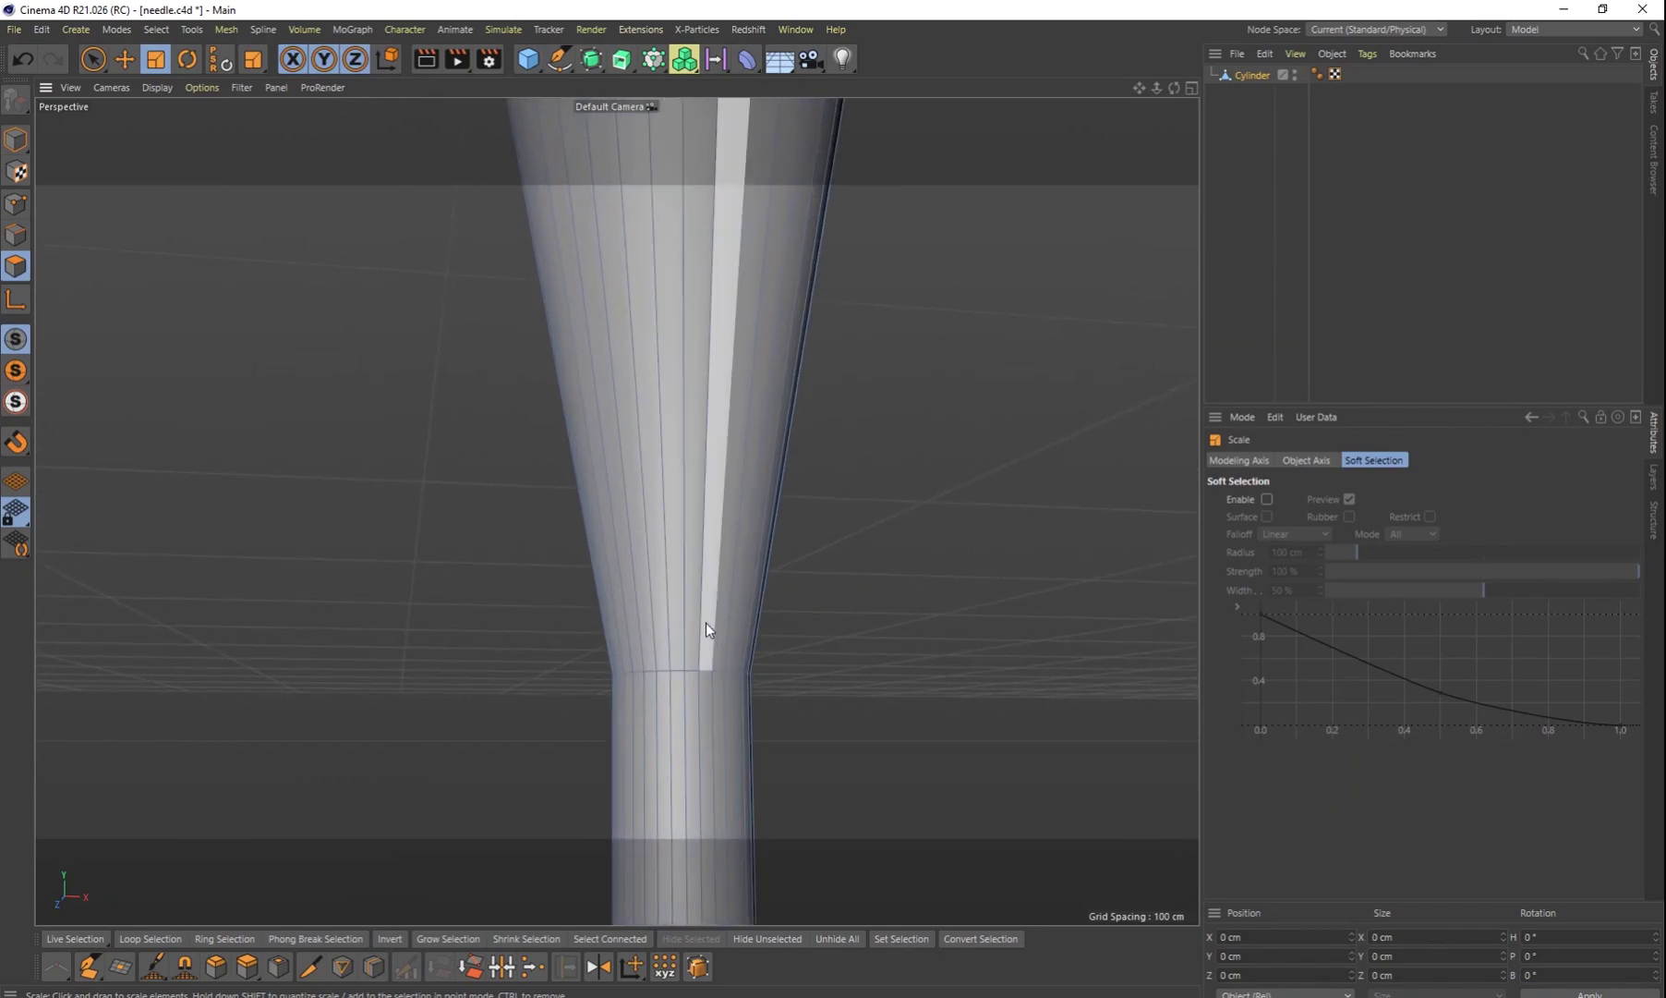
key("k")
key("l")
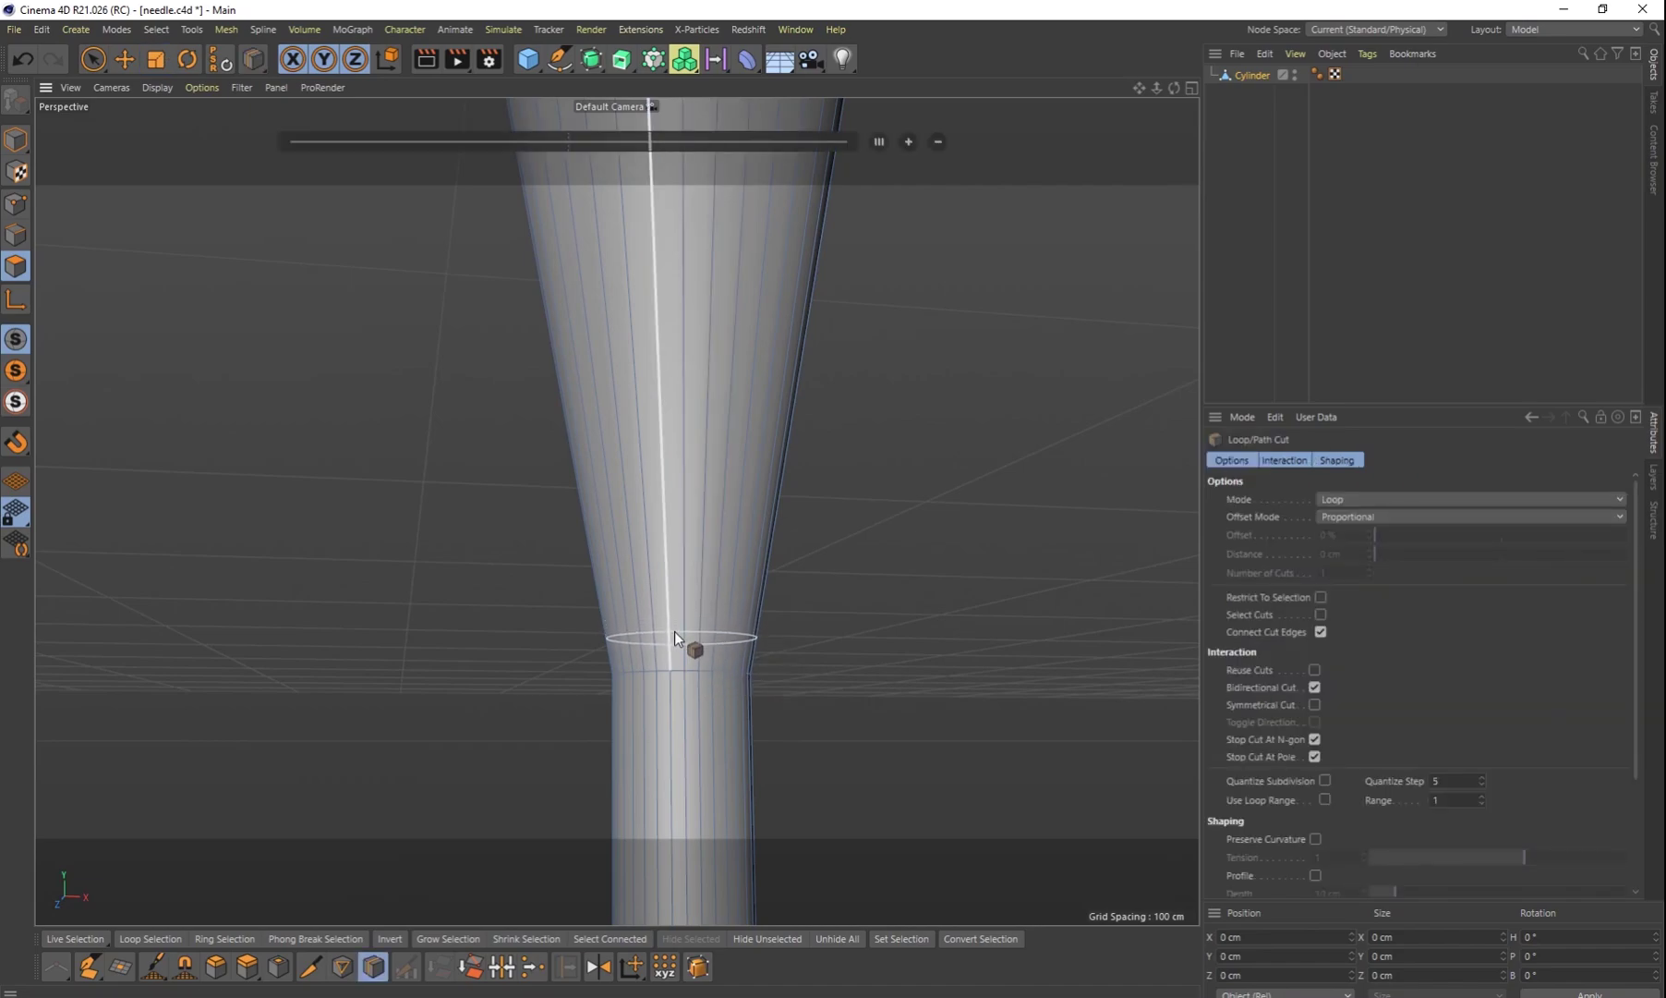
left_click(675, 632)
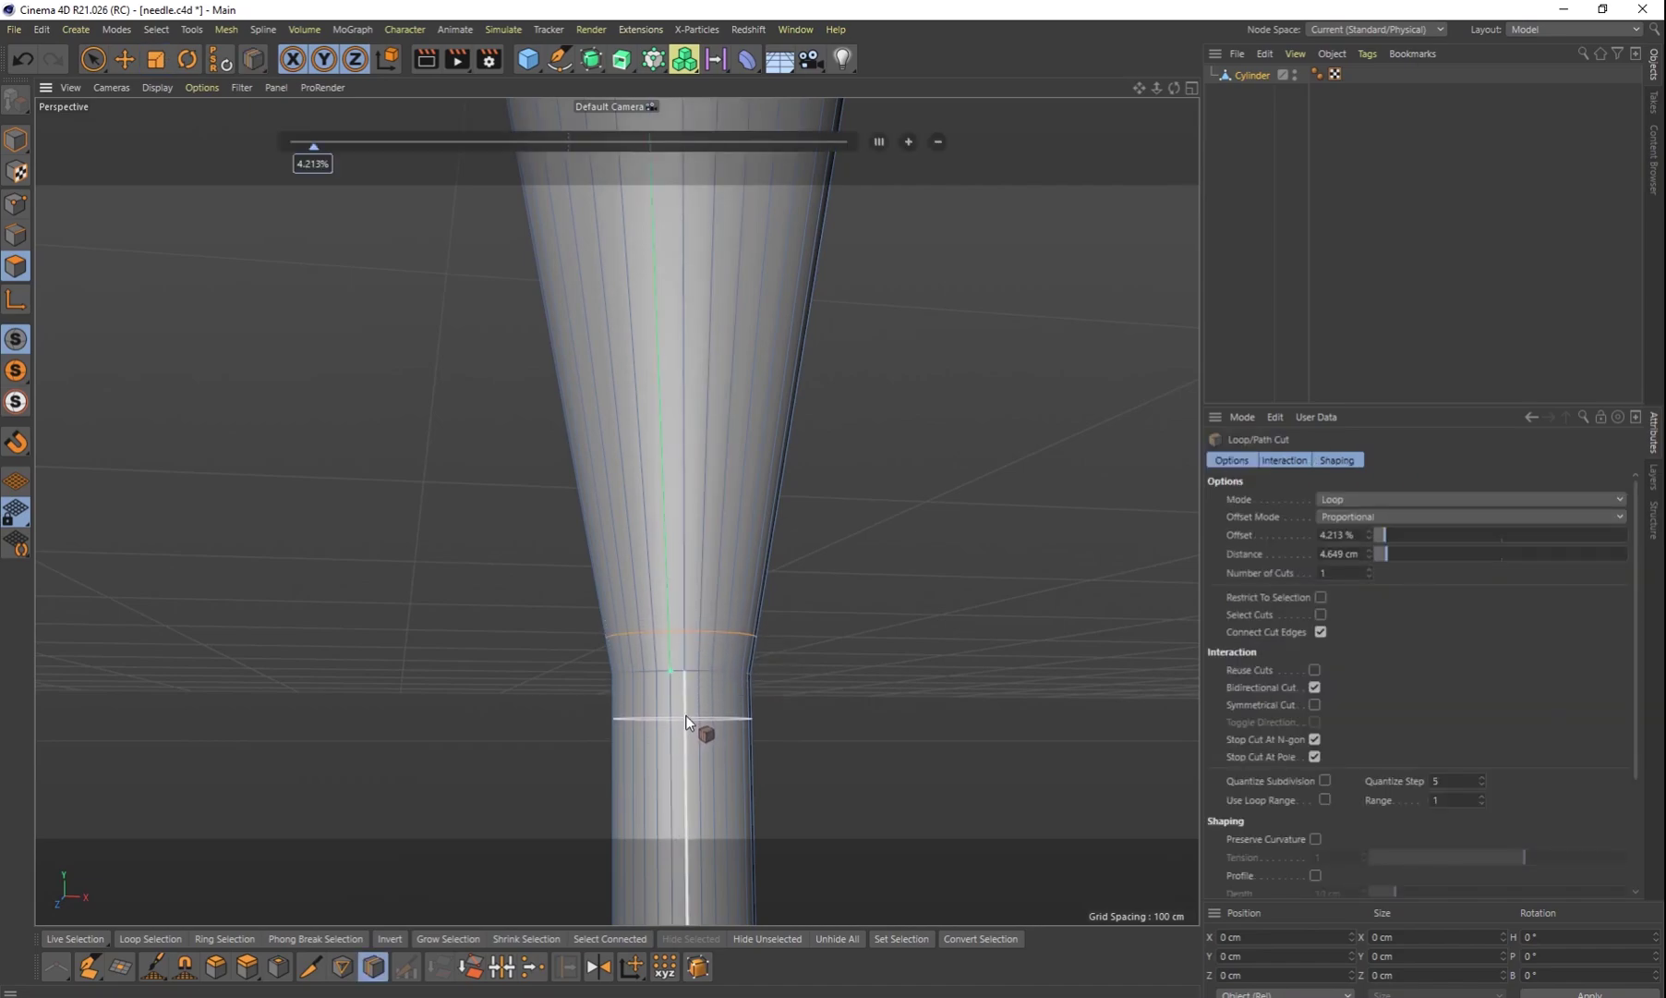
left_click(686, 711)
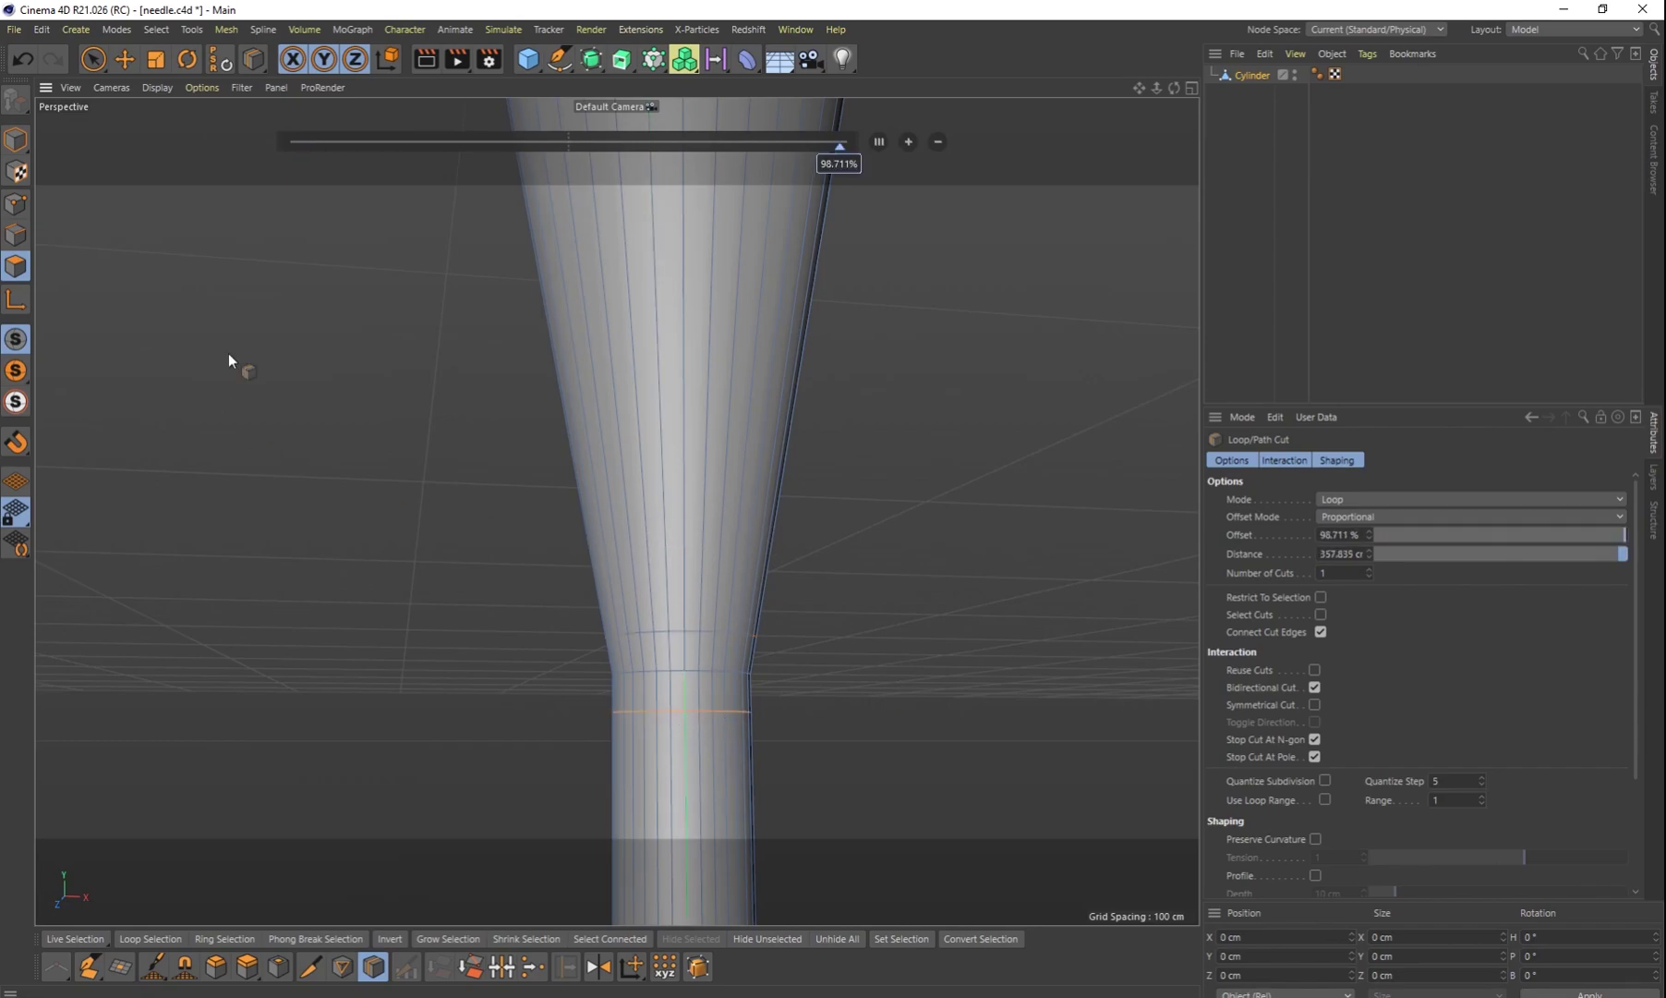
left_click(124, 58)
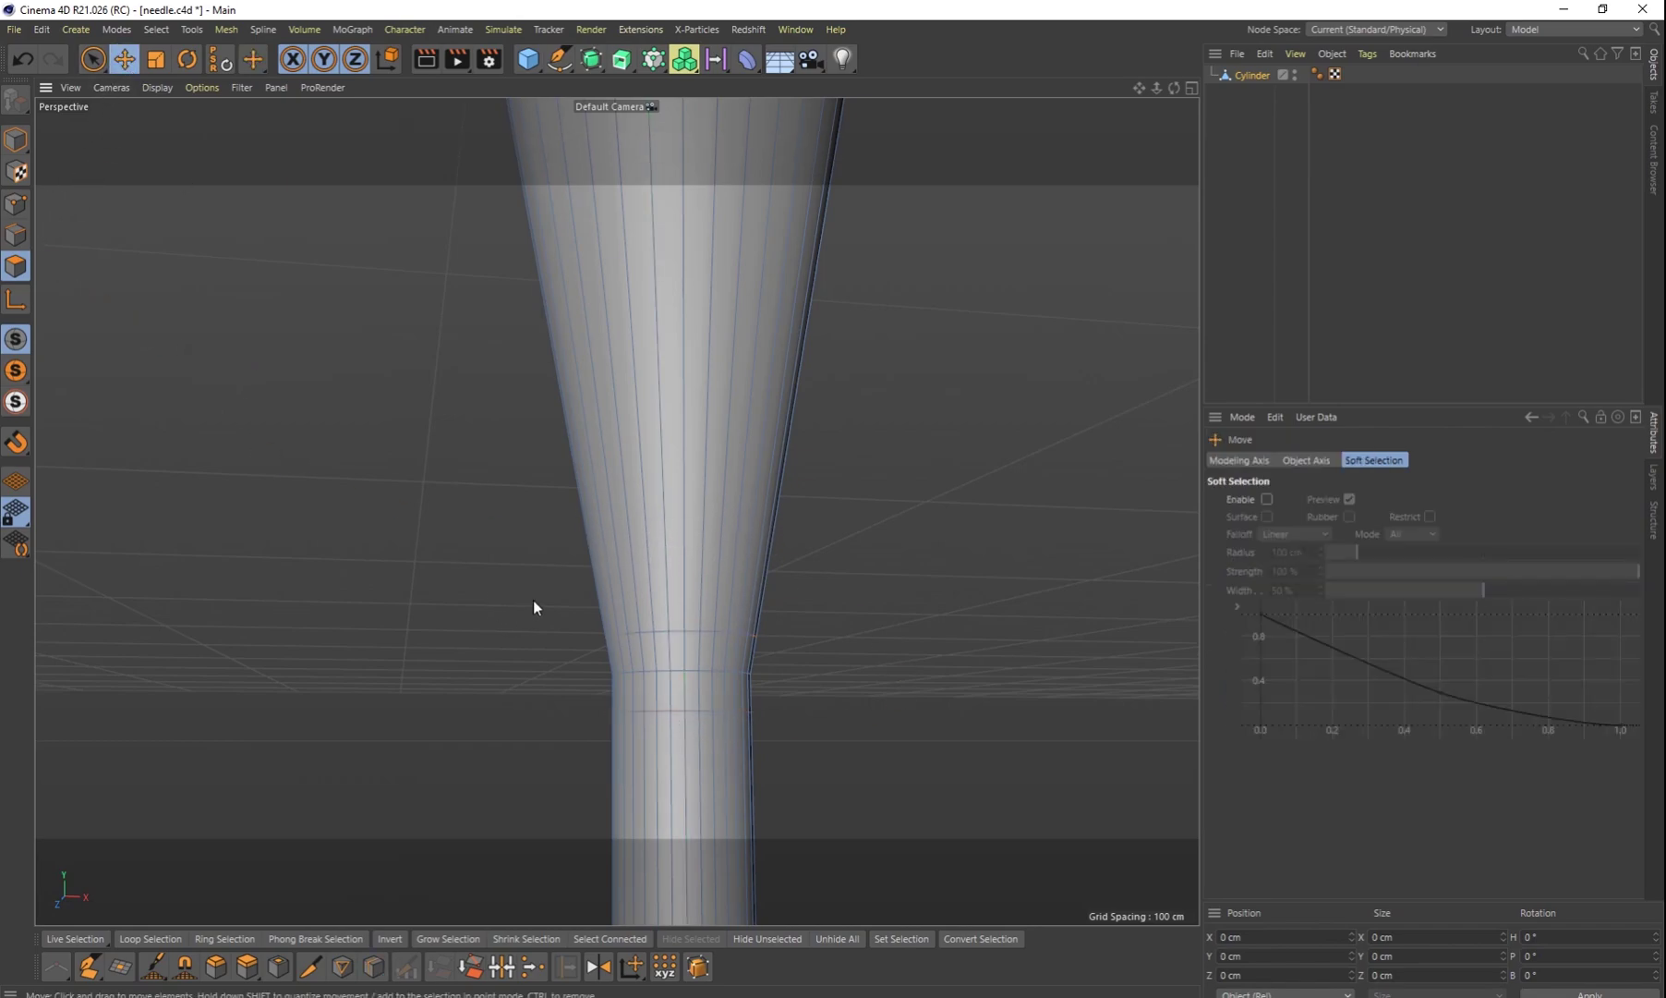
Step: Loop-select the two narrow bands at the needle joint and scale them up uniformly to about 26 cm in diameter
key("u")
key("l")
left_click(689, 655)
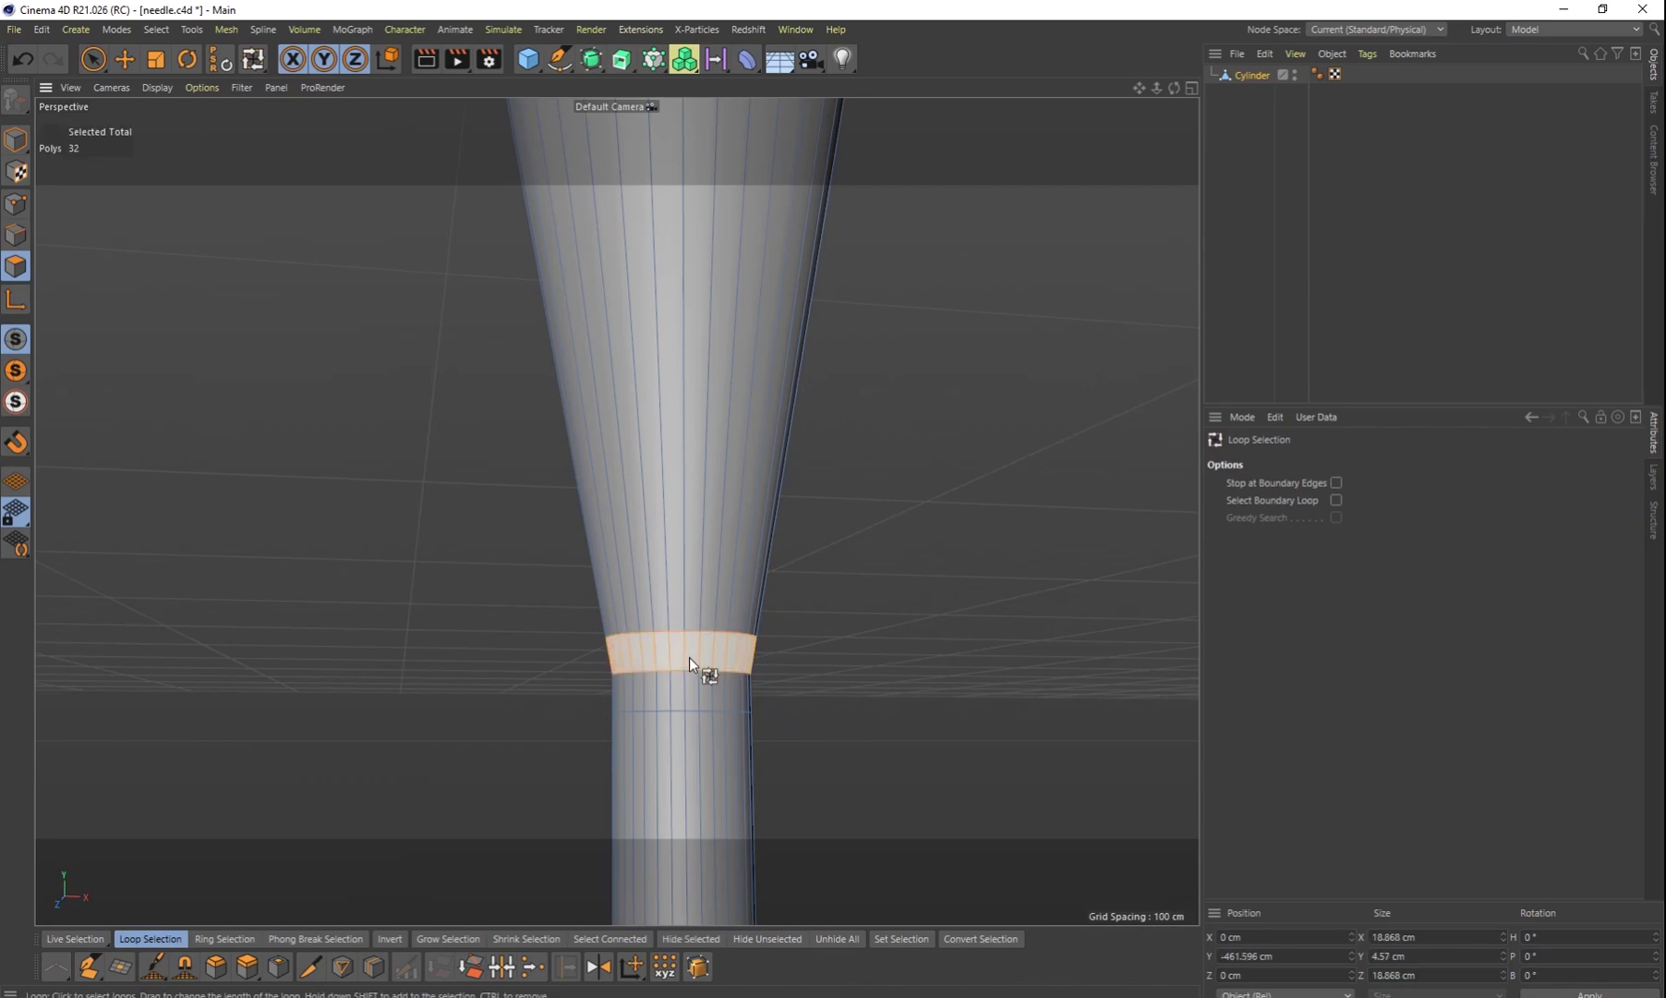
left_click(734, 688, "shift")
key("t")
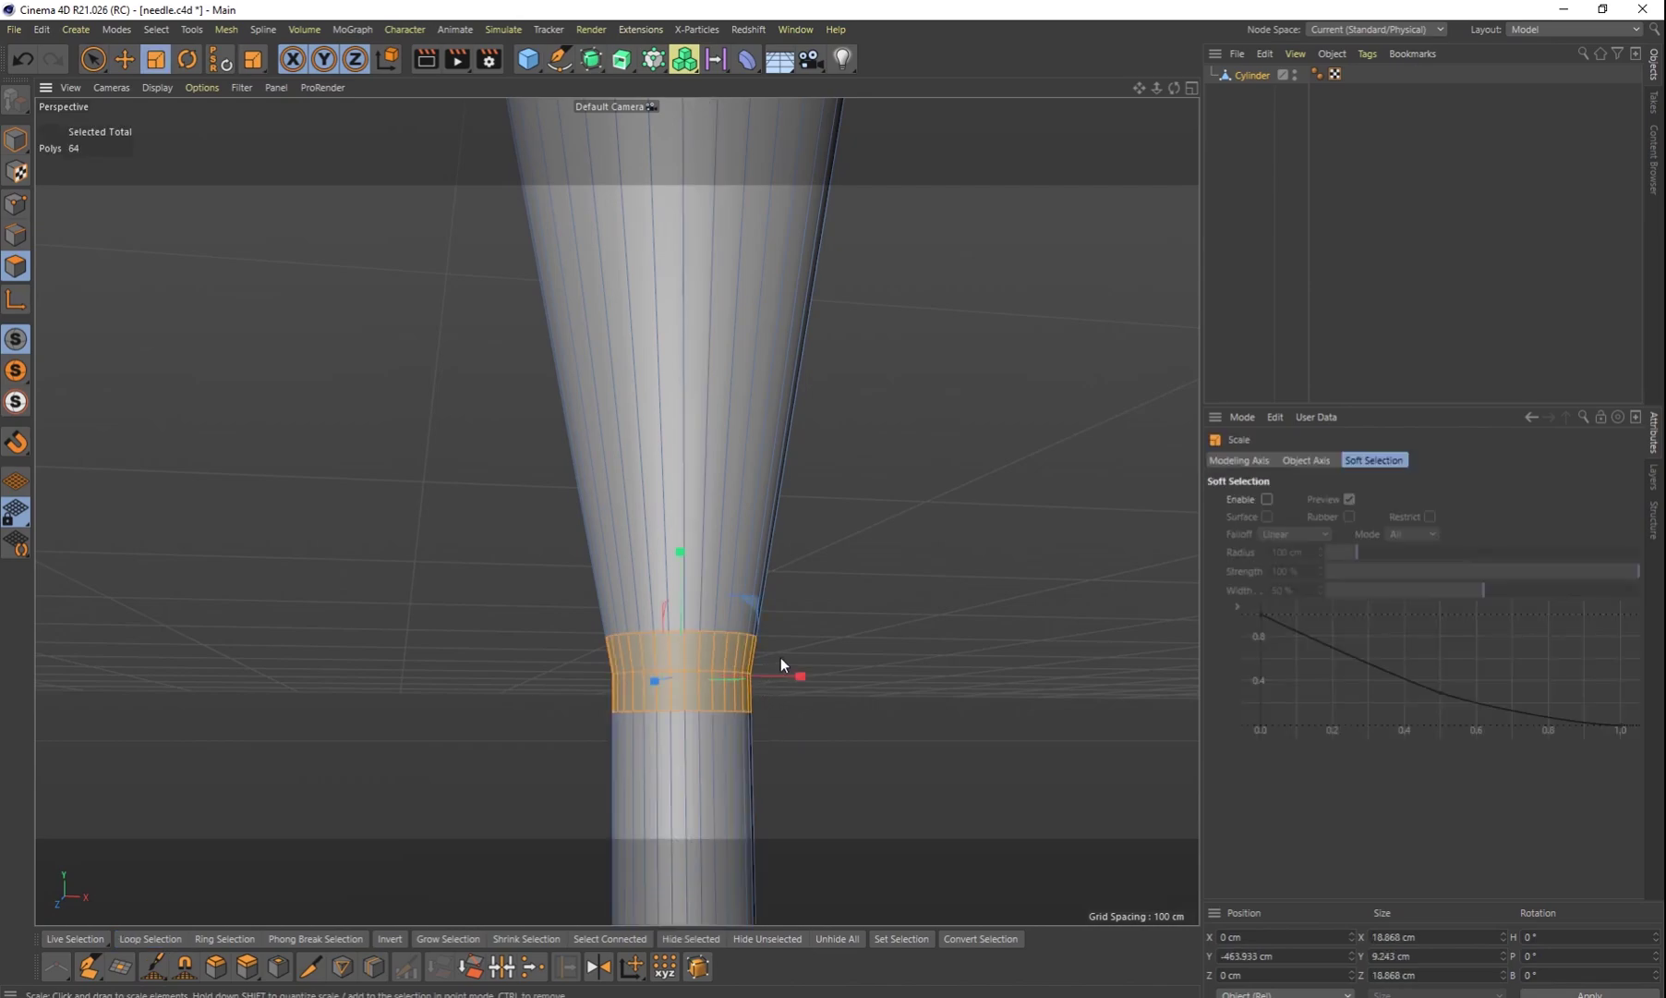
left_click_drag(817, 632, 1032, 610, "ctrl")
key("ctrl+z")
left_click_drag(862, 611, 1076, 545)
scroll(965, 683, "down", 5)
left_click_drag(969, 722, 904, 709, "alt")
key("e")
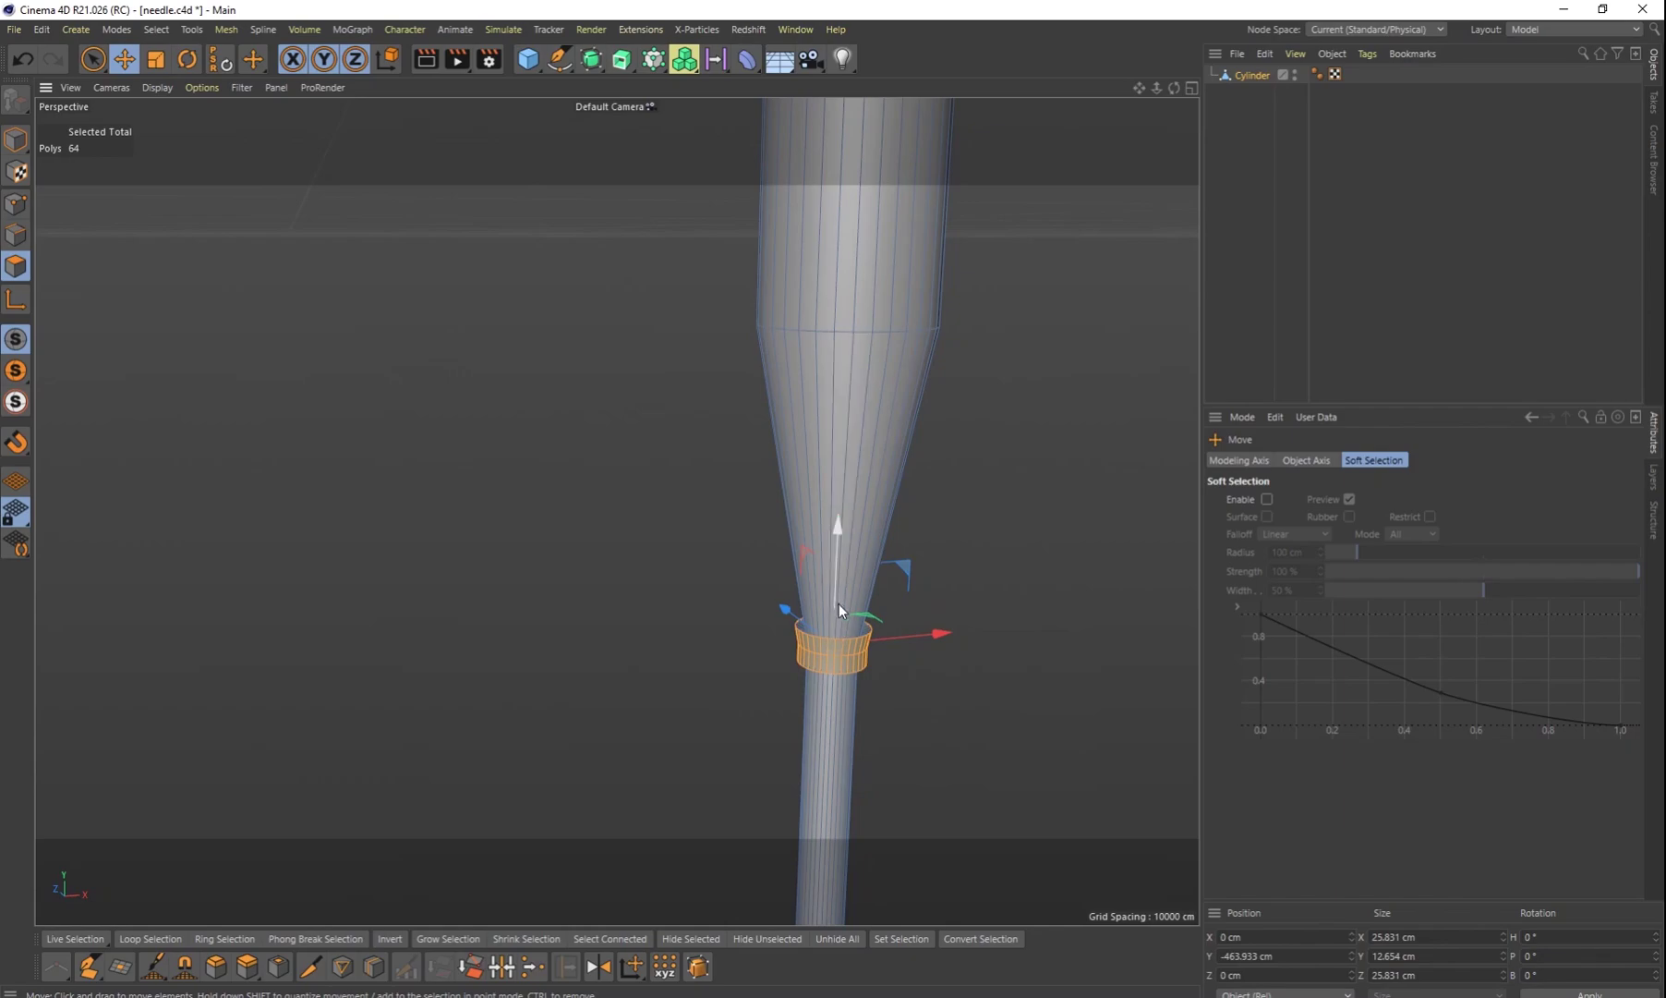
left_click_drag(839, 532, 839, 519)
key("ctrl+z")
Step: Switch to Model mode, deselect the cylinder and examine the overall shape of the syringe
left_click_drag(898, 707, 910, 683, "alt")
scroll(925, 720, "down", 5)
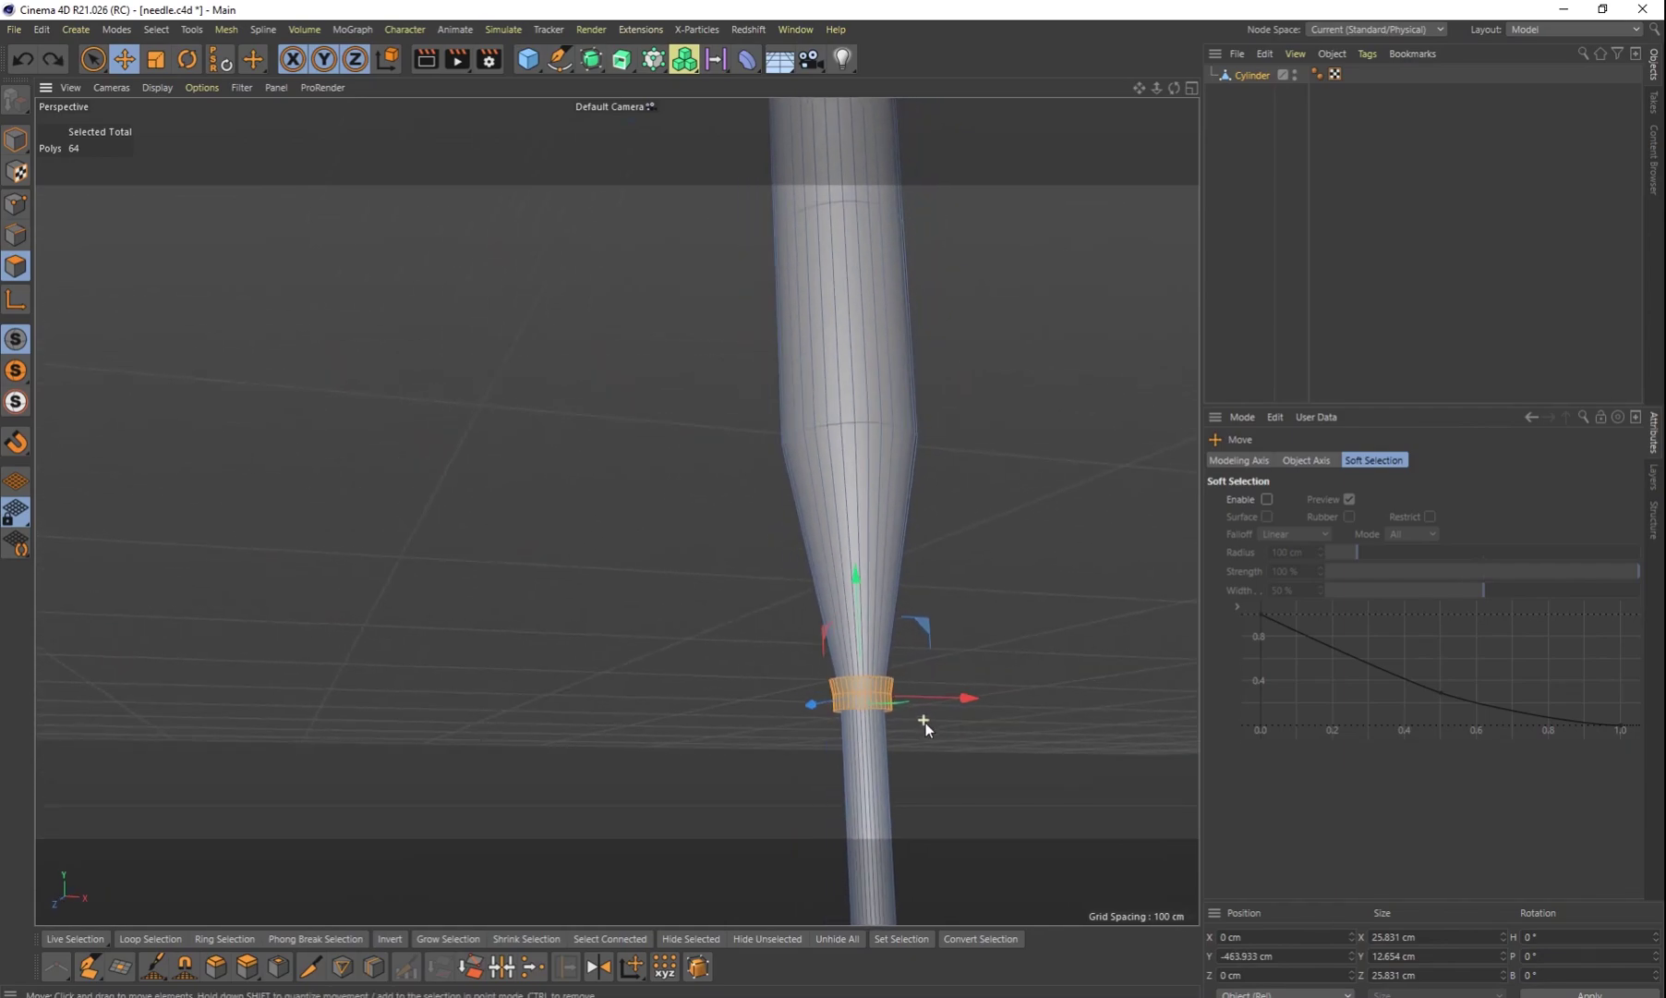
middle_click_drag(931, 726, 839, 563, "alt")
scroll(838, 564, "down", 2)
scroll(839, 564, "down", 4)
left_click_drag(846, 667, 916, 648, "alt")
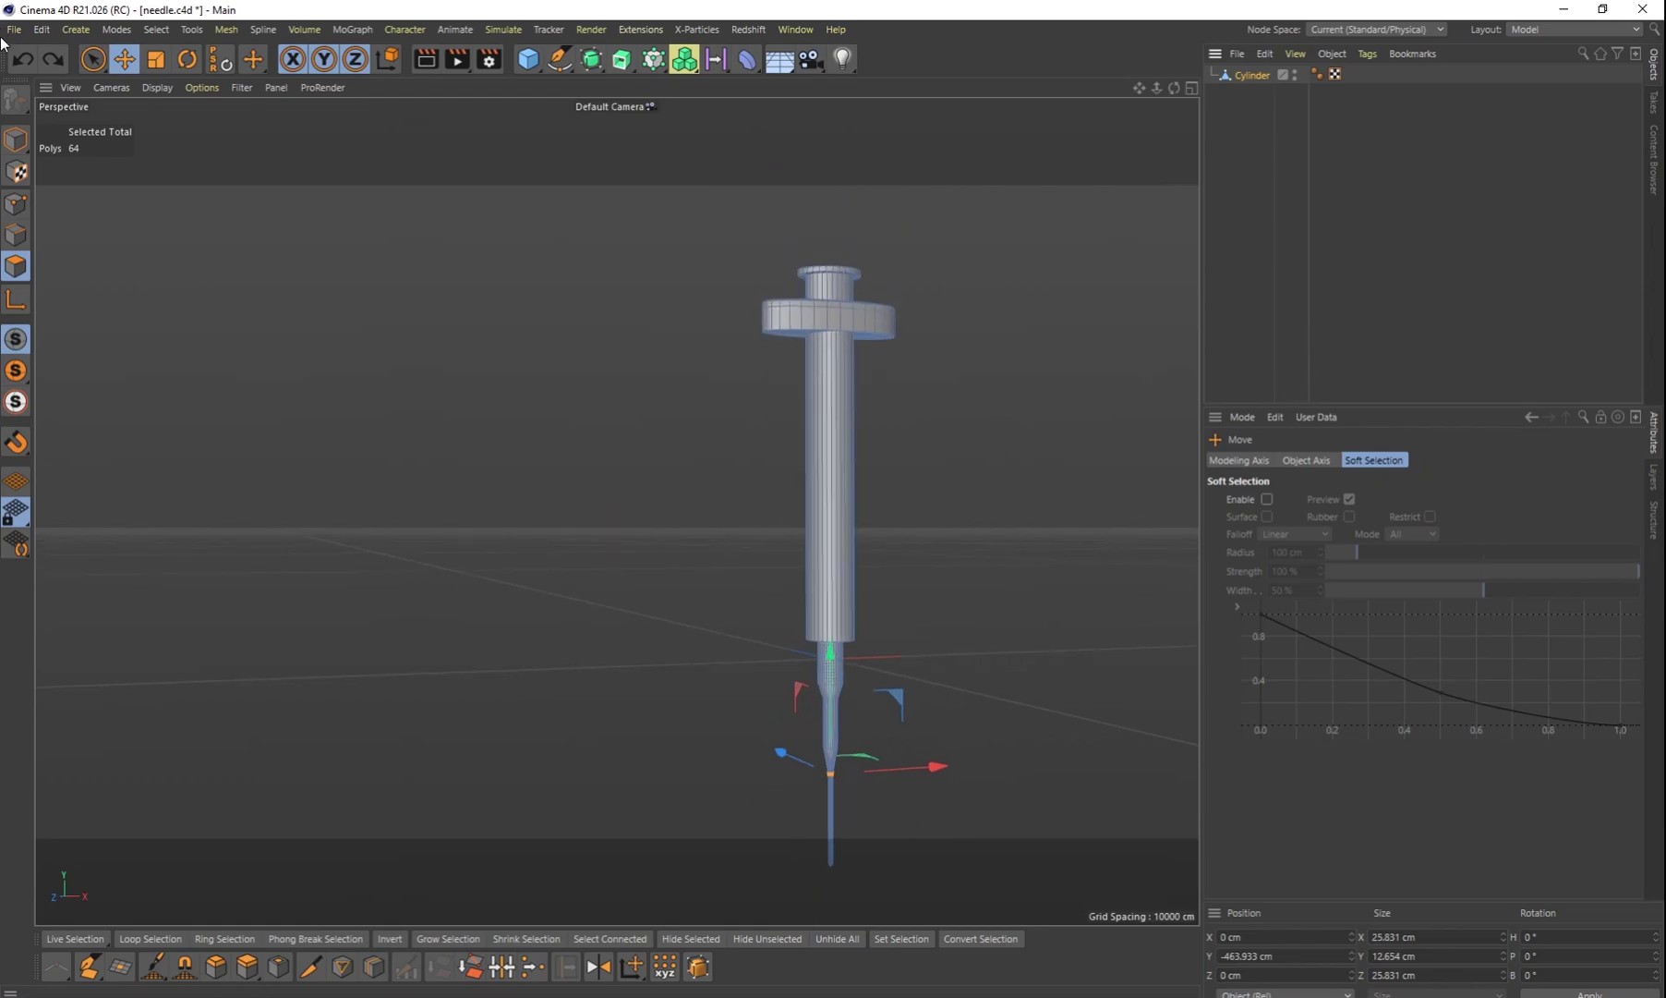
left_click(16, 139)
left_click(1020, 683)
left_click_drag(1039, 604, 997, 560, "alt")
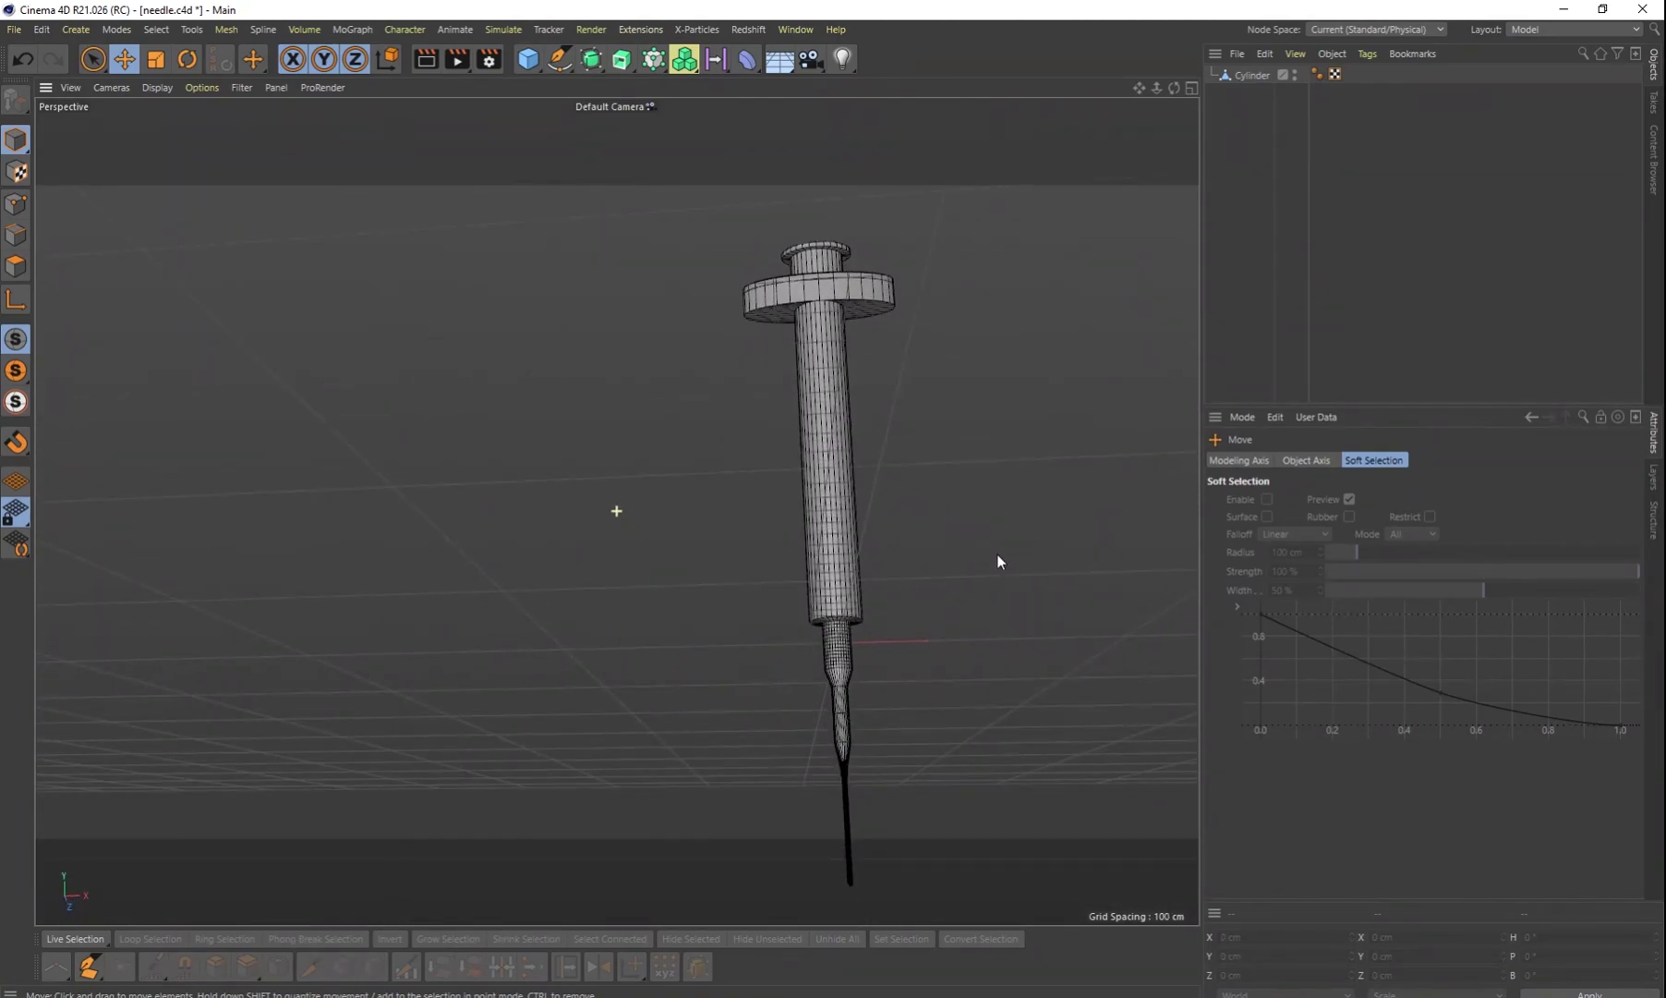
Step: Rectangle-select the polygons around the barrel's lower end in Polygon mode, including the ring-shaped bottom face
scroll(855, 646, "up", 8)
left_click_drag(843, 643, 659, 563, "alt")
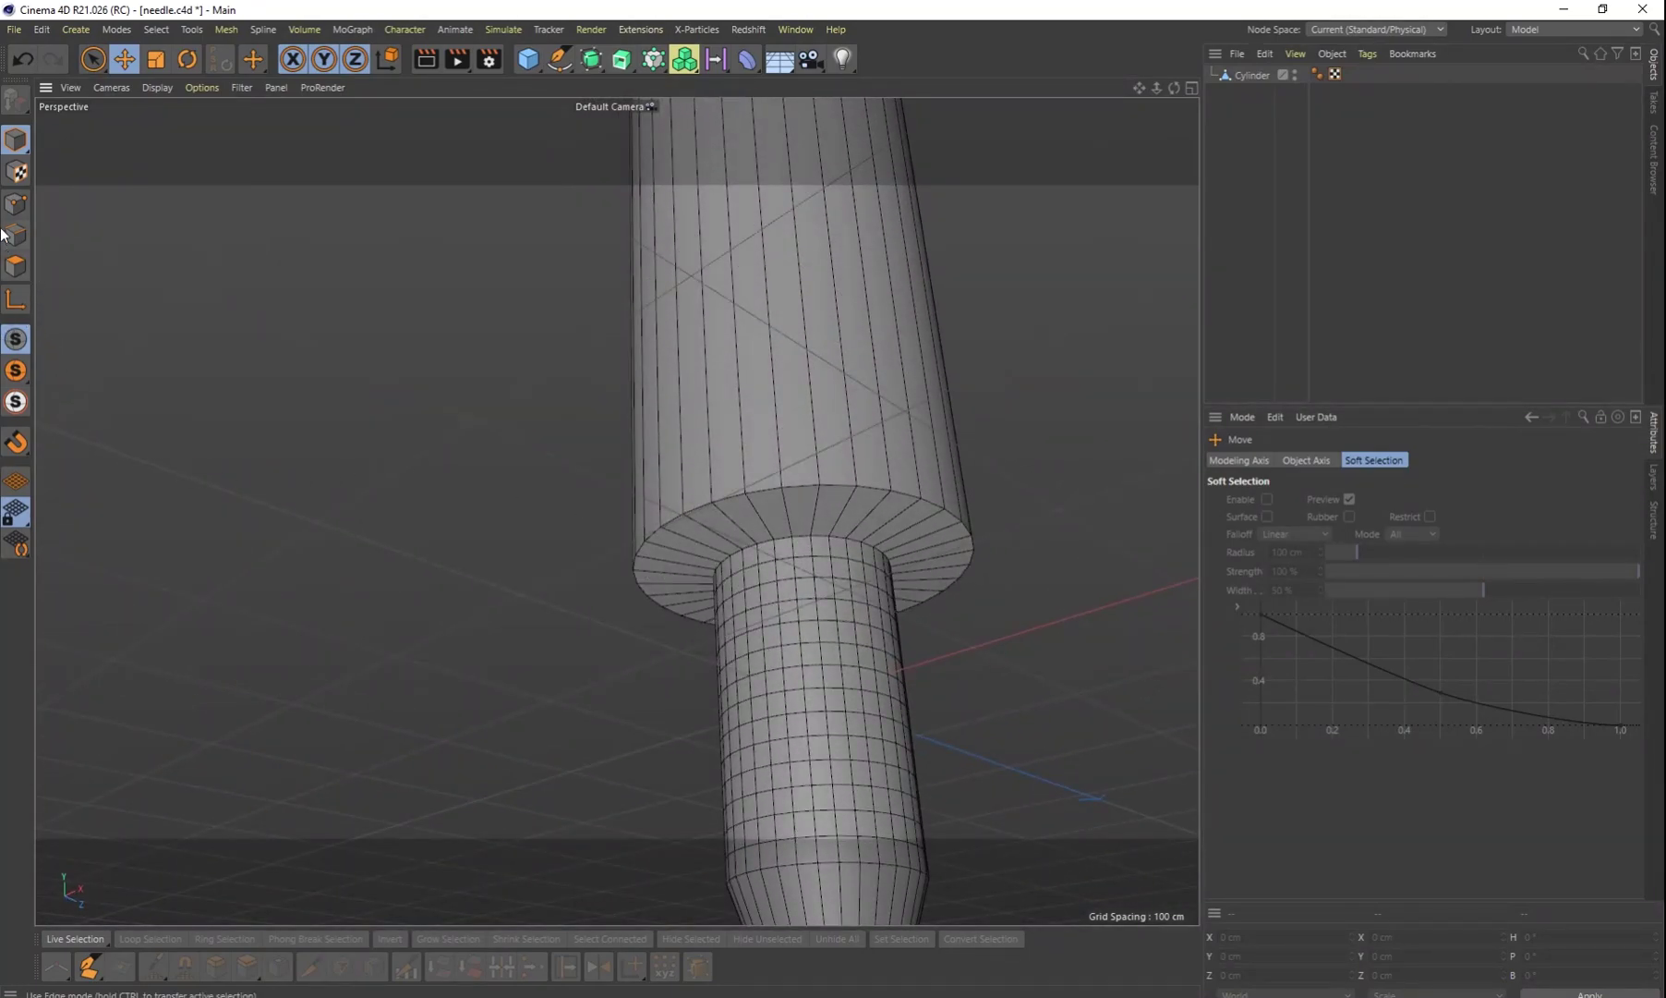
left_click(108, 64)
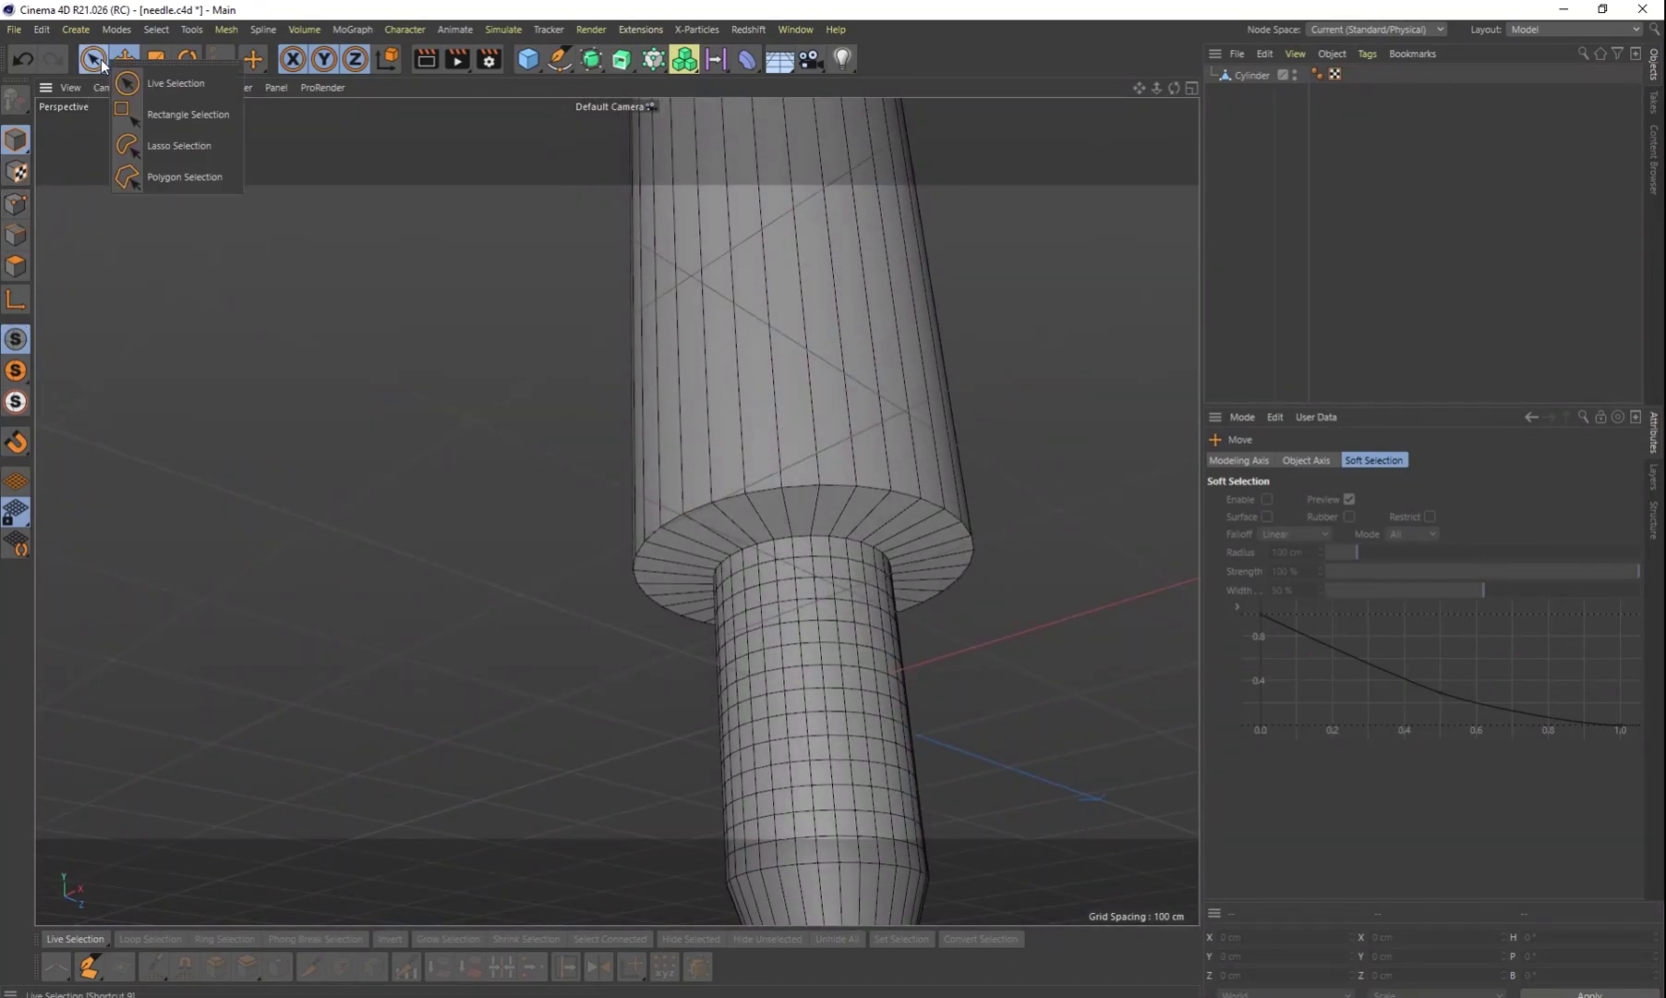
left_click(175, 112)
left_click_drag(592, 440, 1036, 702)
left_click(16, 266)
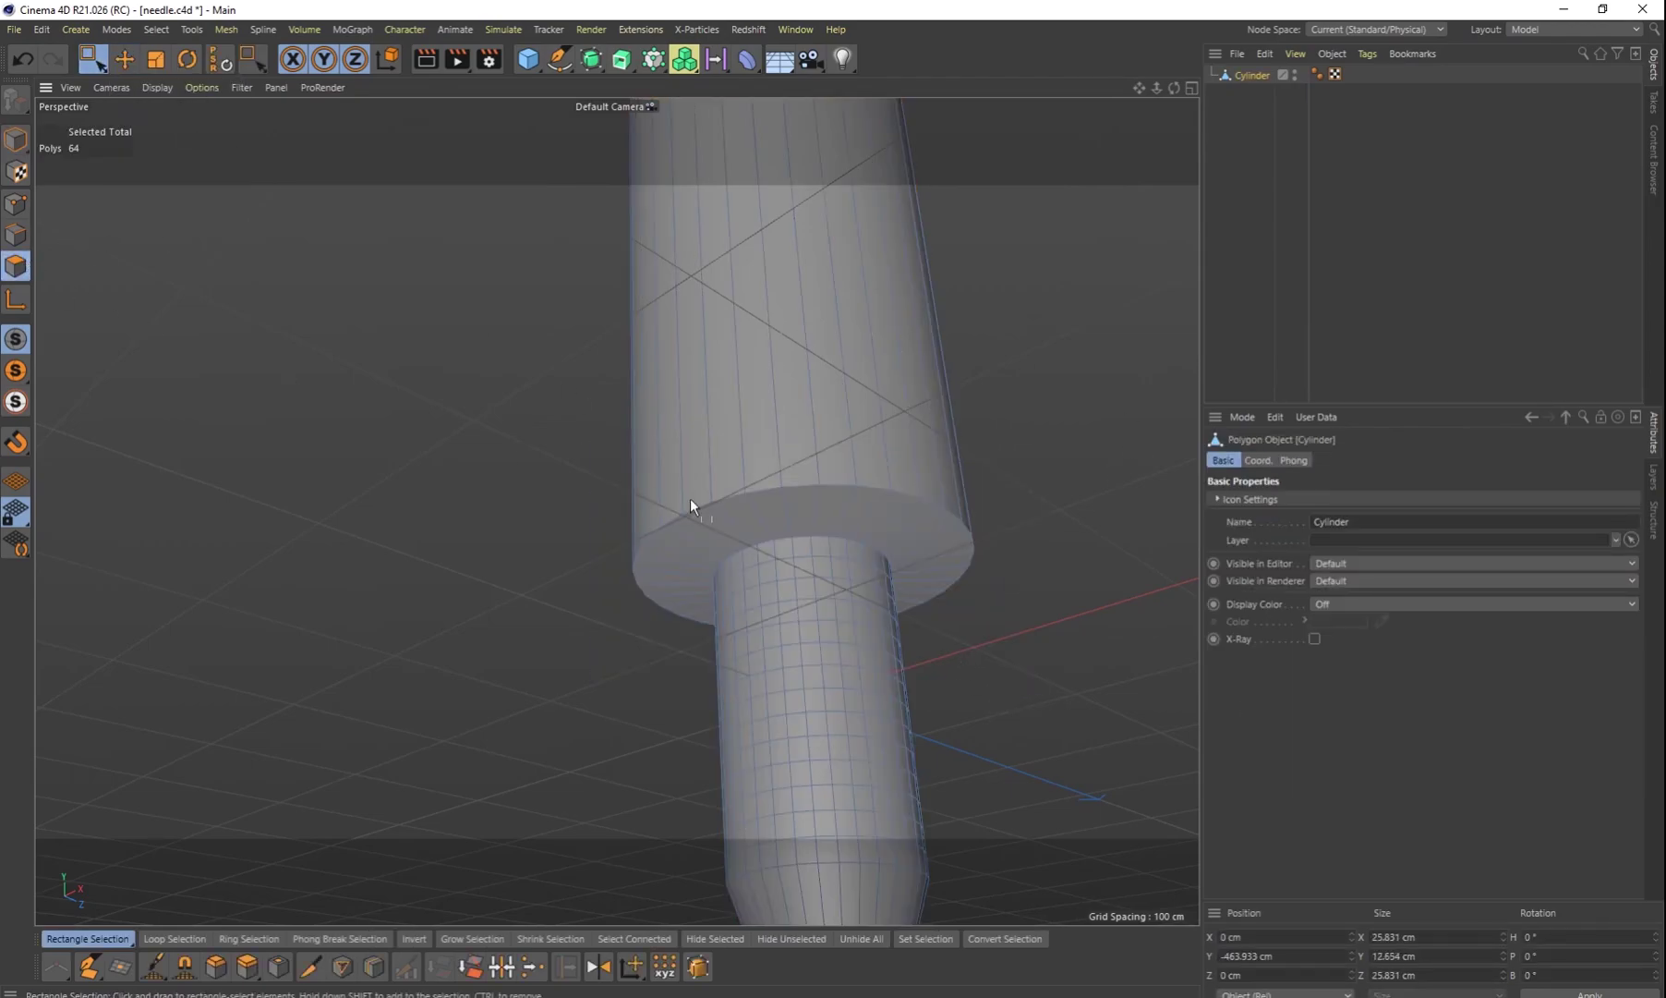
left_click_drag(580, 466, 1014, 678)
left_click_drag(874, 627, 766, 642, "alt")
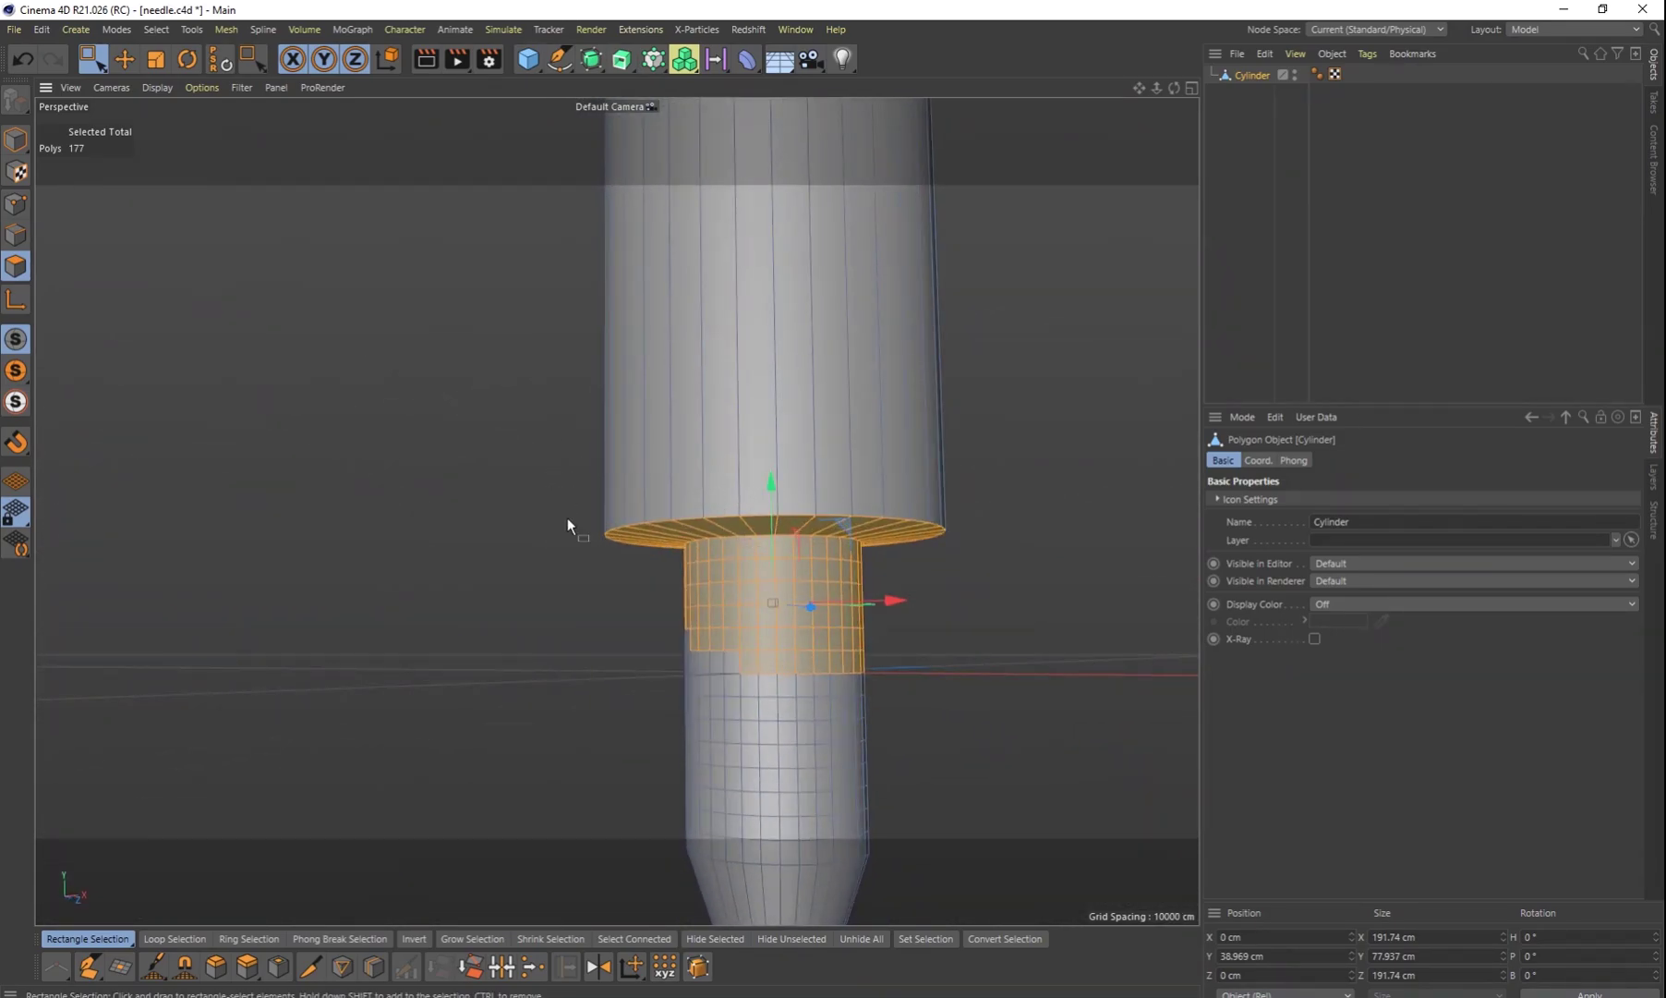
Step: Remove the nozzle's polygon loops from the selection with Loop Selection, leaving only the barrel's ring-shaped bottom face selected
key("u")
key("l")
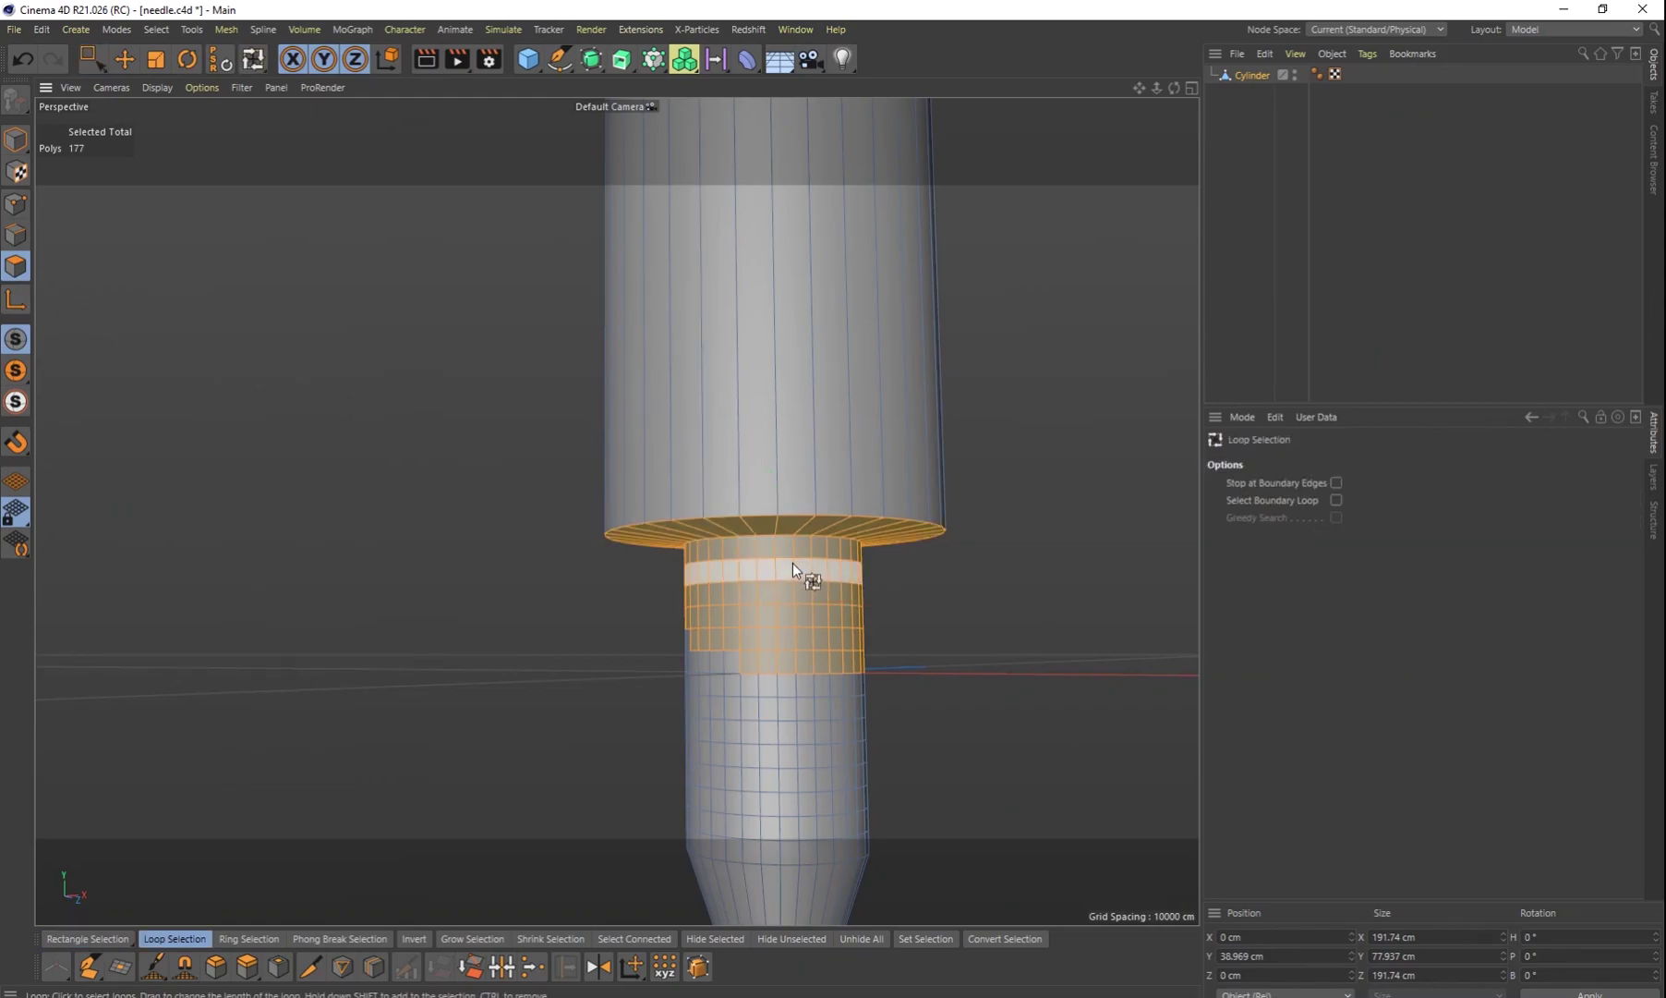
left_click(793, 554, "ctrl")
left_click(789, 568, "ctrl")
left_click(789, 596, "ctrl")
left_click(789, 617, "ctrl")
left_click(789, 638, "ctrl")
left_click(787, 660, "ctrl")
left_click(811, 485, "shift")
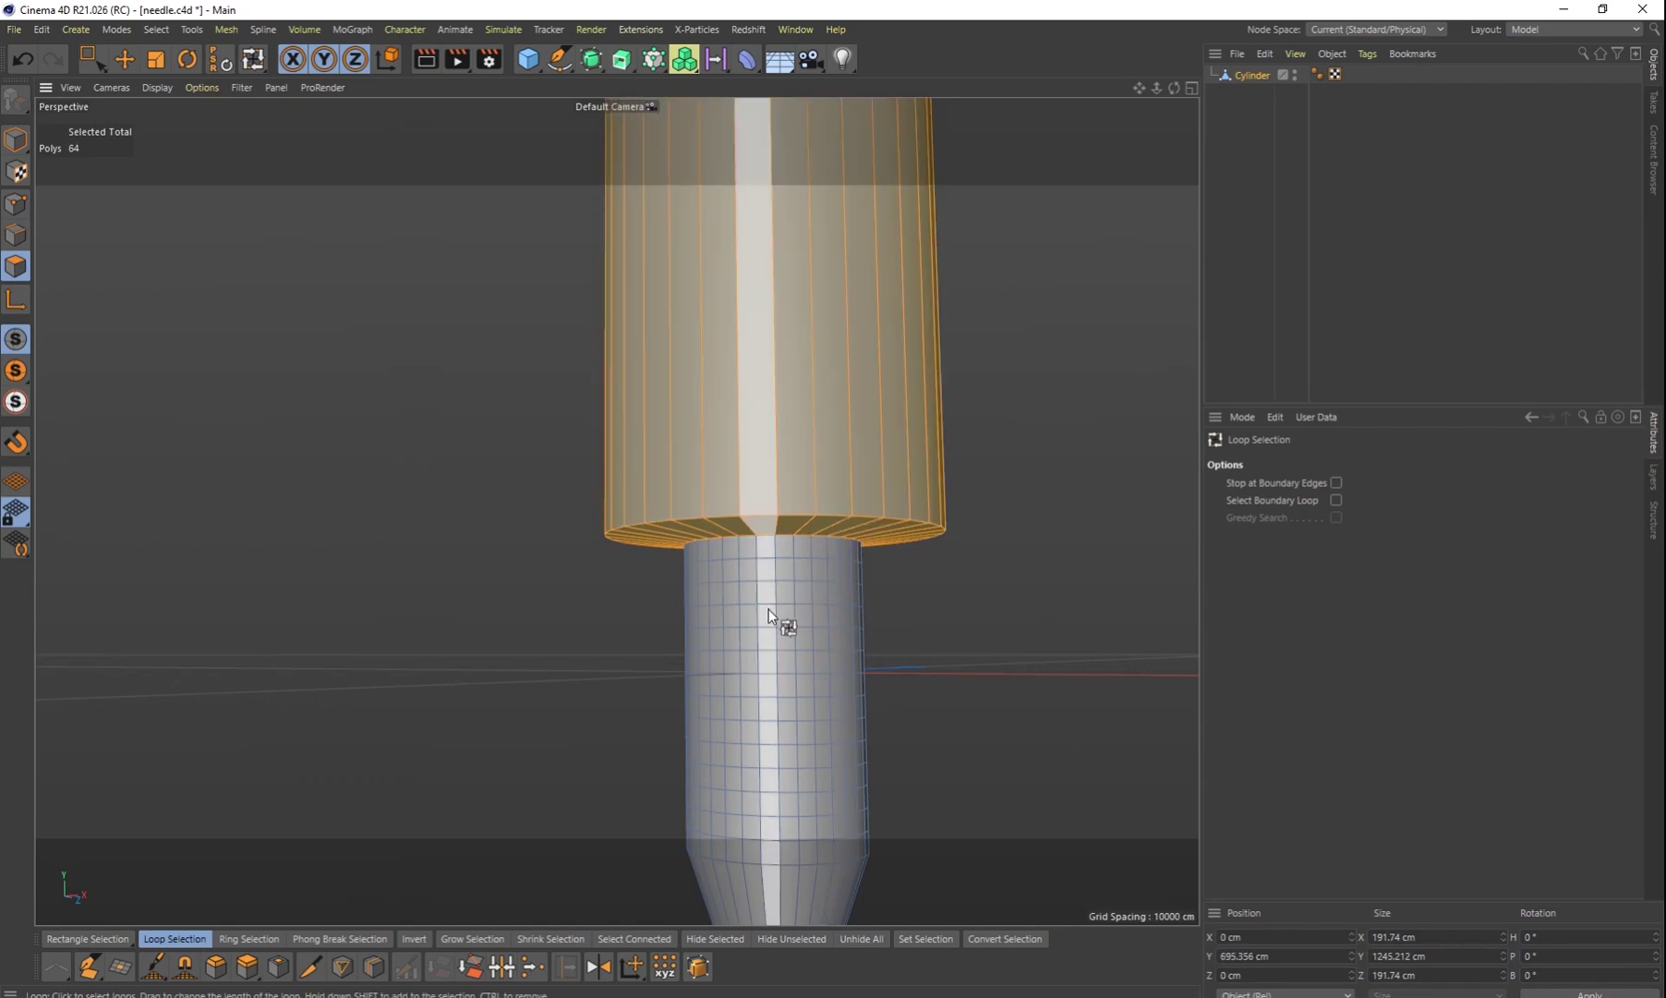
scroll(768, 599, "down", 5)
left_click_drag(767, 634, 769, 482, "alt")
key("ctrl+z")
left_click_drag(757, 603, 748, 632, "alt")
key("e")
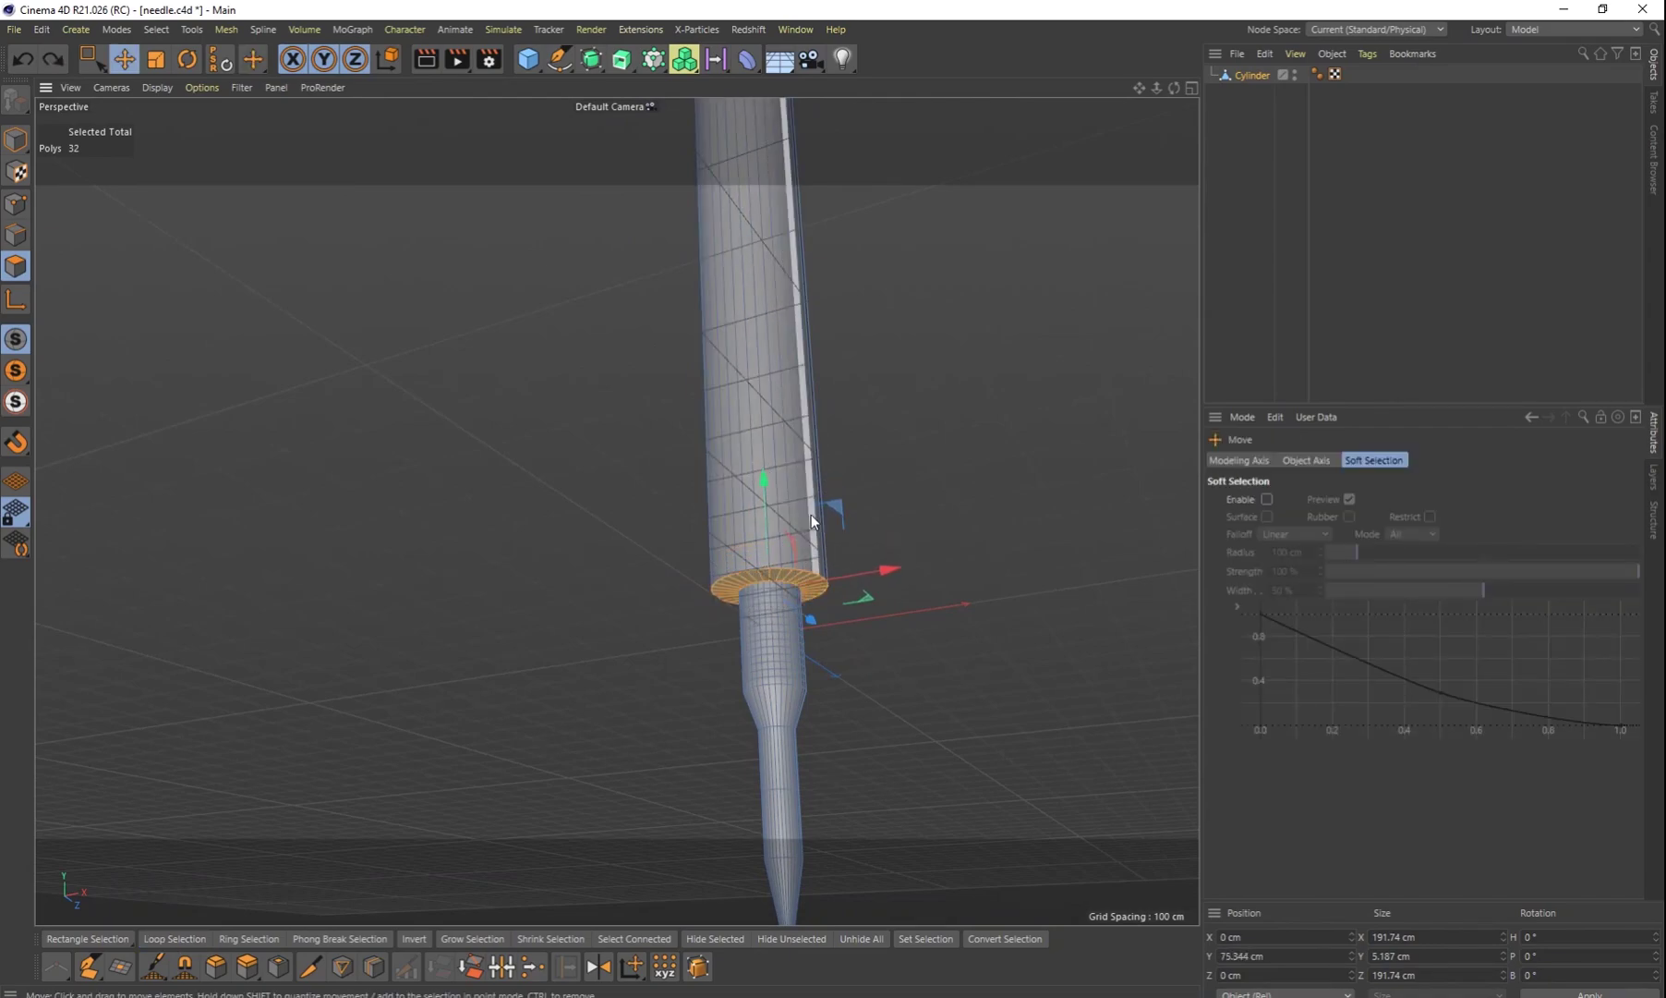
key("t")
left_click_drag(878, 531, 804, 588)
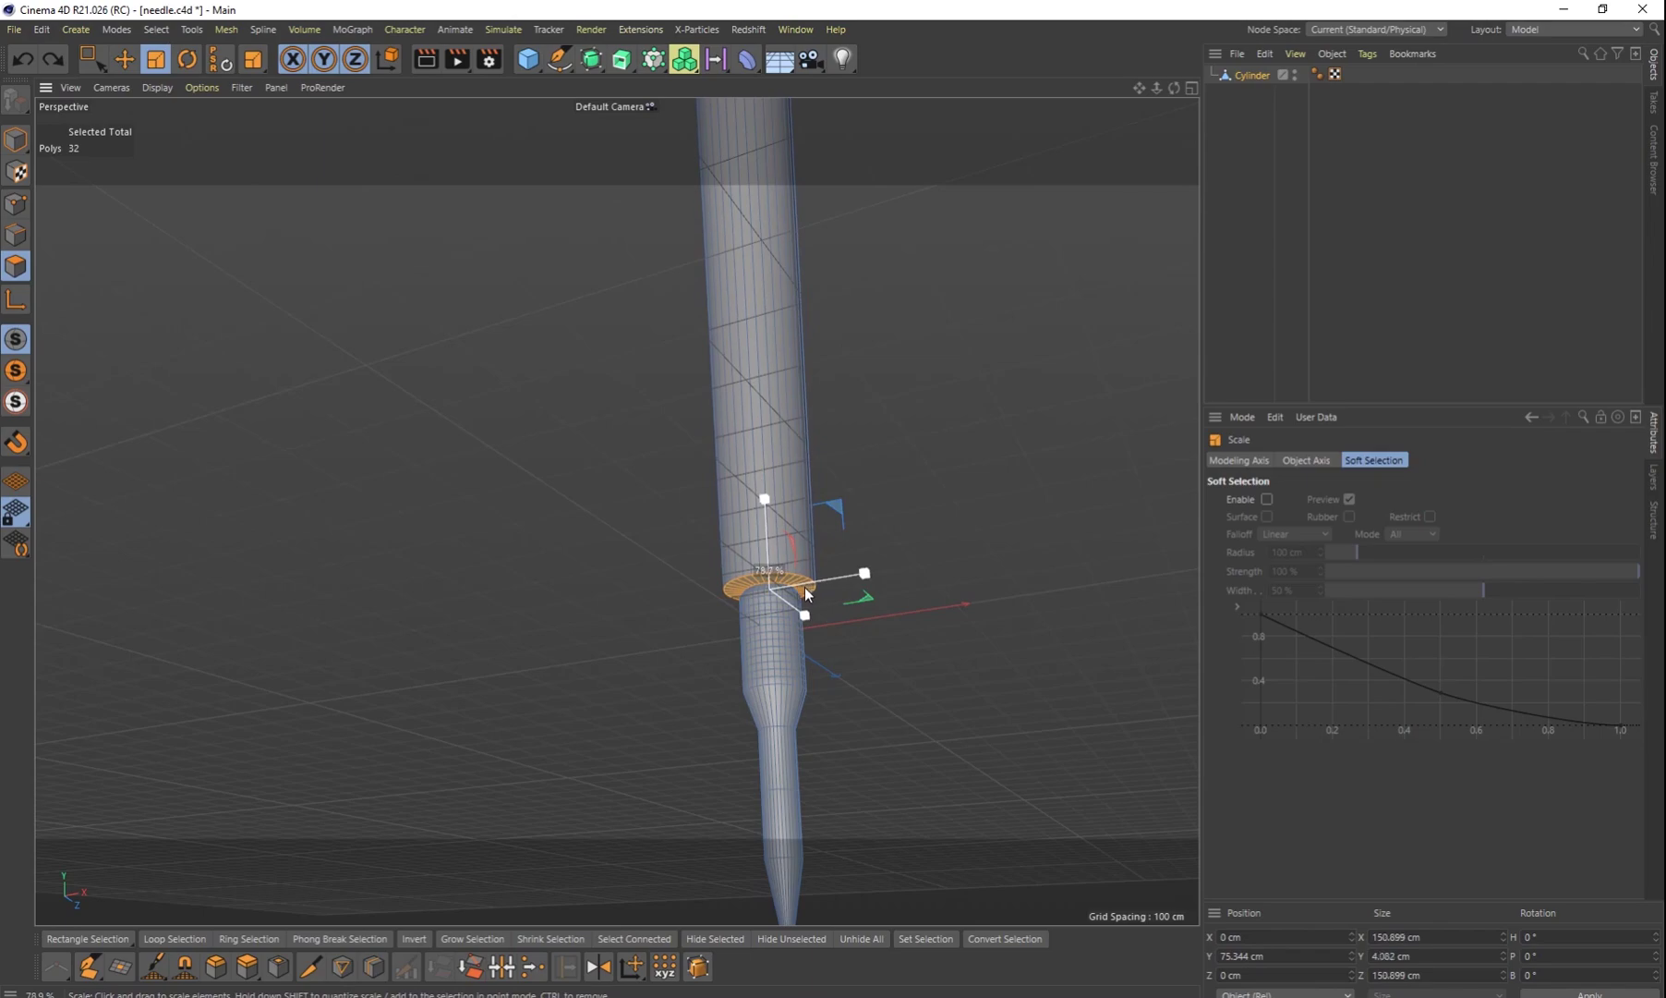
key("ctrl+z")
Step: Lower the barrel's bottom ring to about Y 63 cm and scale it uniformly to about 230 cm in diameter
key("e")
mouse_move(764, 484)
left_mouse_down()
mouse_move(760, 531)
mouse_move(770, 488)
left_mouse_up()
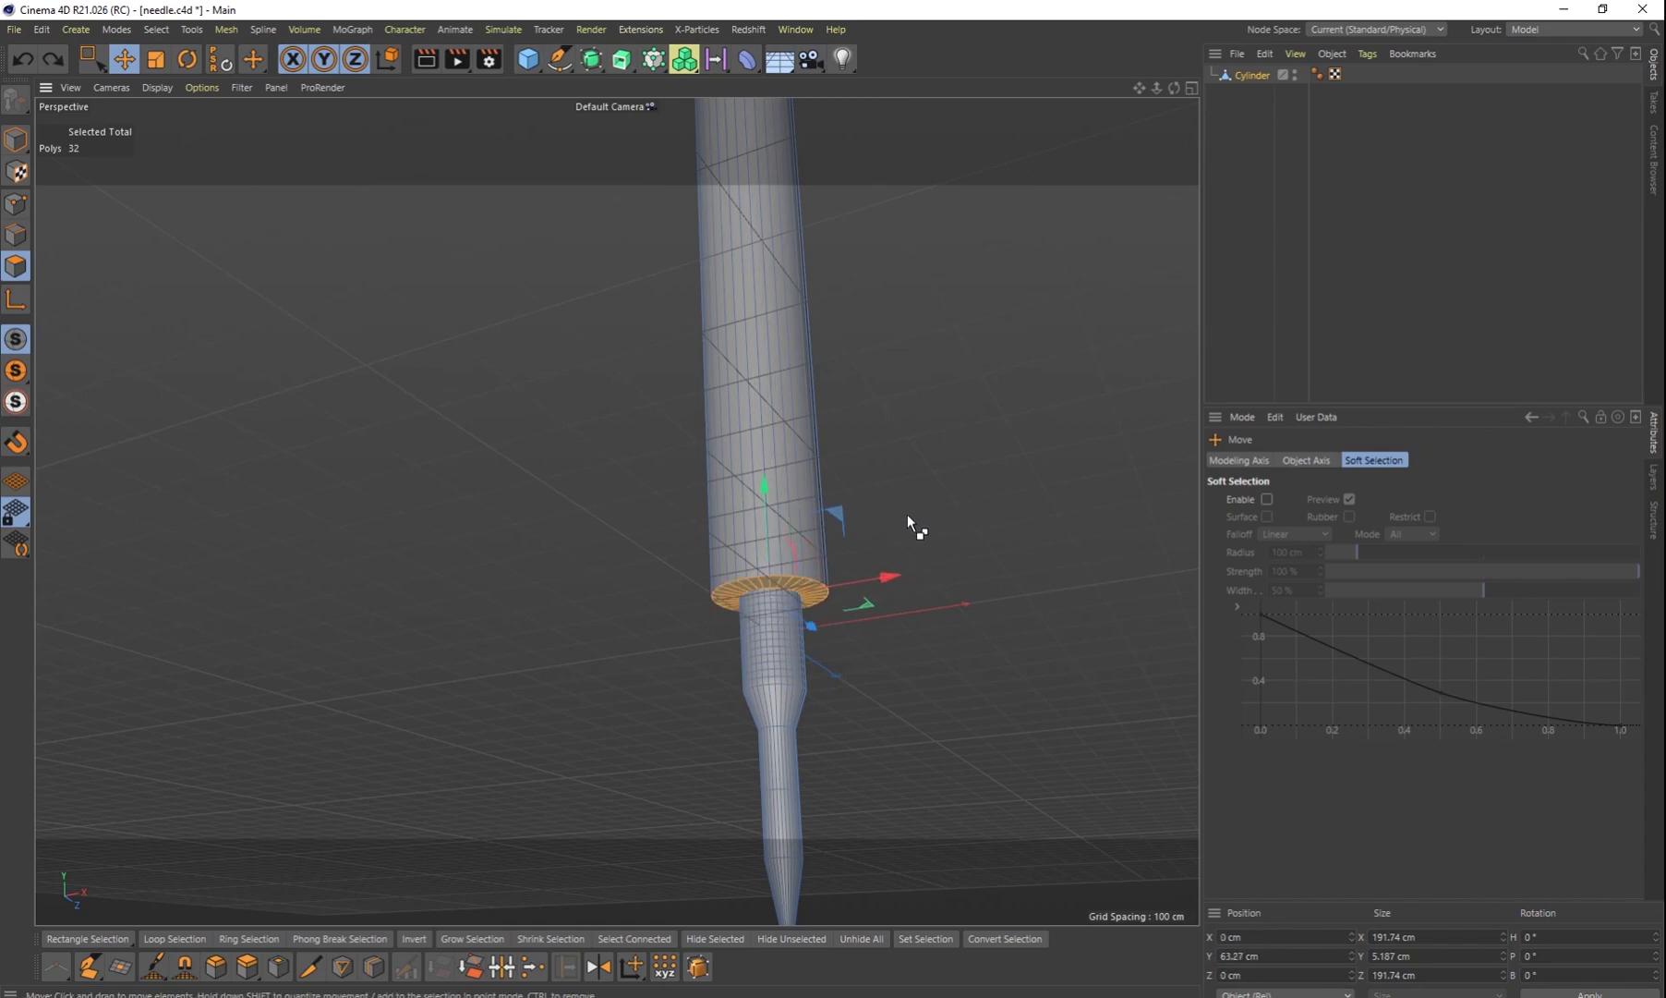
key("t")
left_click_drag(905, 526, 900, 607)
scroll(799, 600, "up", 5)
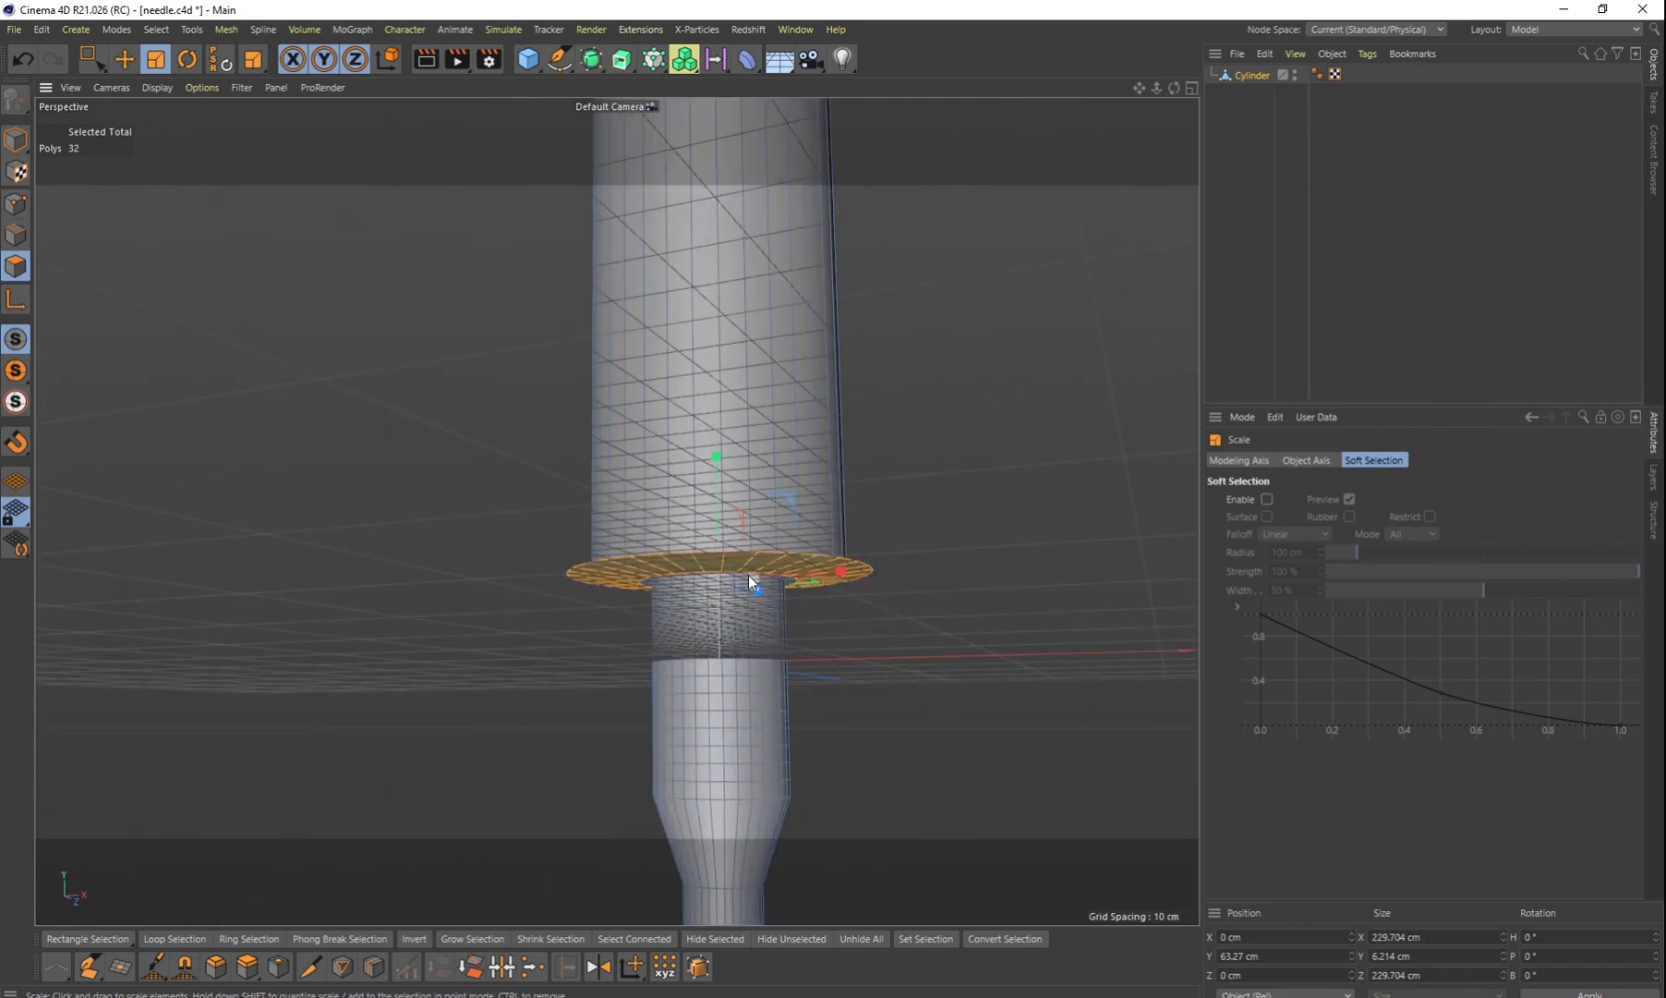
Step: Move the widened bottom ring further down to about Y 4 cm so the barrel's lower end extends over the nozzle
key("e")
left_click_drag(715, 460, 726, 537)
left_click_drag(617, 511, 837, 638, "alt")
left_click_drag(862, 515, 756, 318, "alt")
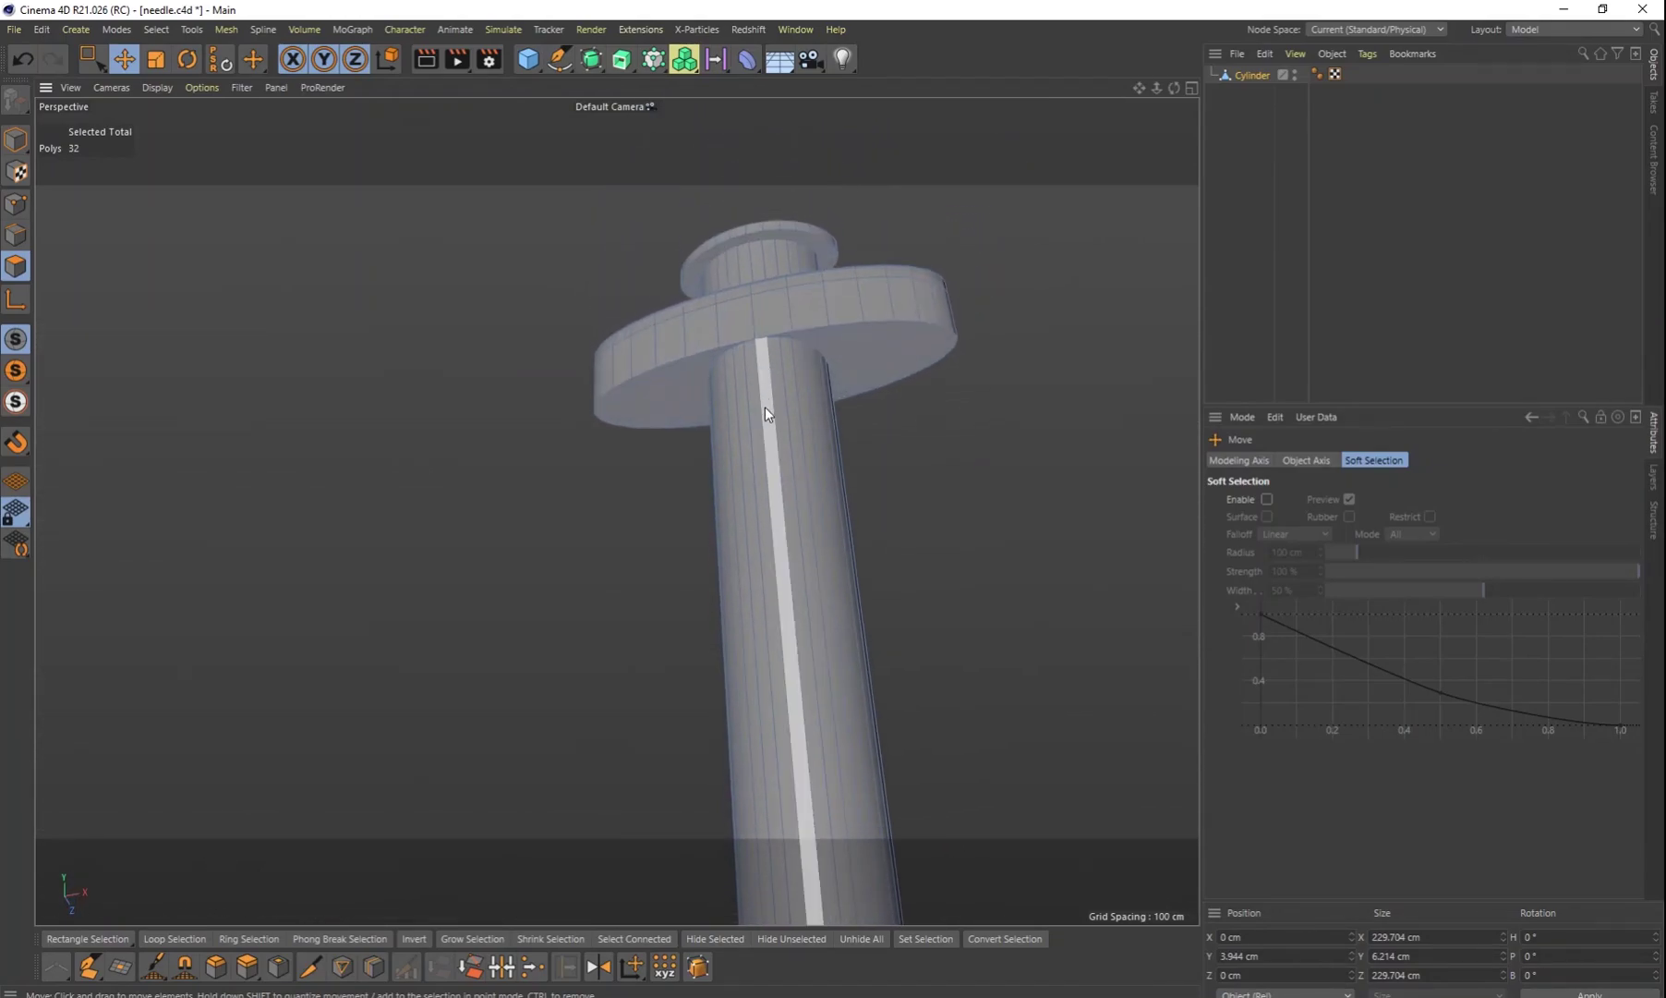
Step: Add a Loop/Path Cut around the barrel just below the oblong flange, at about 98% offset
scroll(765, 406, "up", 5)
left_click_drag(788, 377, 927, 566, "alt")
scroll(924, 564, "down", 3)
scroll(919, 560, "down", 3)
middle_click_drag(927, 651, 821, 490, "alt")
scroll(821, 489, "down", 3)
middle_click_drag(844, 669, 834, 460, "alt")
left_click_drag(846, 743, 744, 417, "alt")
left_click_drag(728, 238, 729, 389, "alt")
scroll(748, 521, "up", 10)
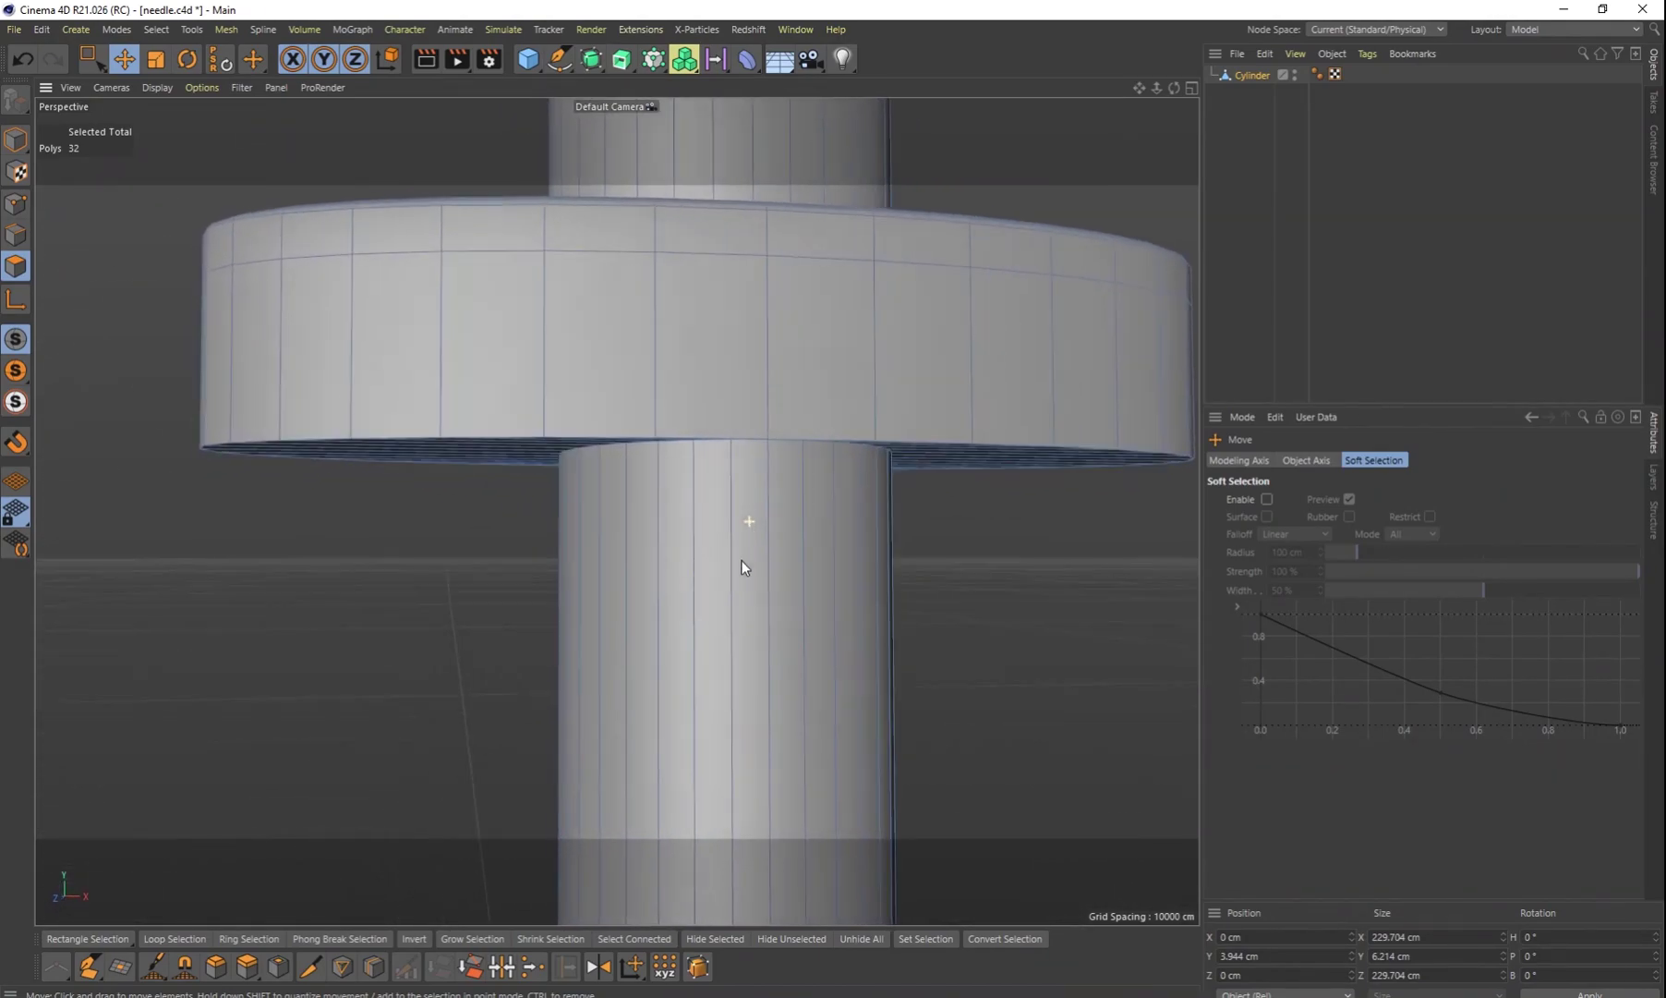
left_click_drag(742, 561, 732, 566, "alt")
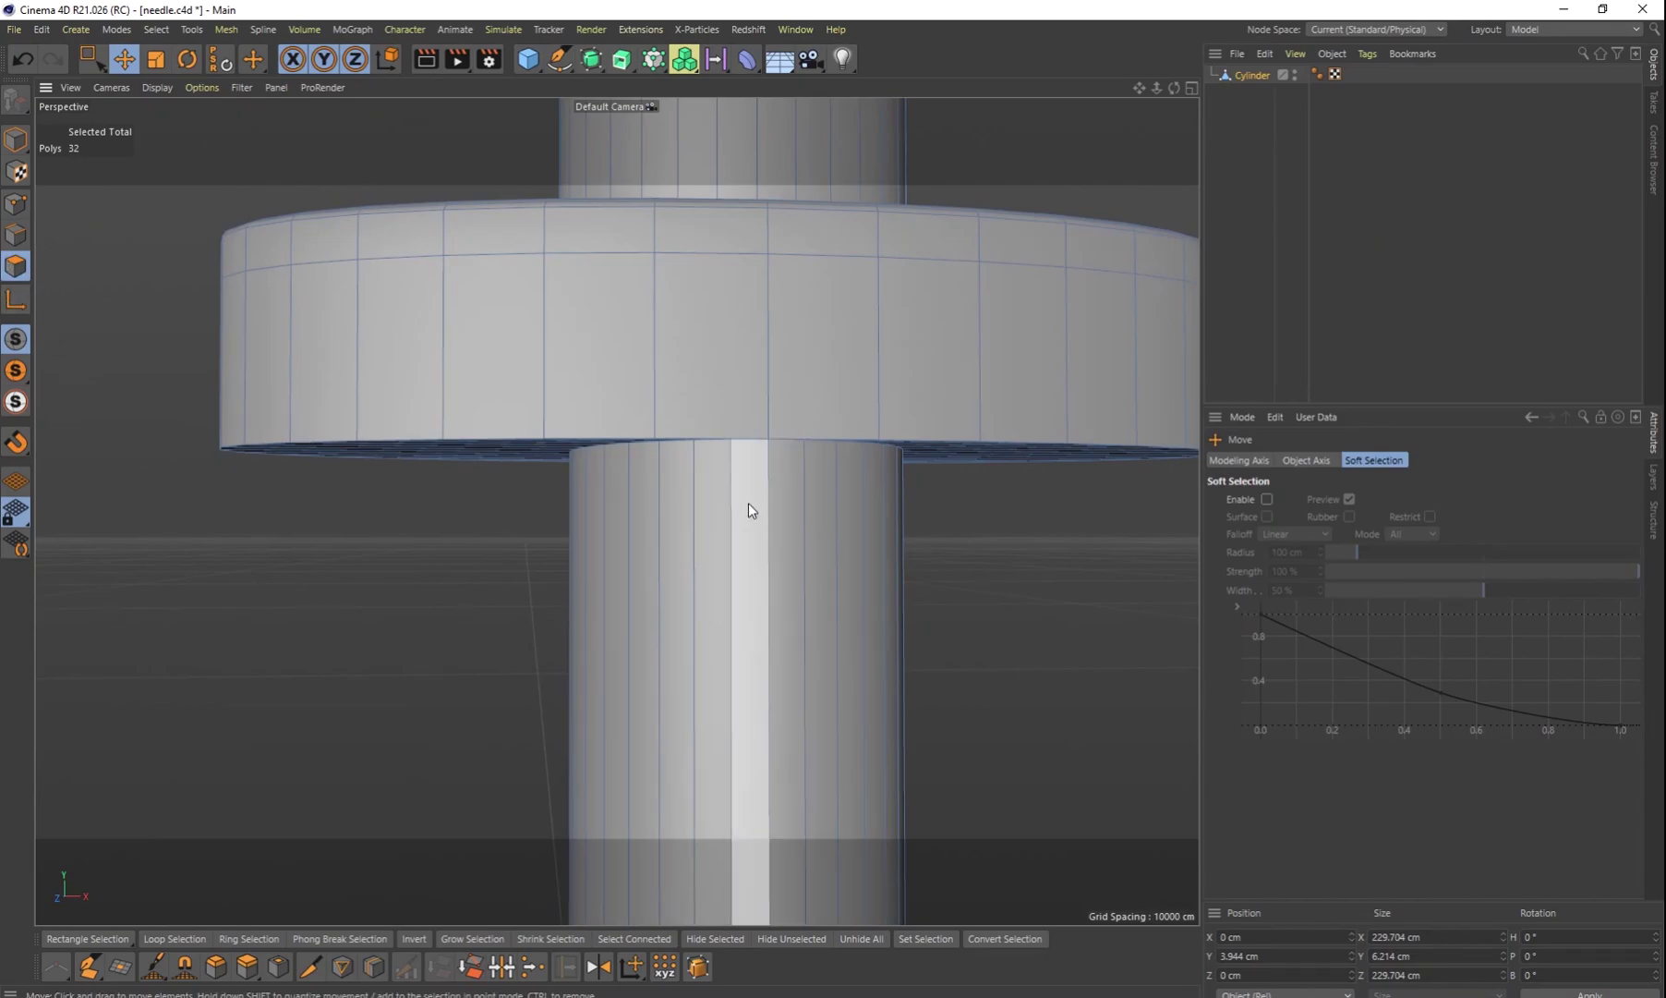
key("k")
key("l")
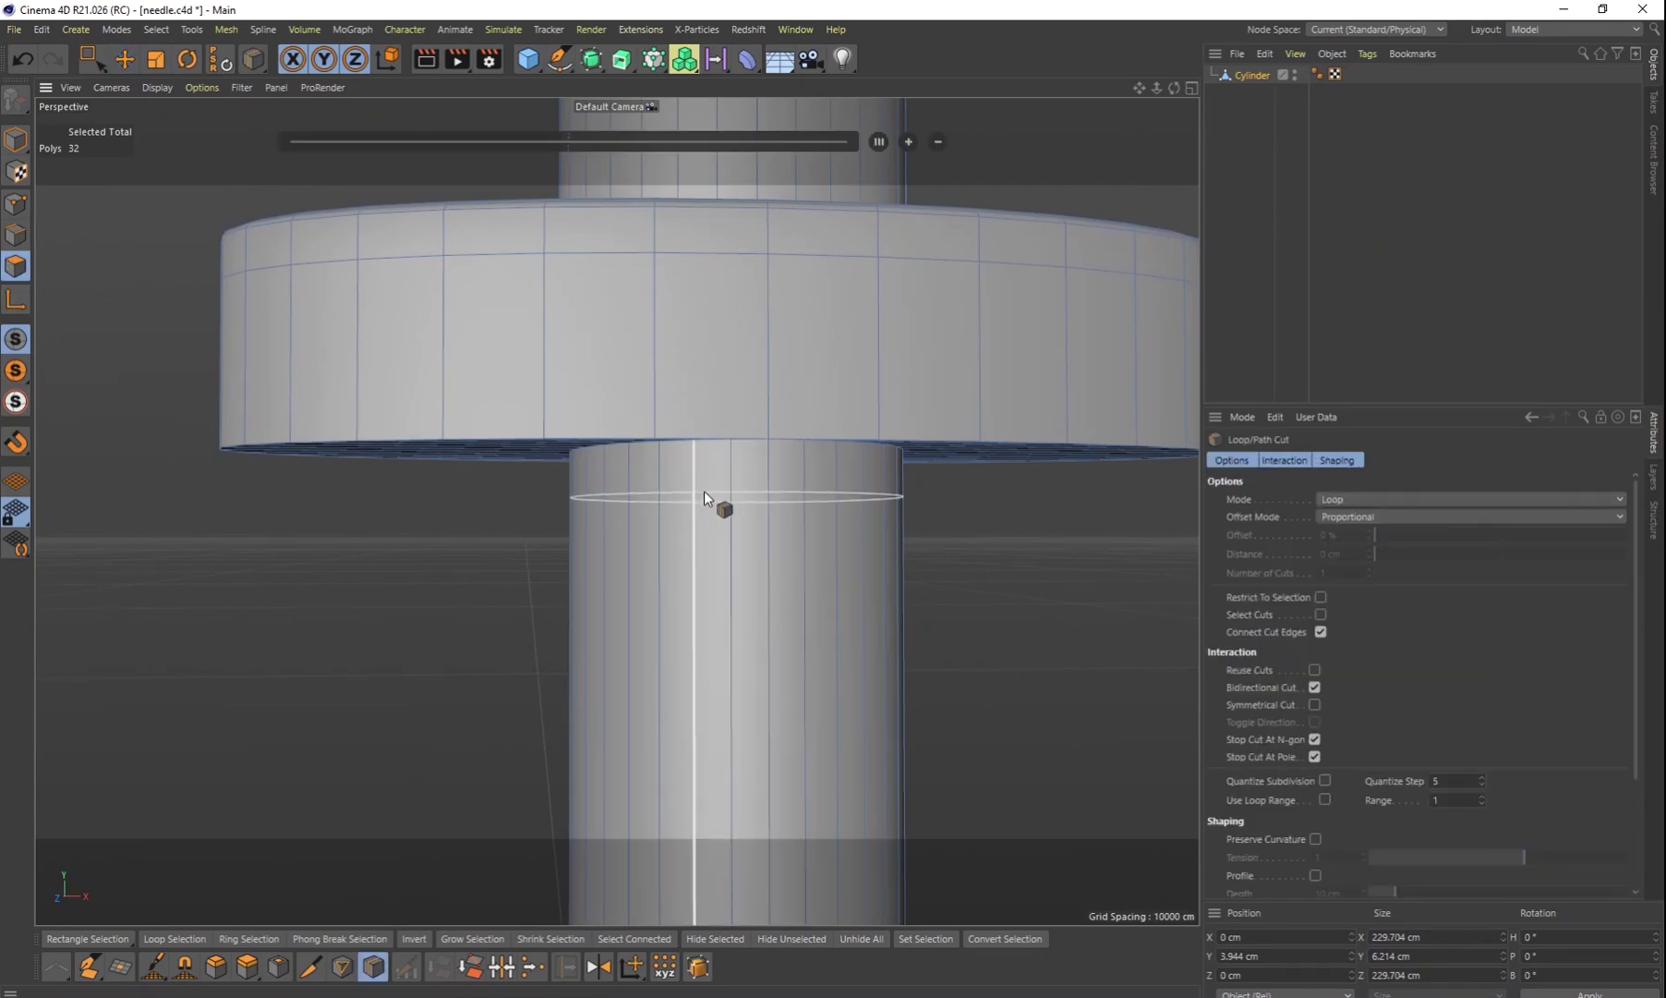
left_click(699, 494)
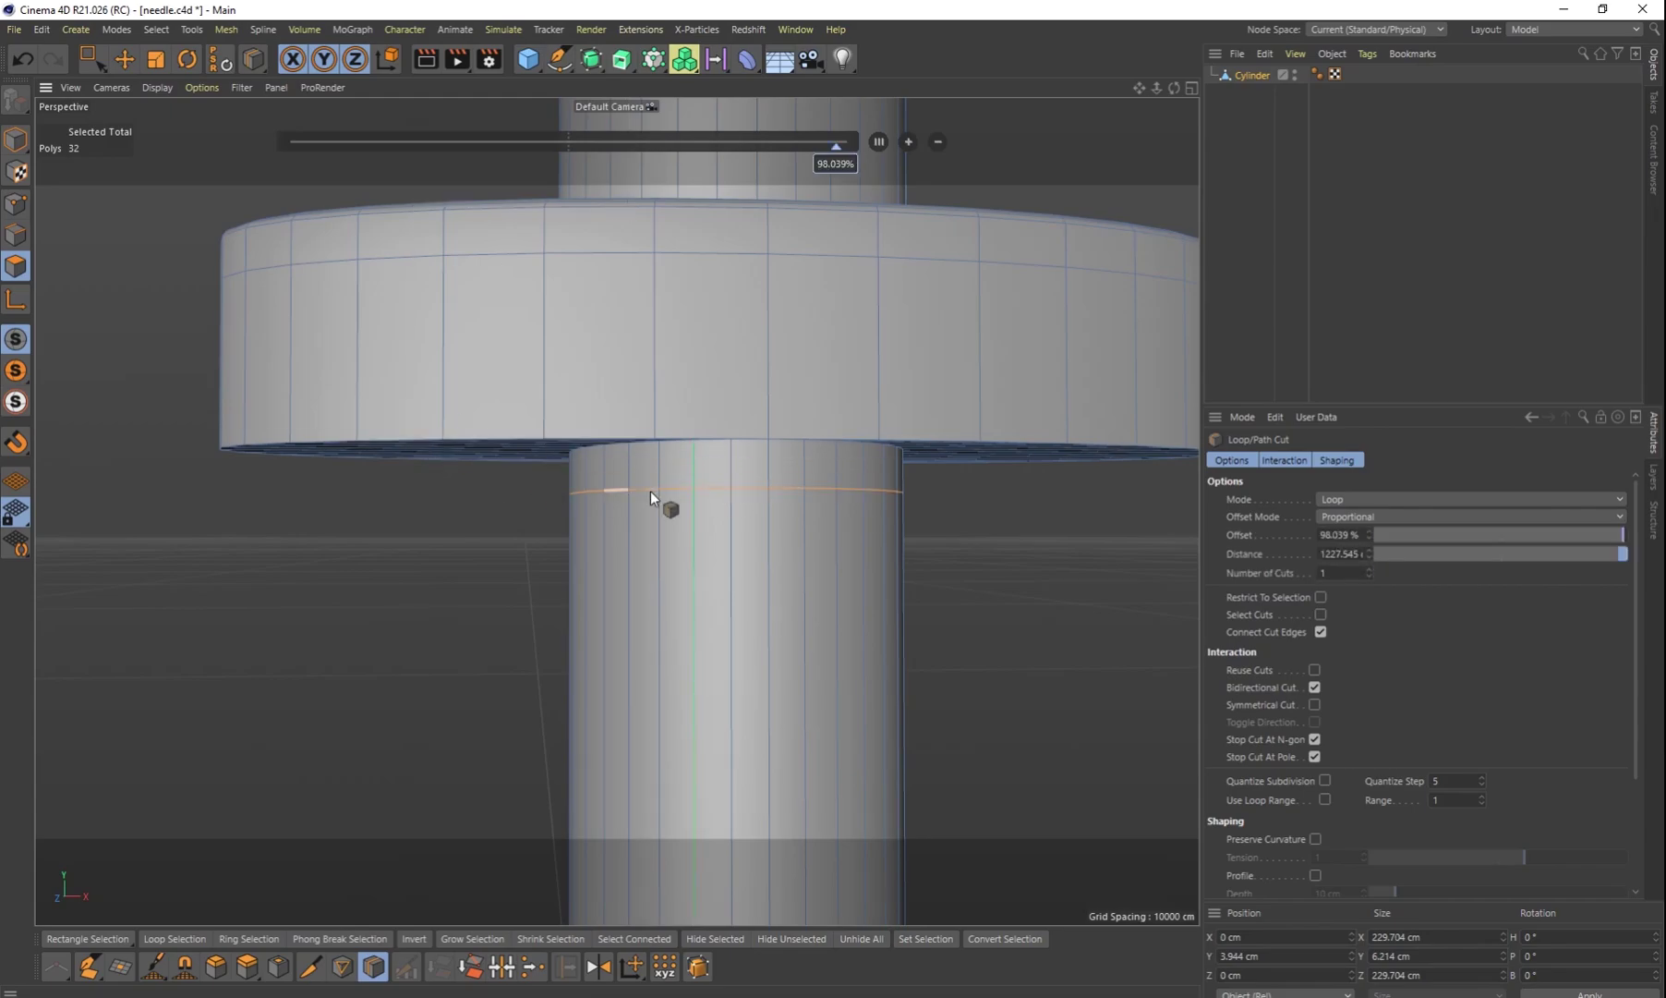
Step: Loop-select the narrow polygon band directly below the flange, scale it uniformly to about 235 cm in diameter, and clear the selection
key("e")
key("u")
key("l")
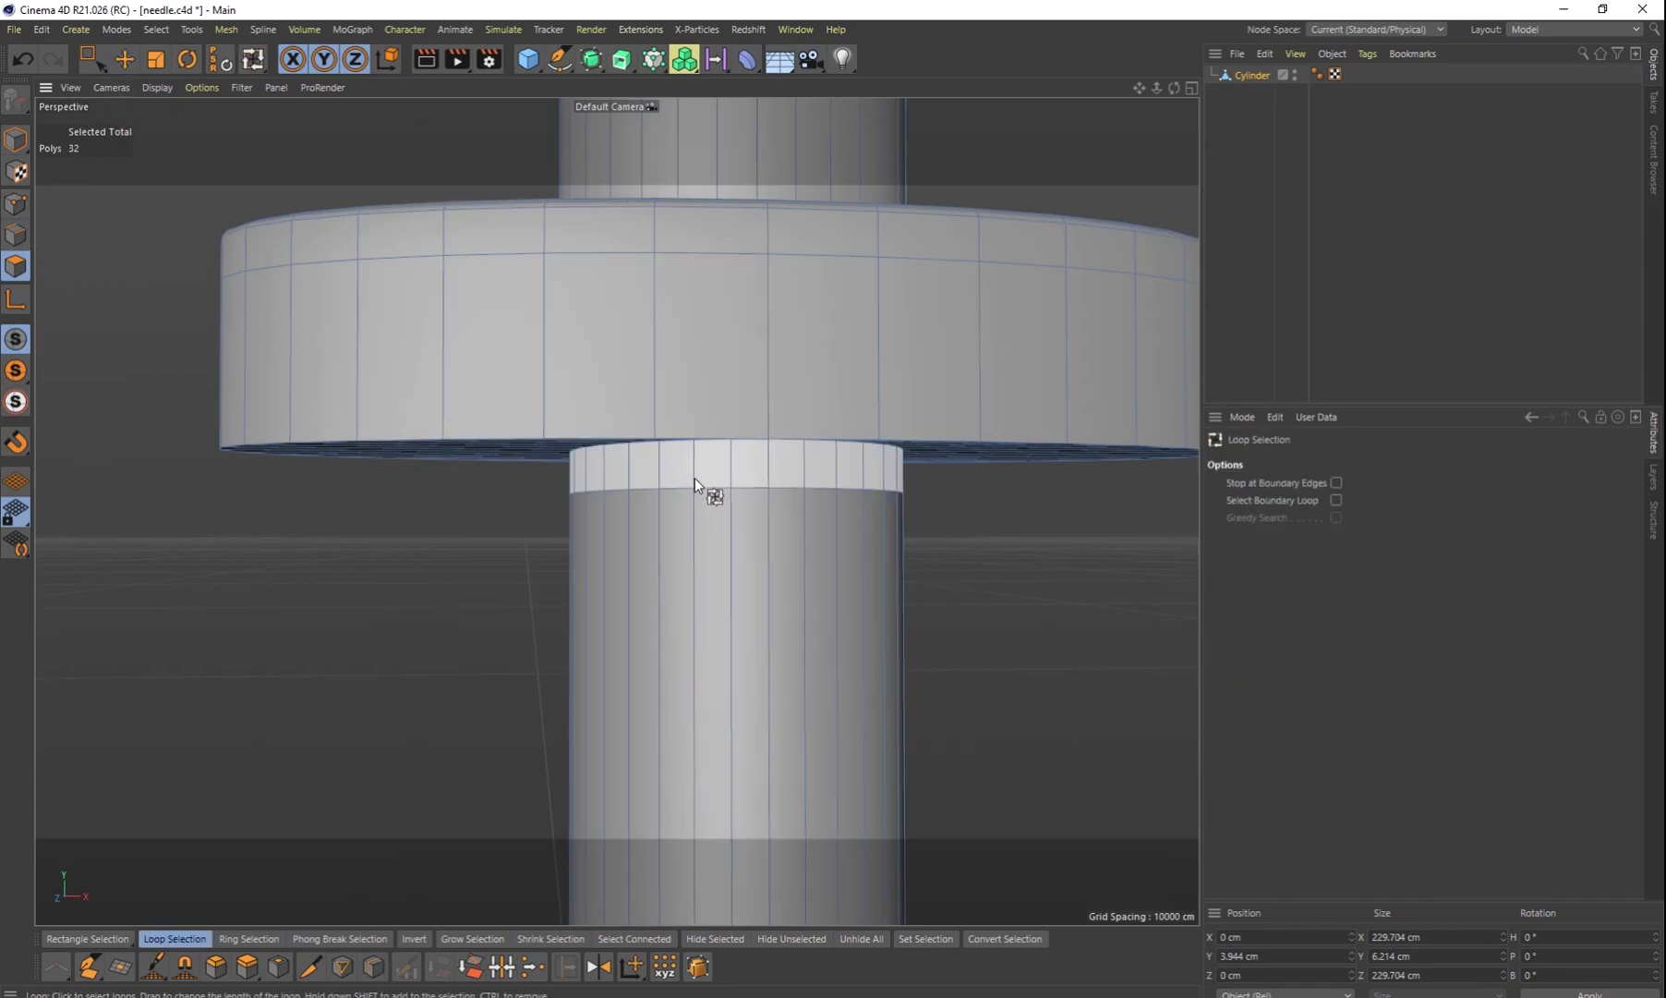
left_click(696, 478)
key("t")
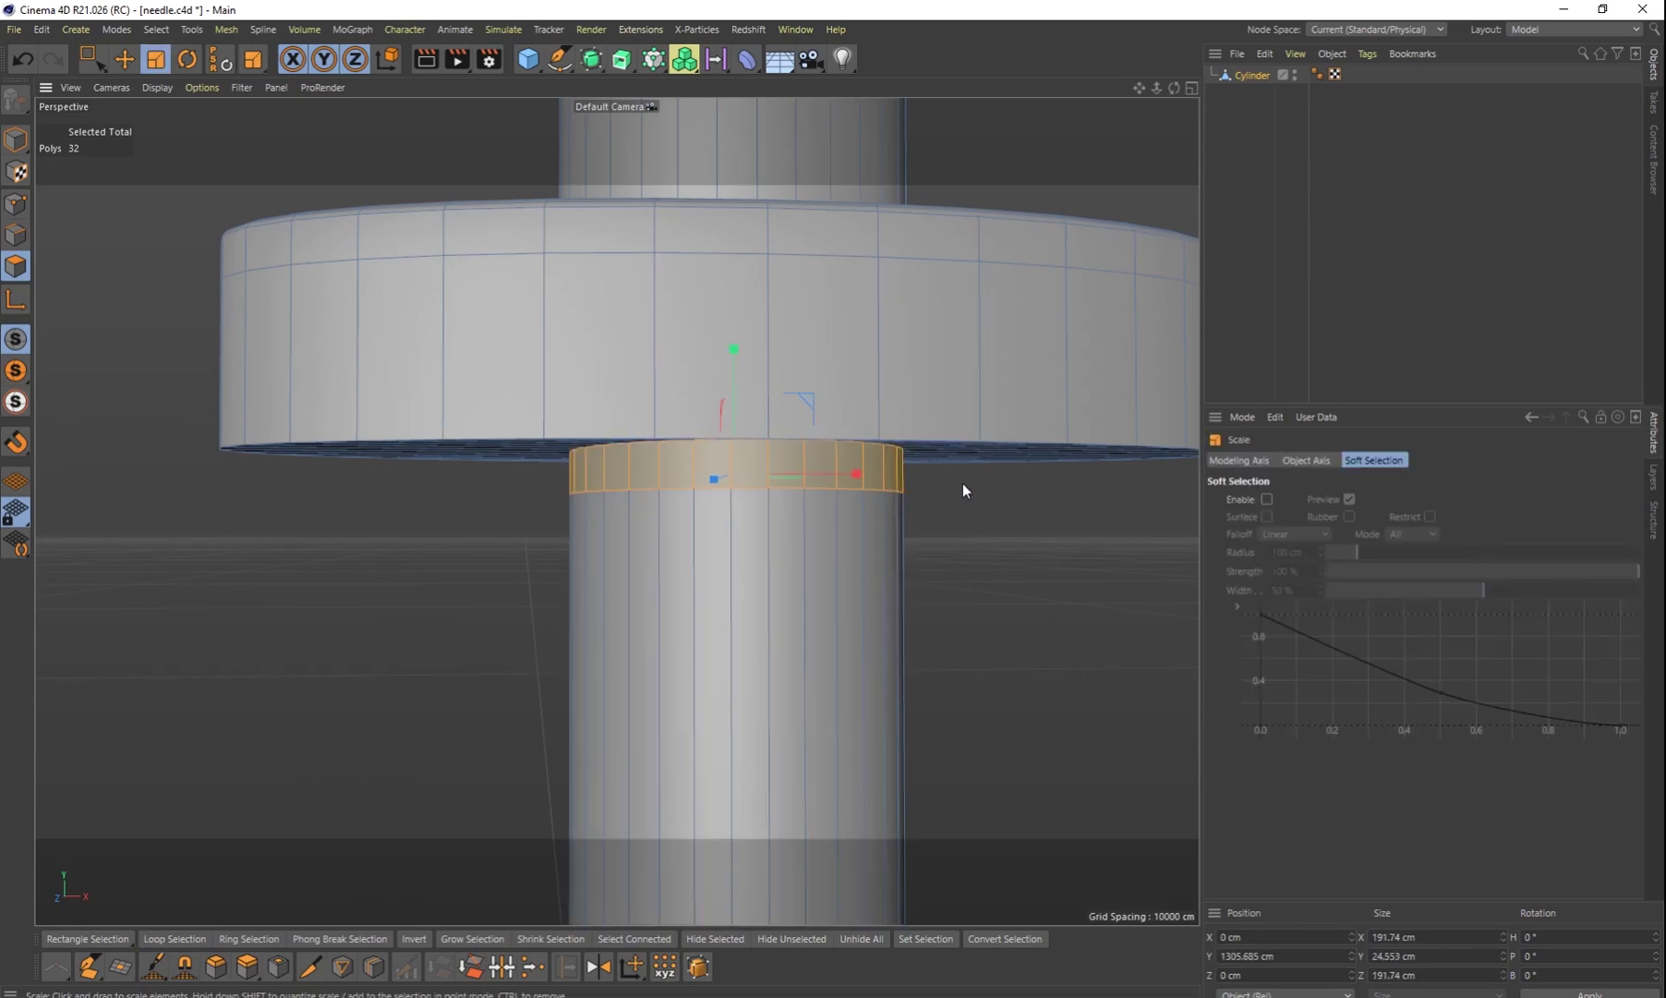
left_click_drag(948, 486, 1020, 505)
left_click_drag(1090, 648, 843, 425, "alt")
scroll(862, 658, "down", 7)
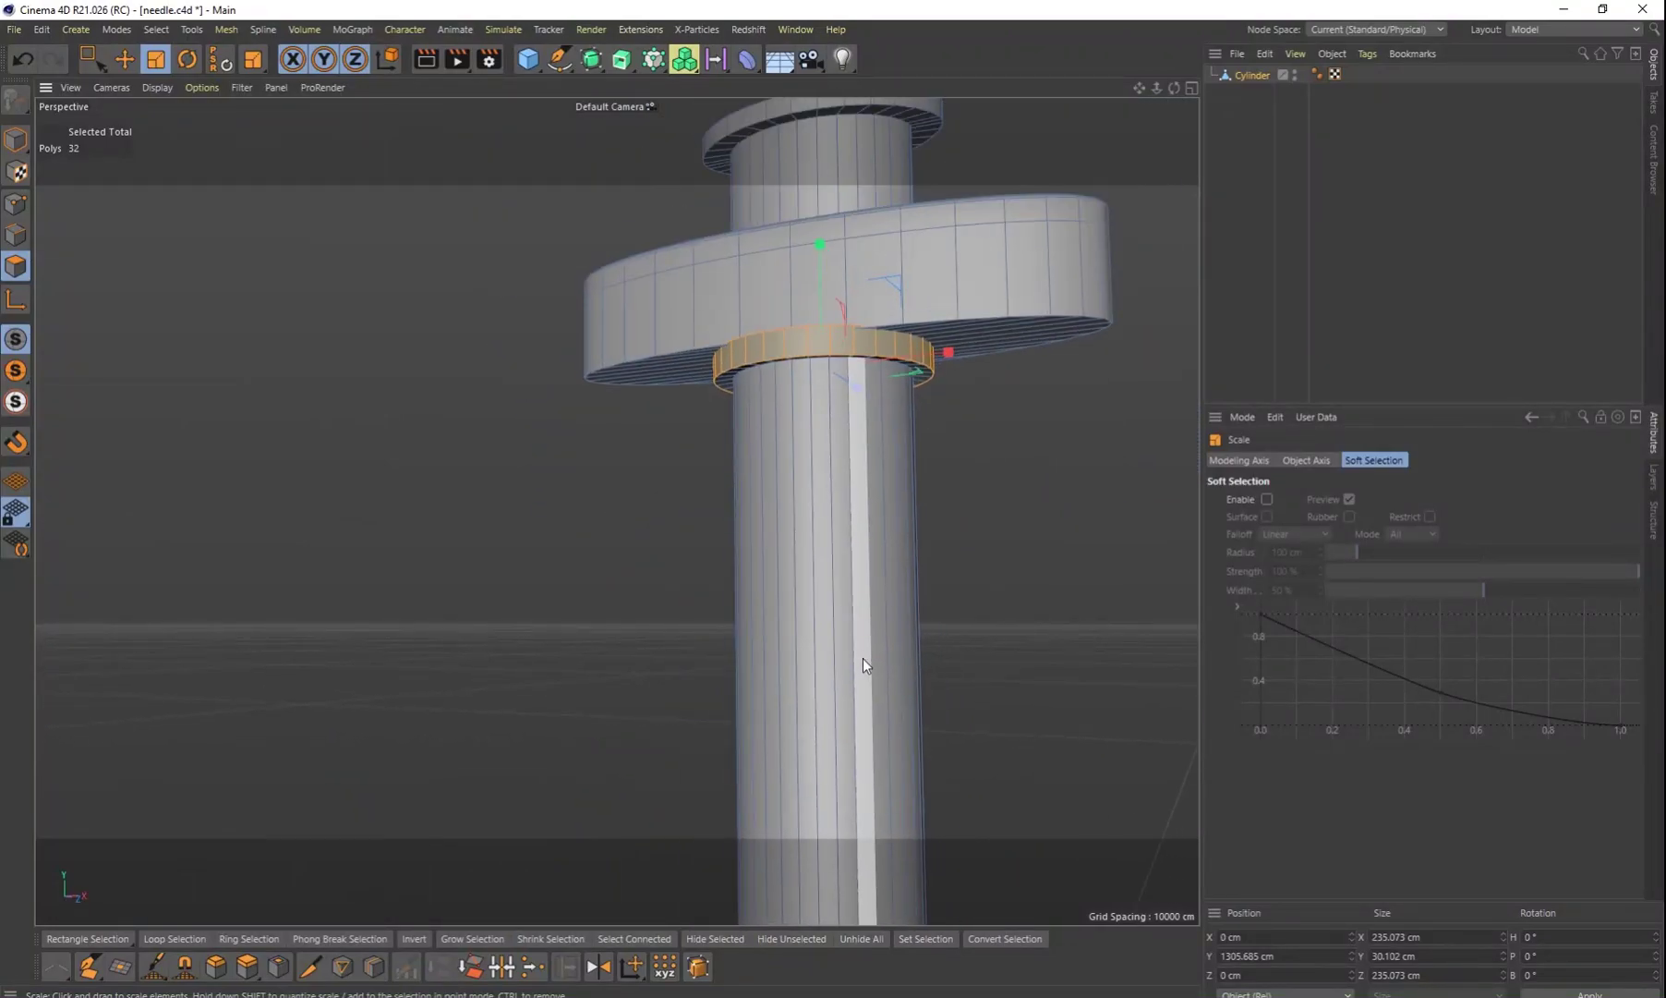
middle_click_drag(913, 720, 903, 460, "alt")
scroll(915, 610, "down", 2)
mouse_move(916, 609)
left_mouse_down("alt")
mouse_move(1015, 730)
mouse_move(1012, 792)
mouse_move(934, 752)
mouse_move(920, 640)
mouse_move(895, 639)
mouse_move(889, 589)
left_mouse_up("alt")
left_click(1225, 397)
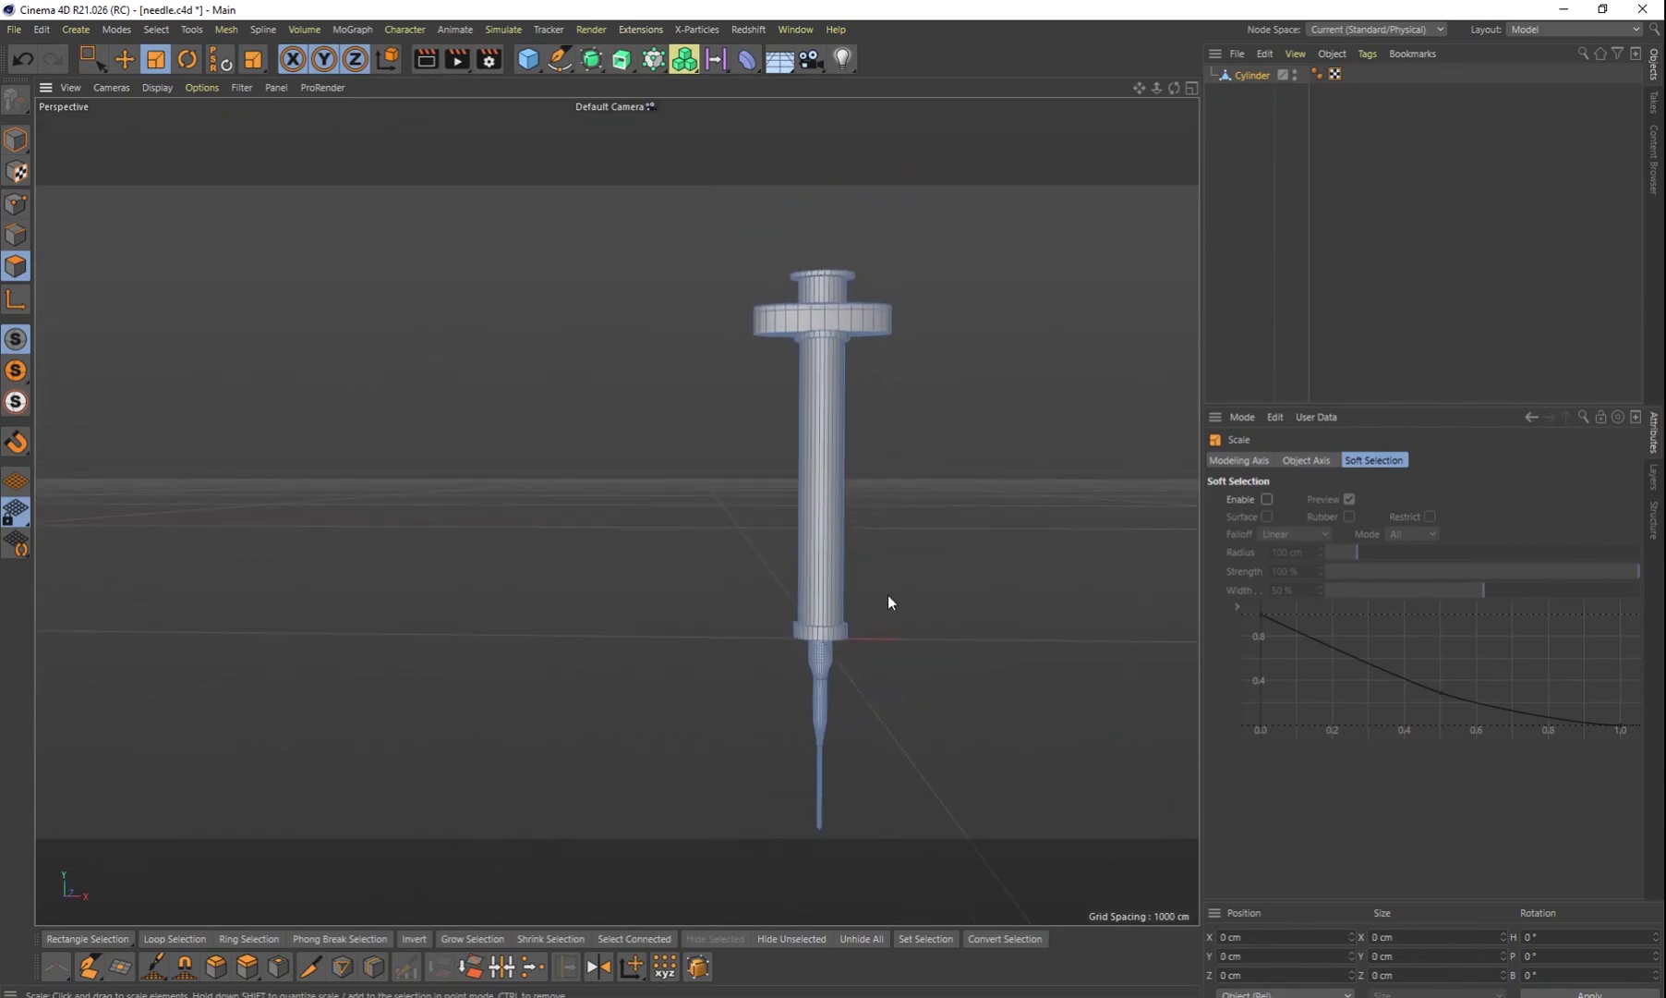
Step: Select the thin needle's polygons below the small collar, combining the shaft loop with the pointed tip
scroll(855, 735, "up", 8)
left_click_drag(868, 706, 932, 414, "alt")
left_click_drag(840, 645, 789, 512, "alt")
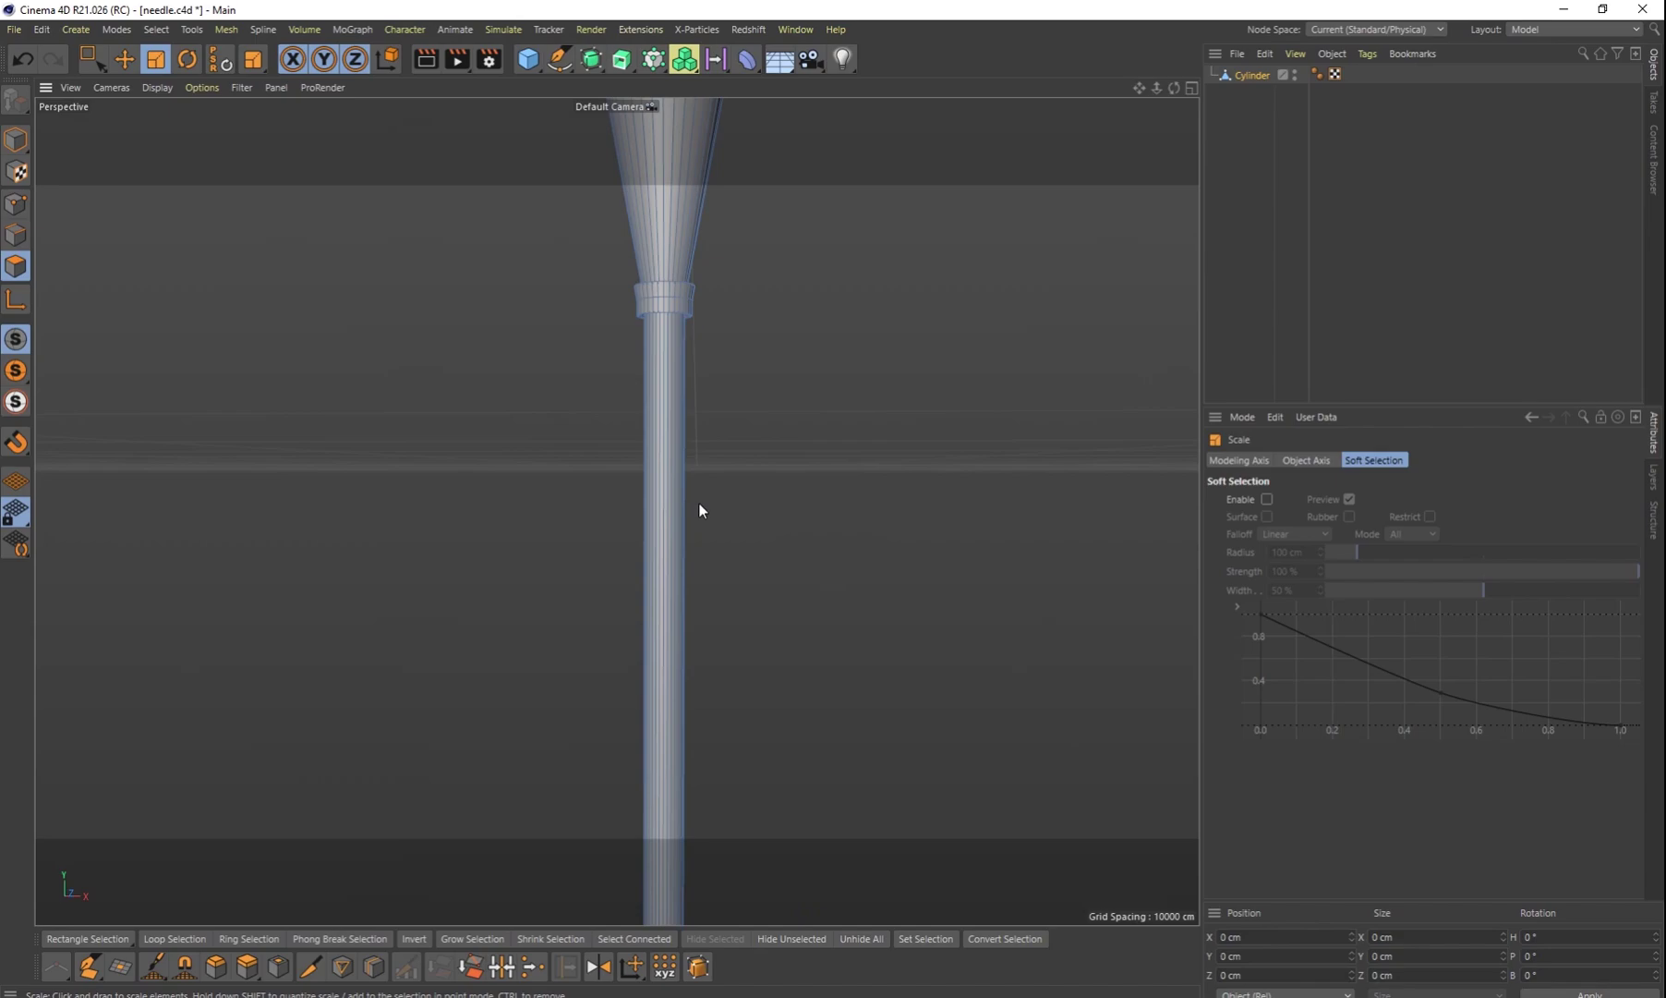
key("u")
key("l")
left_click(665, 517)
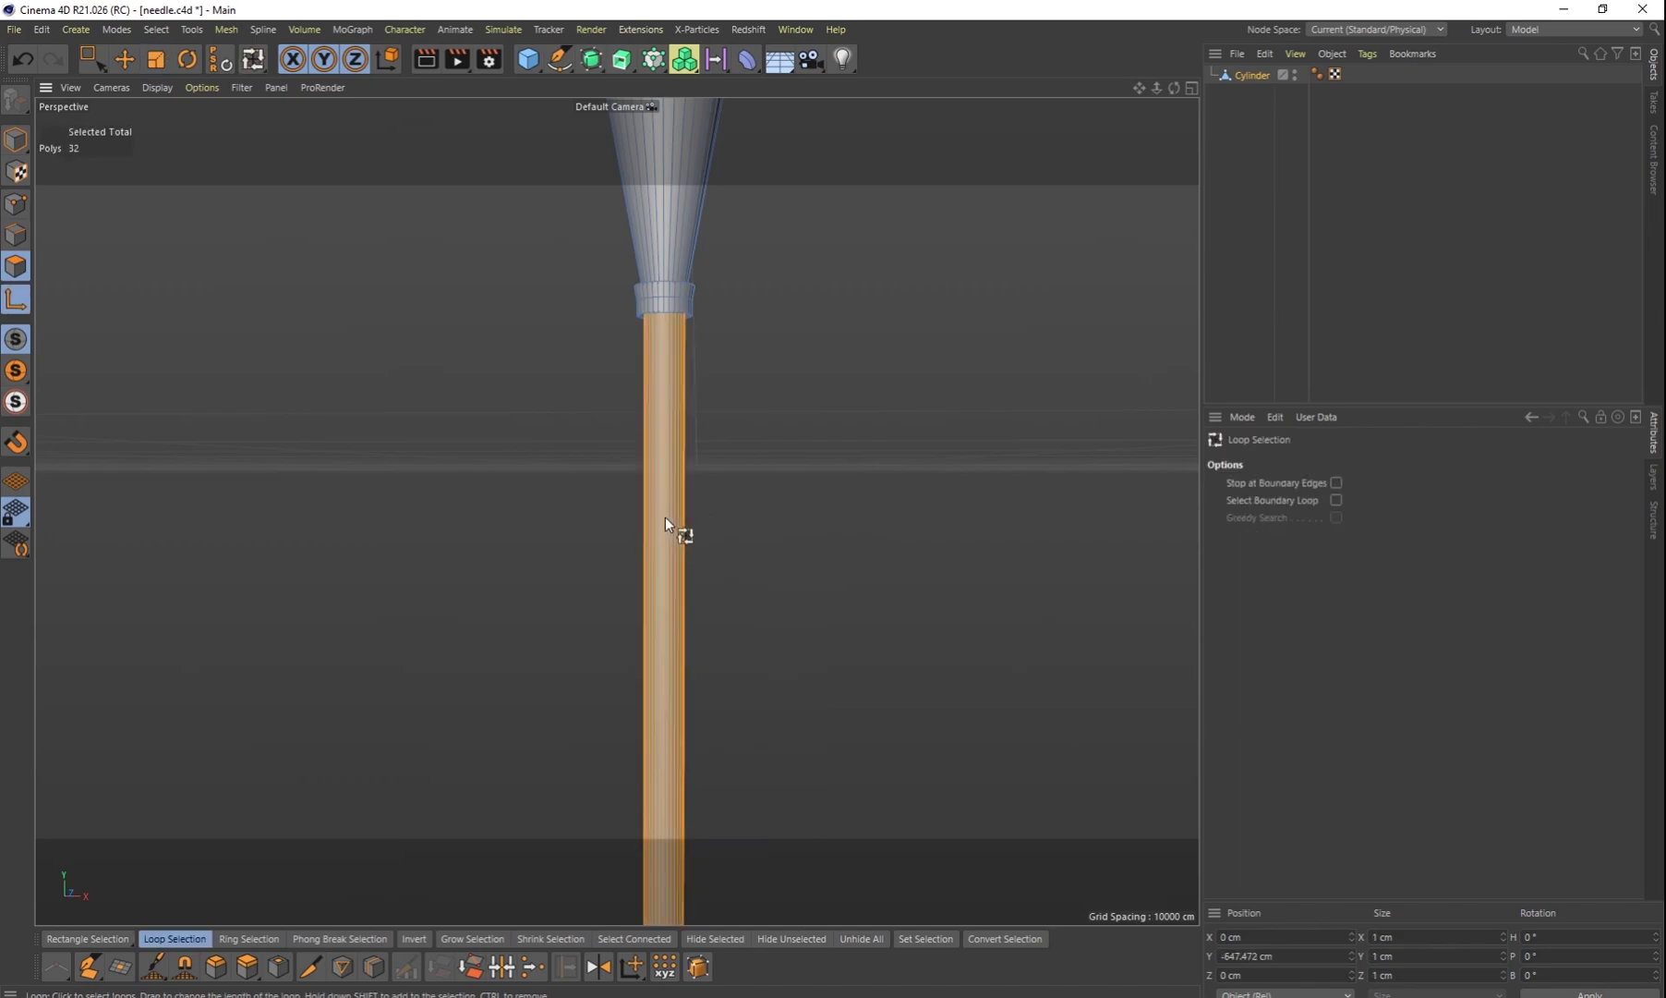
scroll(831, 660, "down", 2)
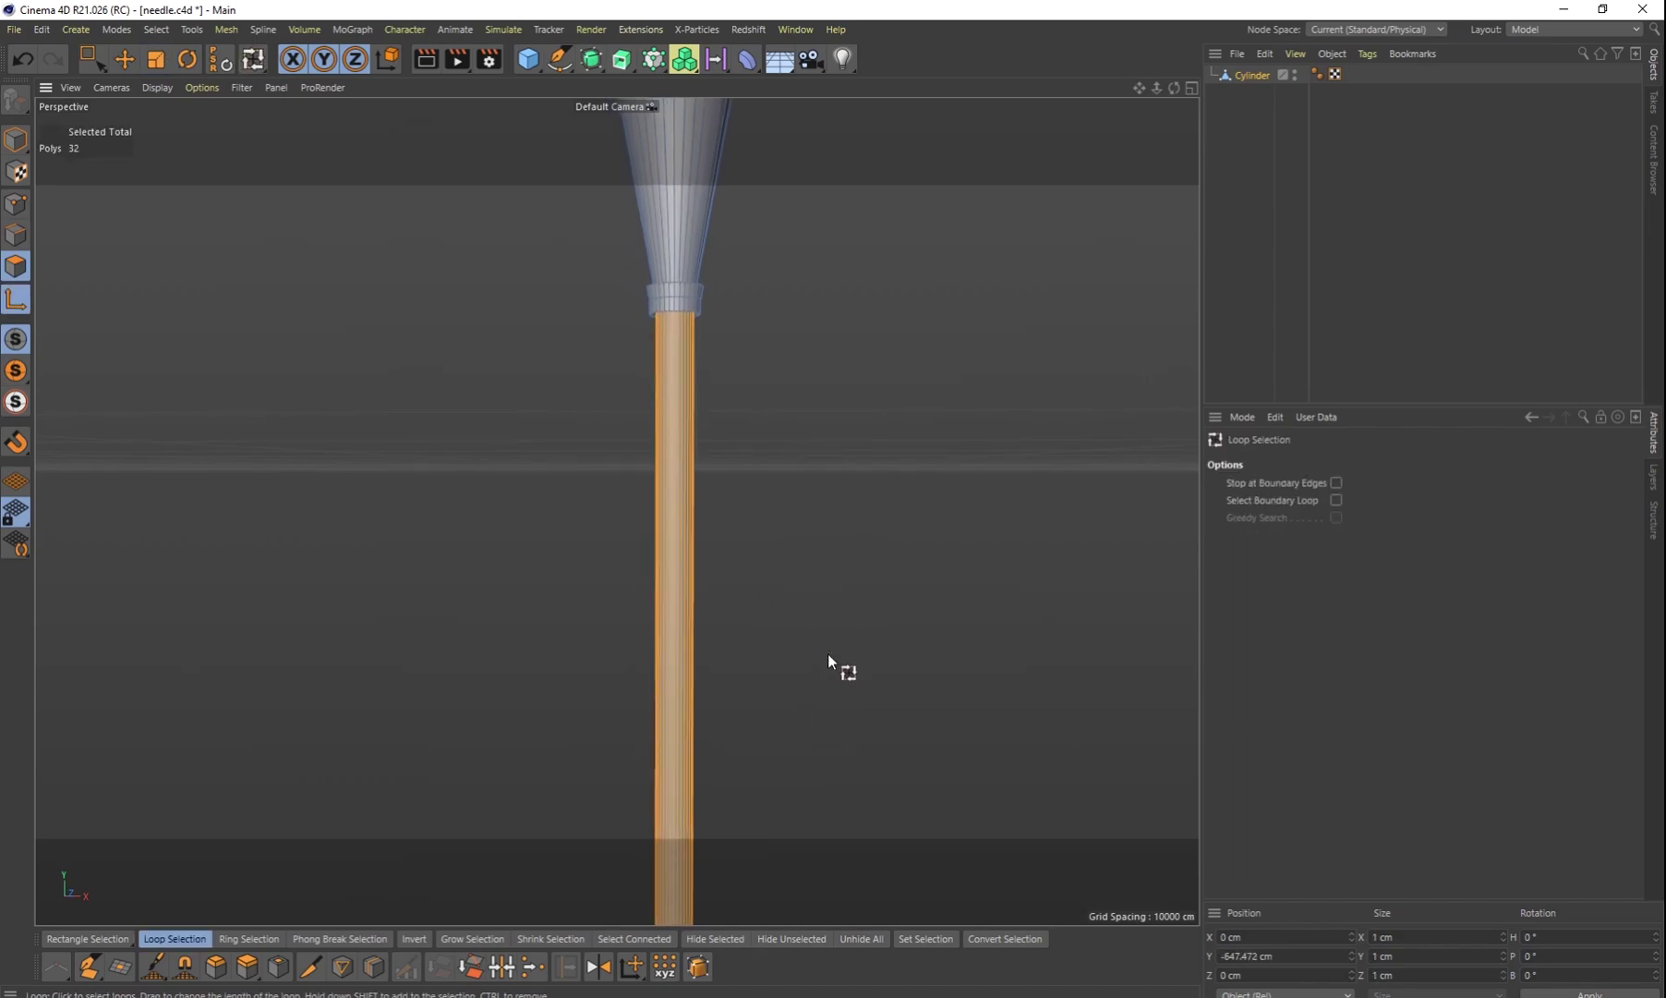
scroll(832, 661, "down", 5)
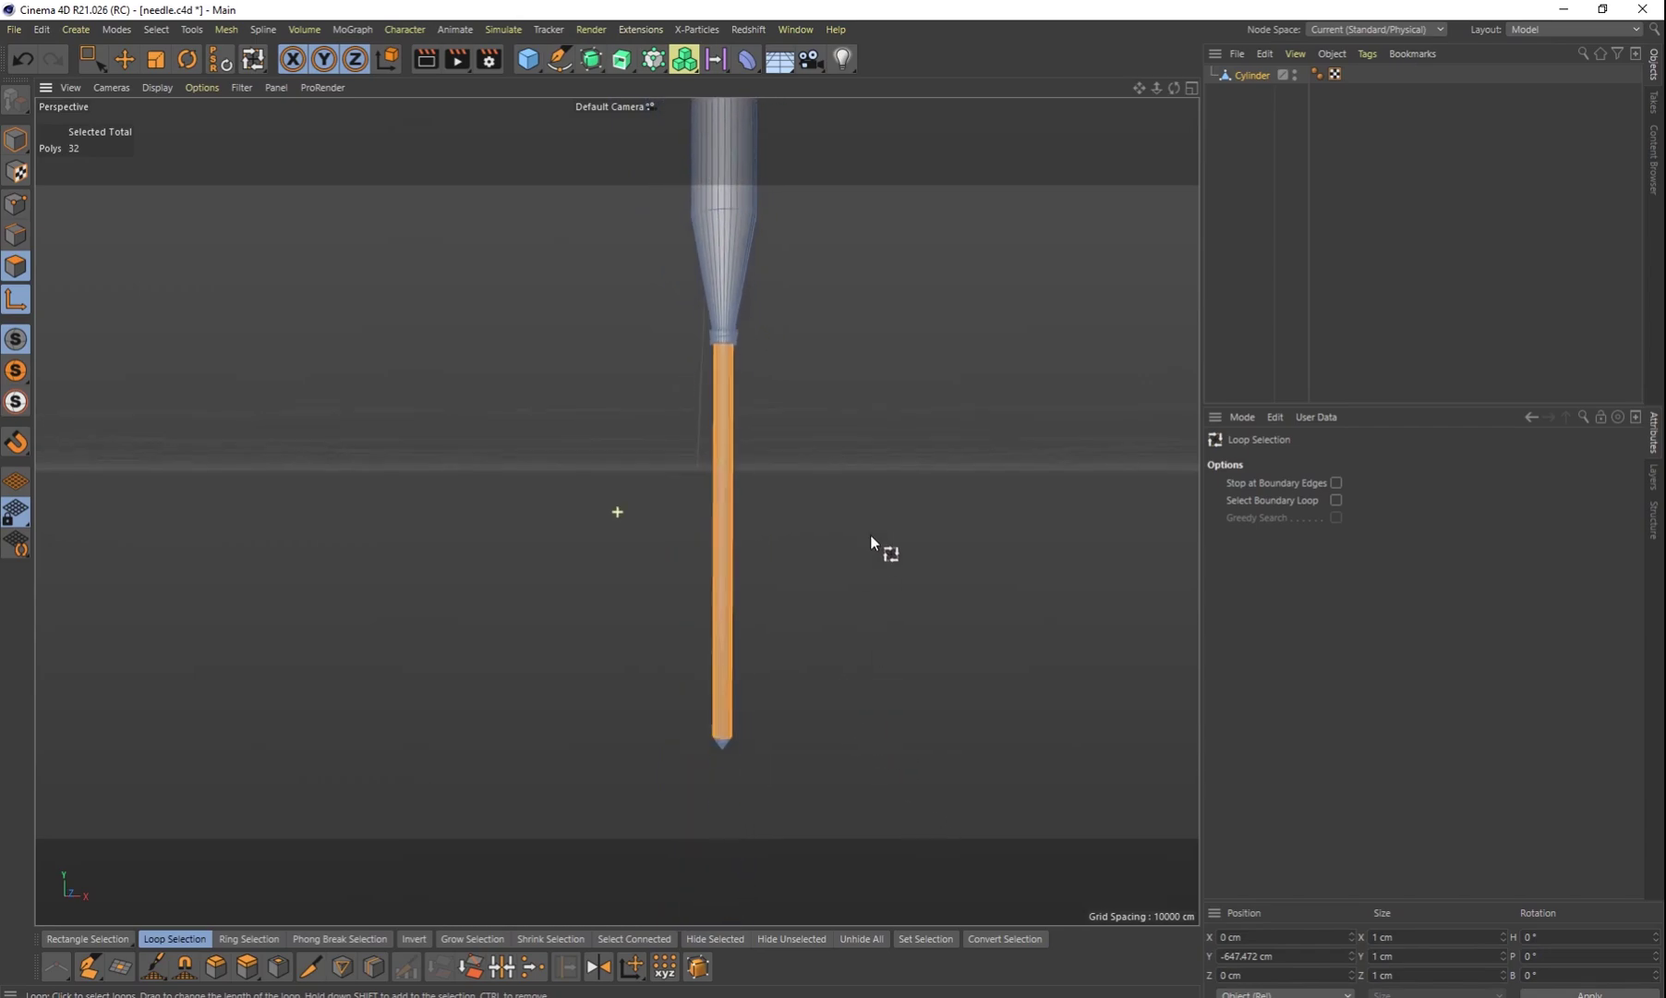
left_click(93, 65)
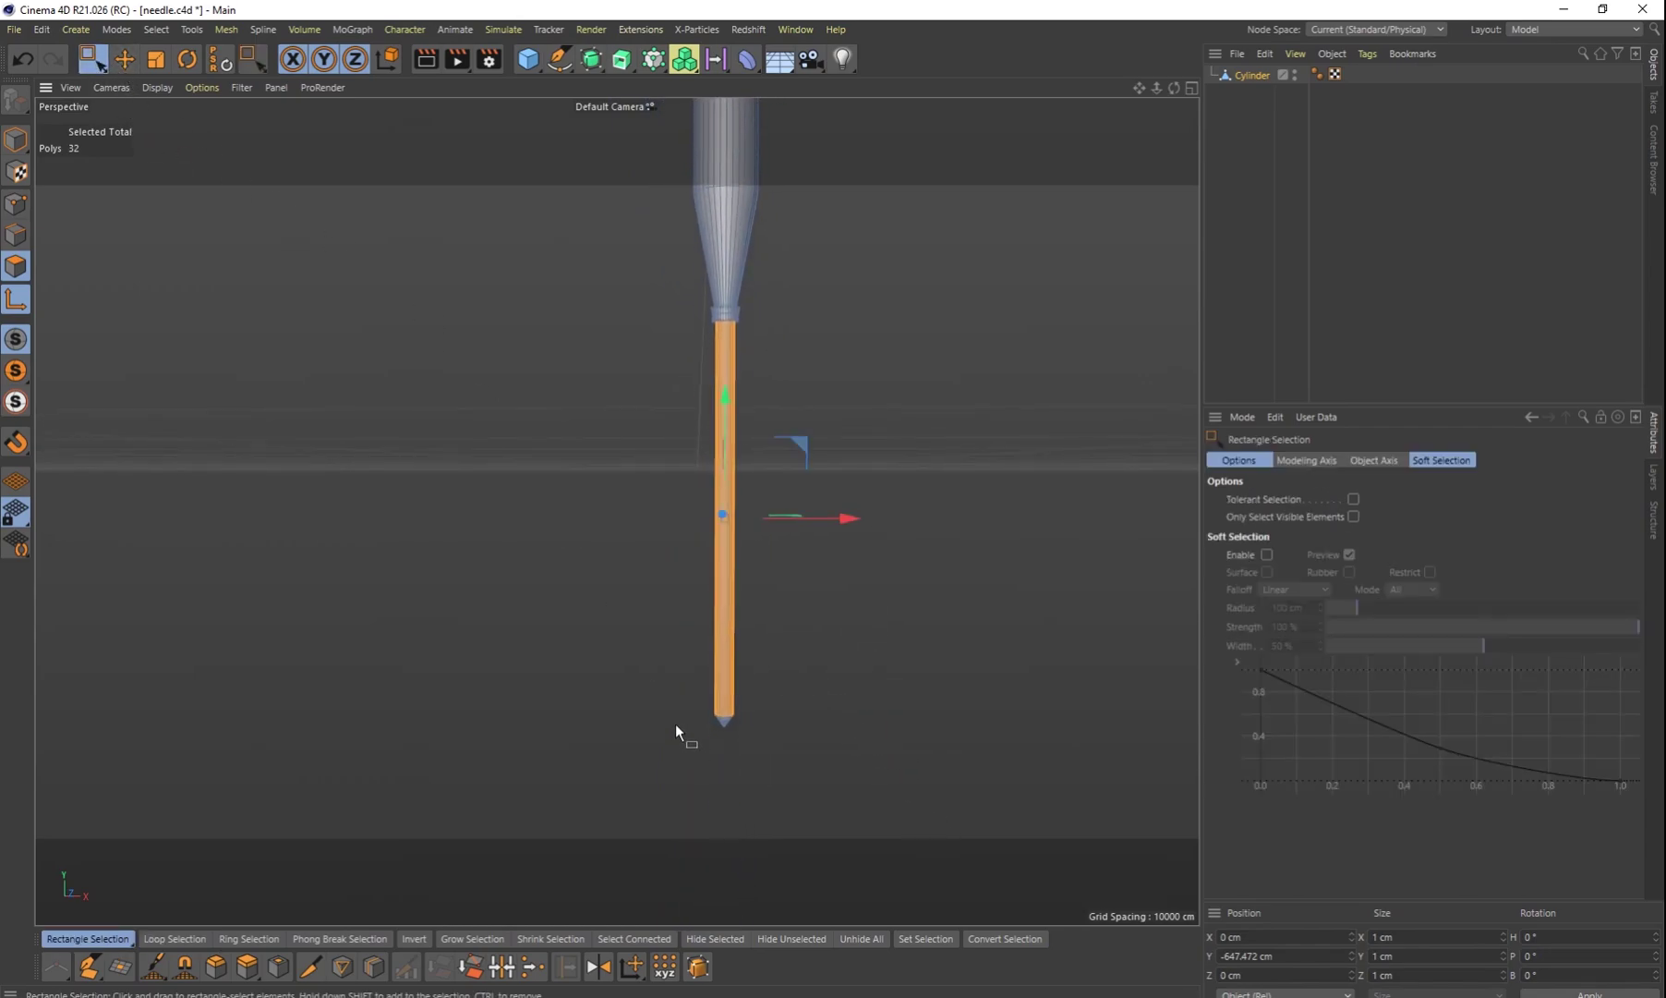
left_click_drag(769, 744, 826, 761)
Step: Try to scale the selected needle shaft and tip down uniformly to about 9 cm thick, and undo the scaling
key("t")
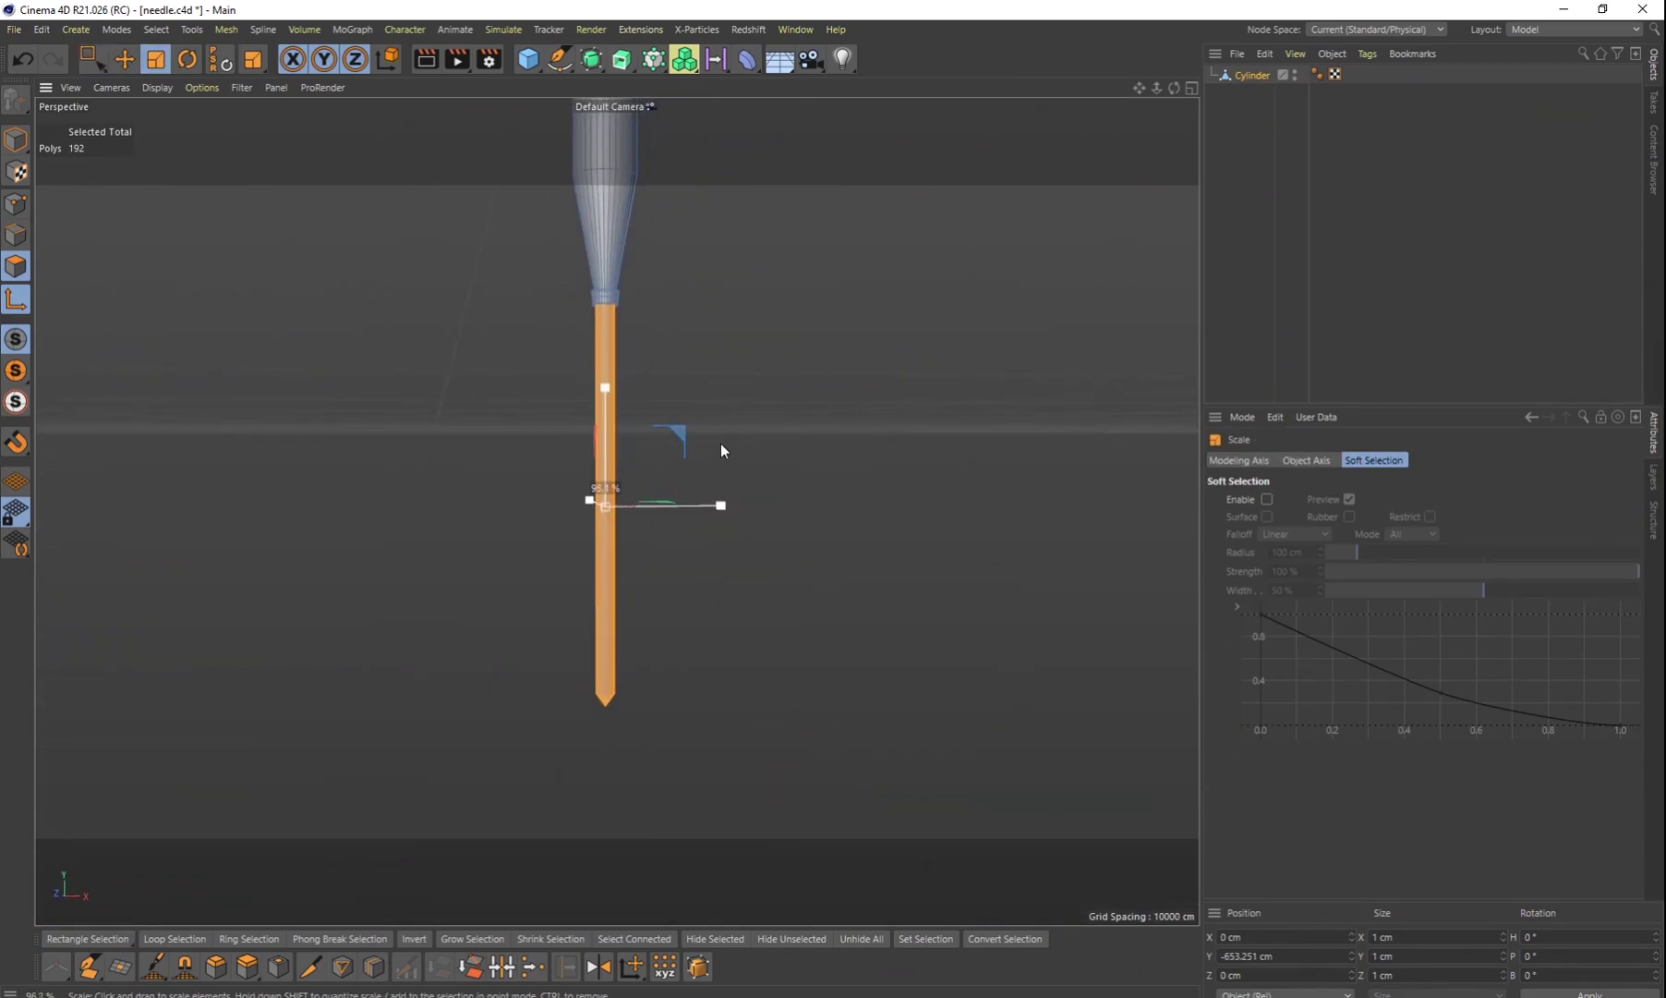
left_click_drag(632, 492, 588, 502)
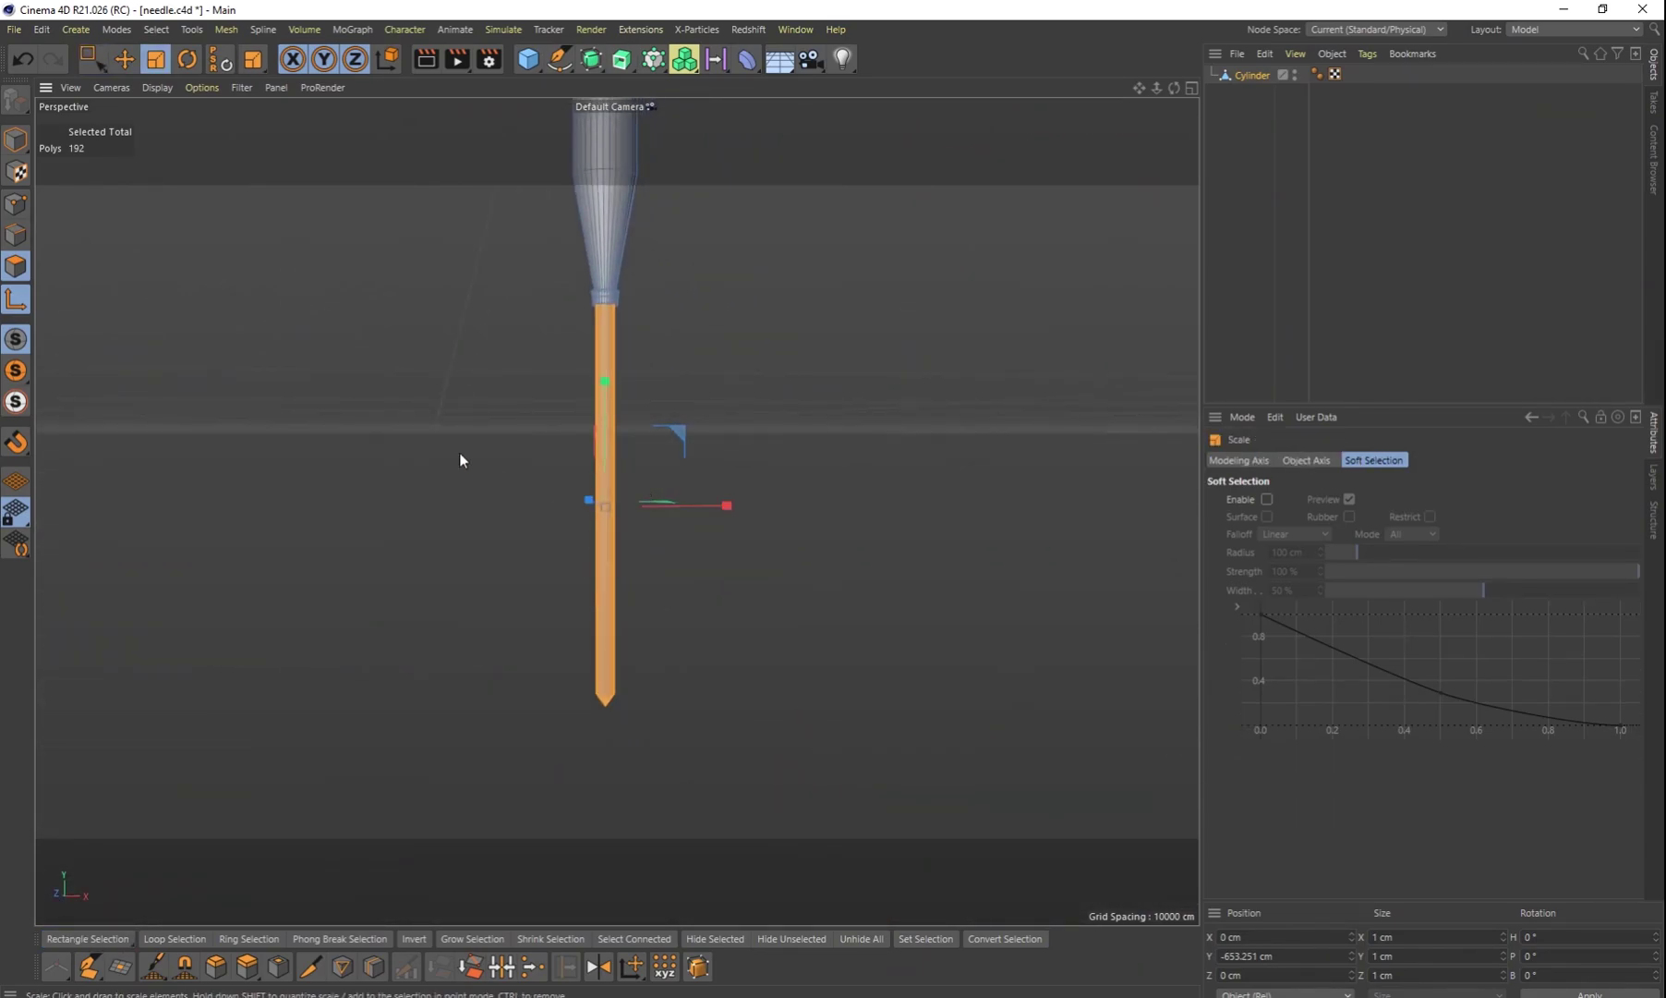
left_click_drag(721, 419, 464, 503)
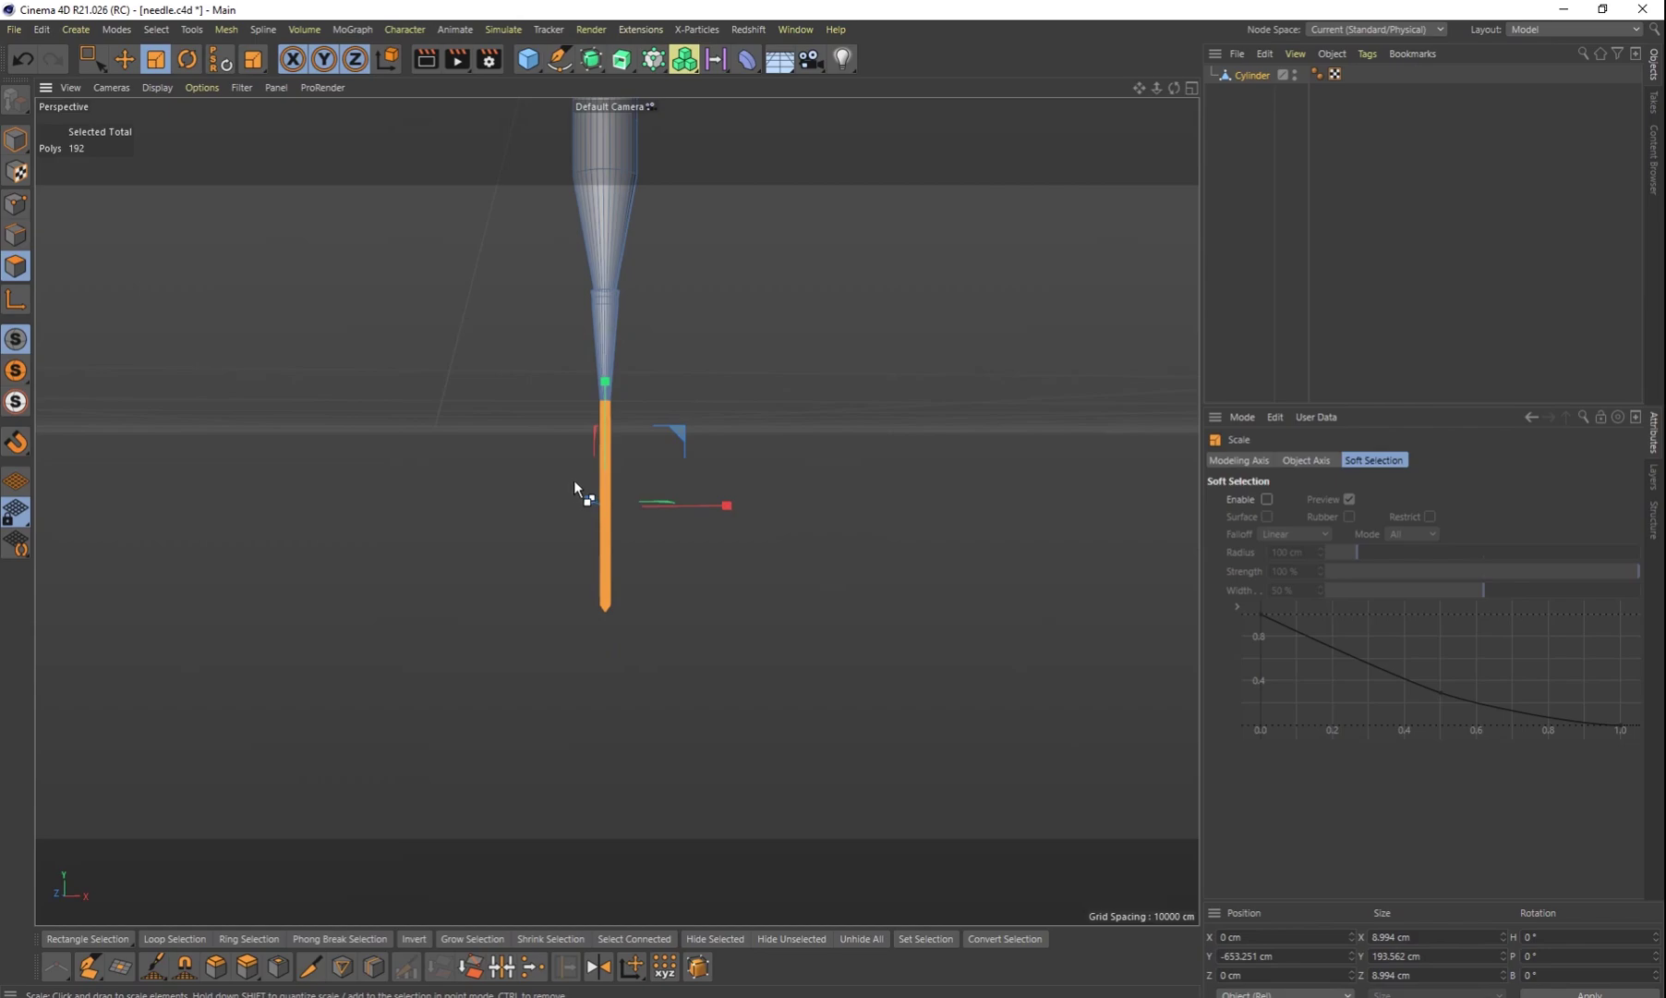
key("ctrl+z")
Step: Scale the needle shaft and tip uniformly to about 9.6 cm thick and move them down to about Y -766 cm
left_click_drag(721, 417, 479, 496)
key("e")
left_click_drag(608, 391, 581, 509)
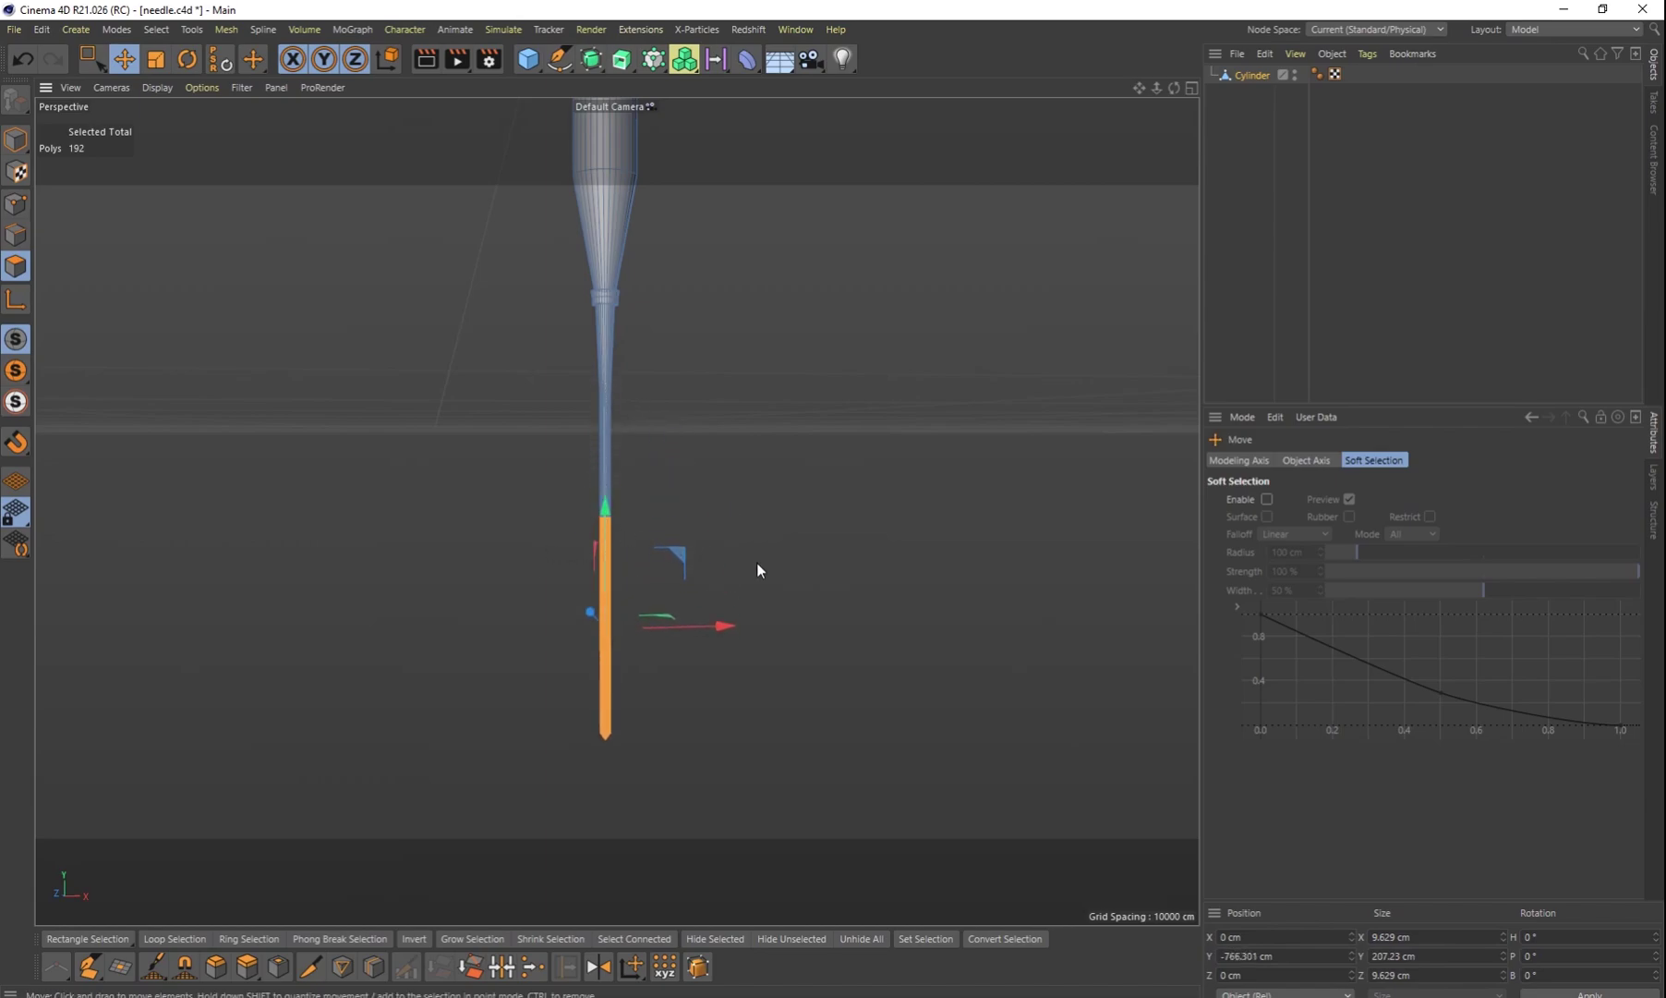
Step: Scale the needle shaft and tip slightly smaller, to about 8.7 cm thick, and clear the selection
key("t")
left_click_drag(737, 501, 680, 536)
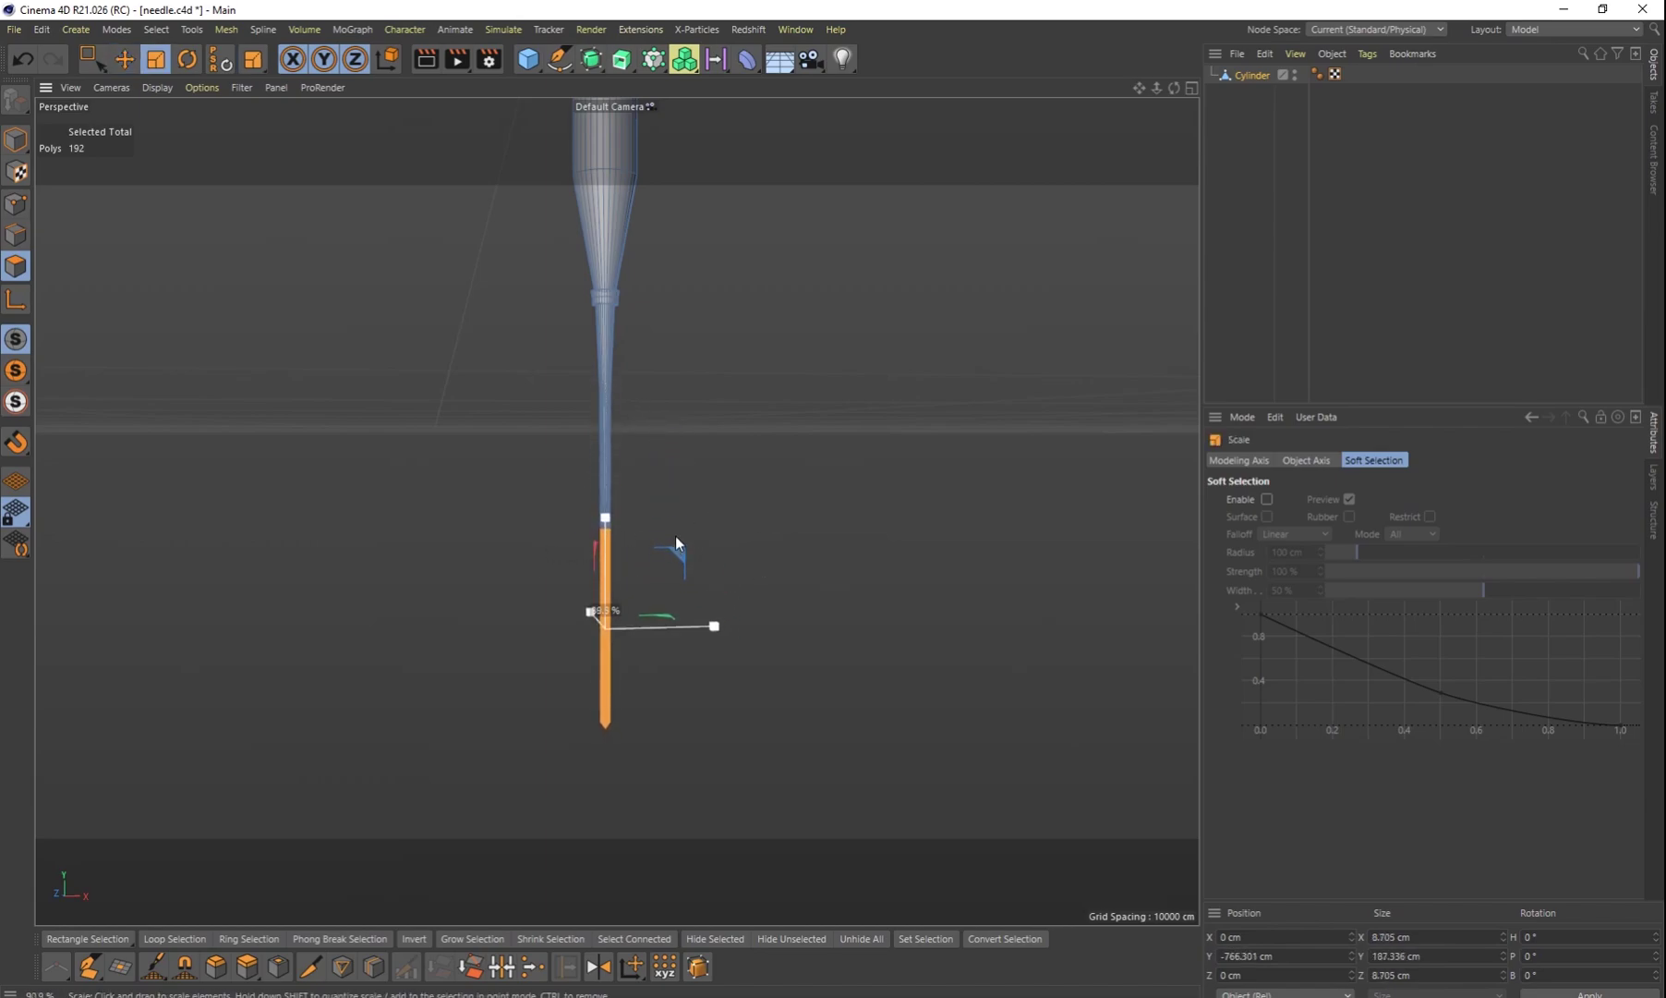
left_click_drag(534, 629, 573, 616)
left_click(773, 520)
scroll(784, 499, "down", 6)
scroll(780, 506, "down", 6)
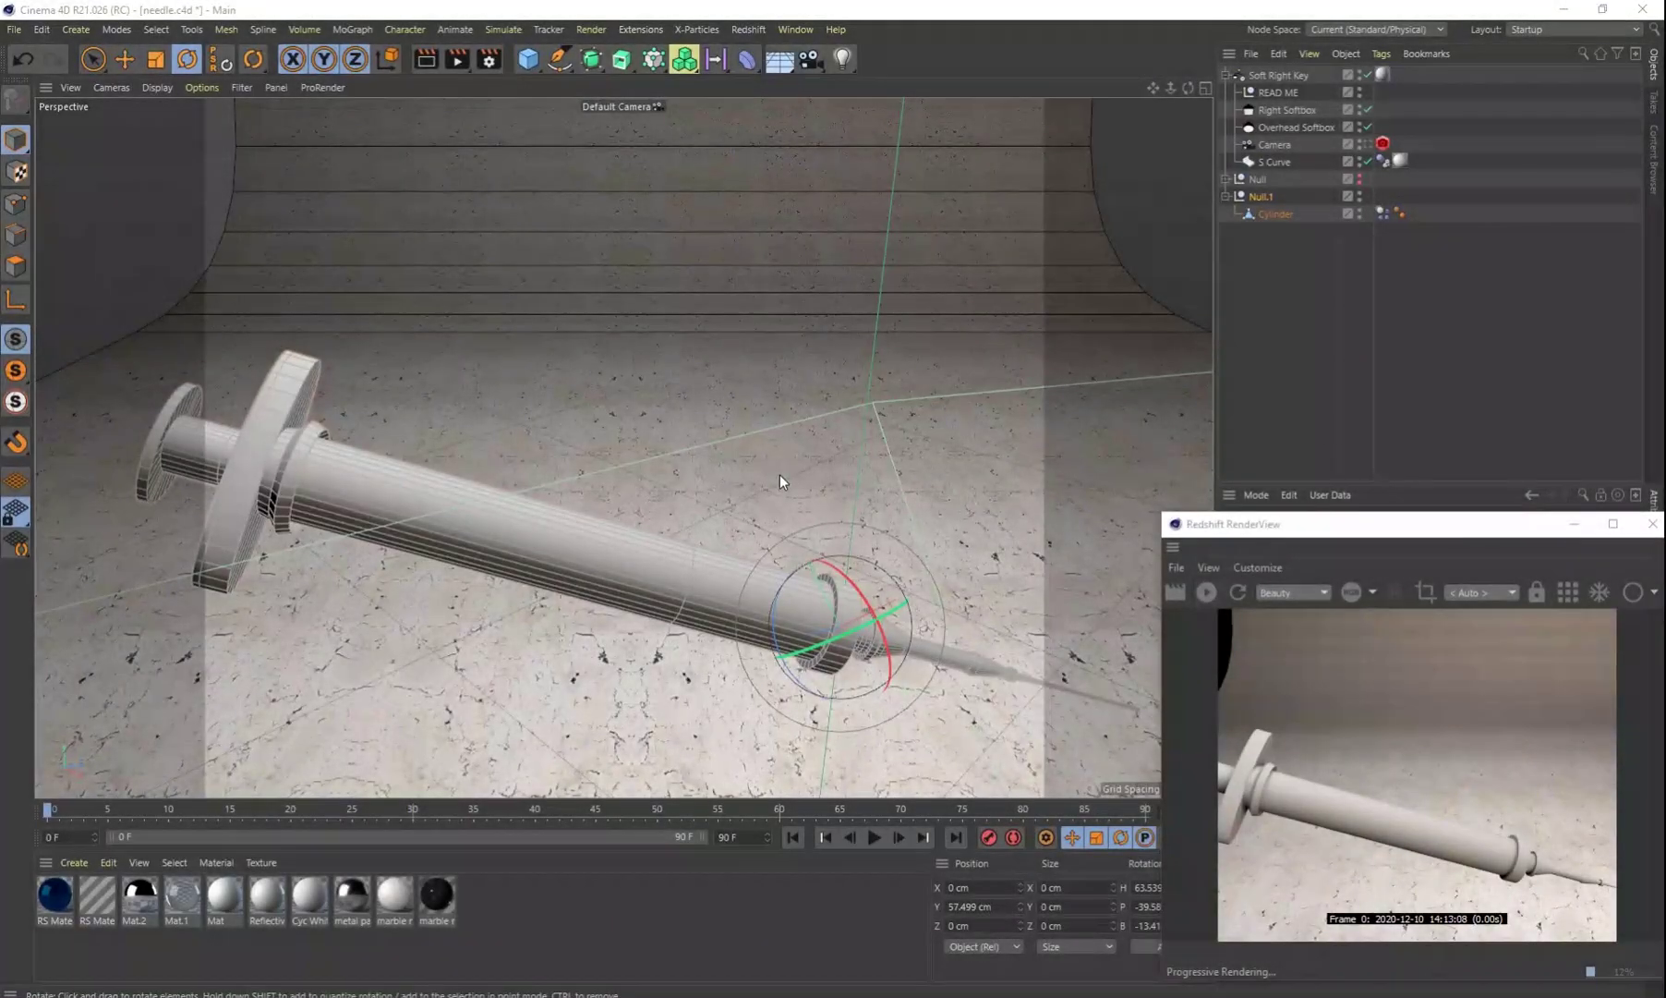
Step: Examine the syringe's shape in the studio scene from several distances and angles, comparing the viewport with the Redshift render preview
scroll(702, 441, "down", 3)
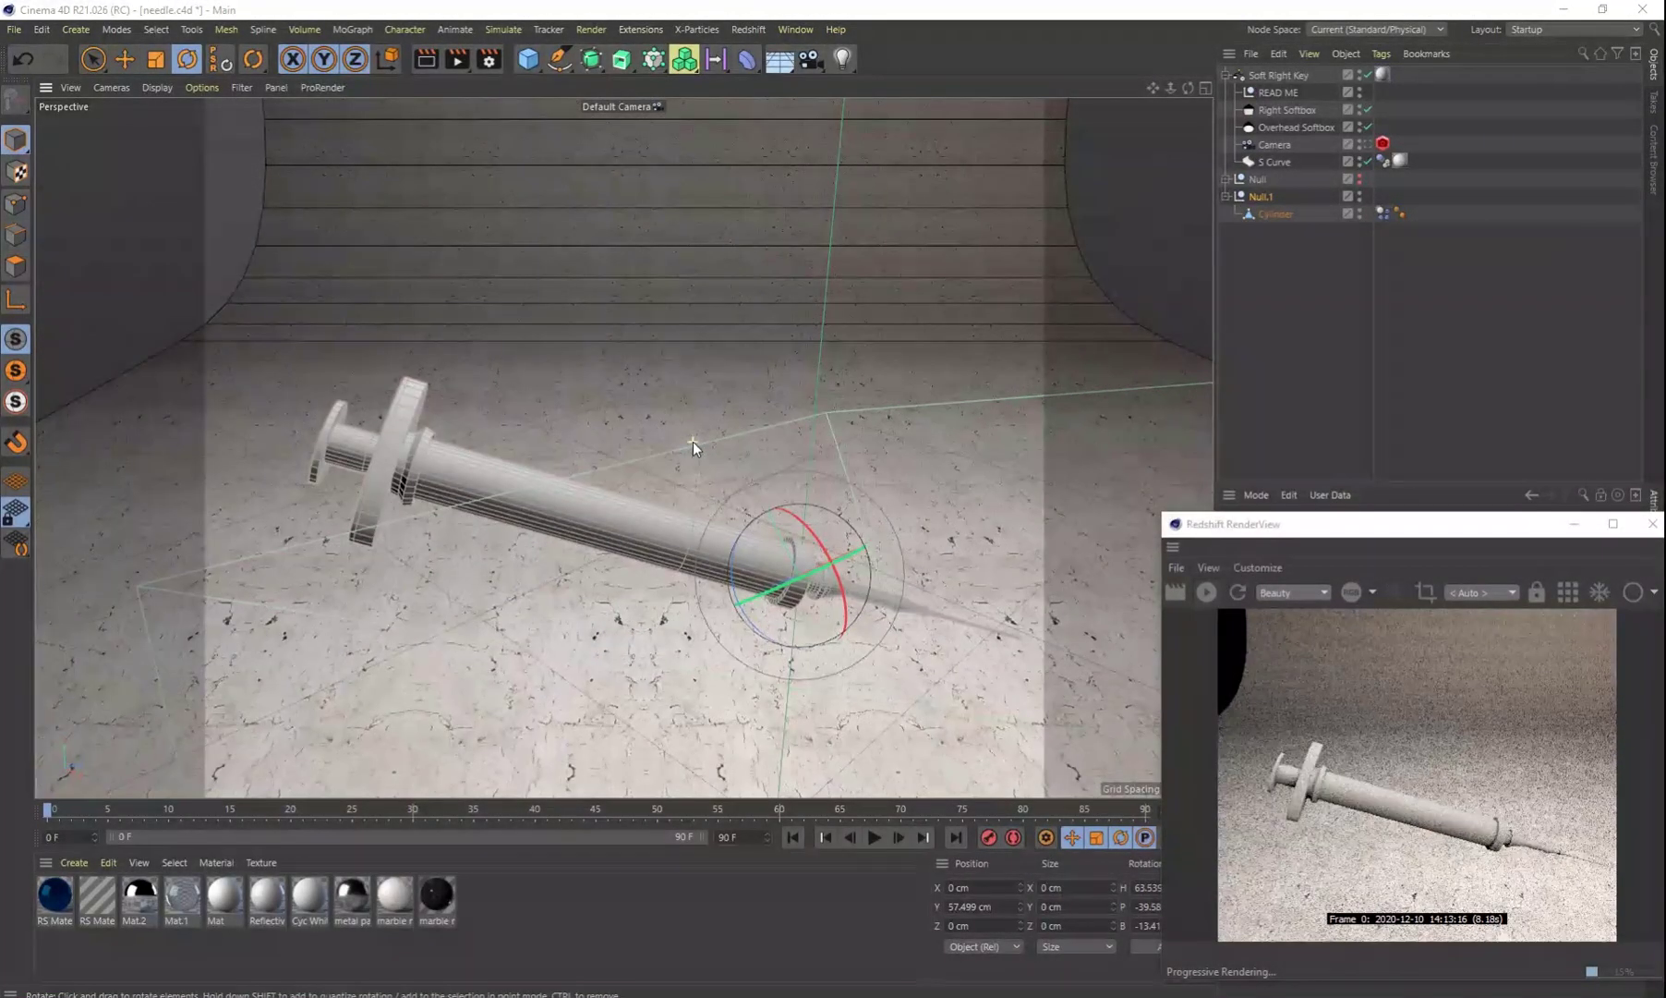
left_click(1297, 348)
scroll(696, 527, "up", 4)
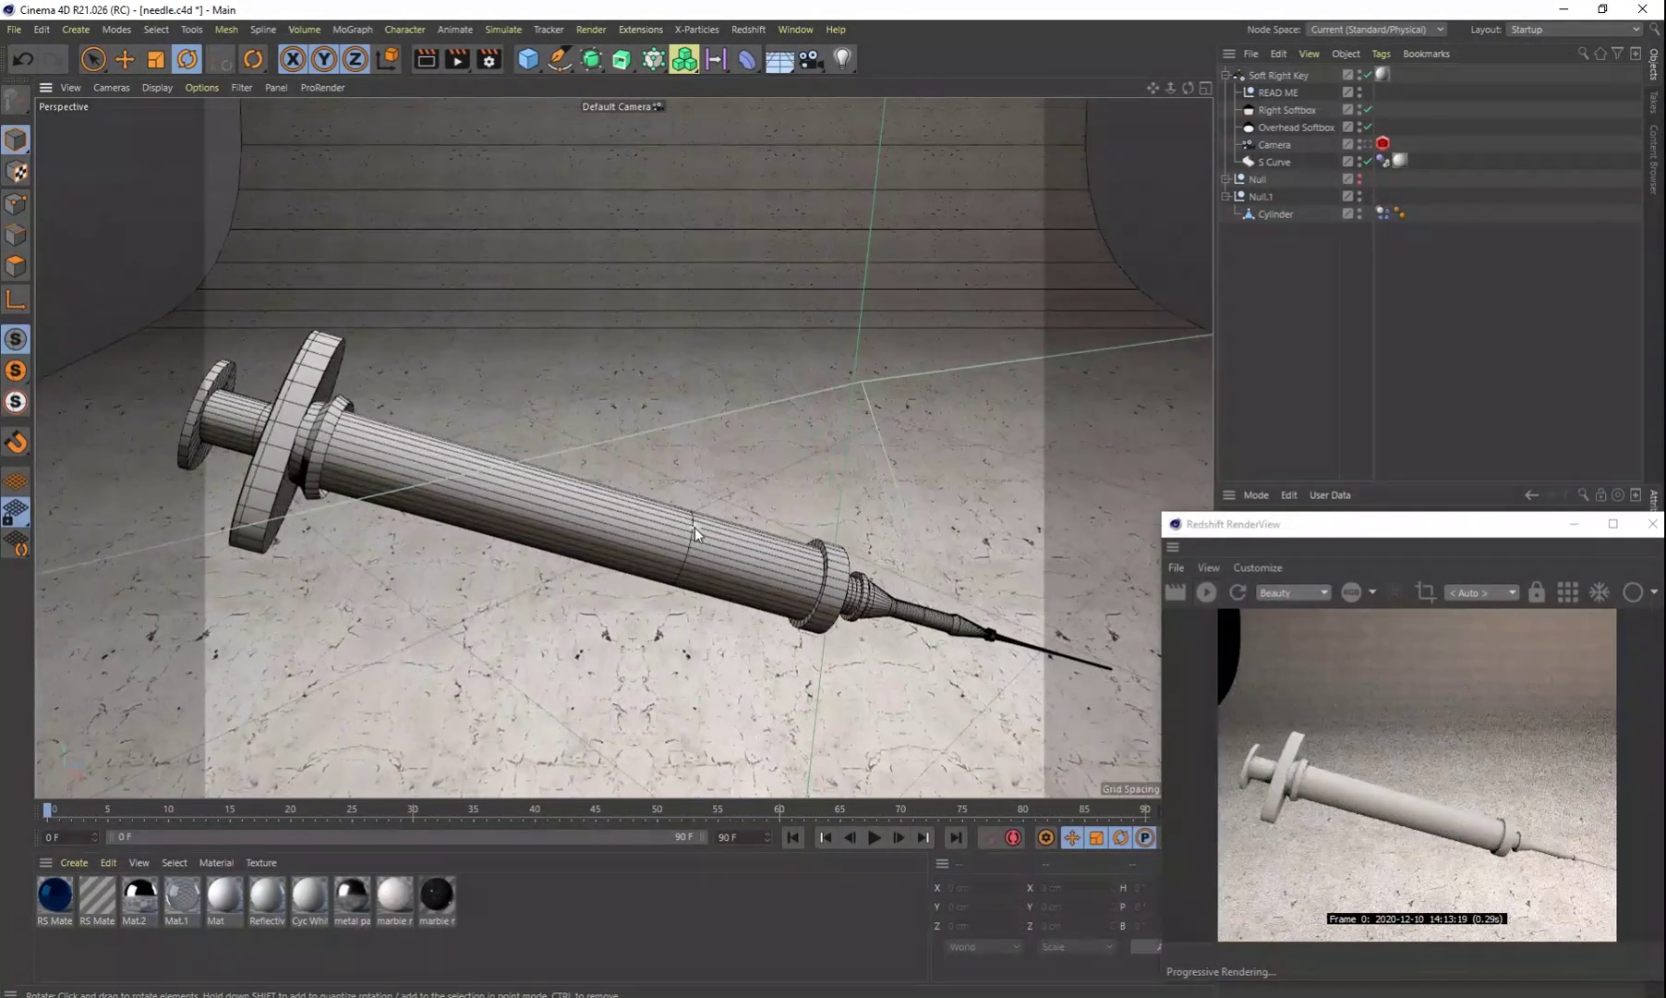
middle_click_drag(825, 567, 440, 411, "alt")
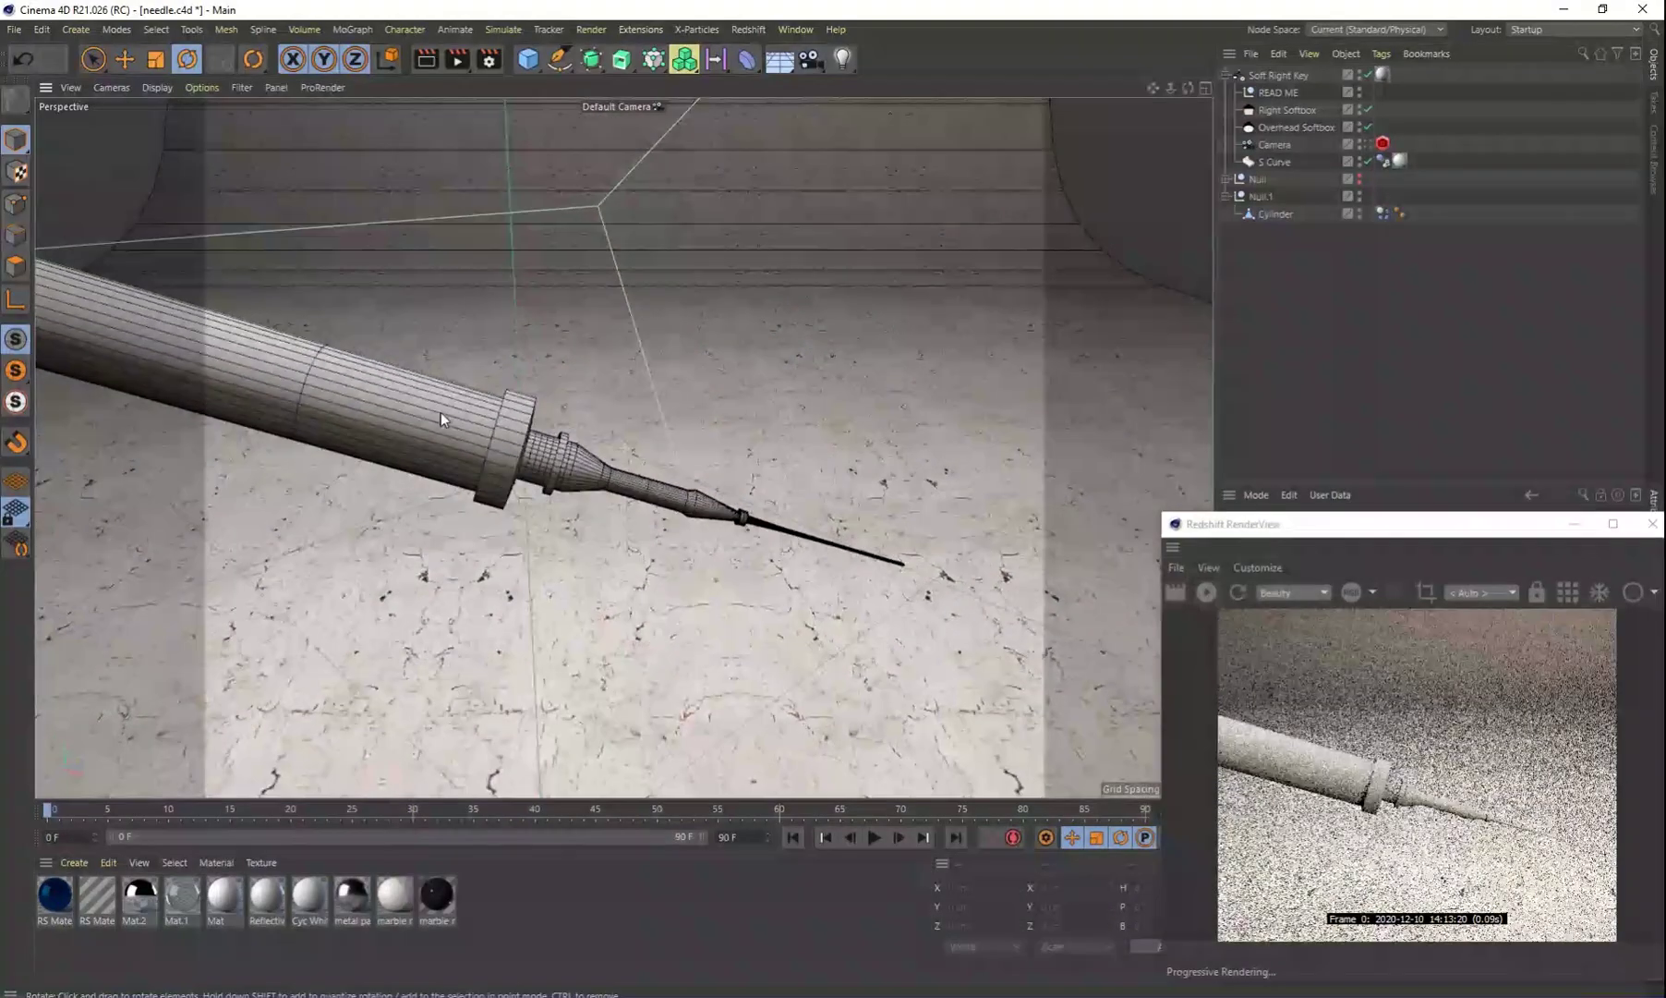
scroll(583, 481, "up", 5)
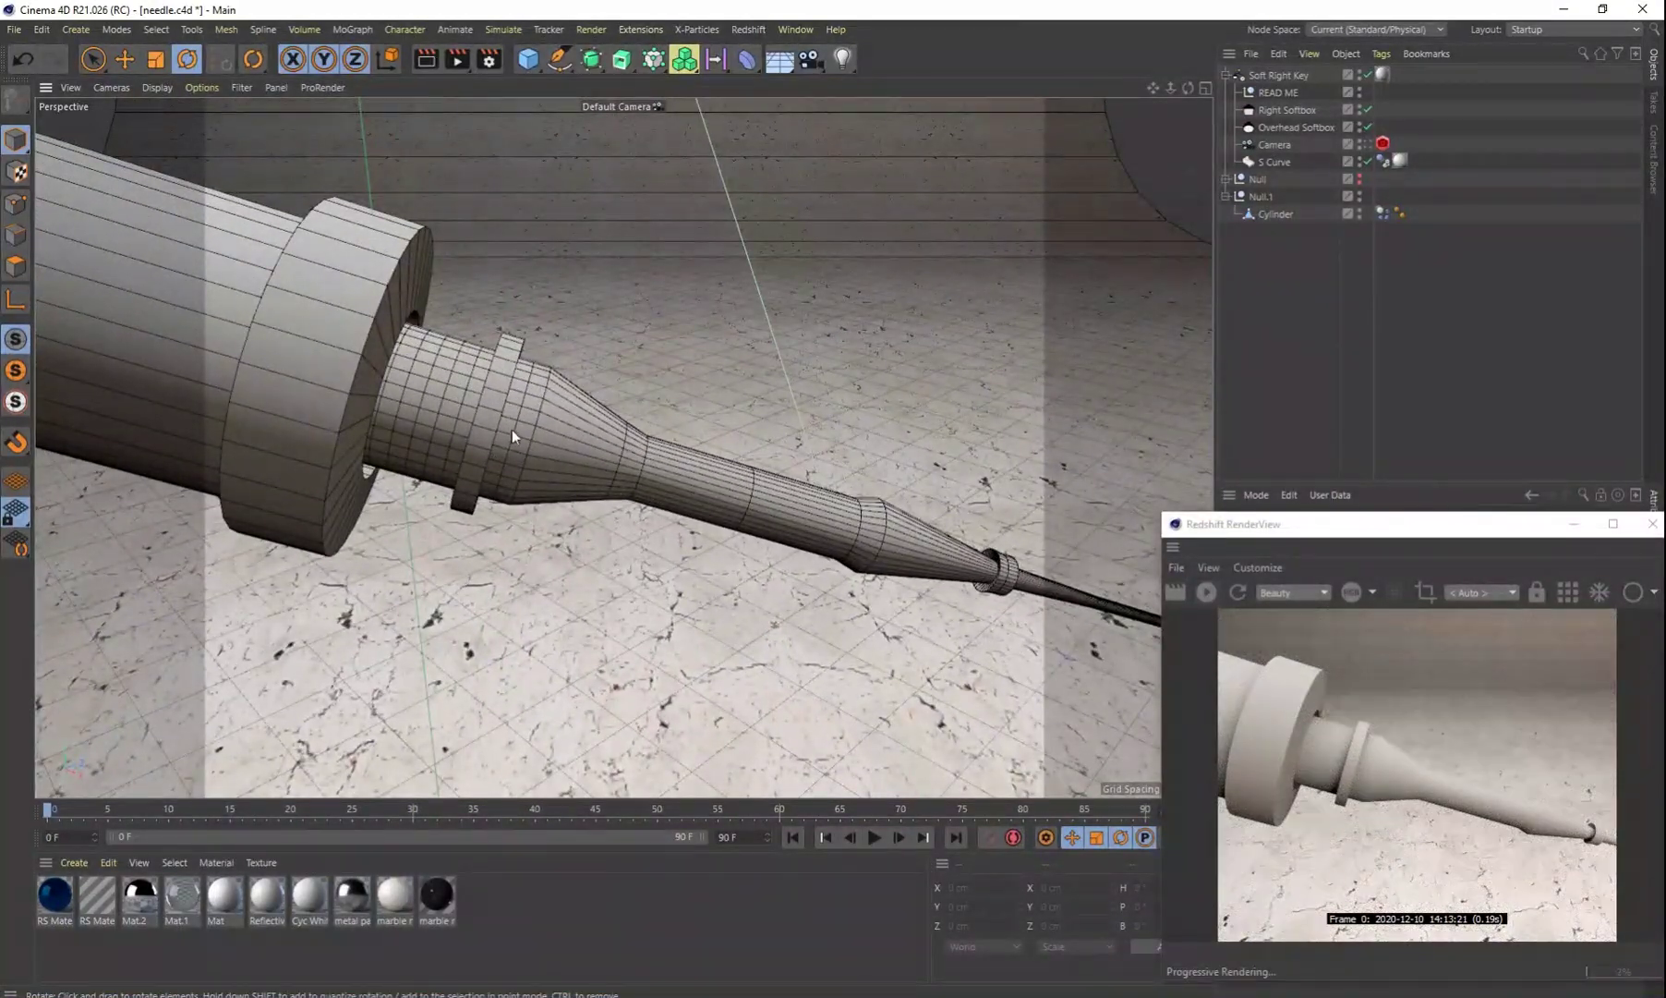
scroll(806, 533, "down", 6)
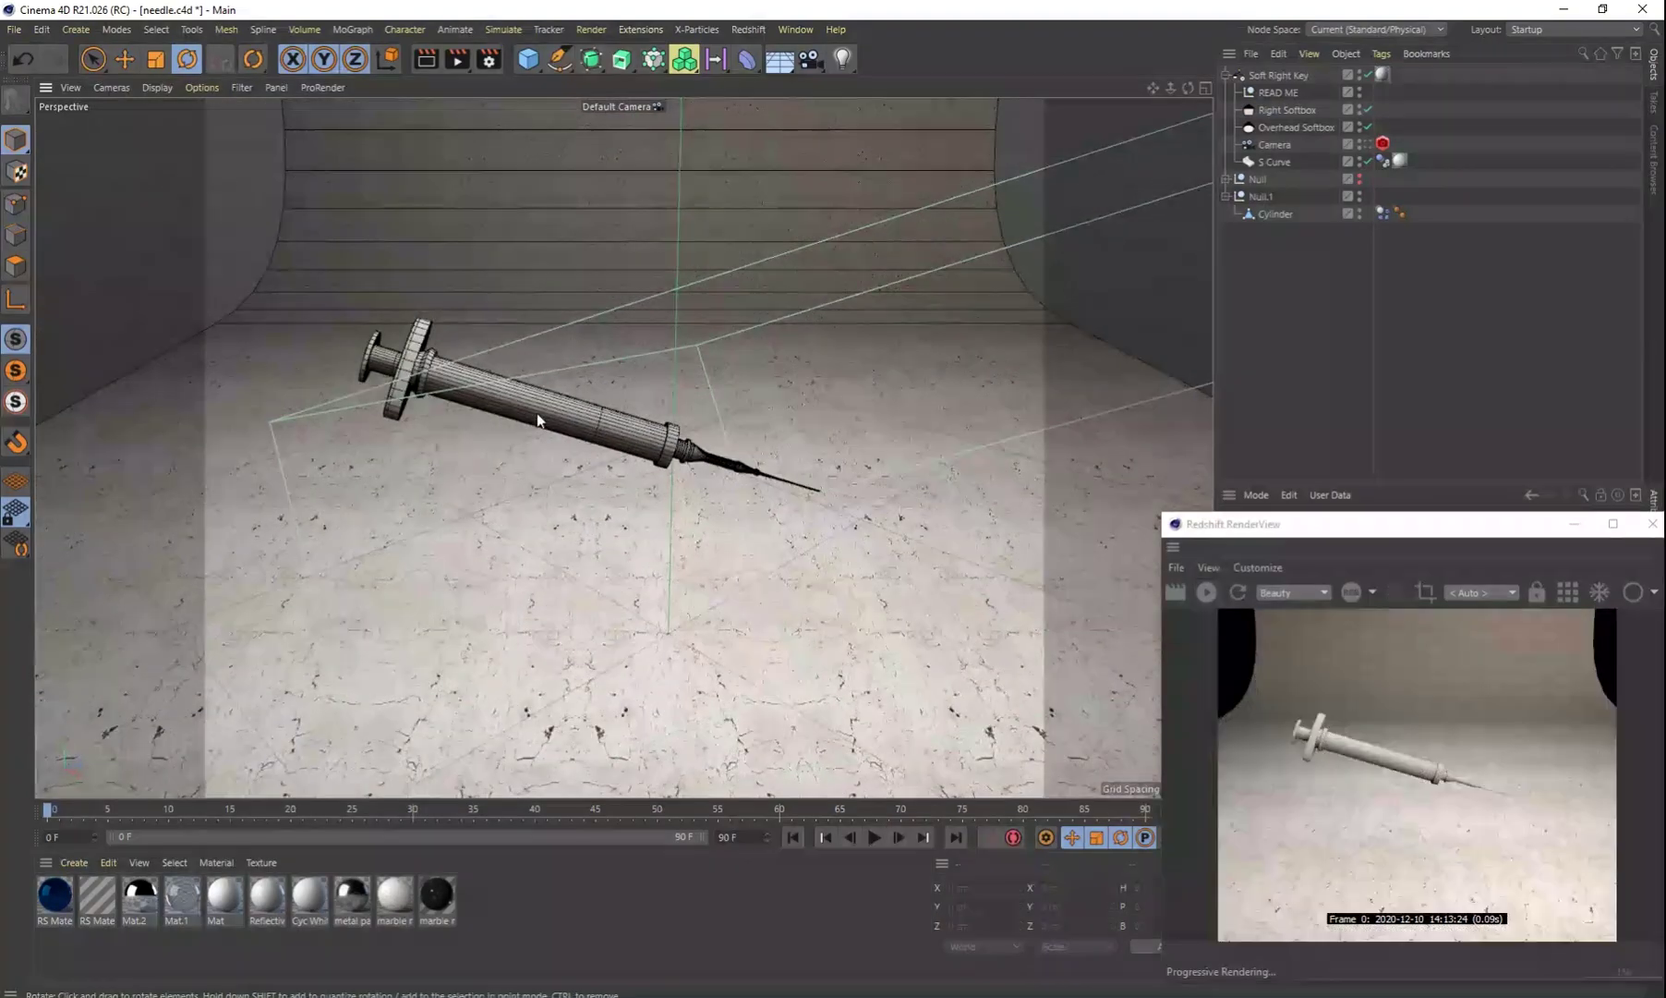
scroll(536, 413, "up", 3)
left_click_drag(536, 414, 532, 453, "alt")
scroll(539, 443, "up", 1)
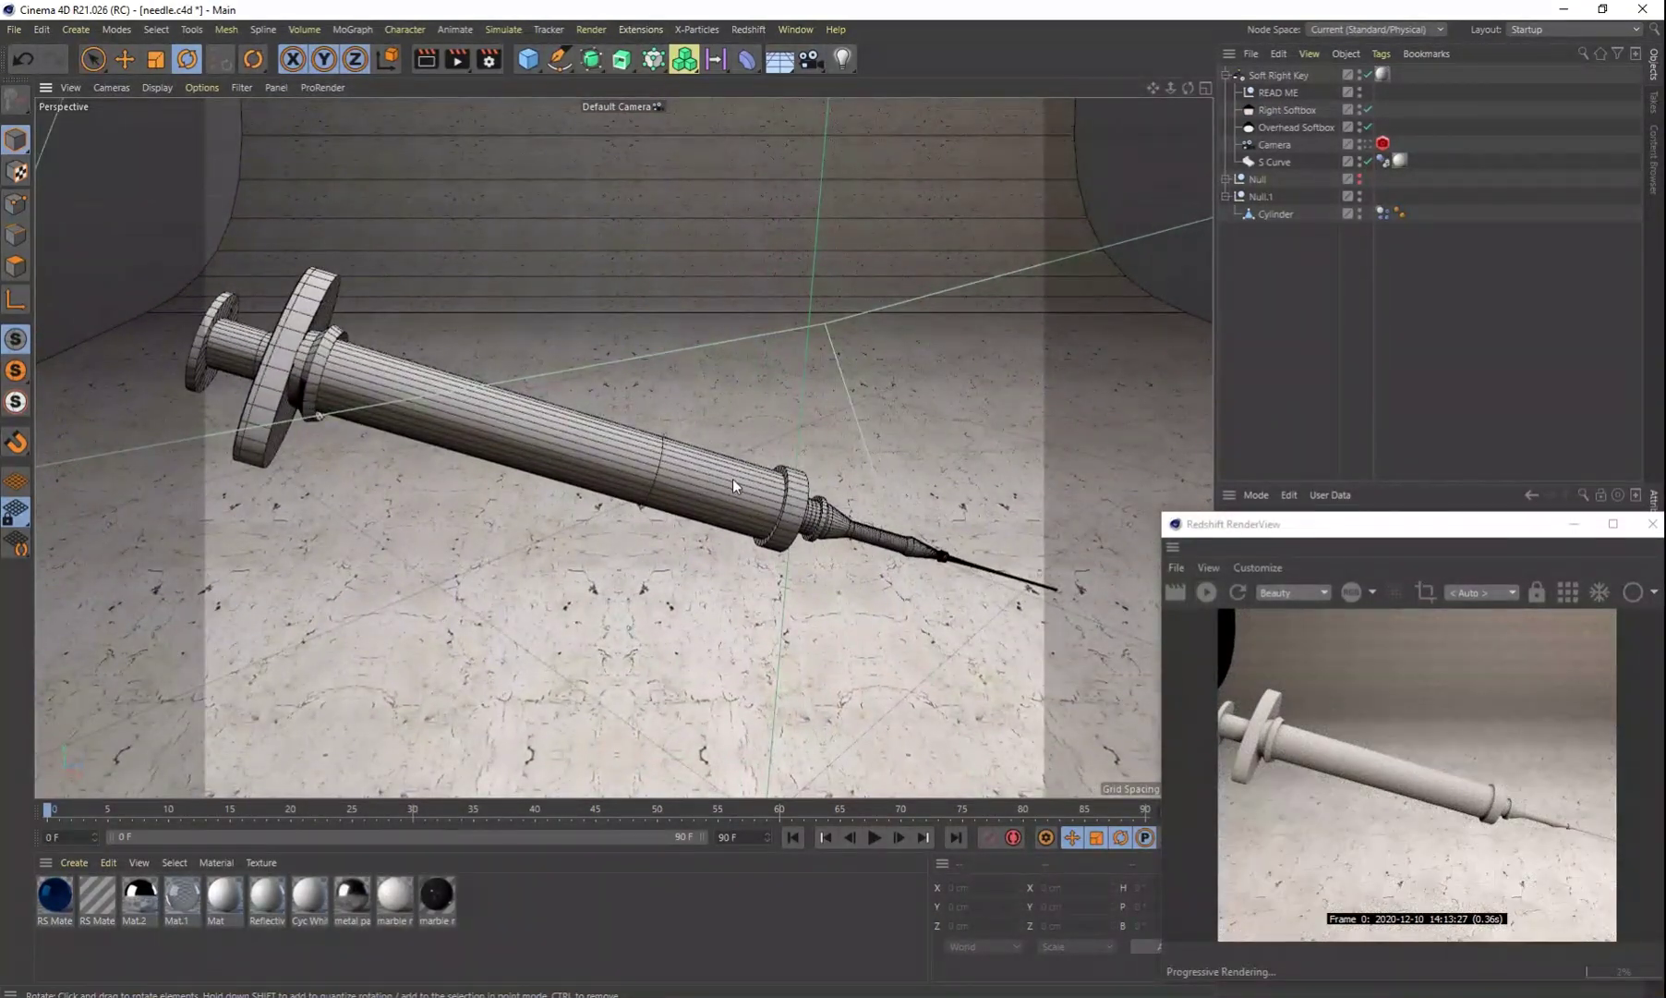
scroll(734, 480, "down", 2)
scroll(733, 481, "up", 1)
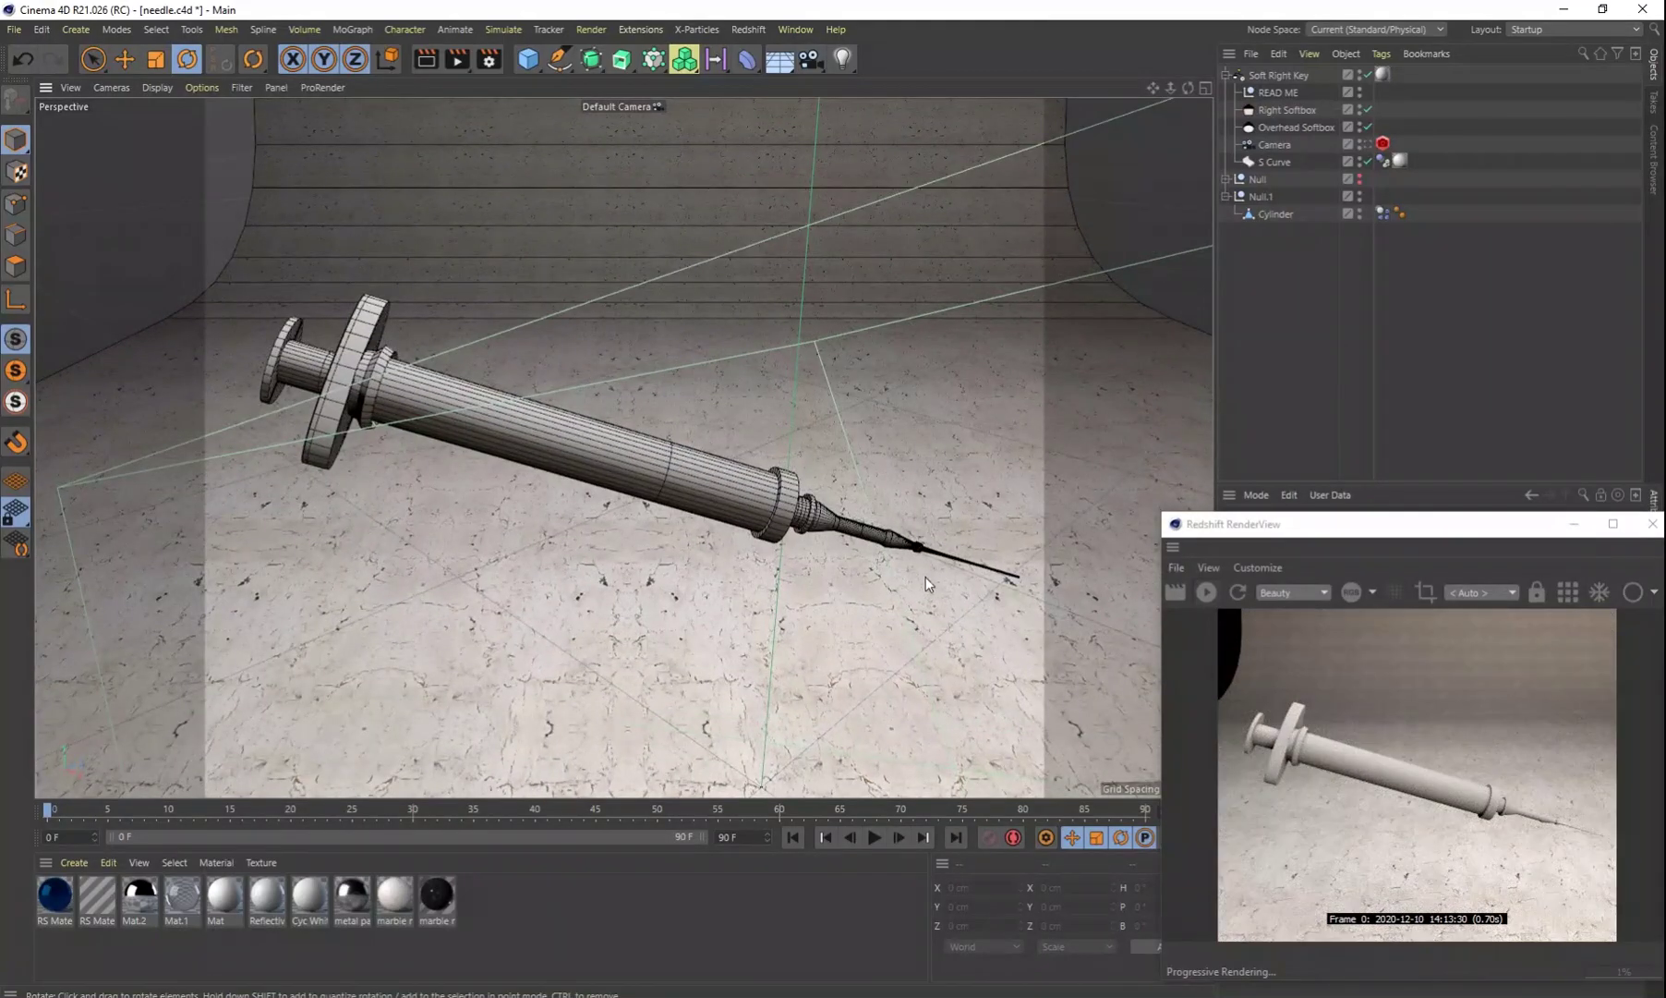
left_click_drag(889, 583, 896, 585, "alt")
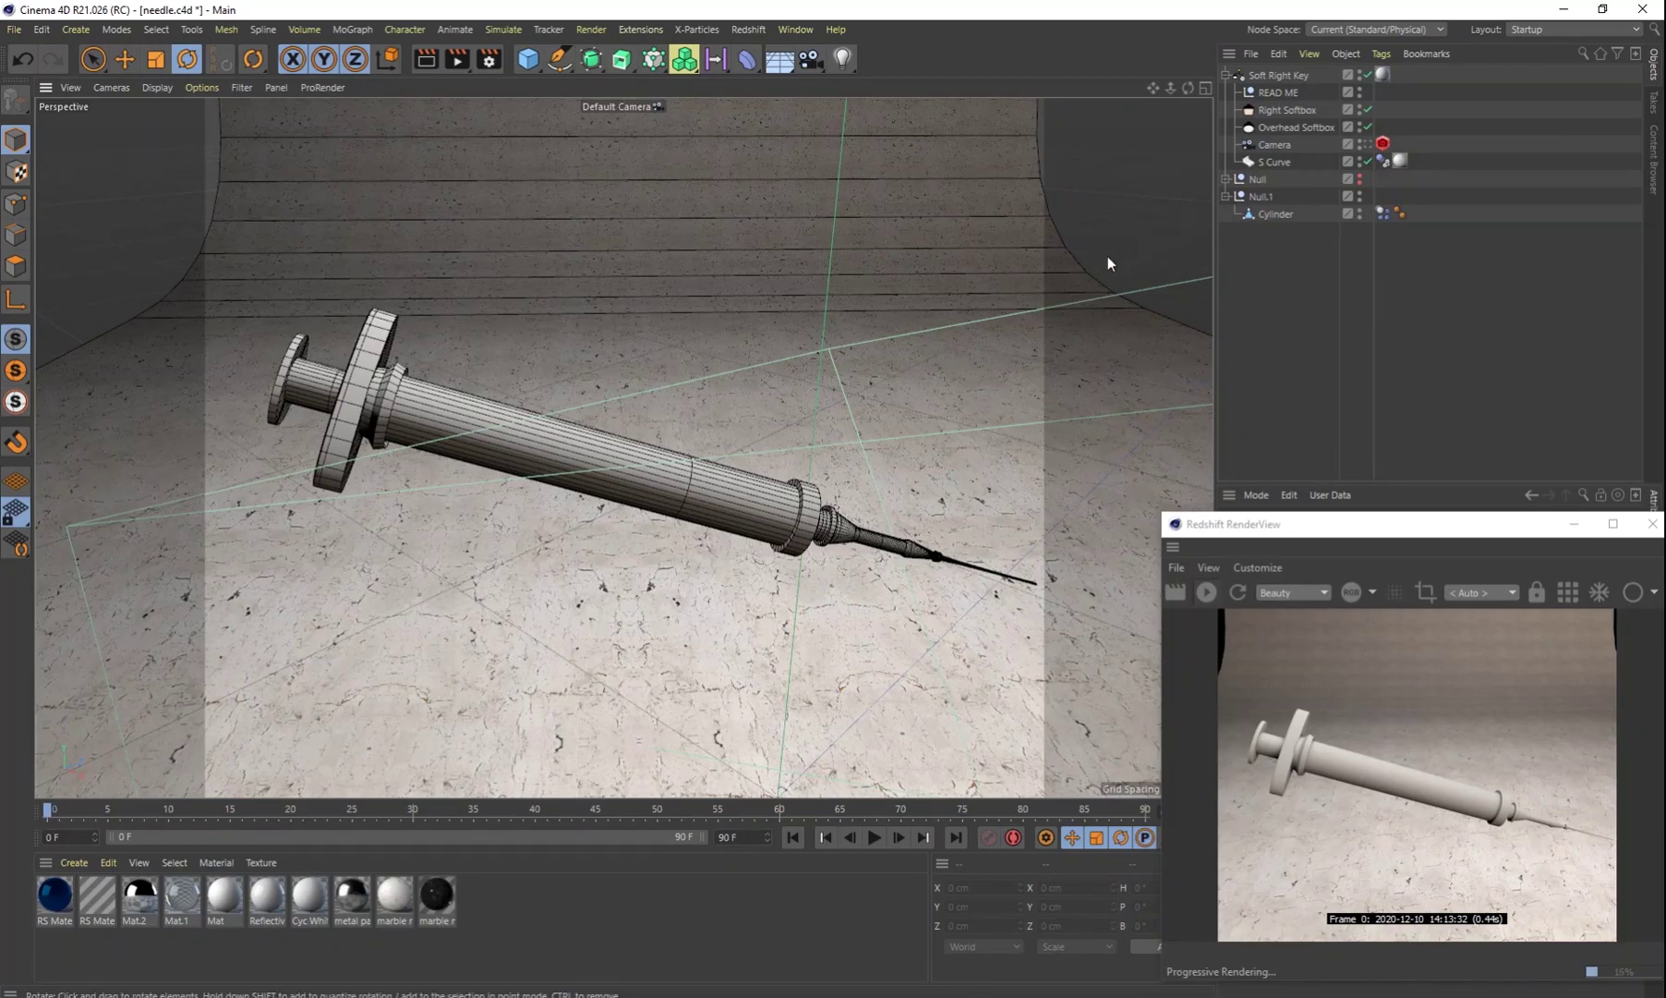
scroll(692, 499, "up", 6)
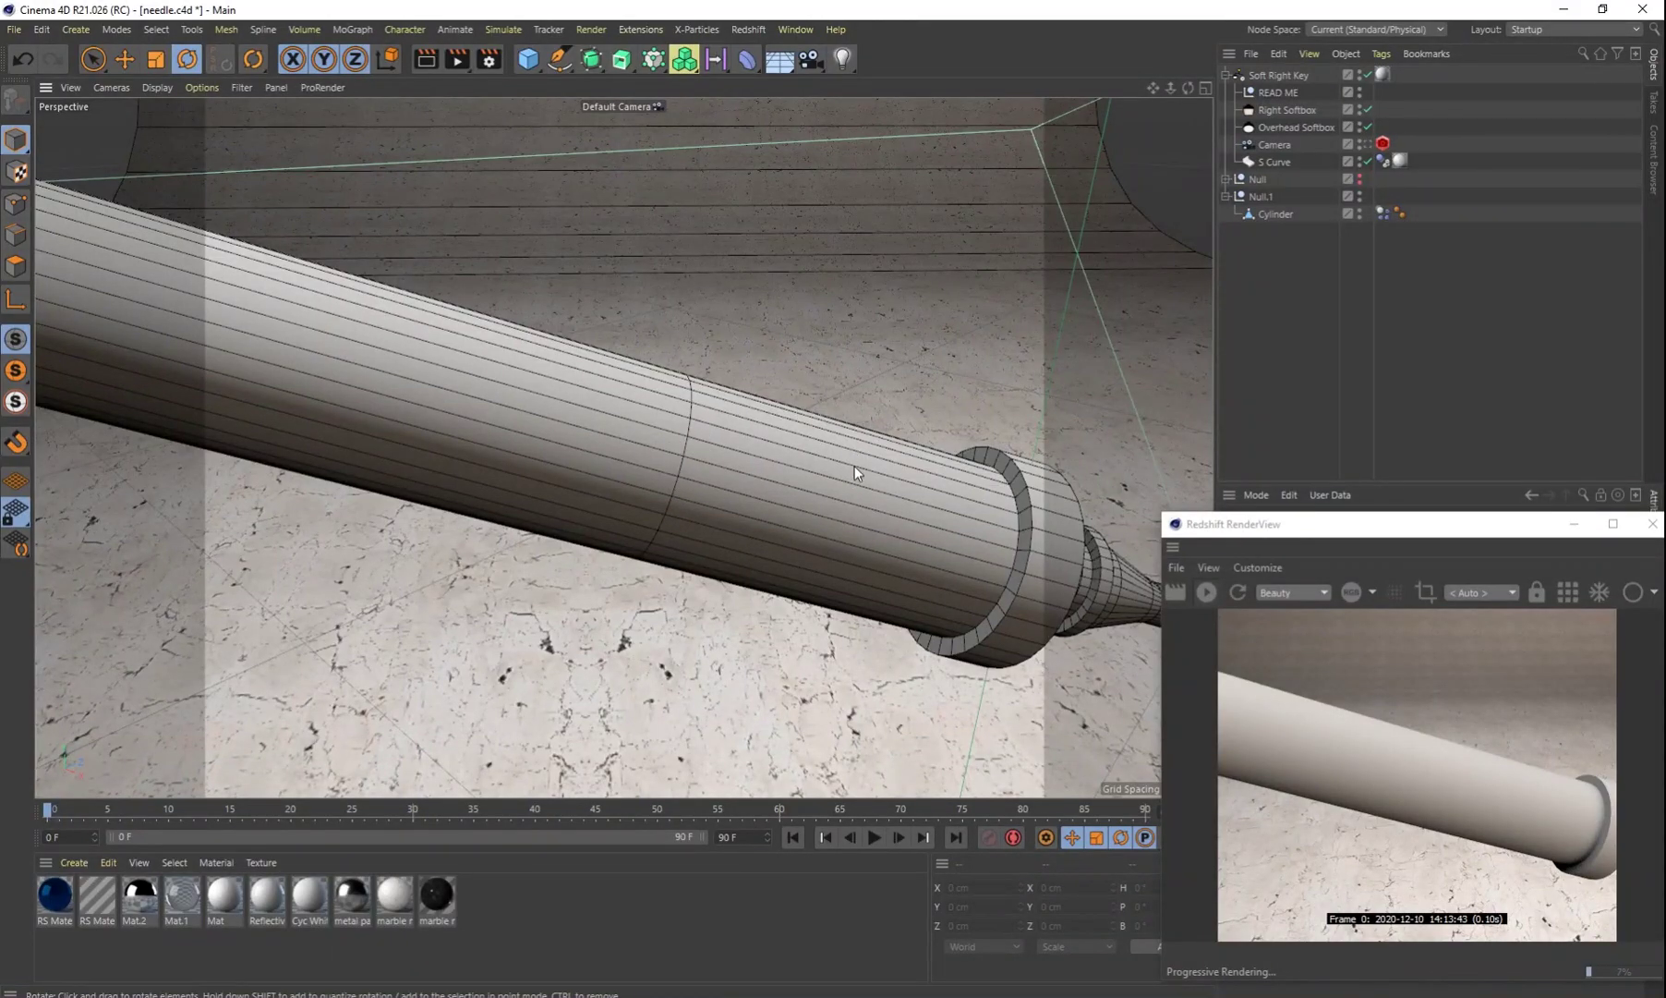
scroll(801, 488, "down", 5)
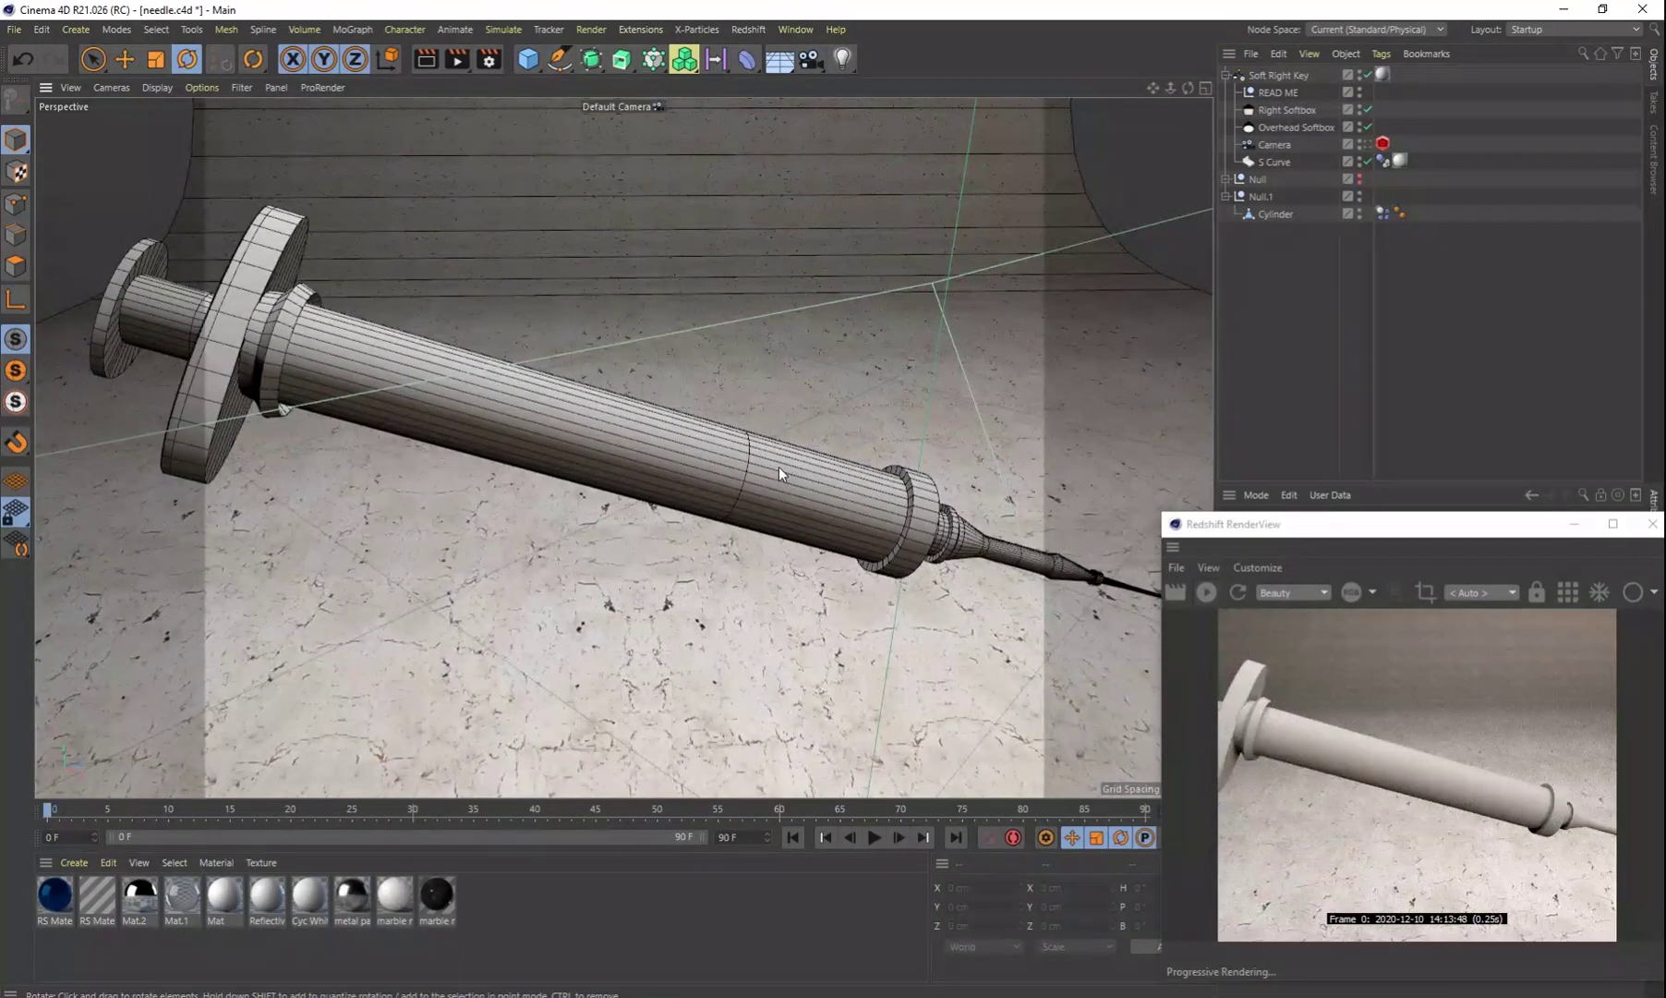
scroll(779, 466, "down", 2)
scroll(805, 432, "down", 2)
left_click_drag(722, 424, 721, 444, "alt")
middle_click_drag(722, 444, 646, 466, "alt")
left_click_drag(647, 467, 632, 467, "alt")
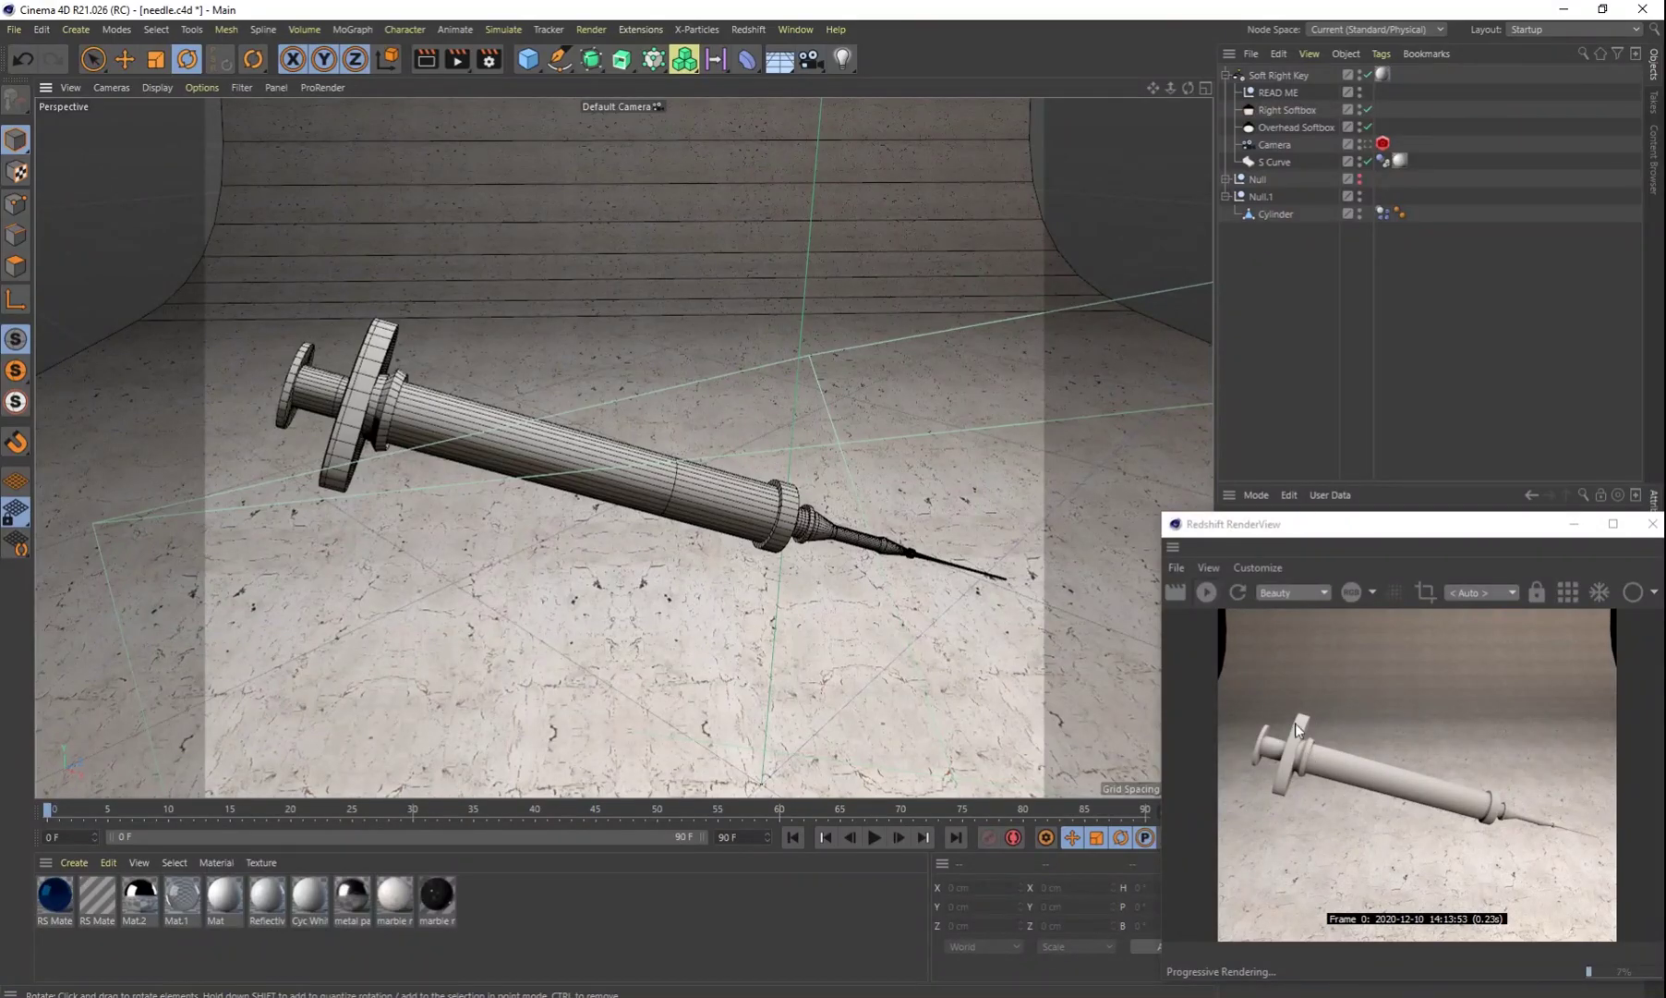
Step: Hide the Null.1 group in the viewport and render, and make the Null group visible in both instead
left_click(1232, 197)
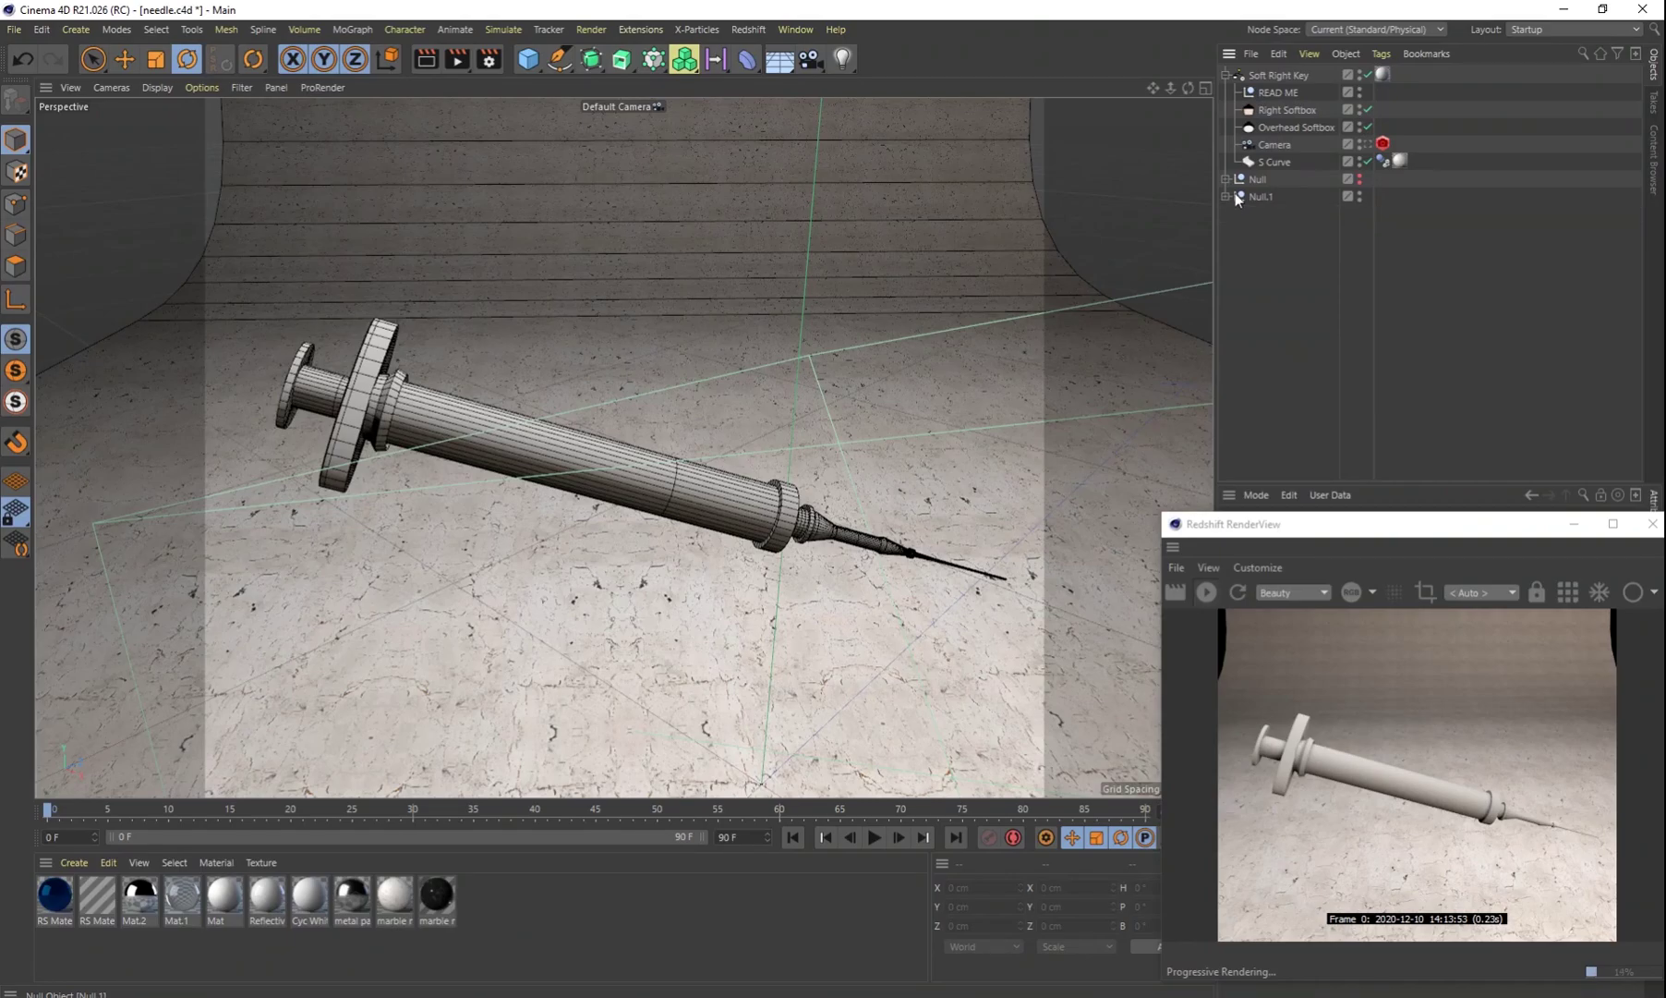
left_click(1362, 181)
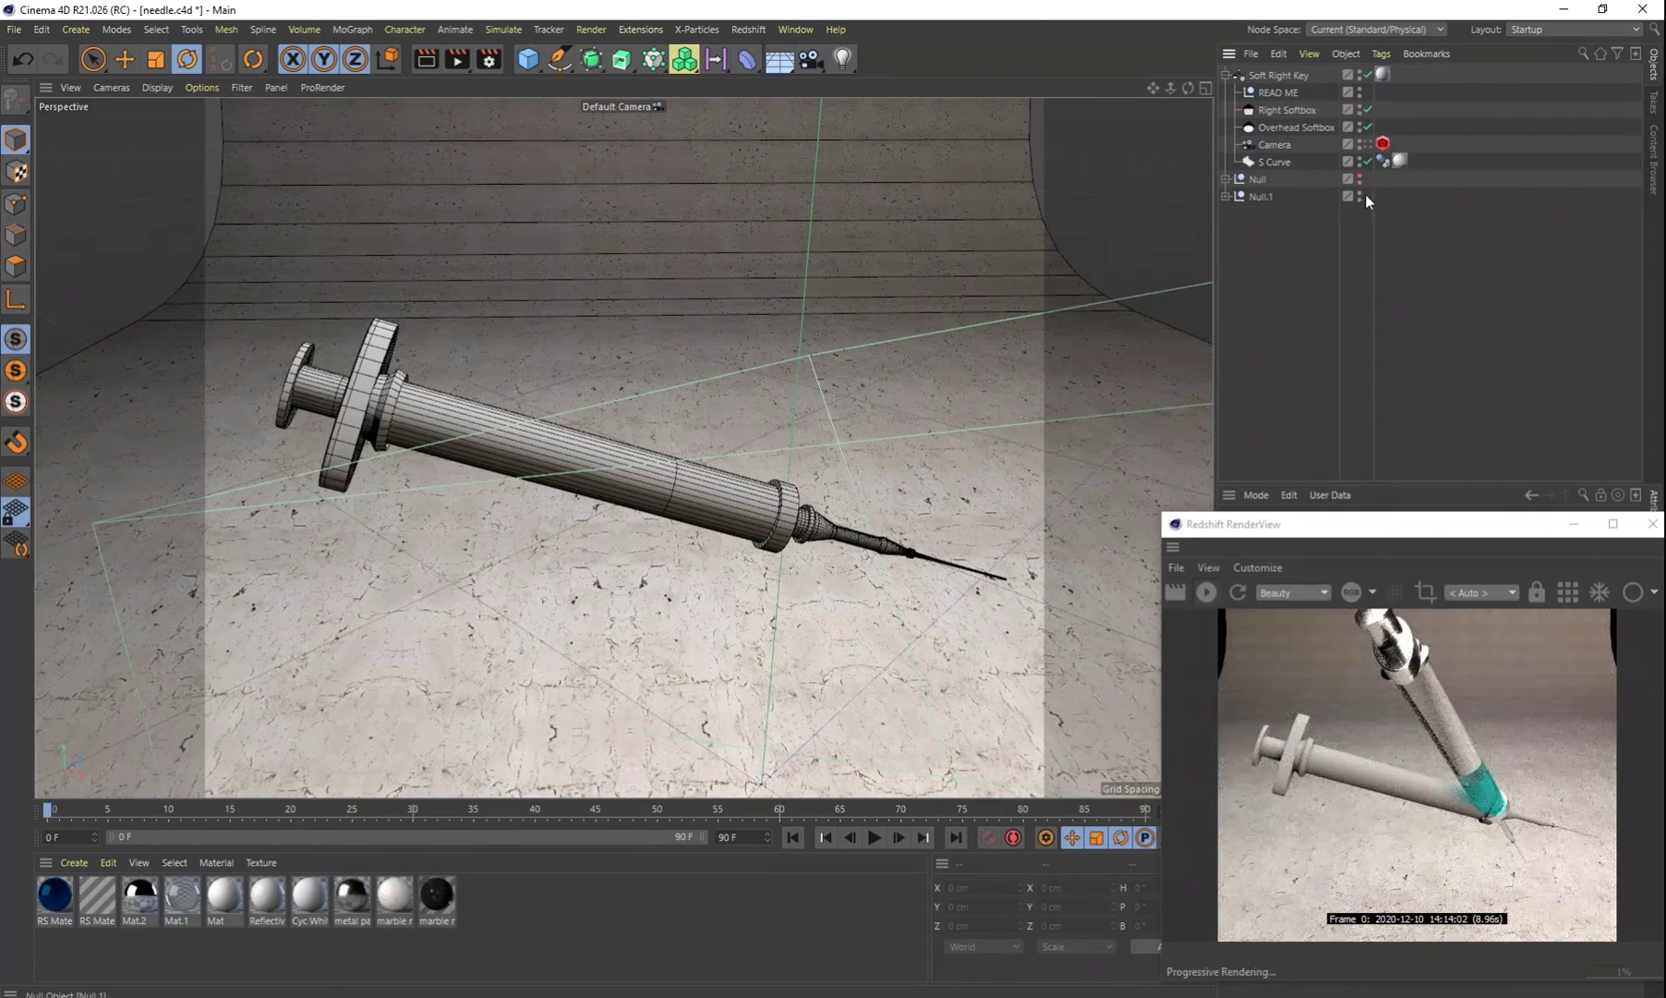
left_click(1363, 199)
left_click(1362, 194)
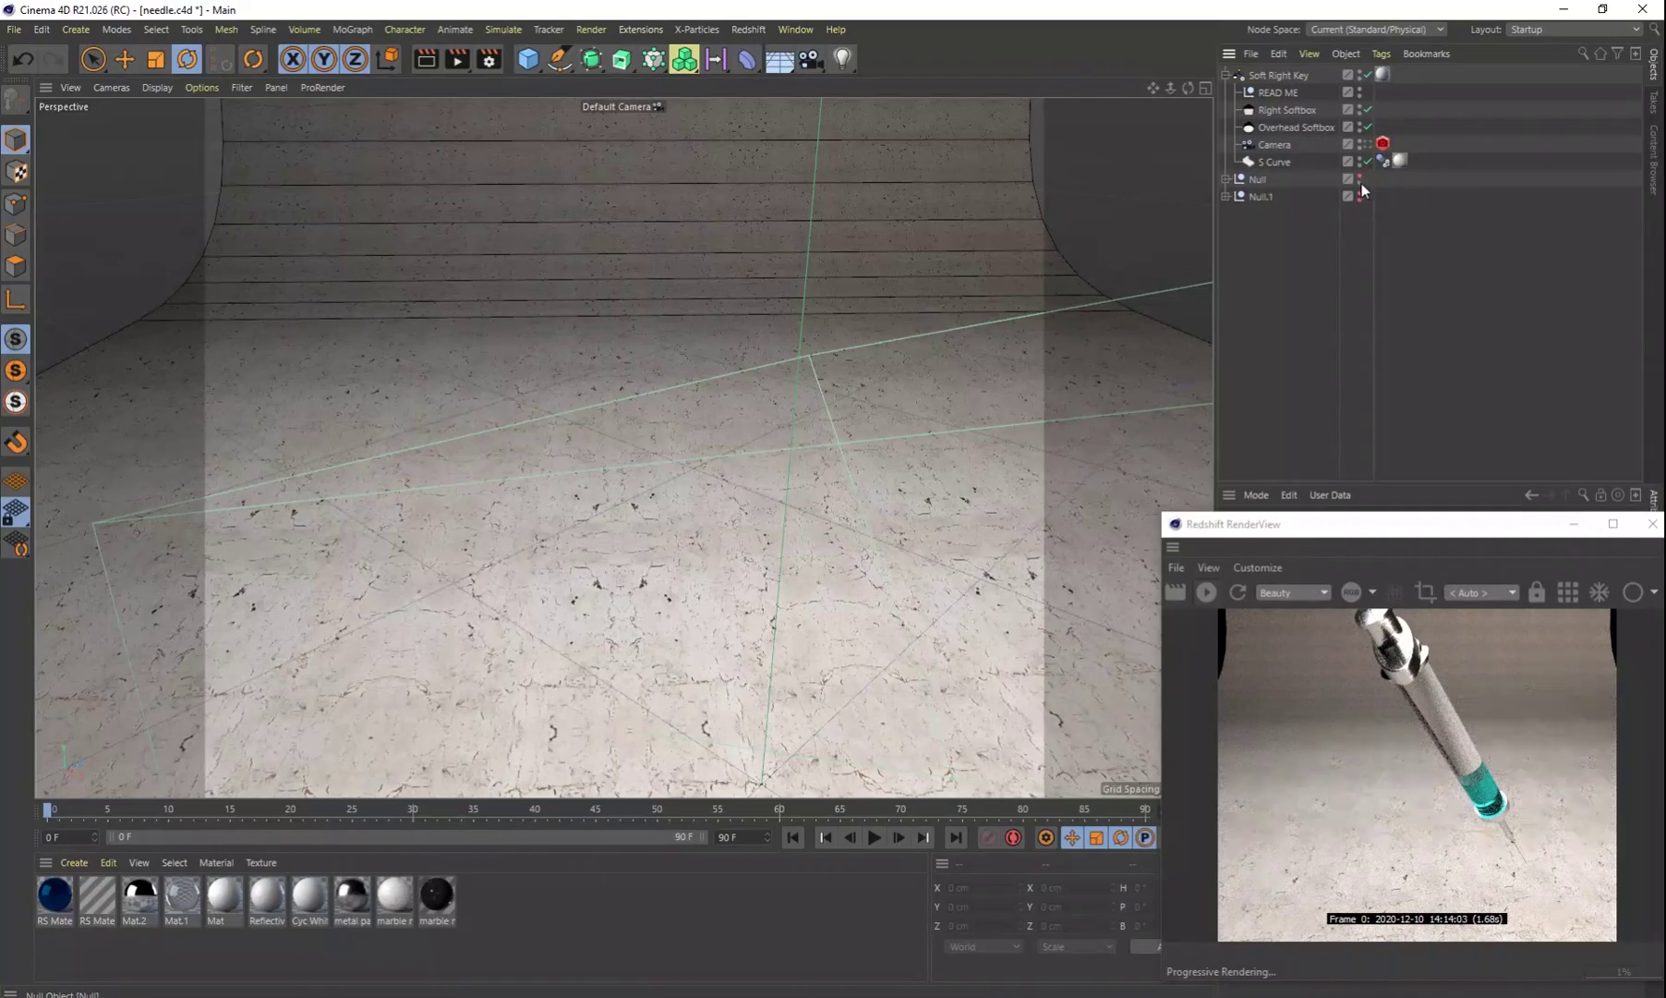
left_click(1359, 174)
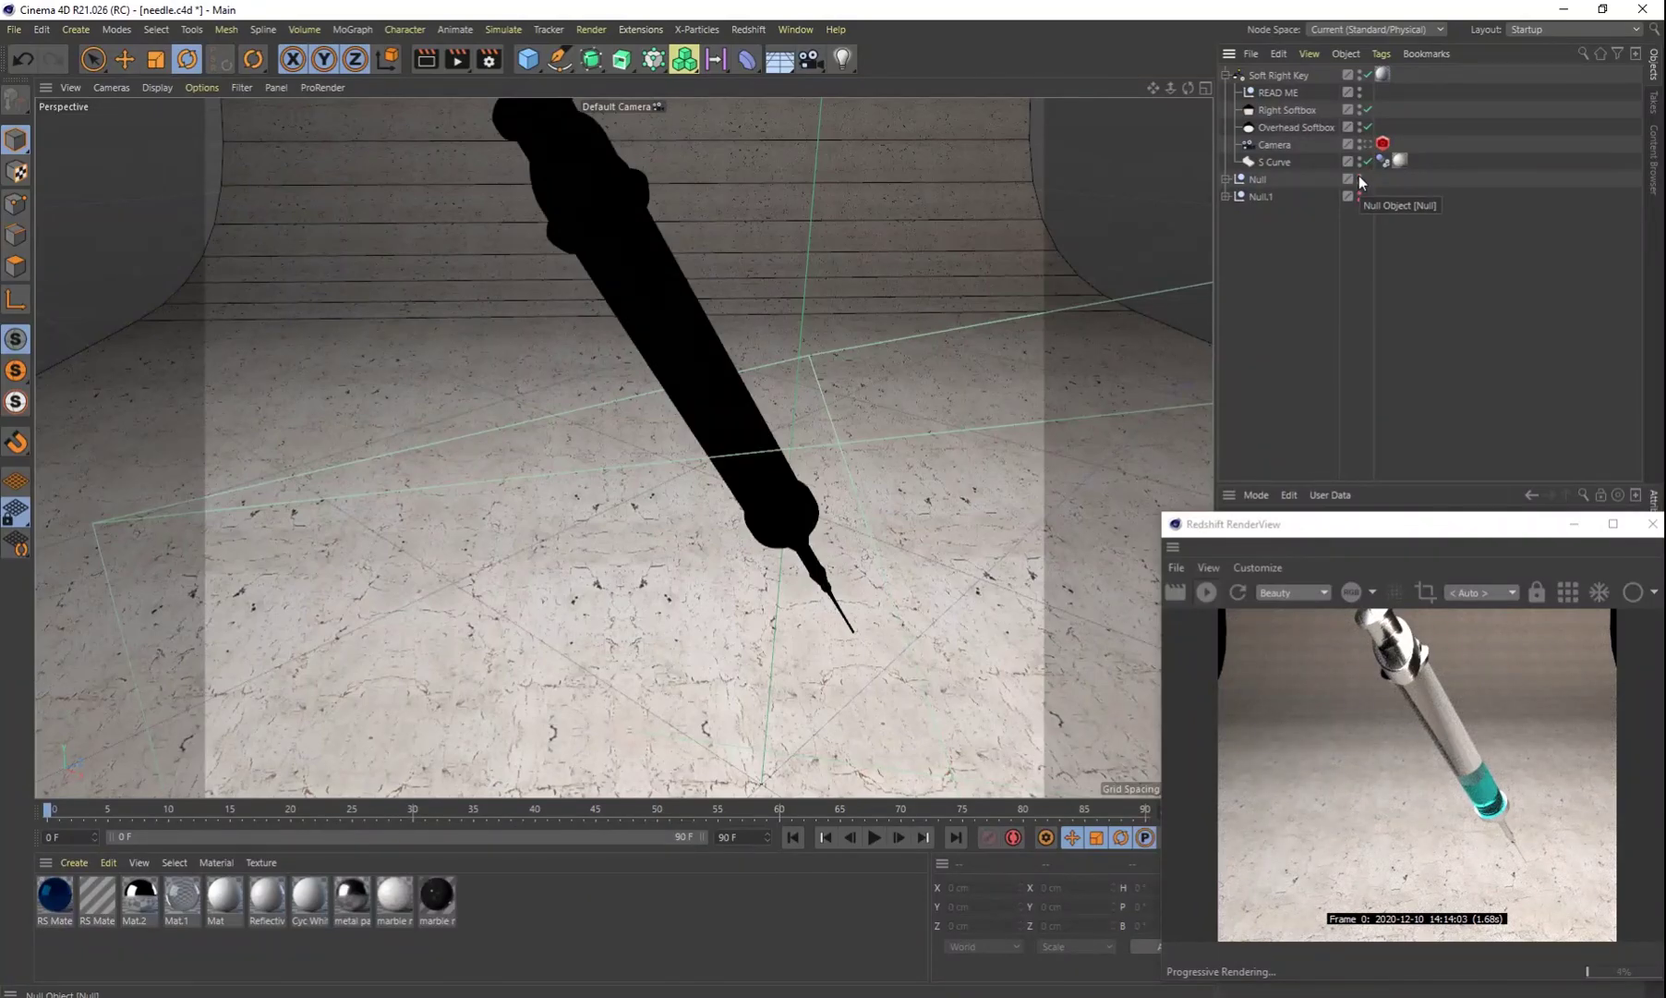
left_click_drag(781, 423, 905, 412)
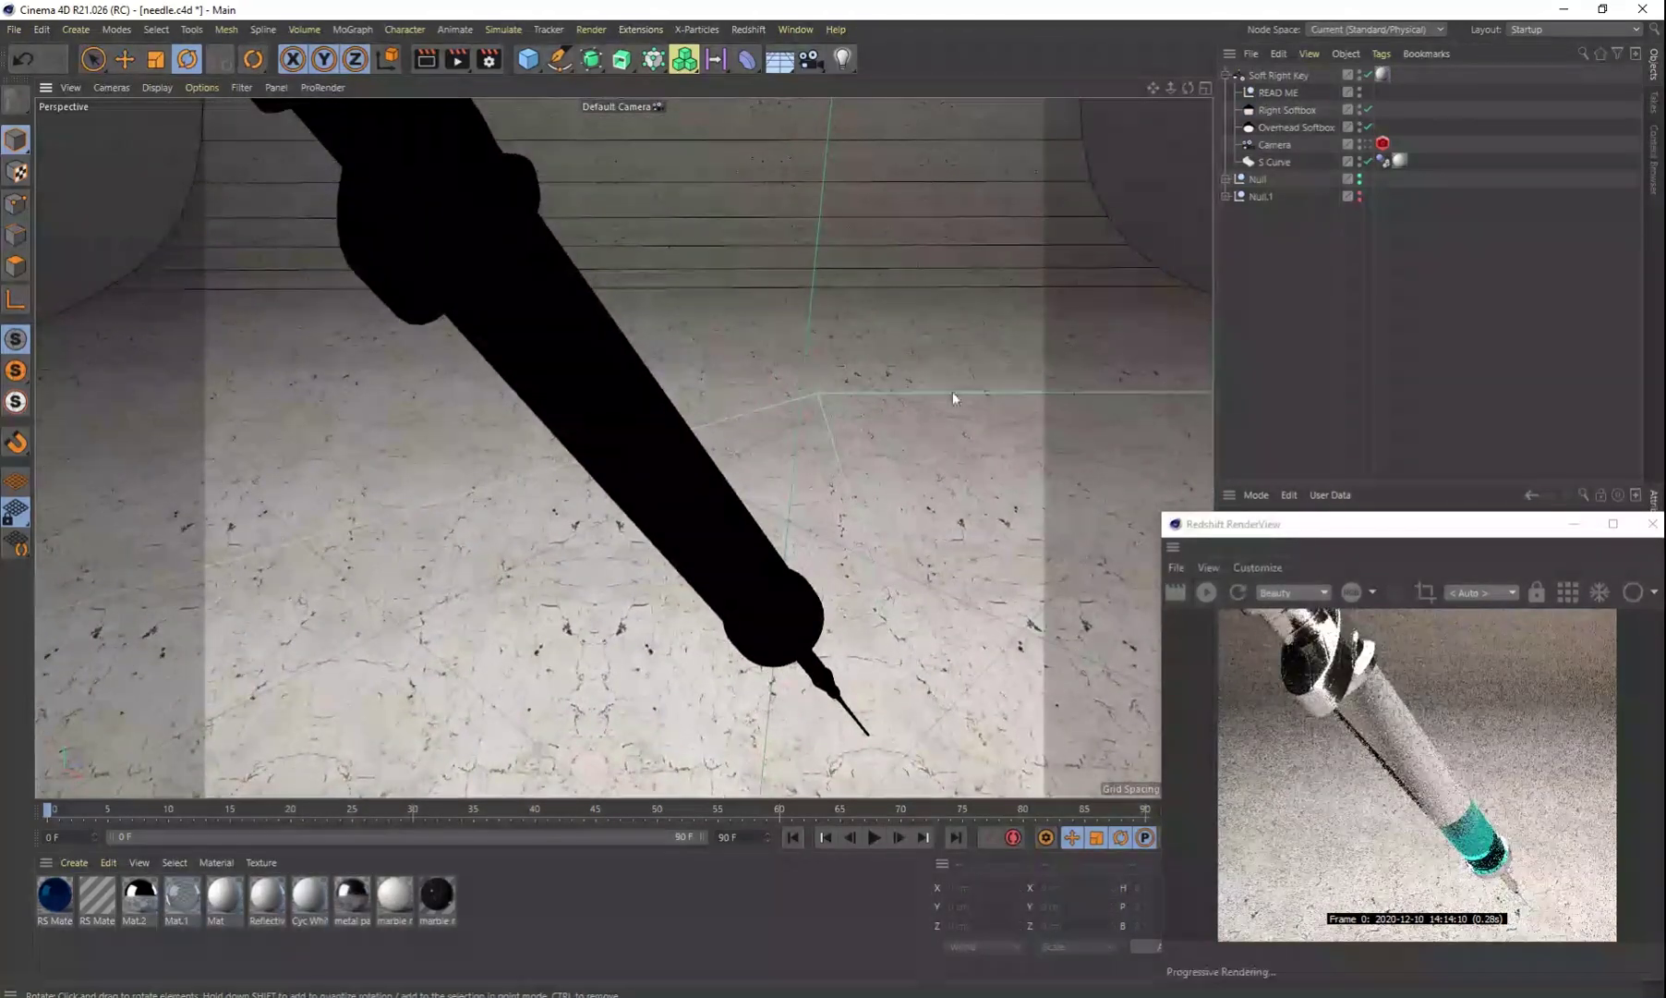
Step: Rotate the Null syringe group to a heading of about 100°, a pitch of about -40° and a bank of about 10.5°
left_click(1259, 179)
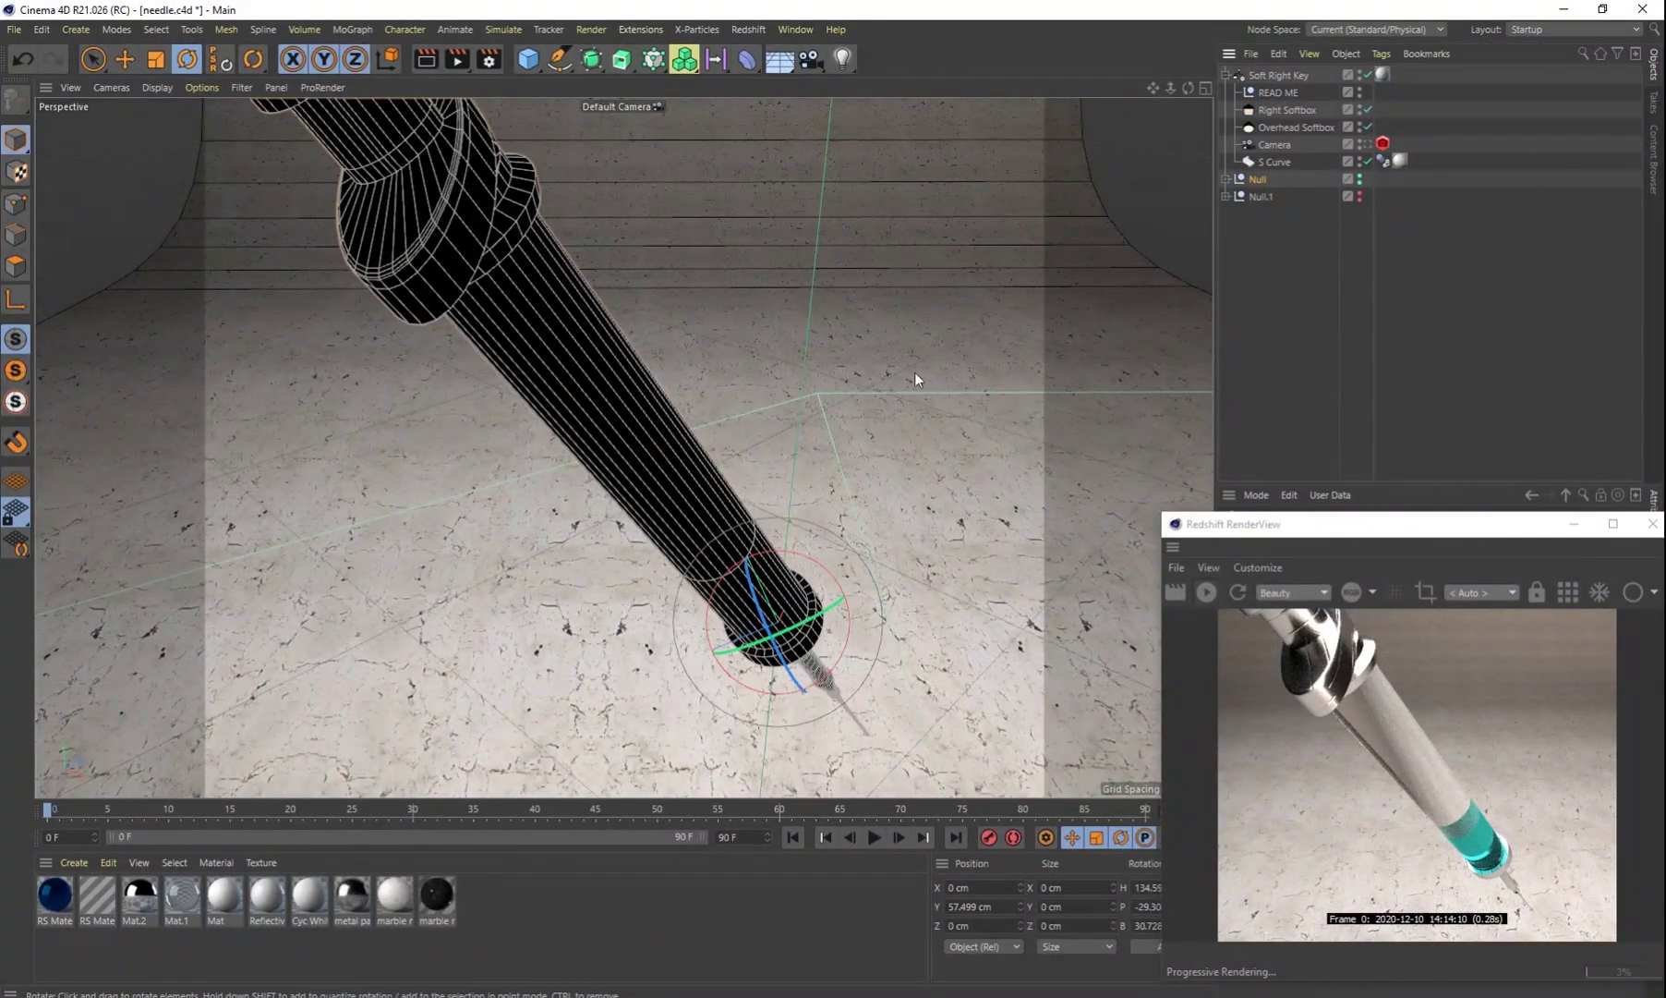
left_click_drag(842, 627, 731, 464)
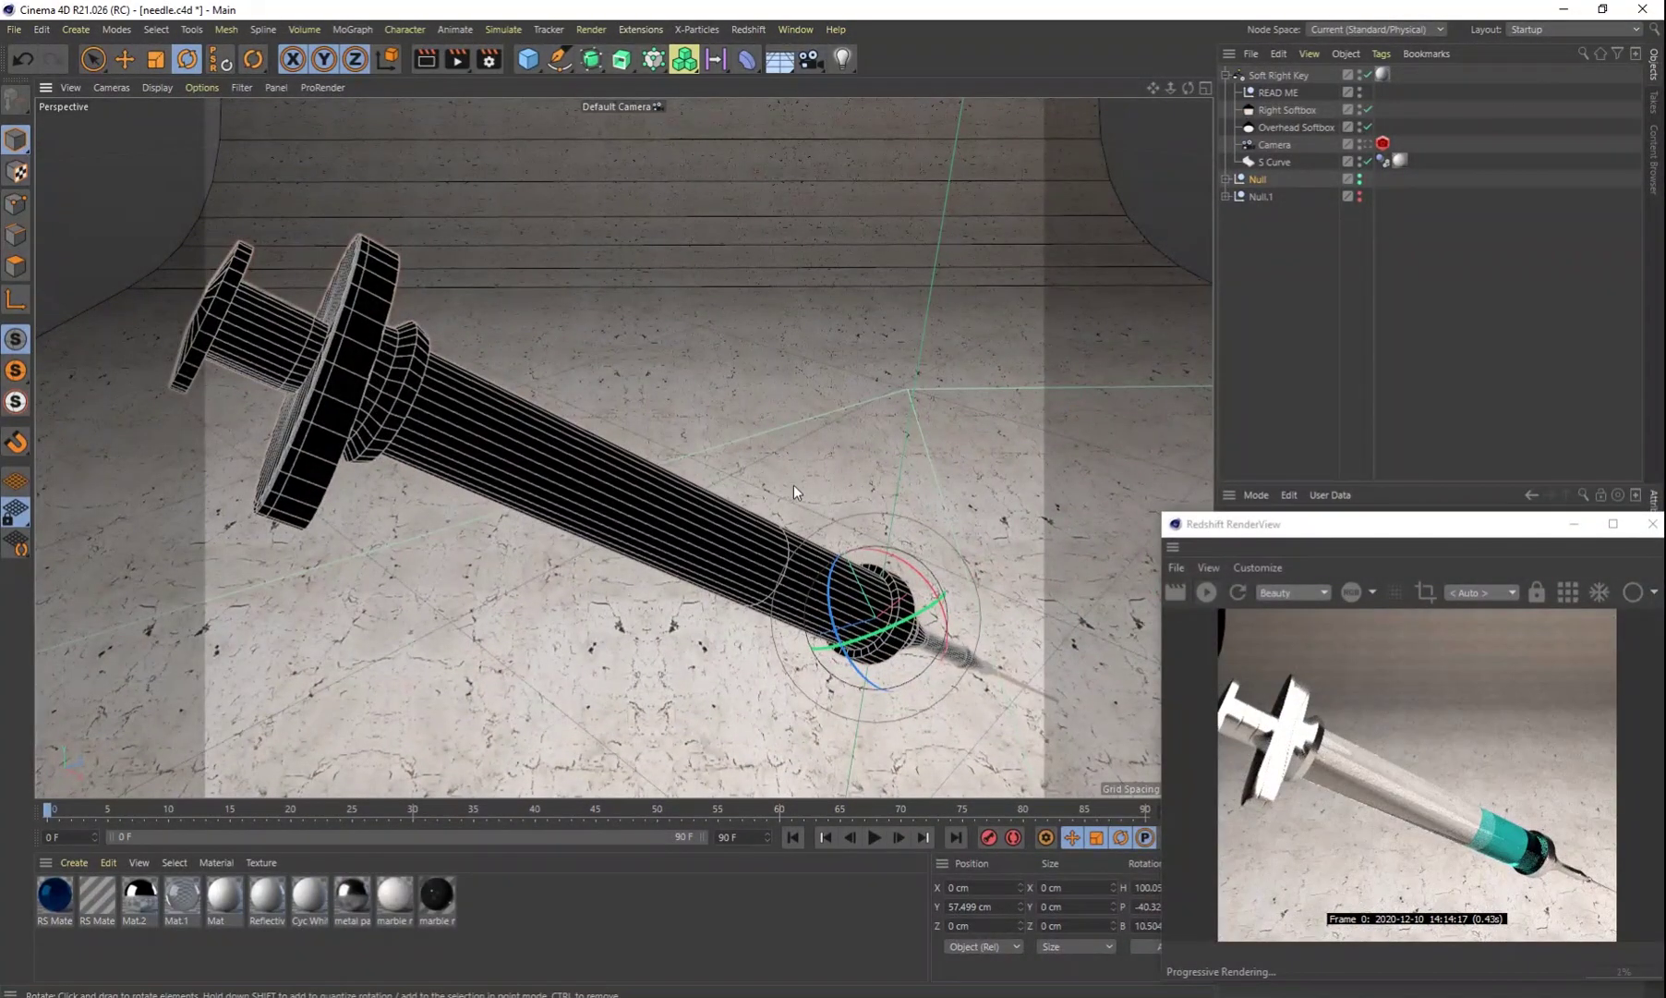
scroll(807, 496, "down", 3)
Step: Move the Redshift RenderView over the viewport and examine the whole rotated syringe in the render from several distances
left_click_drag(1259, 526, 574, 275)
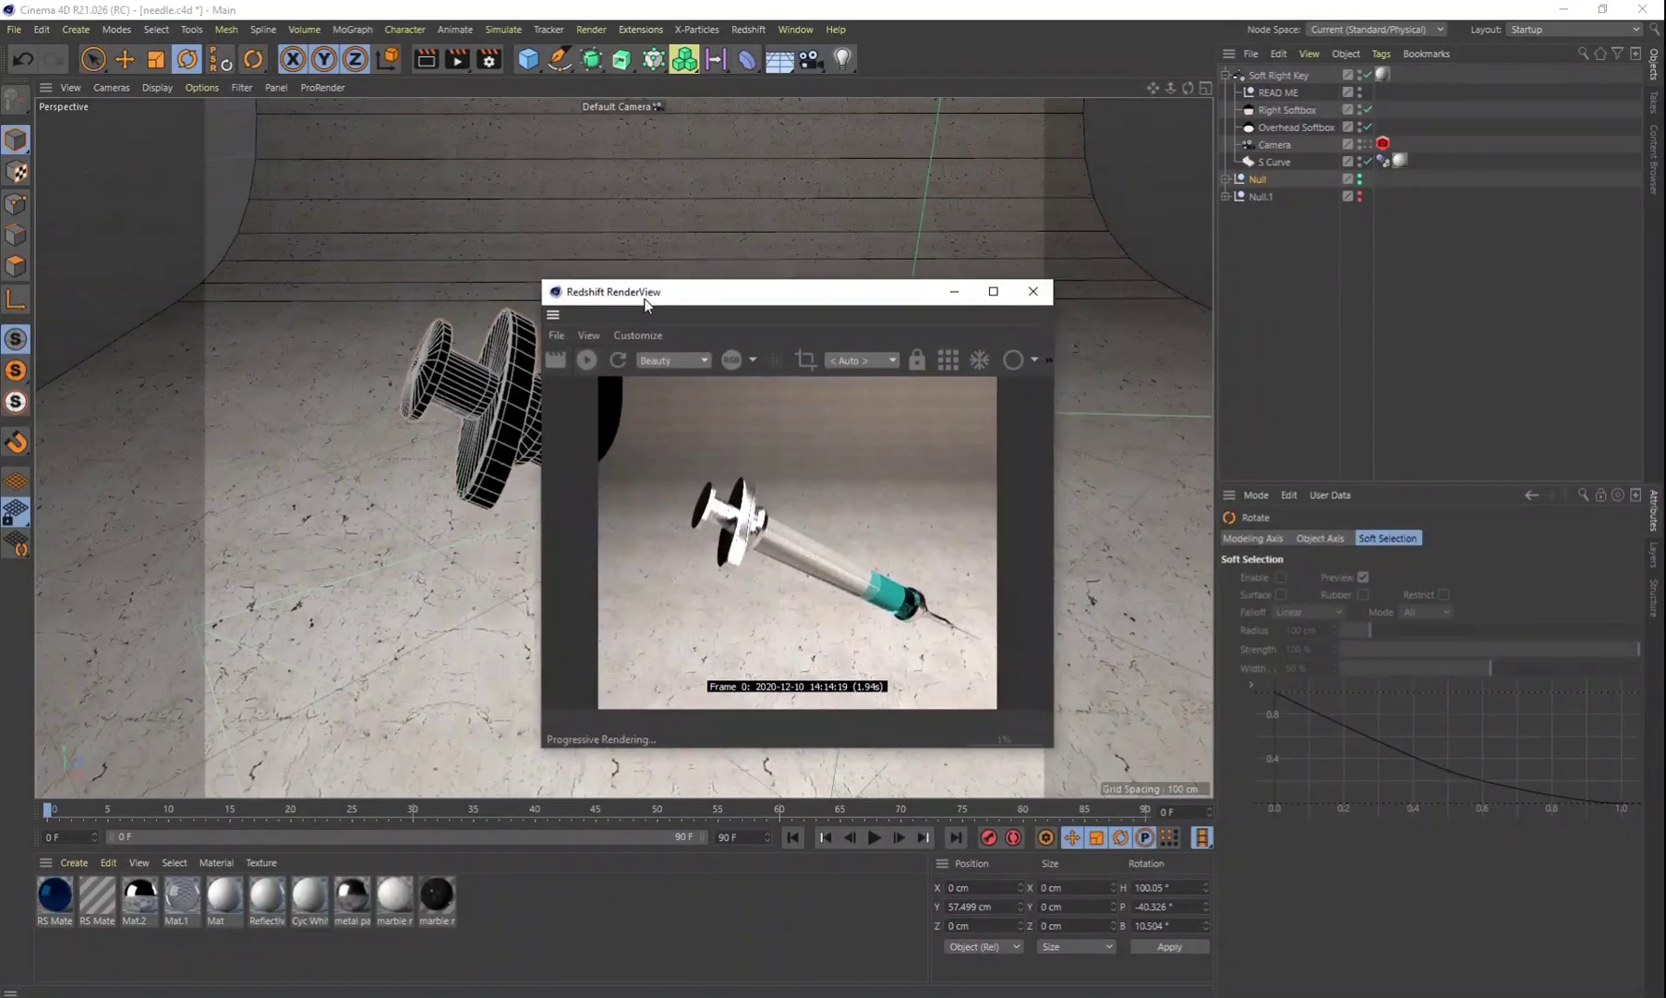
scroll(754, 452, "up", 1)
scroll(755, 463, "down", 1)
left_click(1007, 482)
left_click_drag(1008, 481, 995, 490, "alt")
scroll(716, 542, "up", 2)
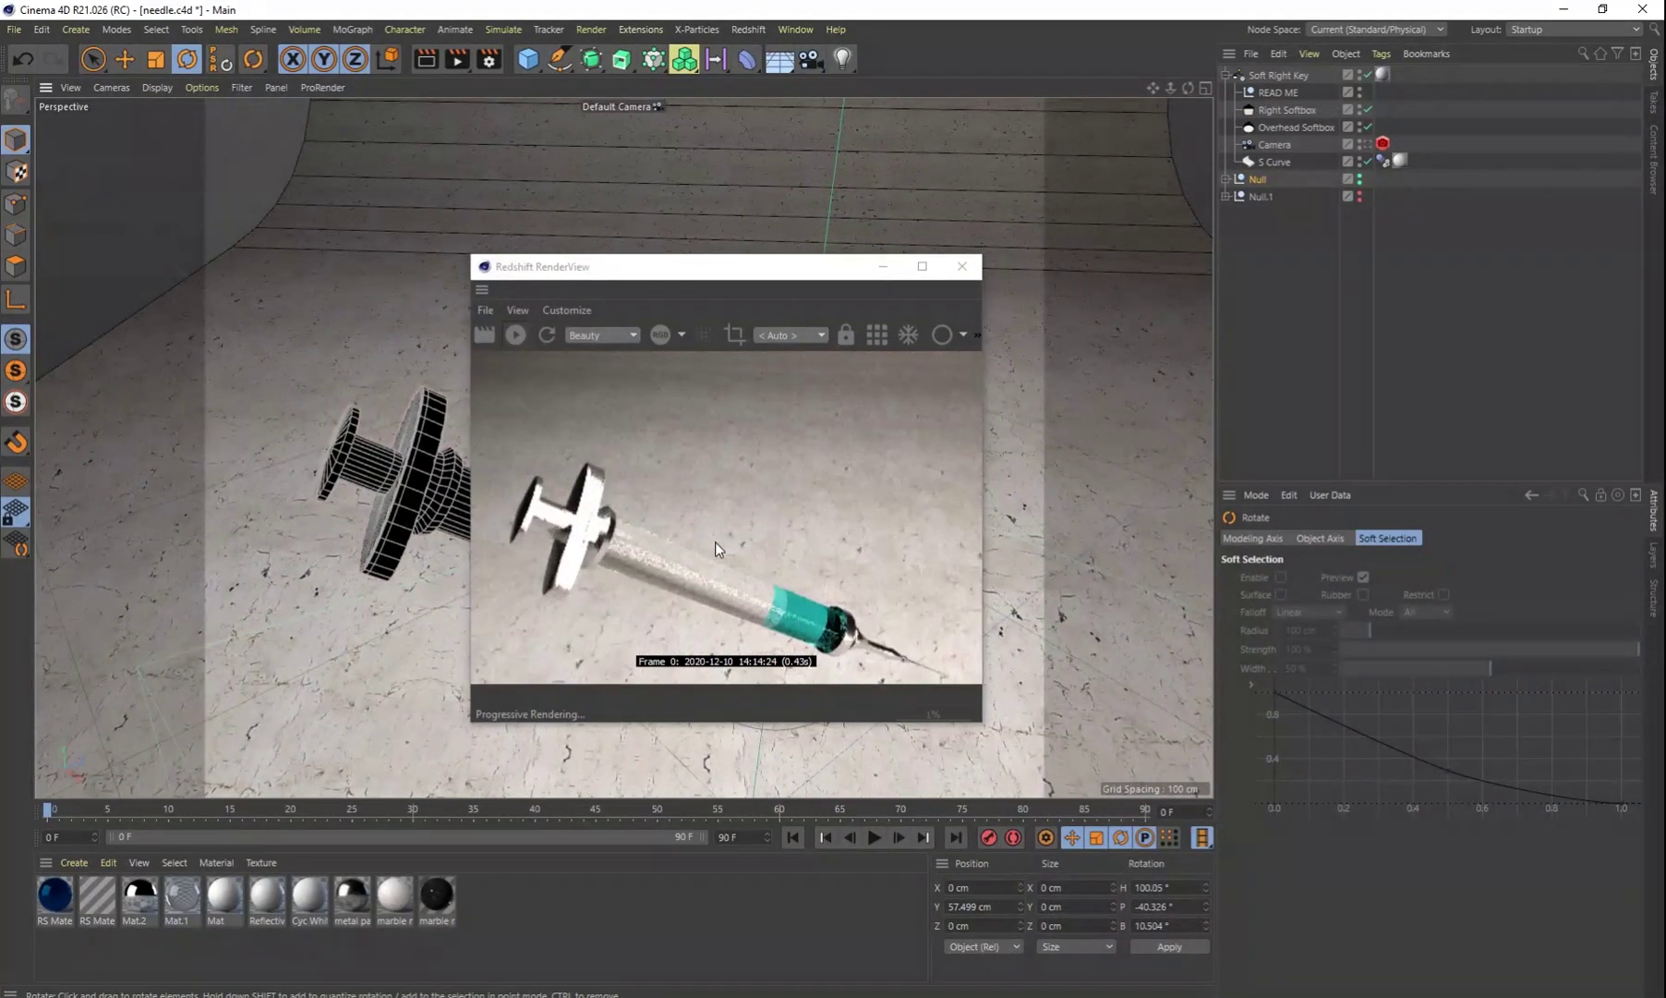
left_click(680, 500)
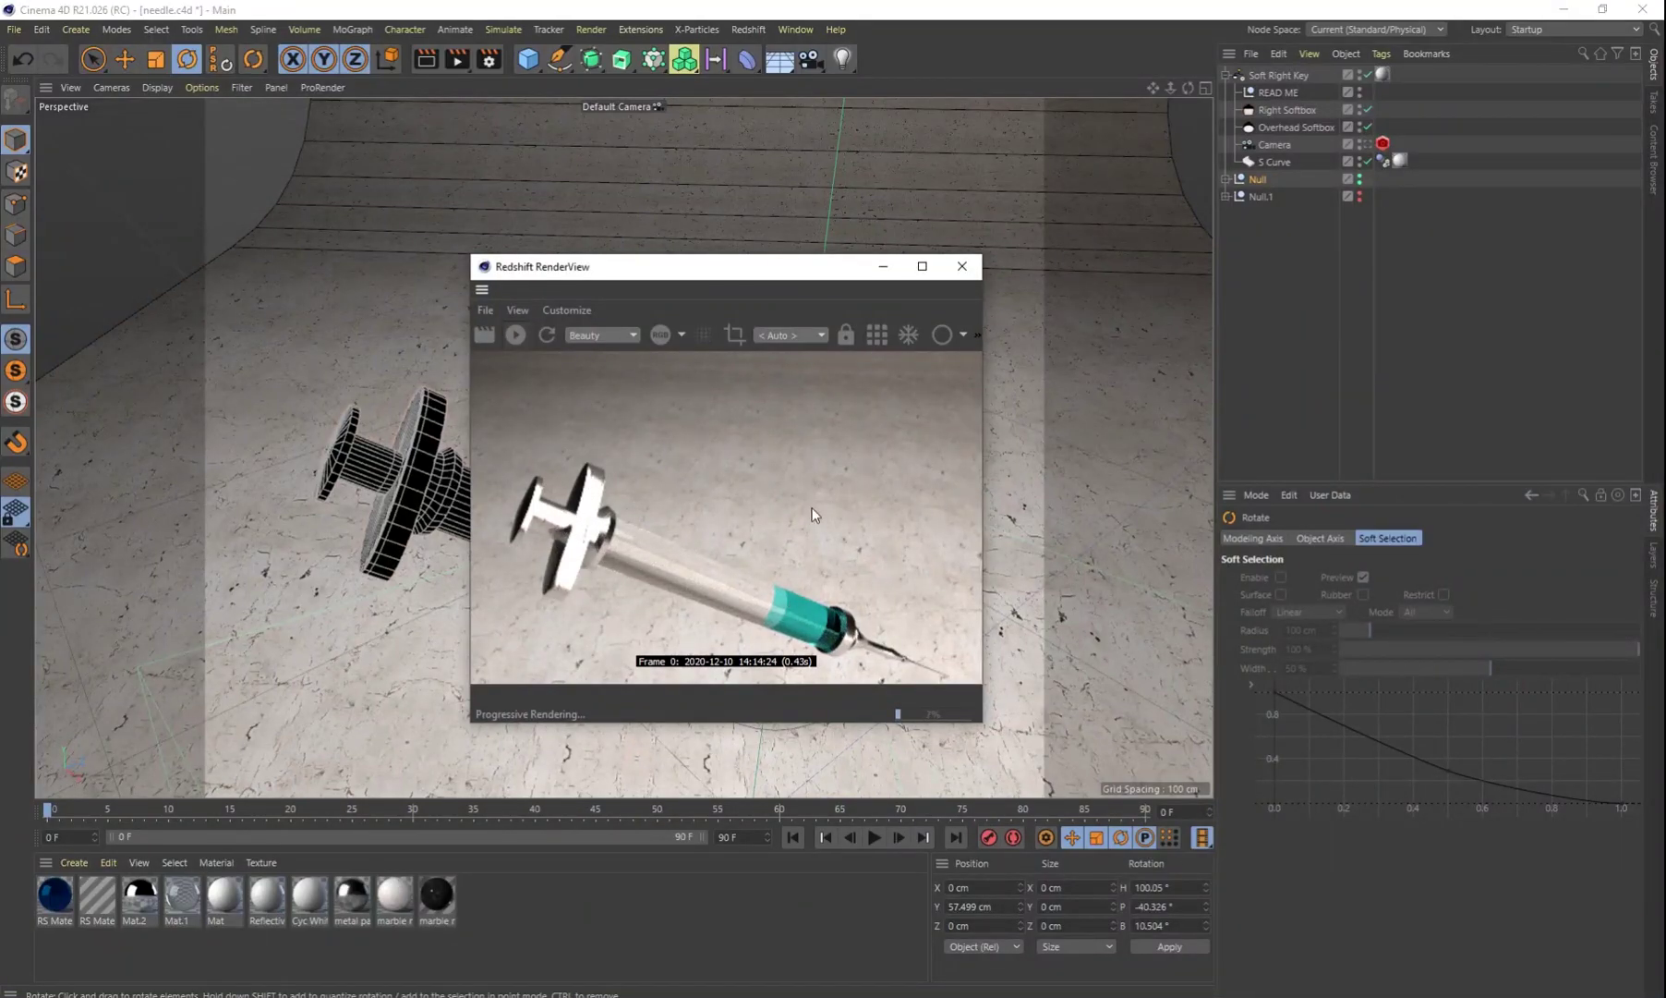
scroll(1028, 476, "down", 2)
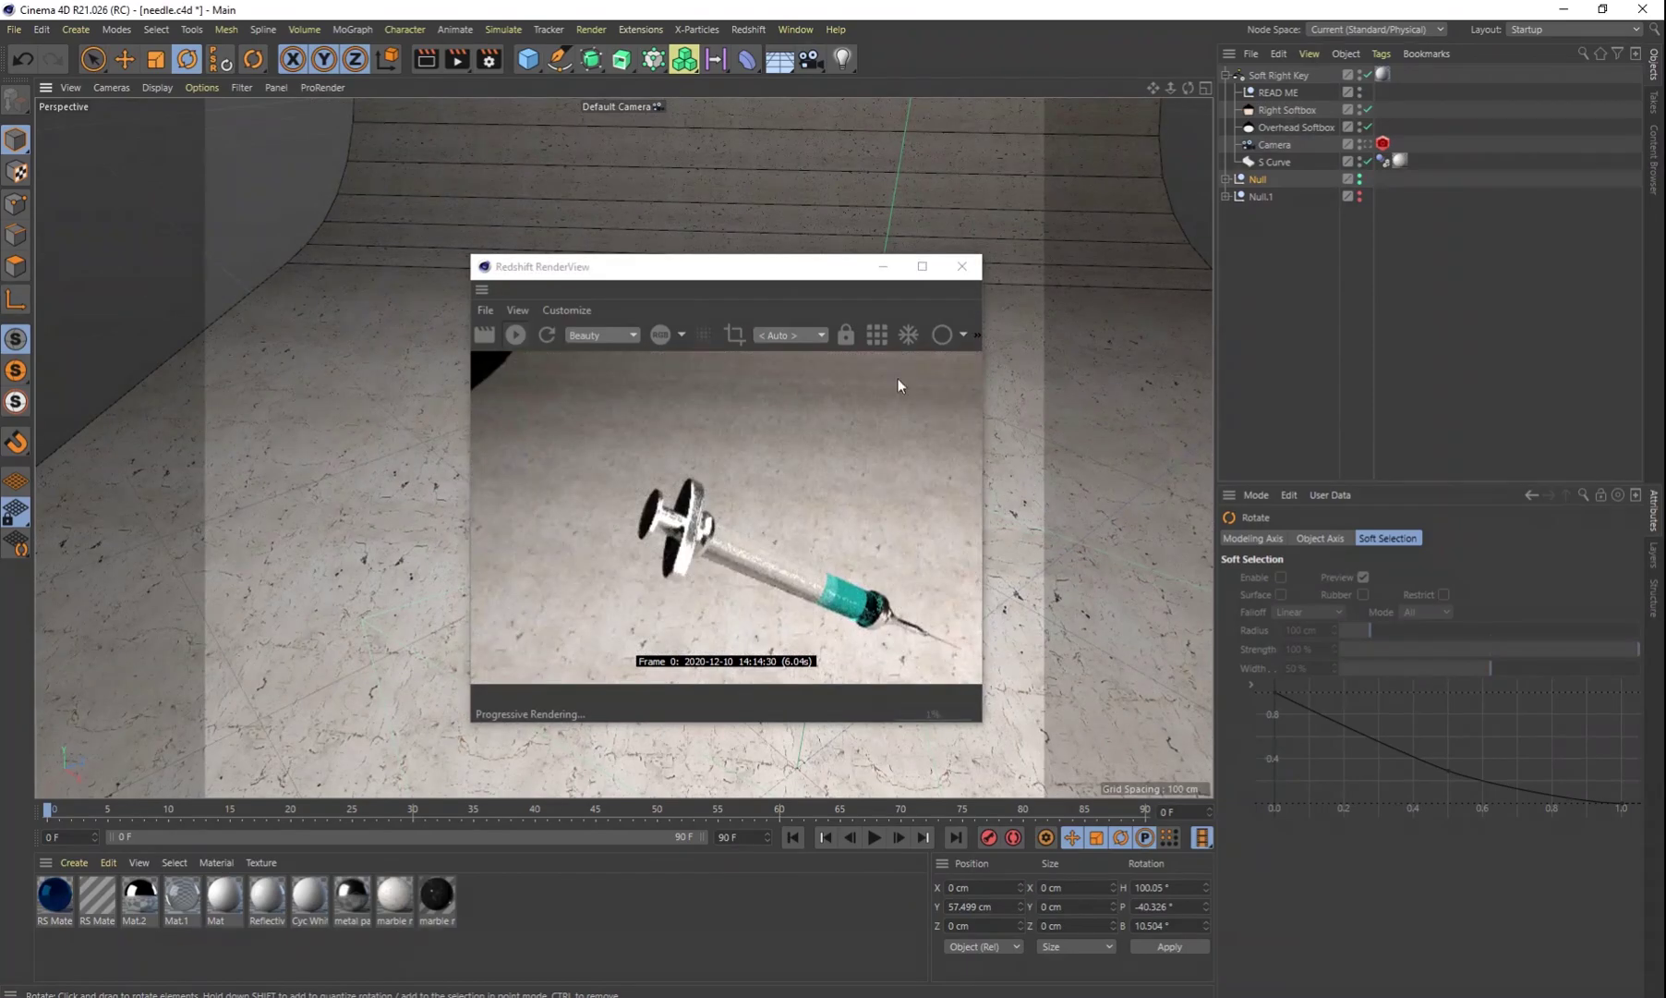
Step: Move the RenderView clear of the syringe and examine the liquid, end collar and needle up close, plus the full syringe
left_click_drag(811, 268, 1203, 289)
middle_click_drag(659, 645, 521, 549, "alt")
scroll(610, 473, "up", 6)
scroll(624, 516, "down", 4)
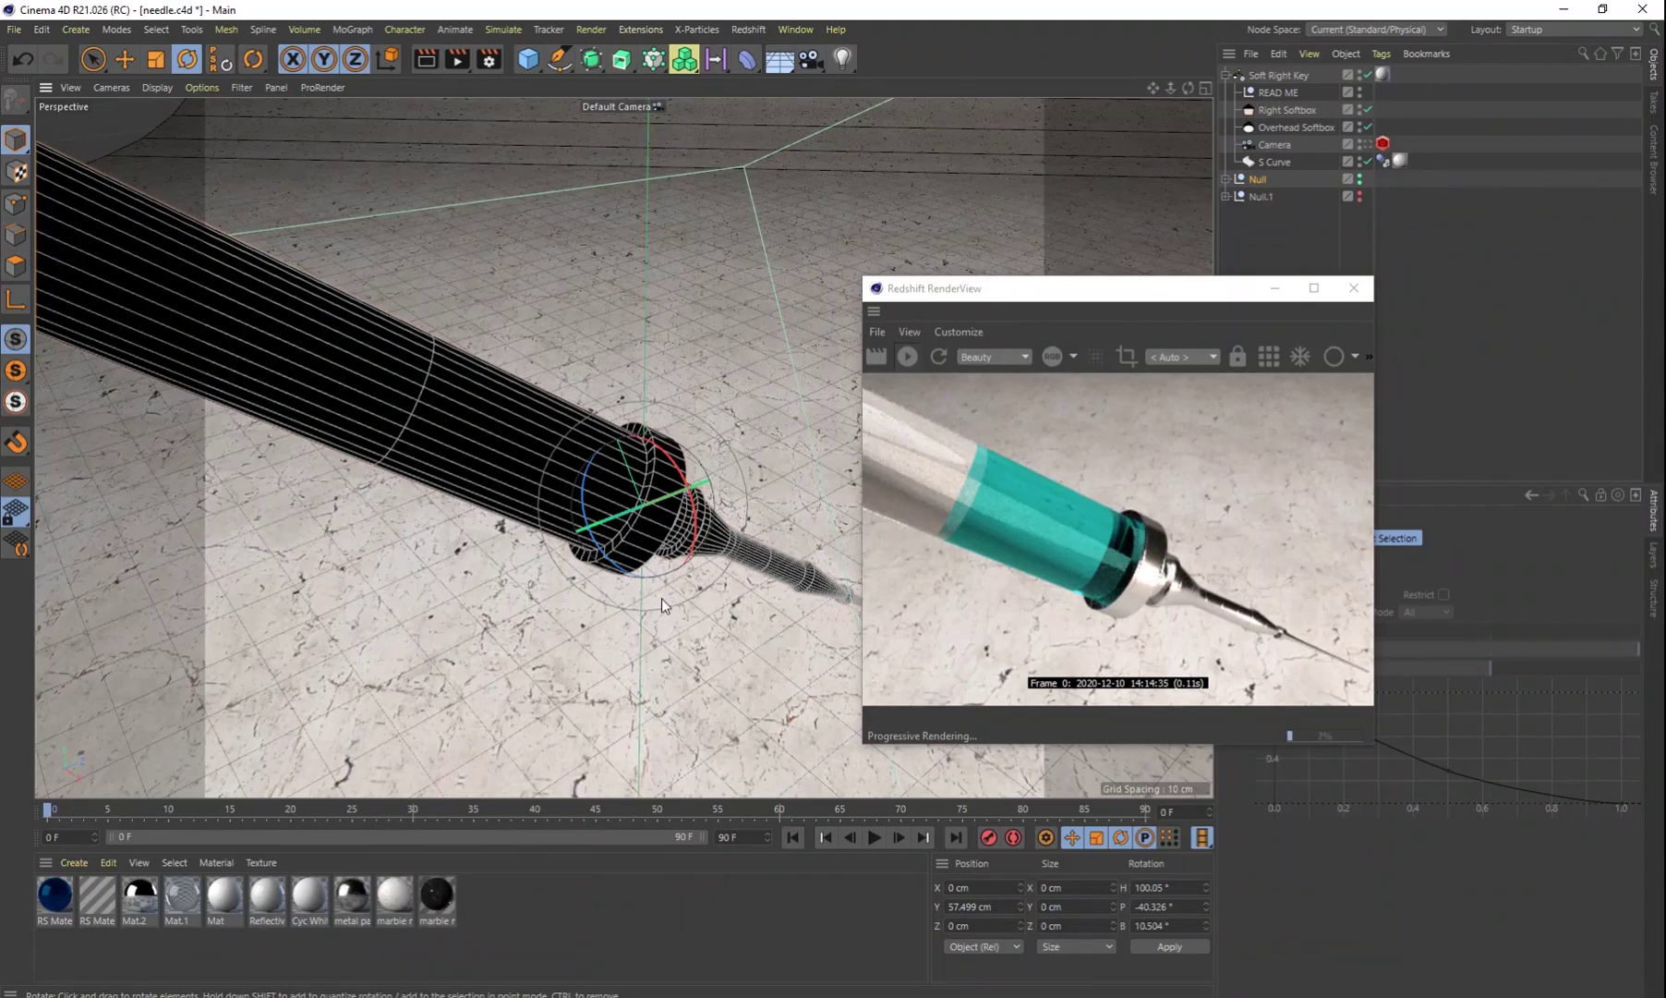
left_click_drag(692, 624, 685, 585, "alt")
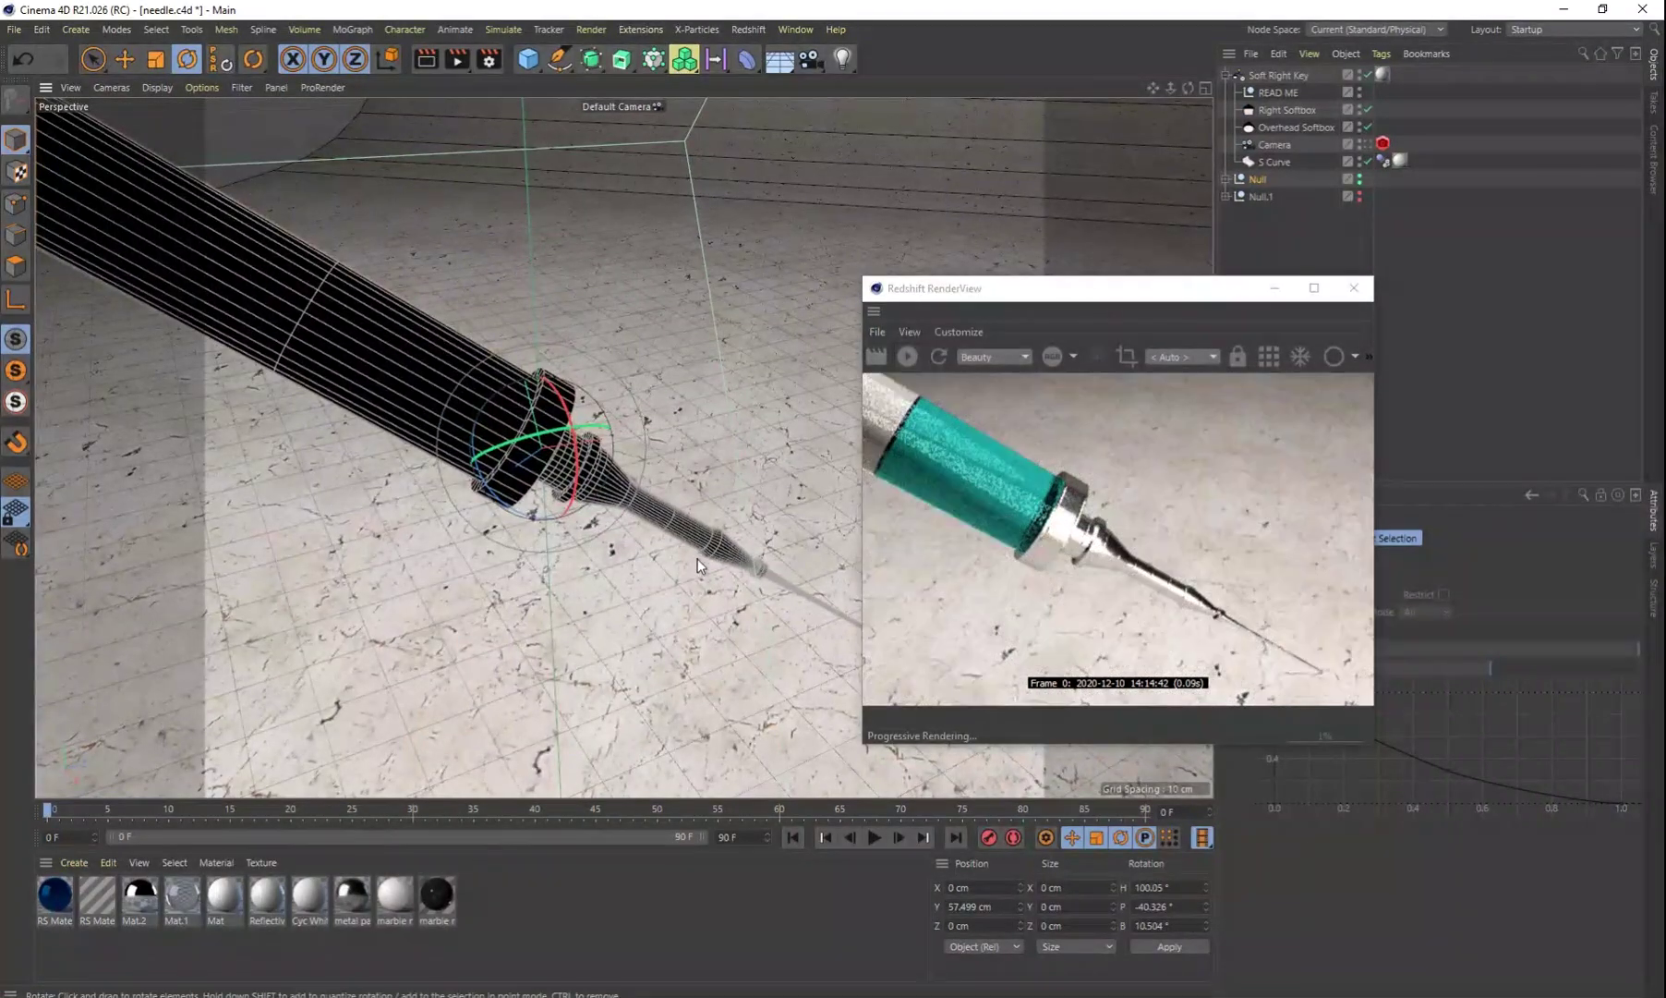
middle_click_drag(712, 594, 657, 551, "alt")
scroll(632, 519, "down", 5)
middle_click_drag(380, 384, 686, 504, "alt")
left_click_drag(686, 508, 596, 589, "alt")
scroll(576, 566, "up", 2)
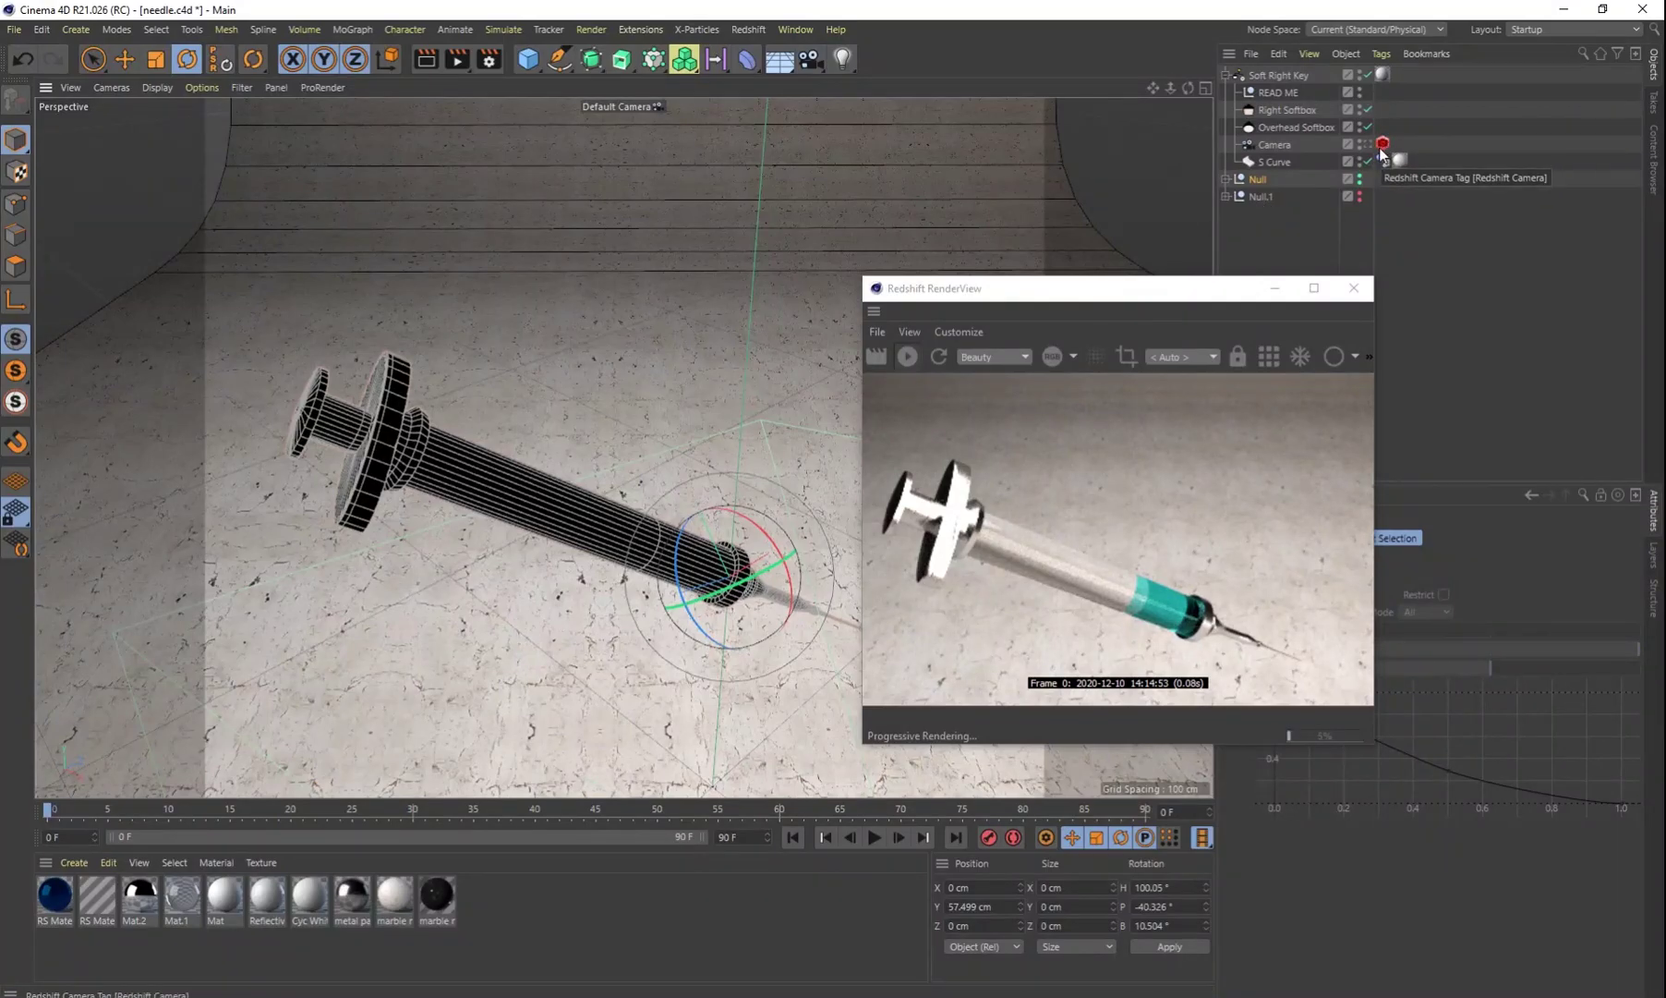
Step: Look through the scene's Camera and play the animation forwards, stopping at frame 43
left_click(1367, 144)
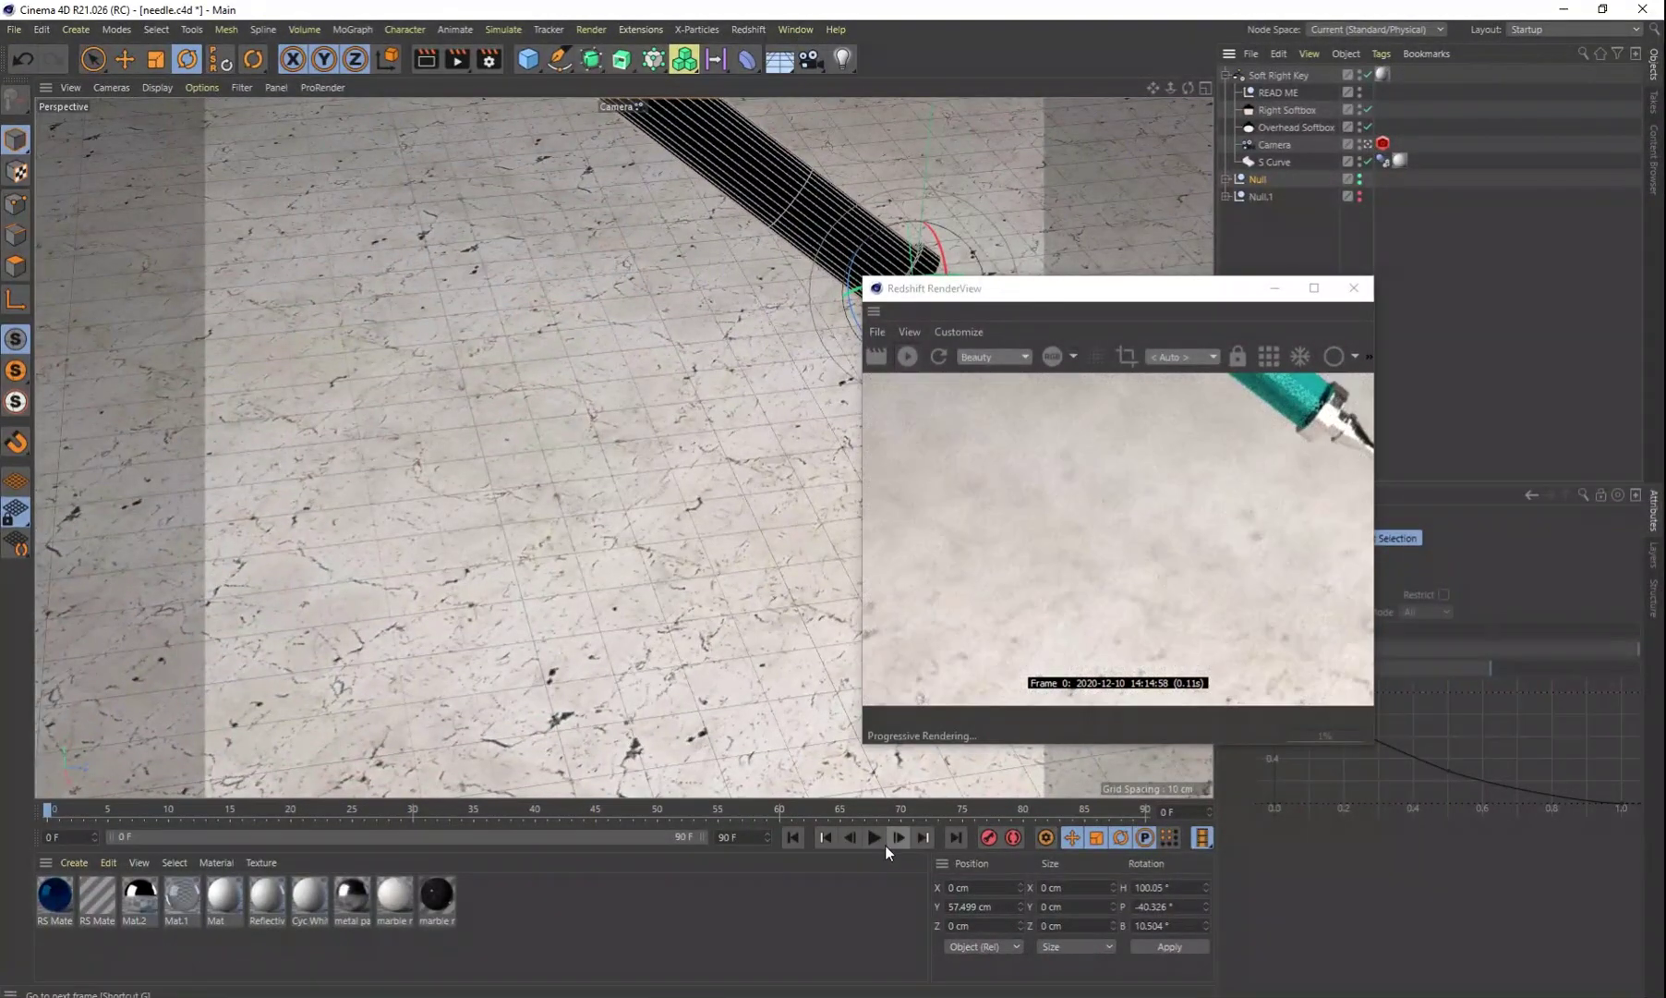
left_click(875, 836)
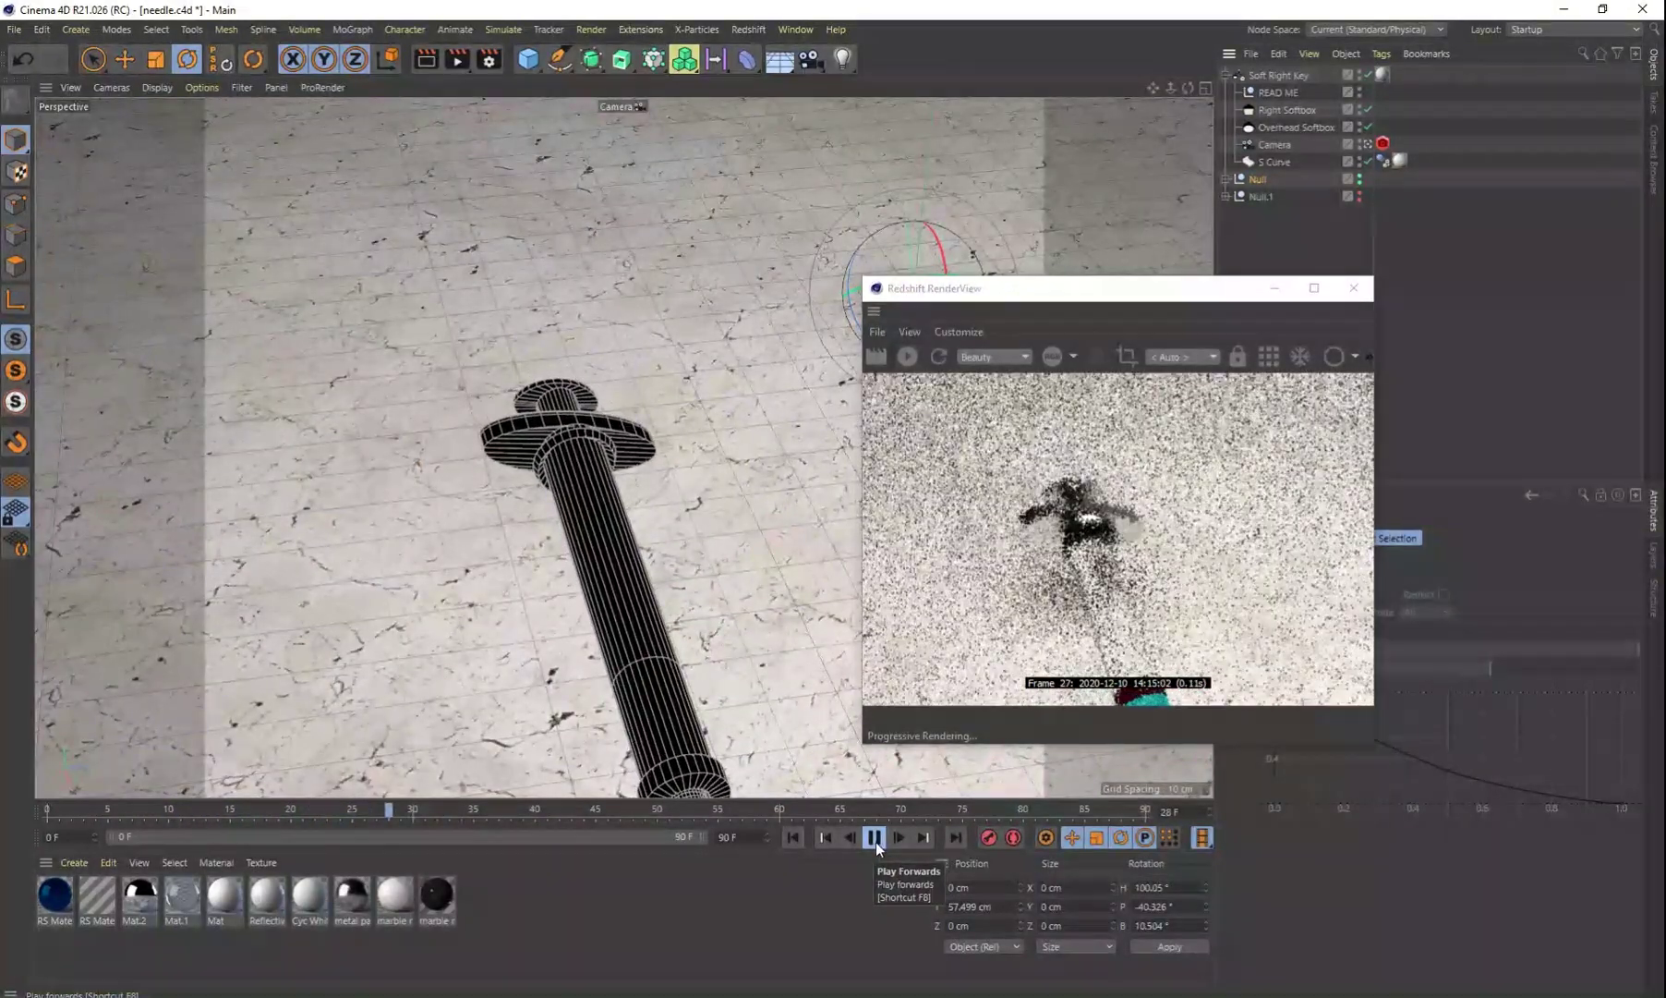
left_click(874, 837)
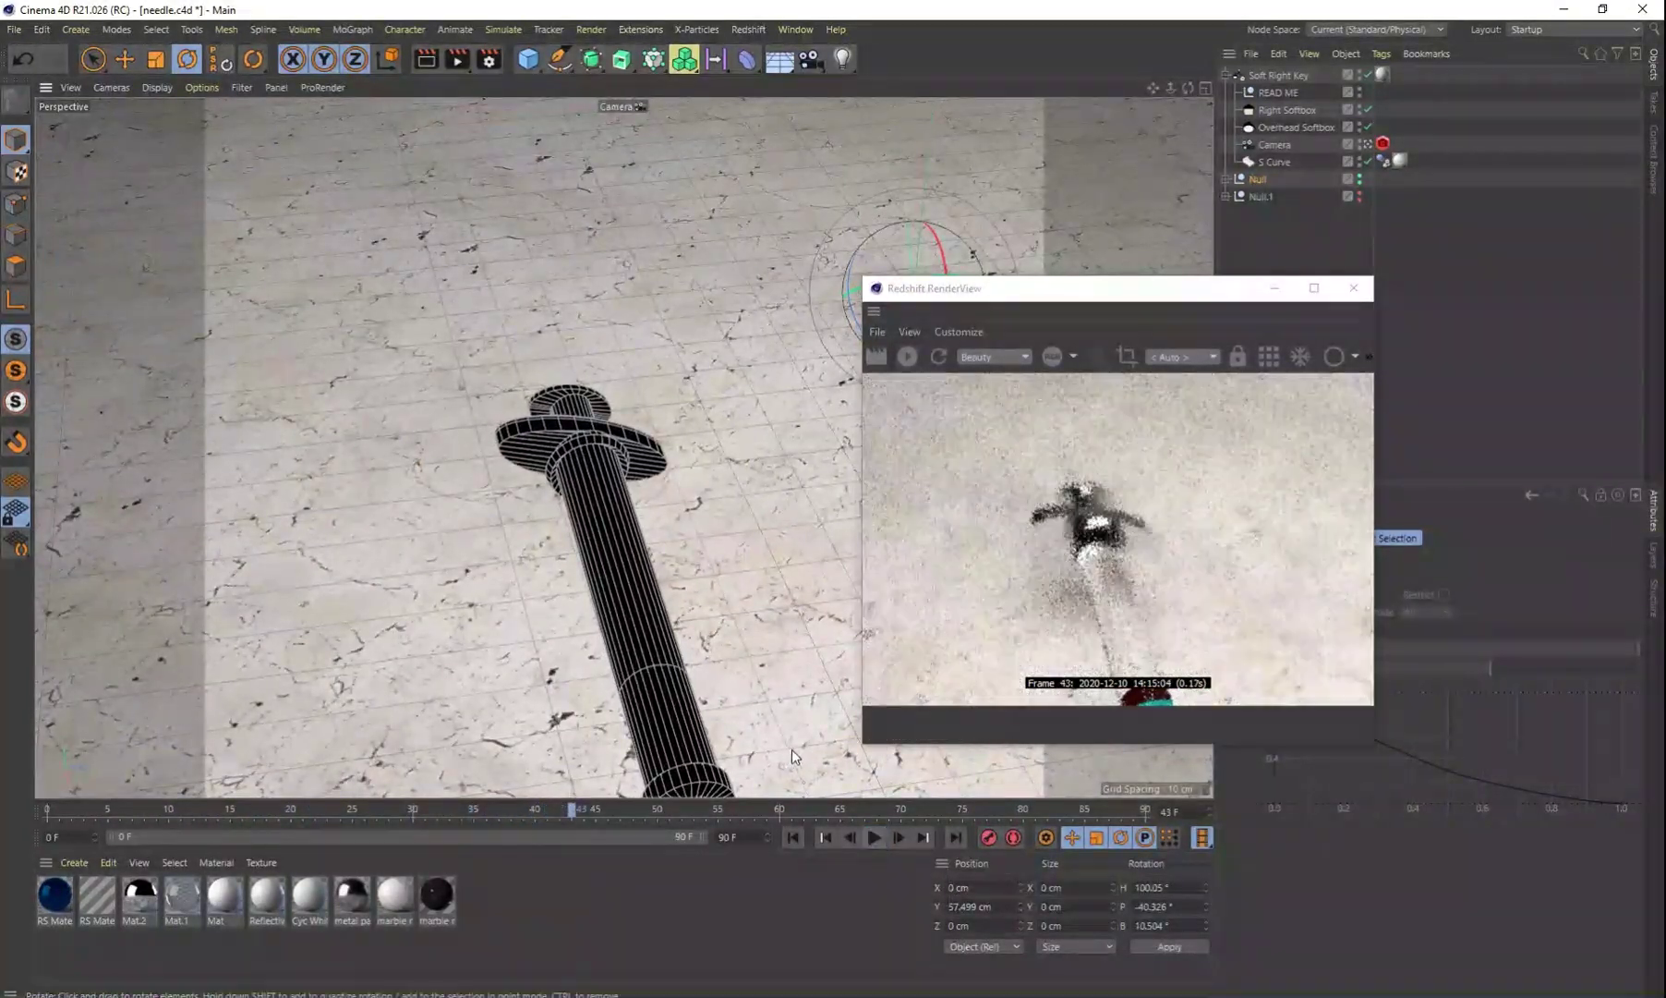
Step: Reframe the camera at a low angle on the fallen syringe, showing the liquid, end collar and needle on the marble floor
mouse_move(853, 689)
left_mouse_down("alt")
mouse_move(892, 702)
mouse_move(898, 725)
mouse_move(878, 711)
left_mouse_up("alt")
scroll(768, 612, "down", 2)
middle_click_drag(766, 612, 634, 515, "alt")
left_click_drag(696, 664, 632, 580, "alt")
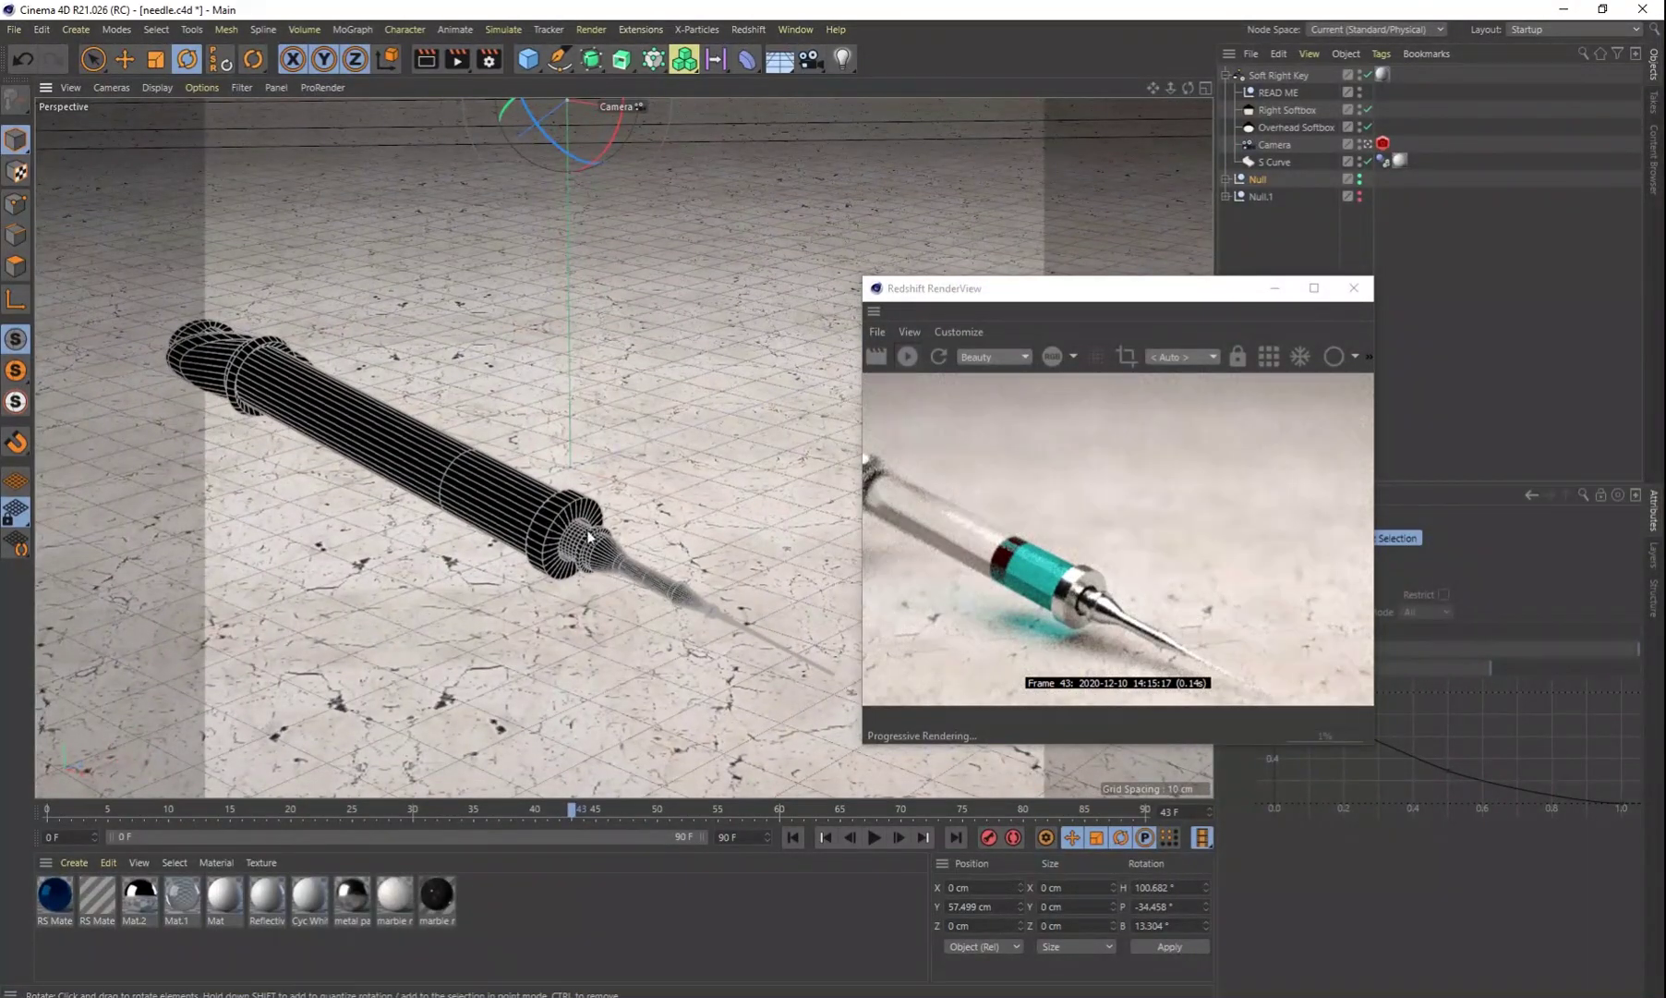
left_click_drag(589, 562, 662, 534, "alt")
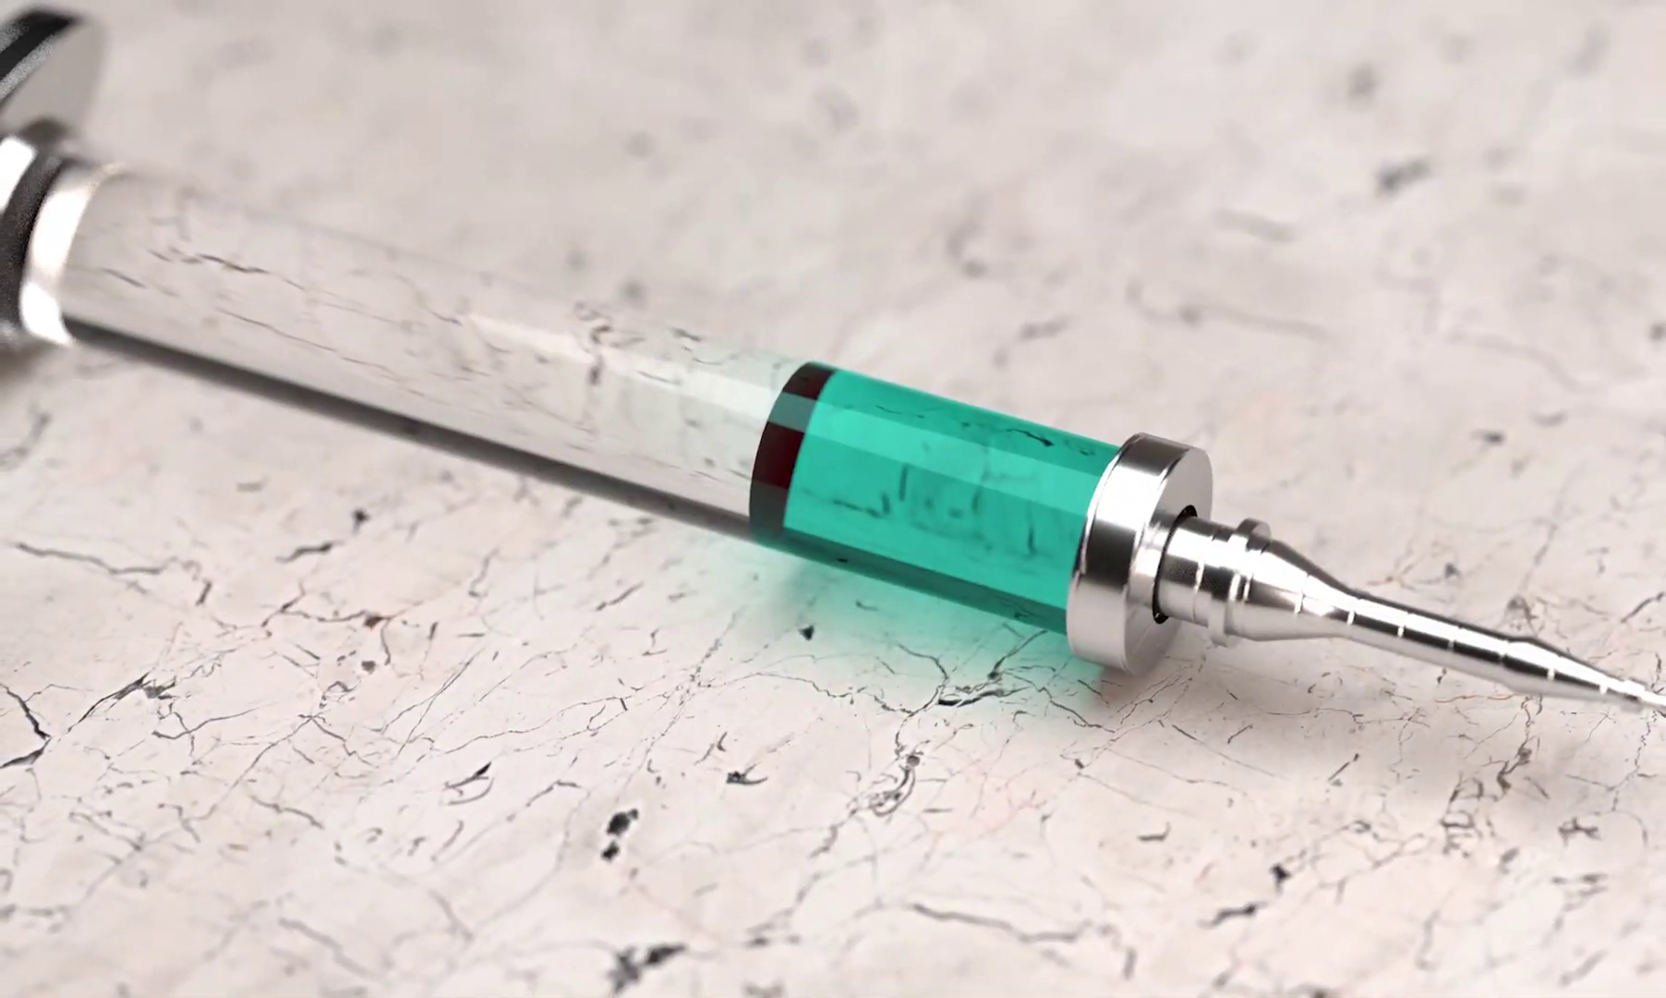